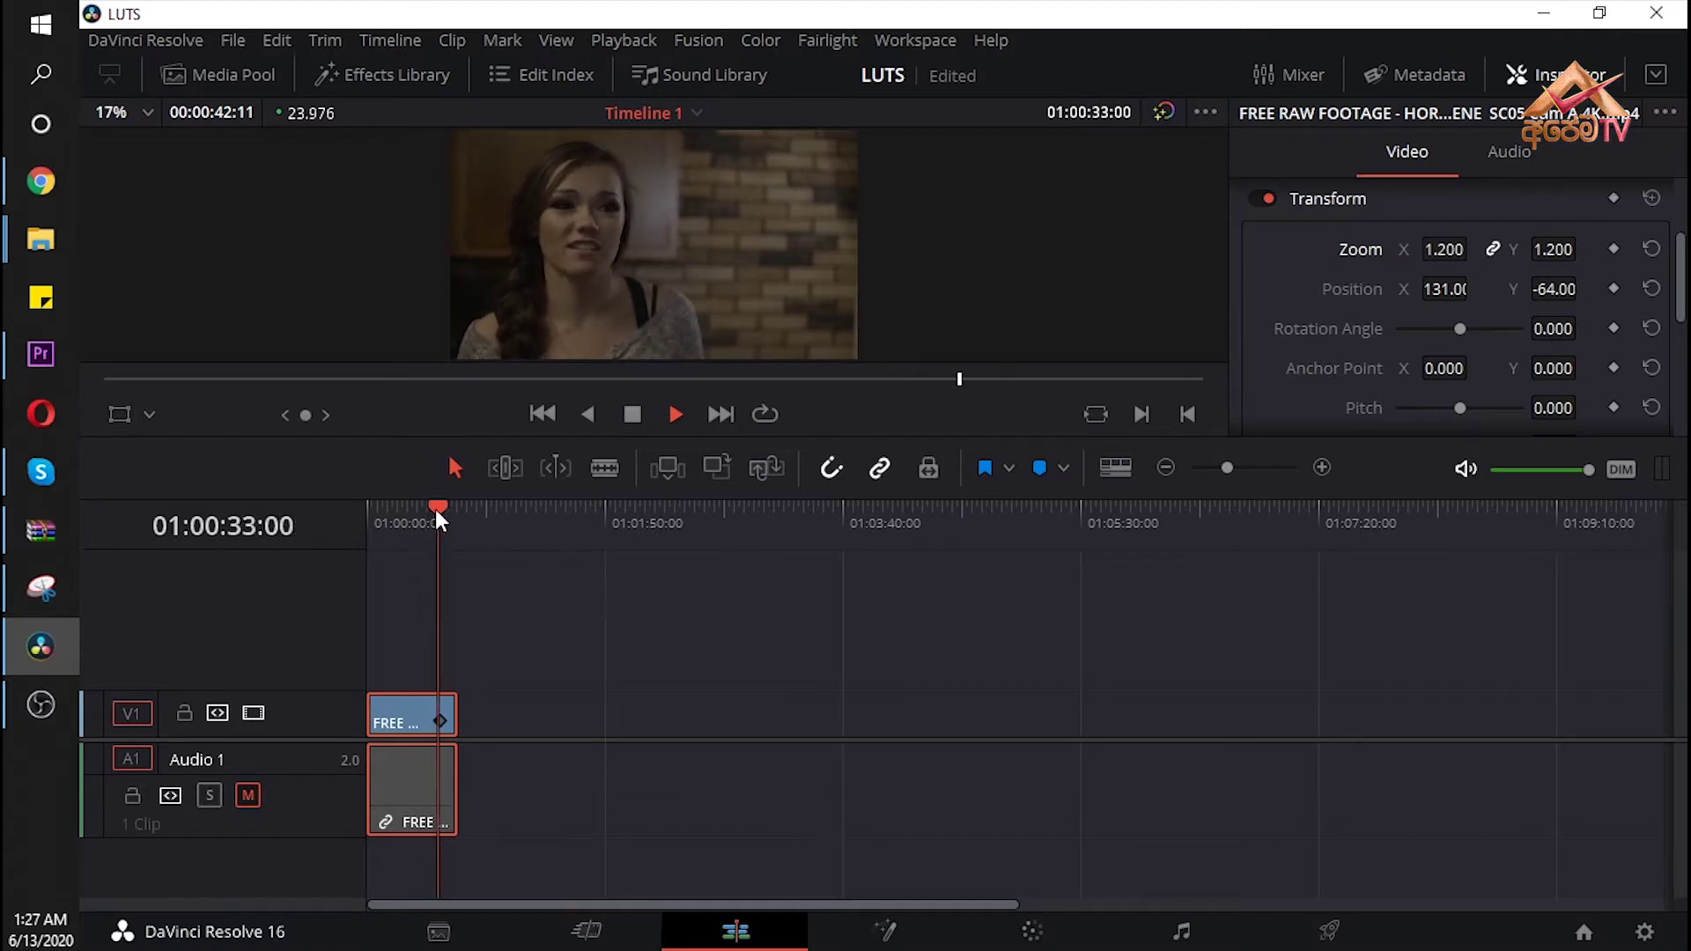
# - Play back and scrub the timeline, parking the playhead at 01:00:14:07
pyautogui.moveTo(435, 509); pyautogui.dragTo(383, 520)
pyautogui.press('space')
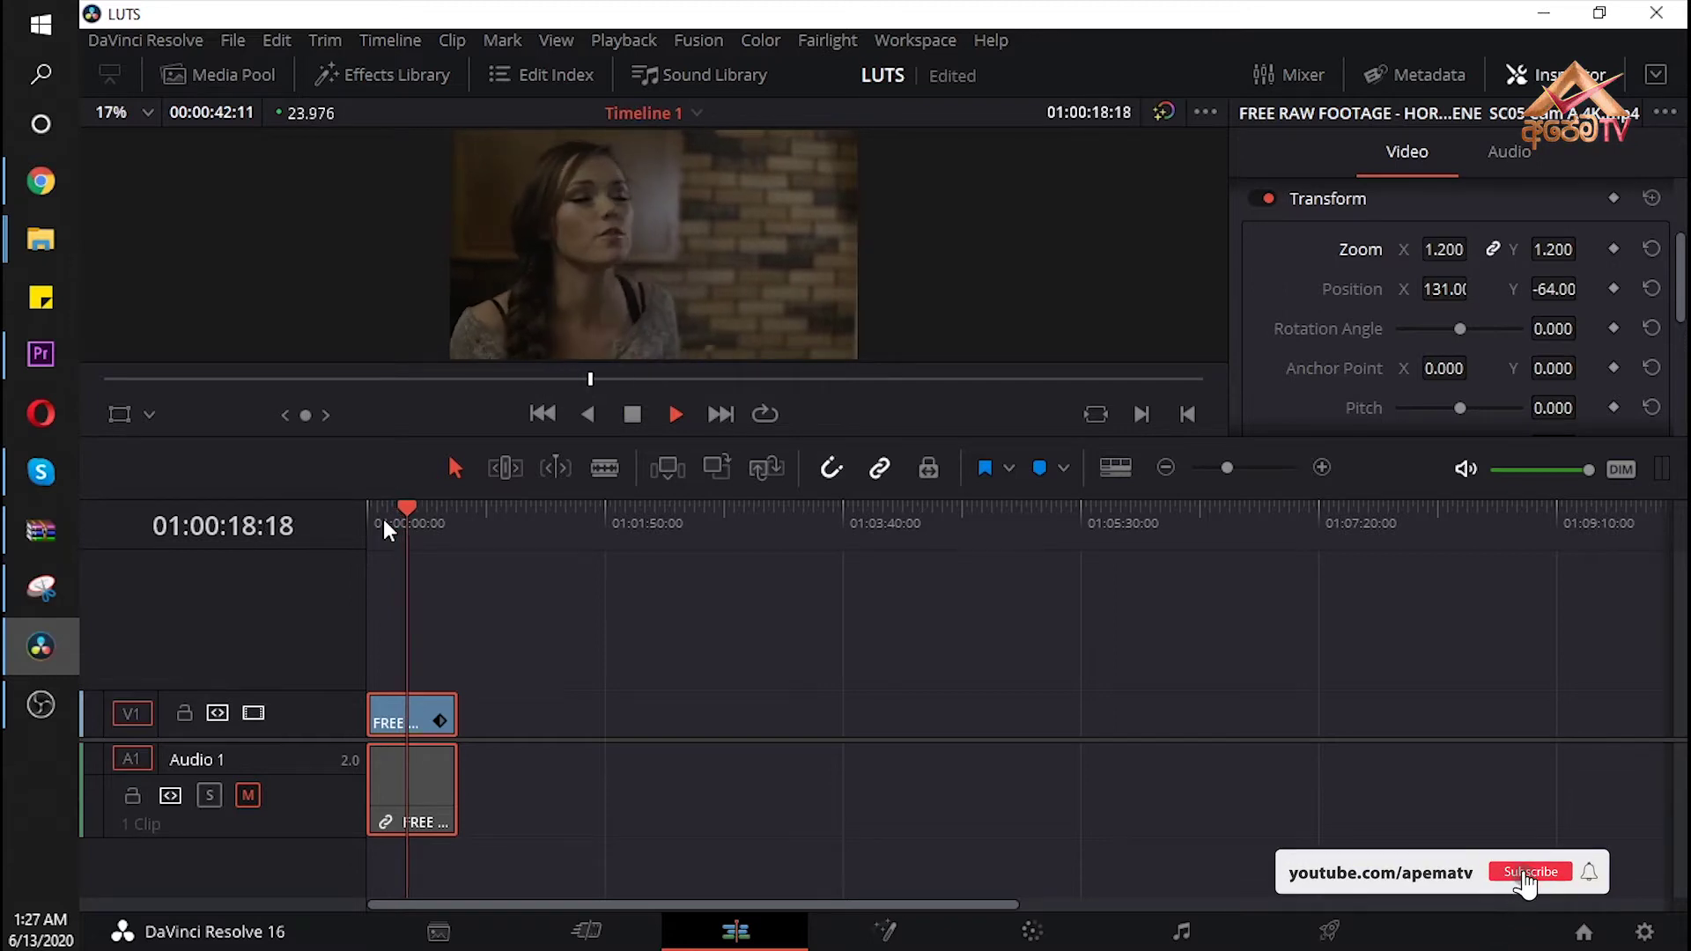
pyautogui.press('space')
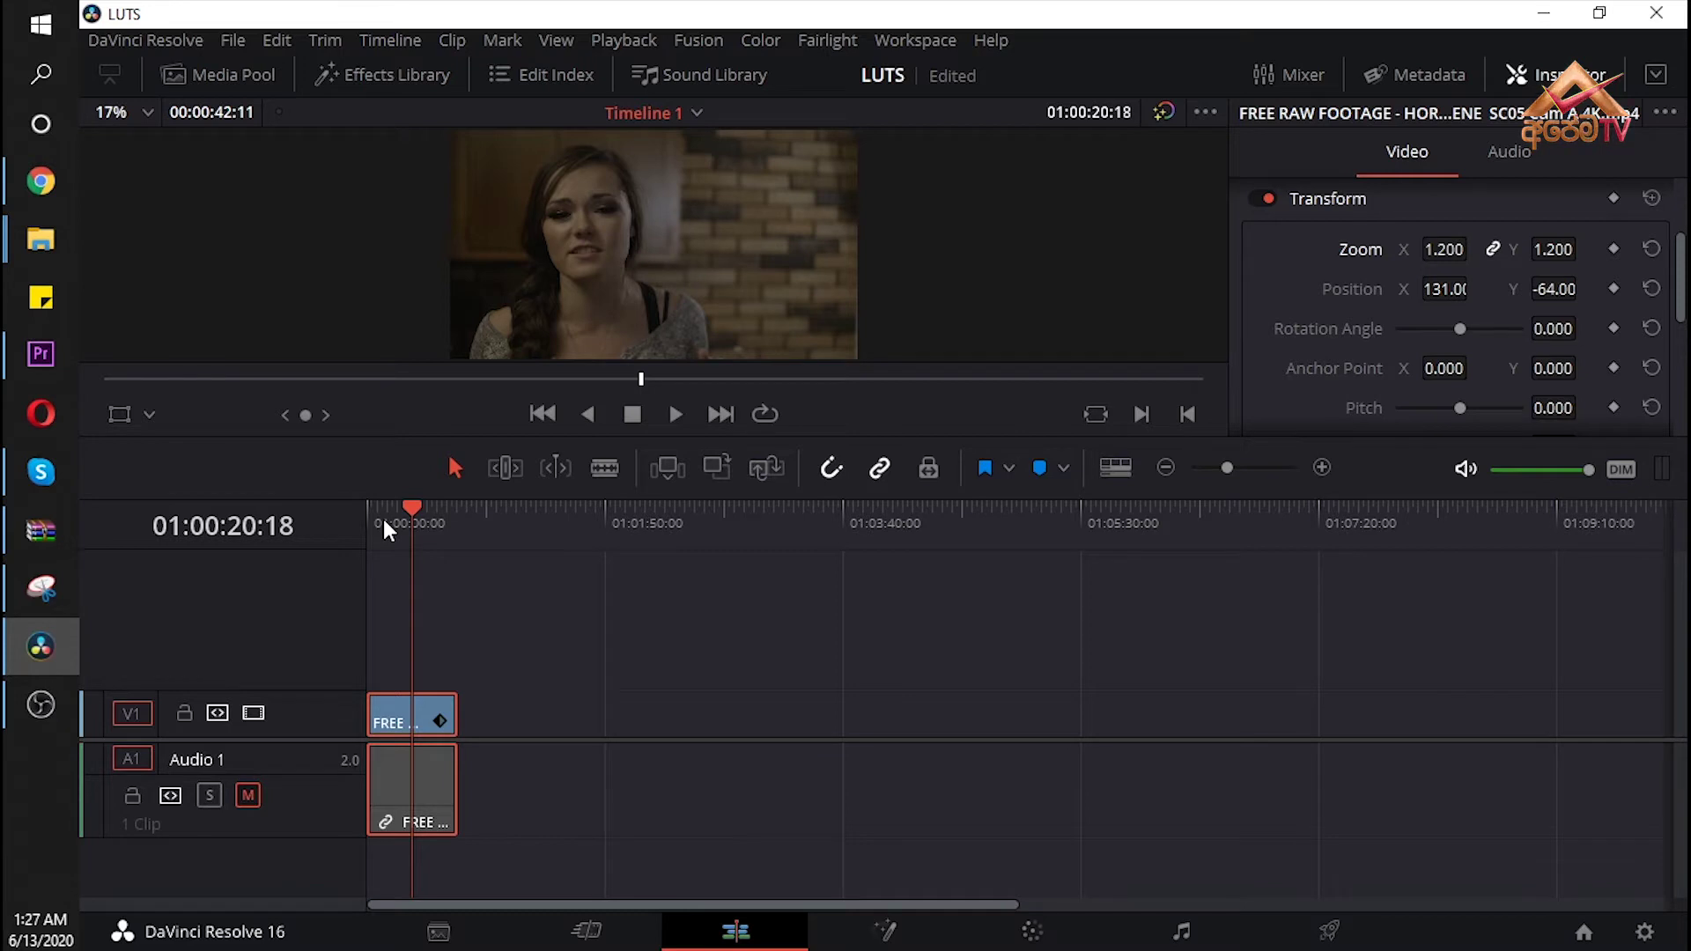
pyautogui.press('Home')
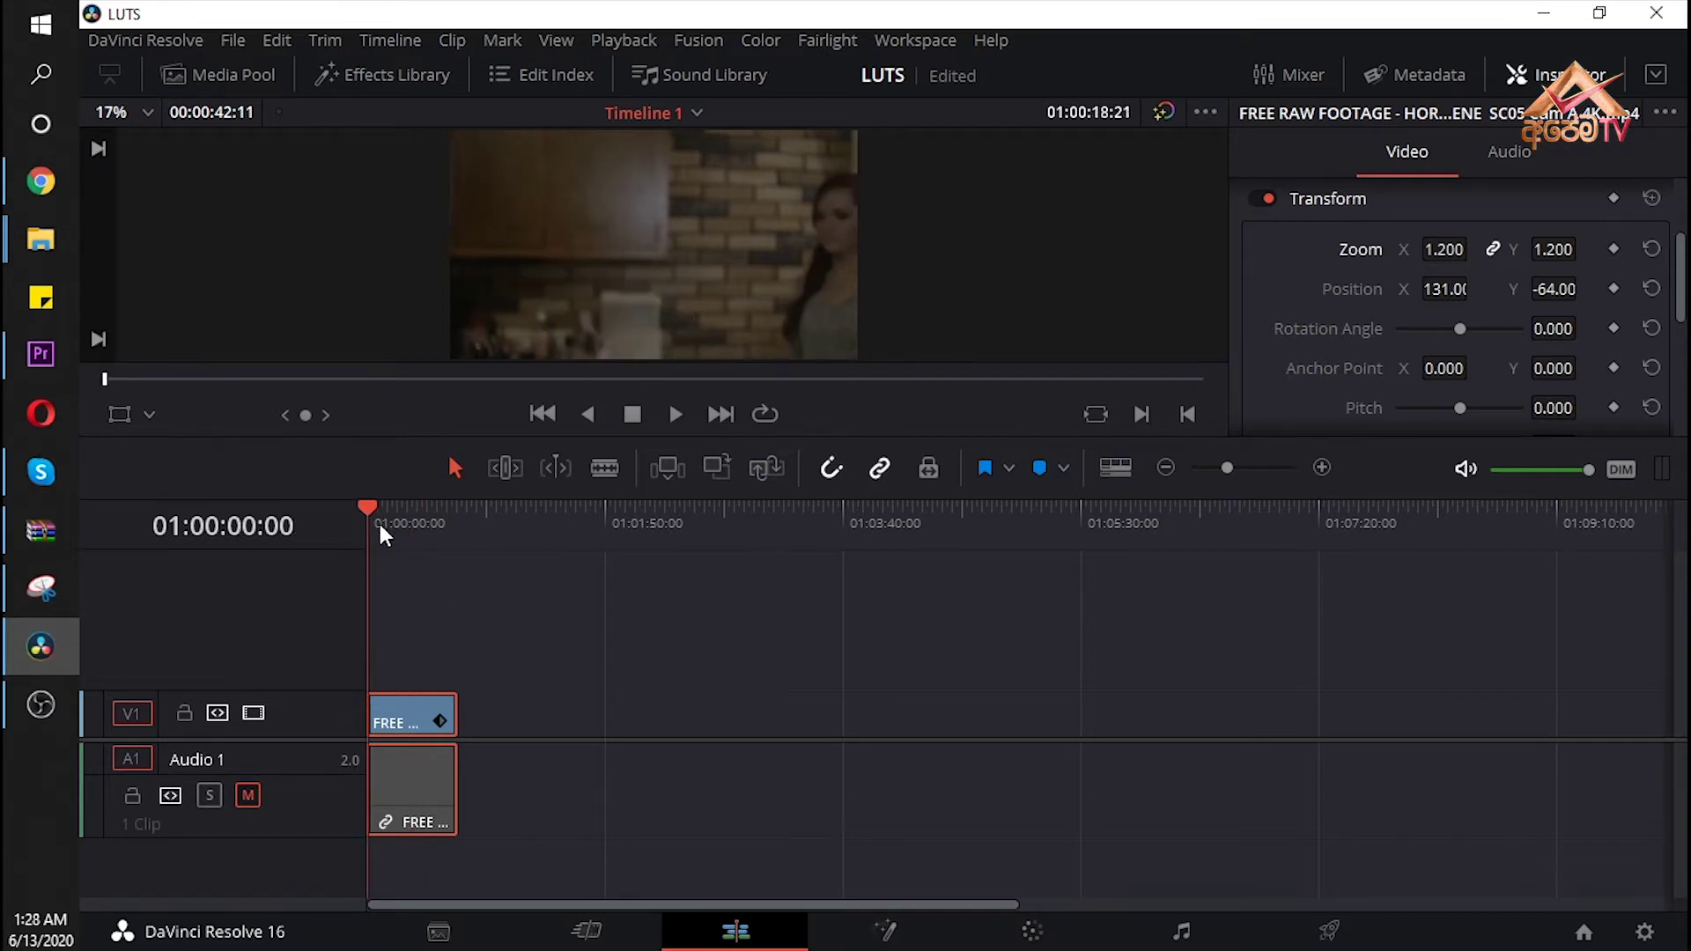
pyautogui.moveTo(383, 513)
pyautogui.mouseDown()
pyautogui.moveTo(436, 518)
pyautogui.moveTo(372, 530)
pyautogui.mouseUp()
pyautogui.press('space')
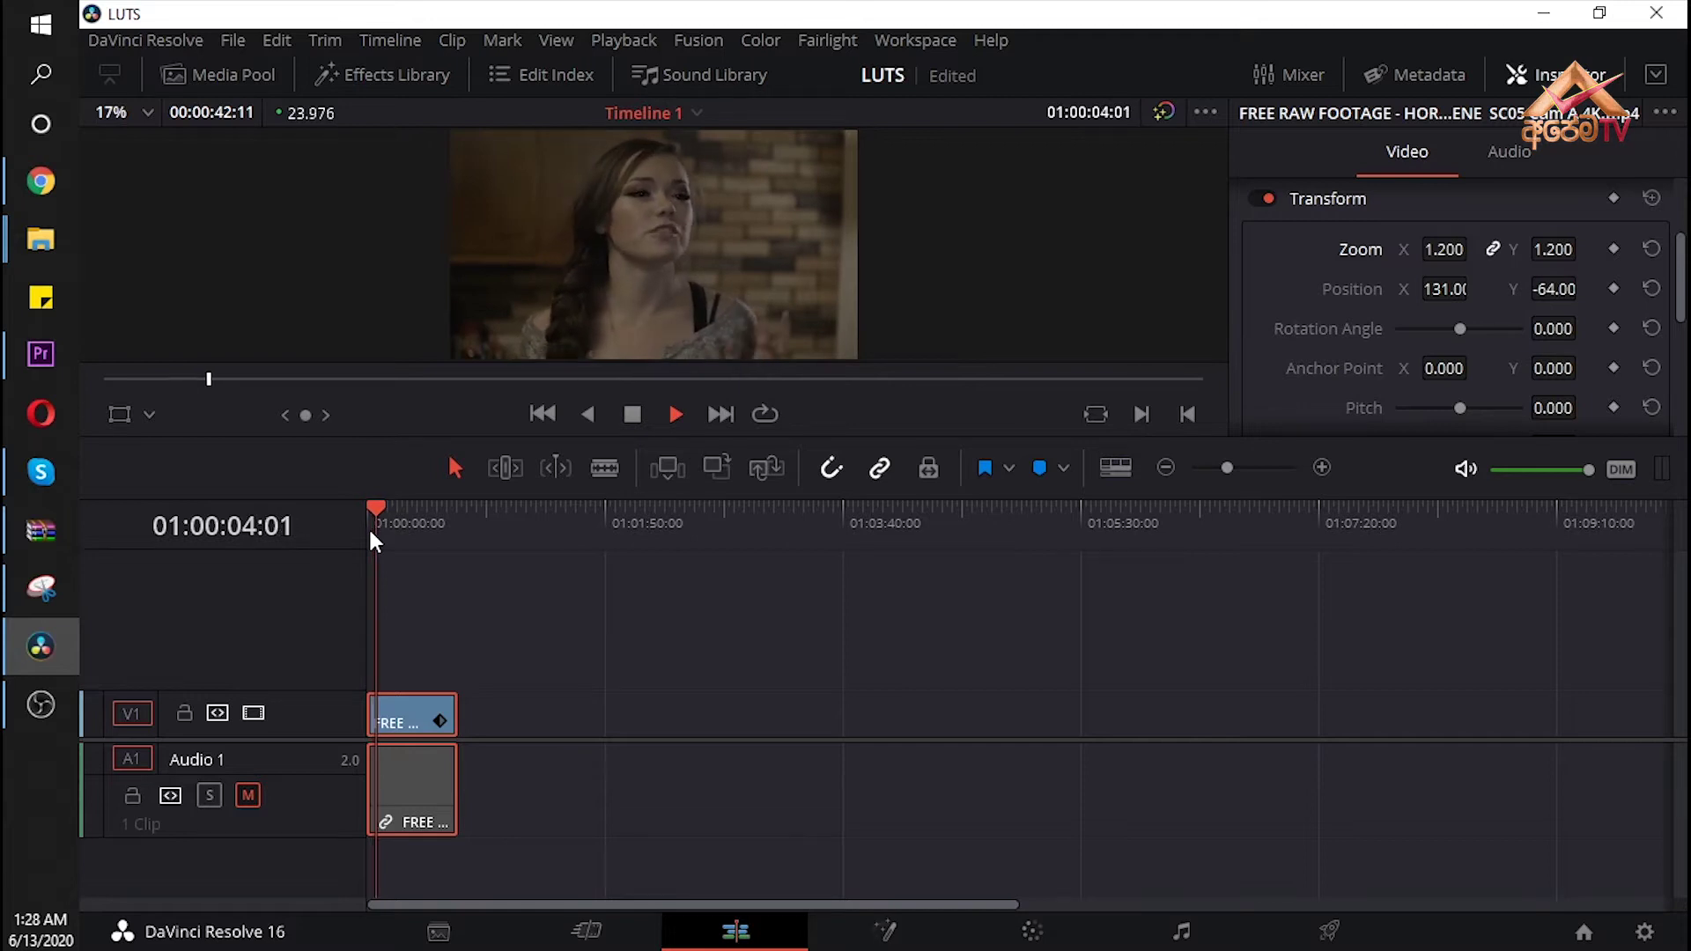
pyautogui.moveTo(369, 526); pyautogui.dragTo(398, 526)
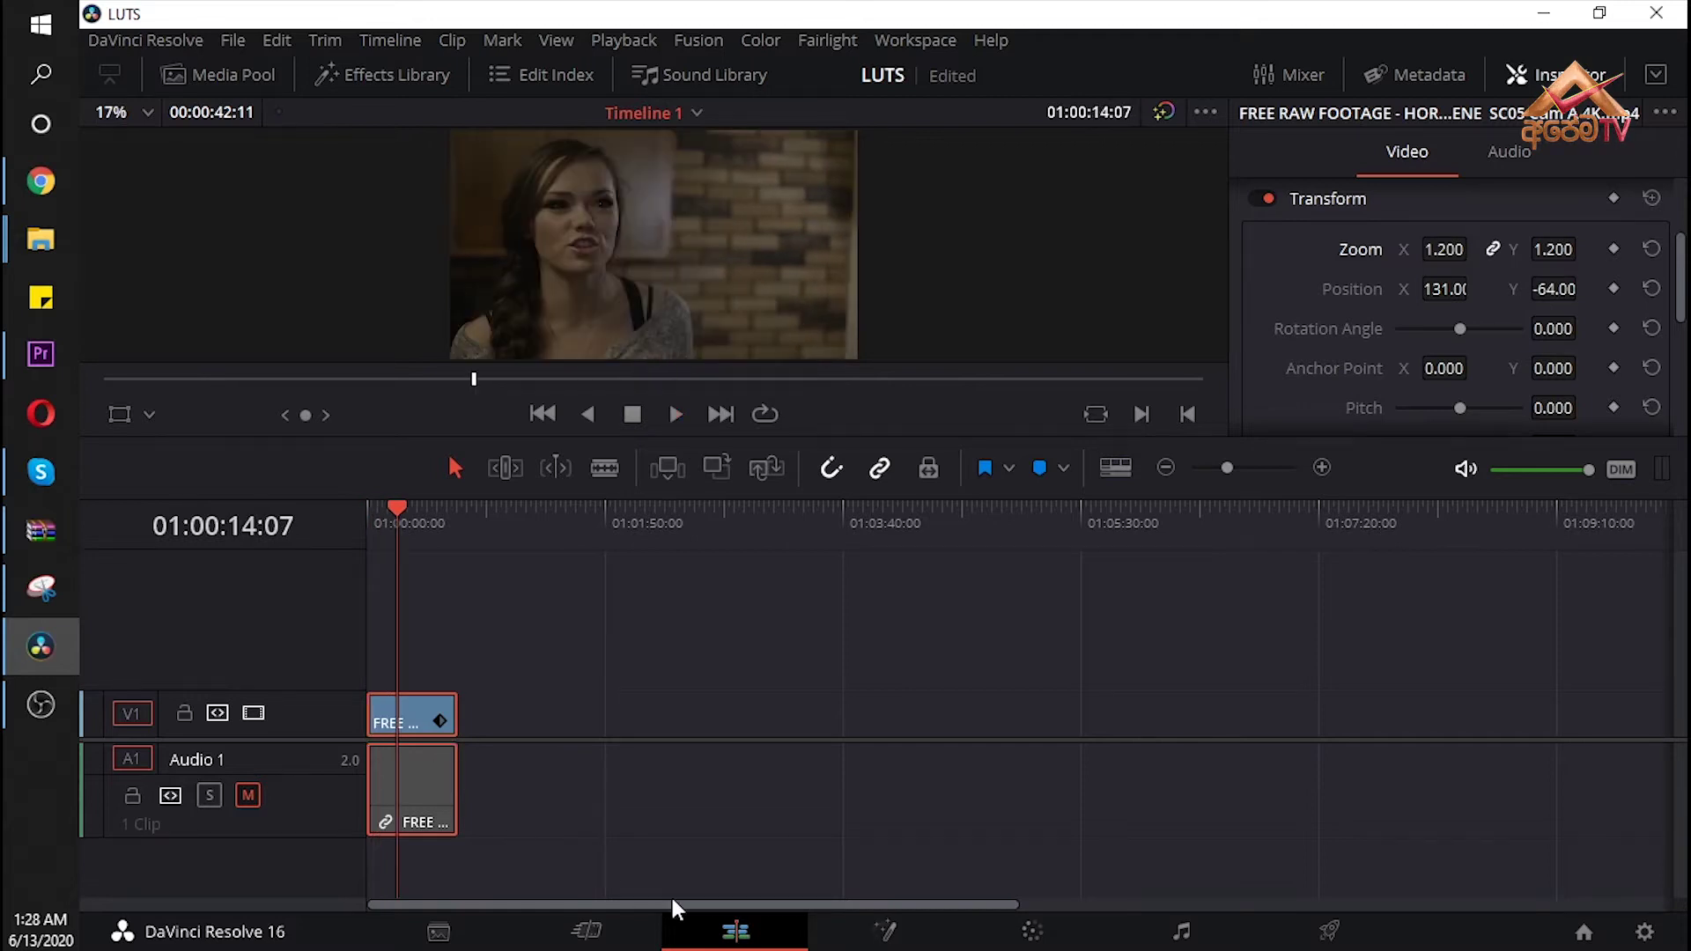
# - On the Color page, review the Color Management lookup tables in Project Settings, then cancel unchanged
pyautogui.click(1029, 932)
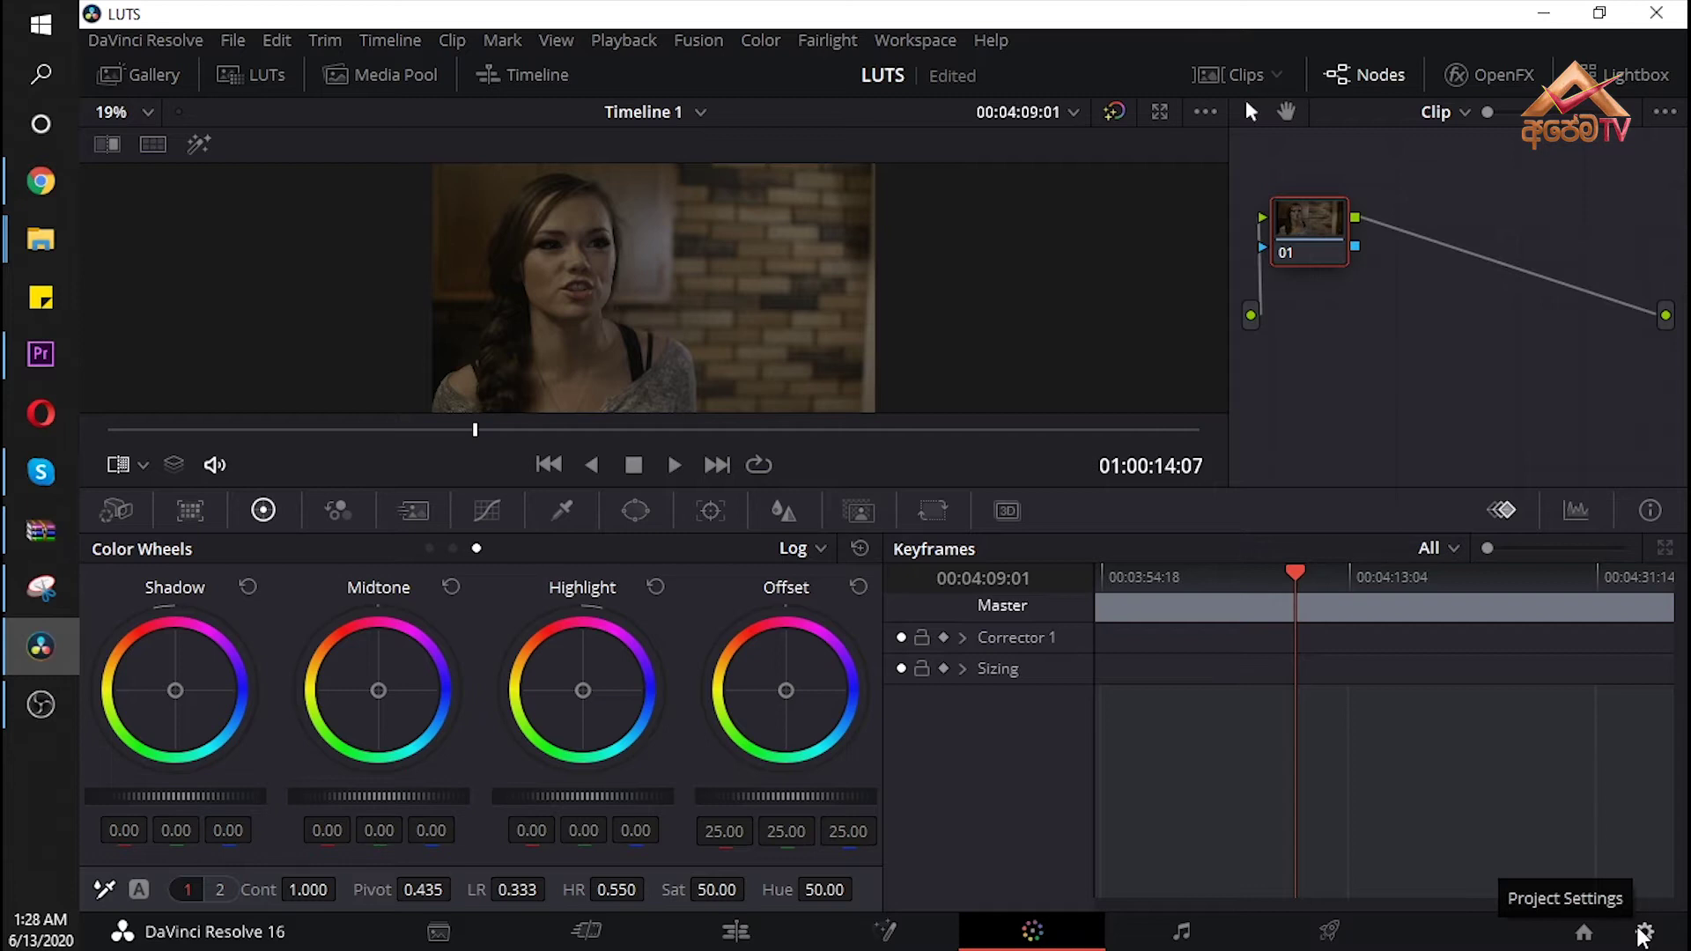
pyautogui.click(1643, 934)
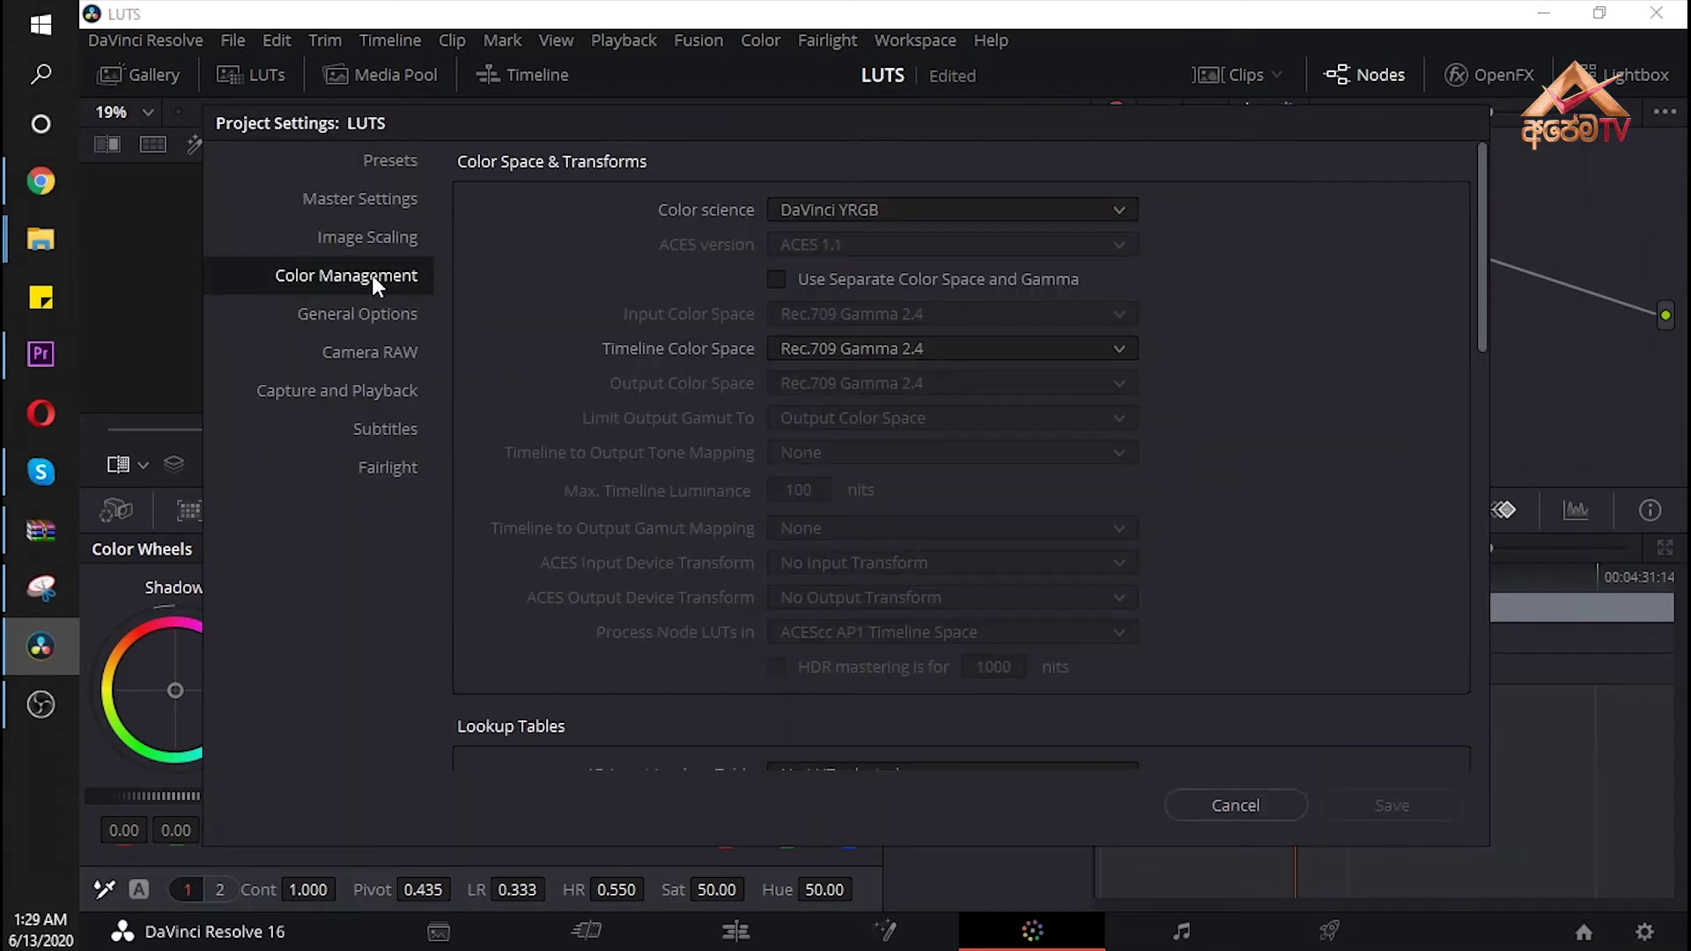
pyautogui.moveTo(1479, 255); pyautogui.dragTo(1491, 469)
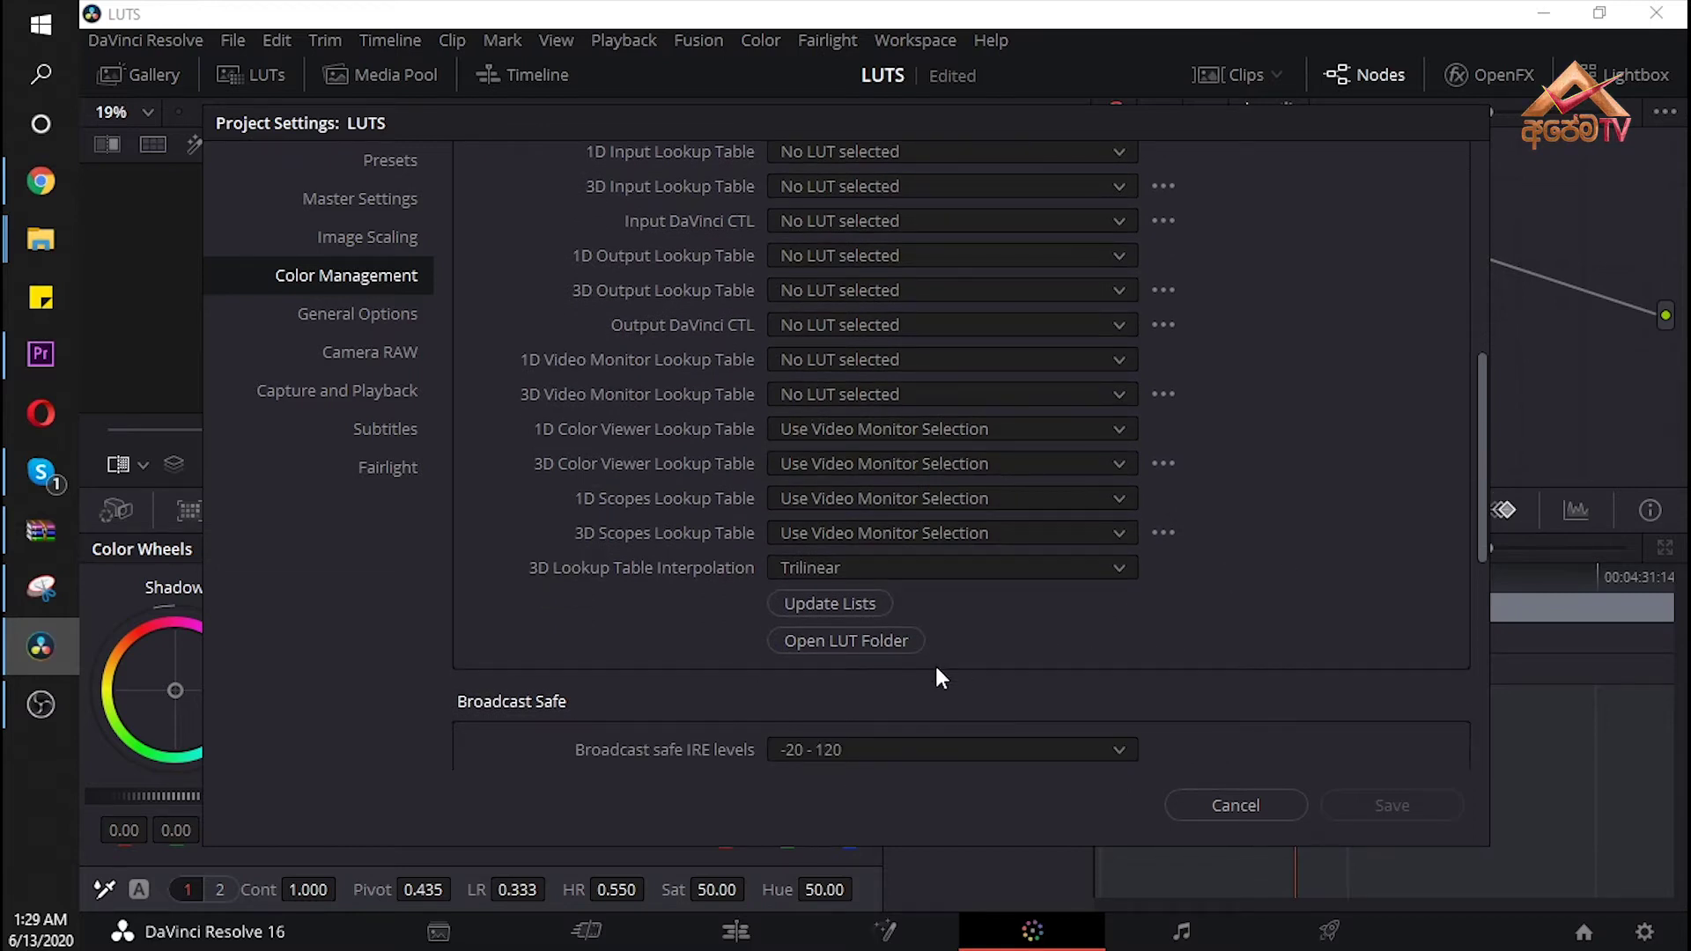
pyautogui.click(1221, 804)
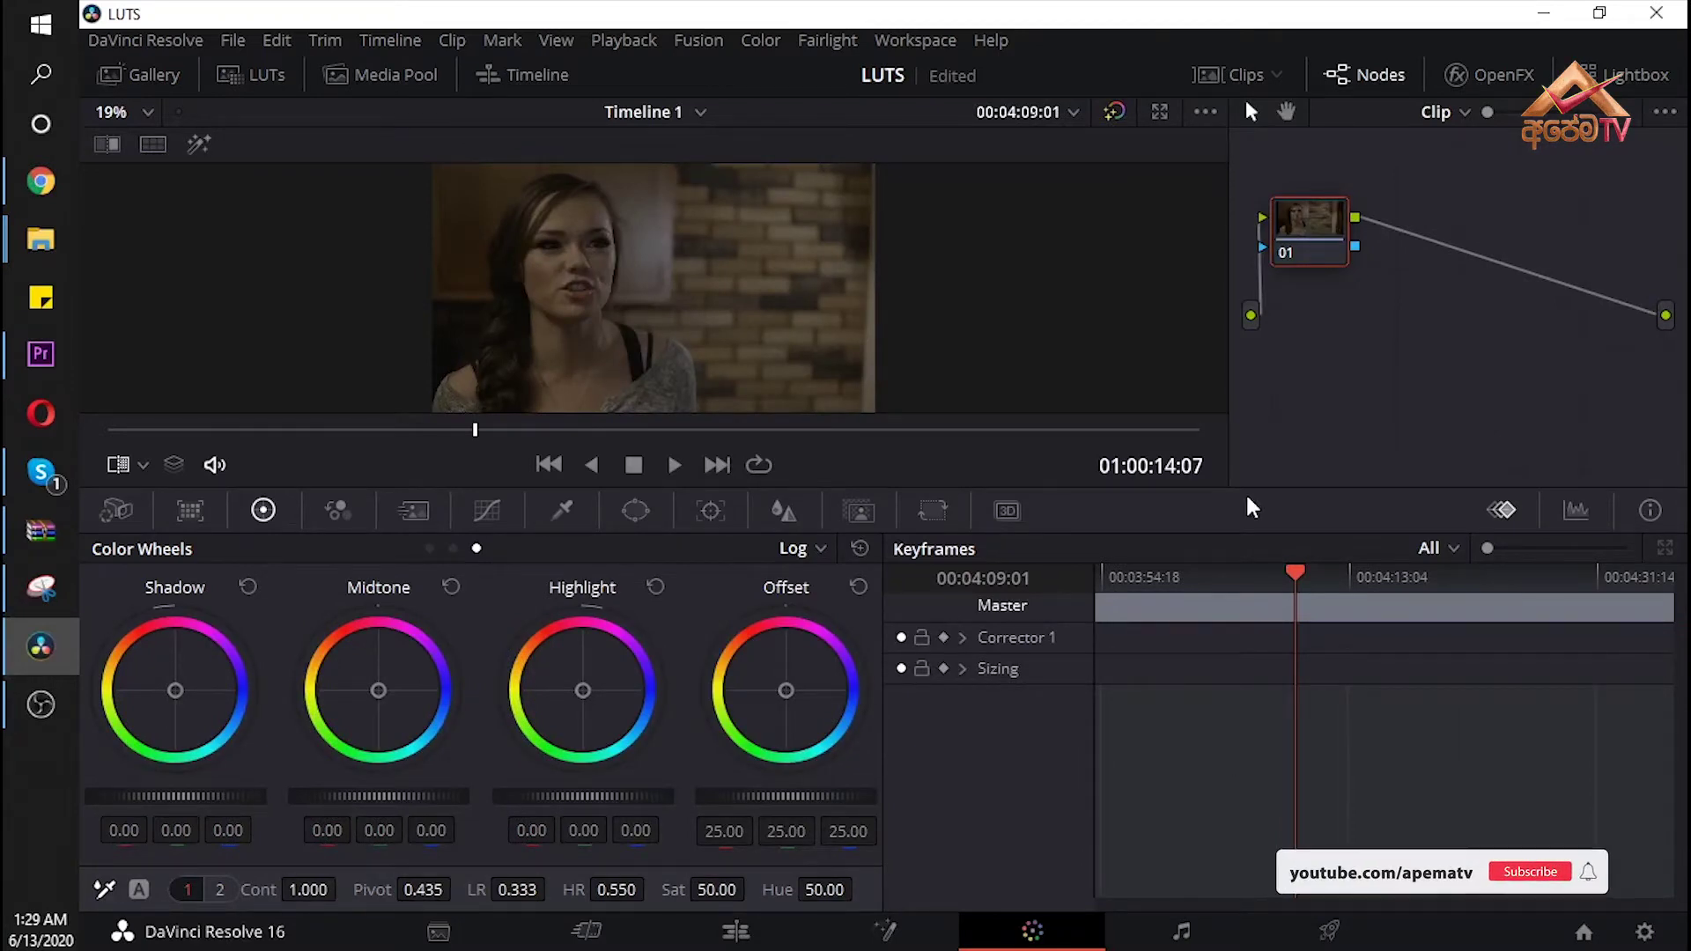
# - Browse node 01's LUTs > 3D LUT menu and dismiss it without choosing a LUT
pyautogui.rightClick(1311, 228)
pyautogui.moveTo(1354, 502)
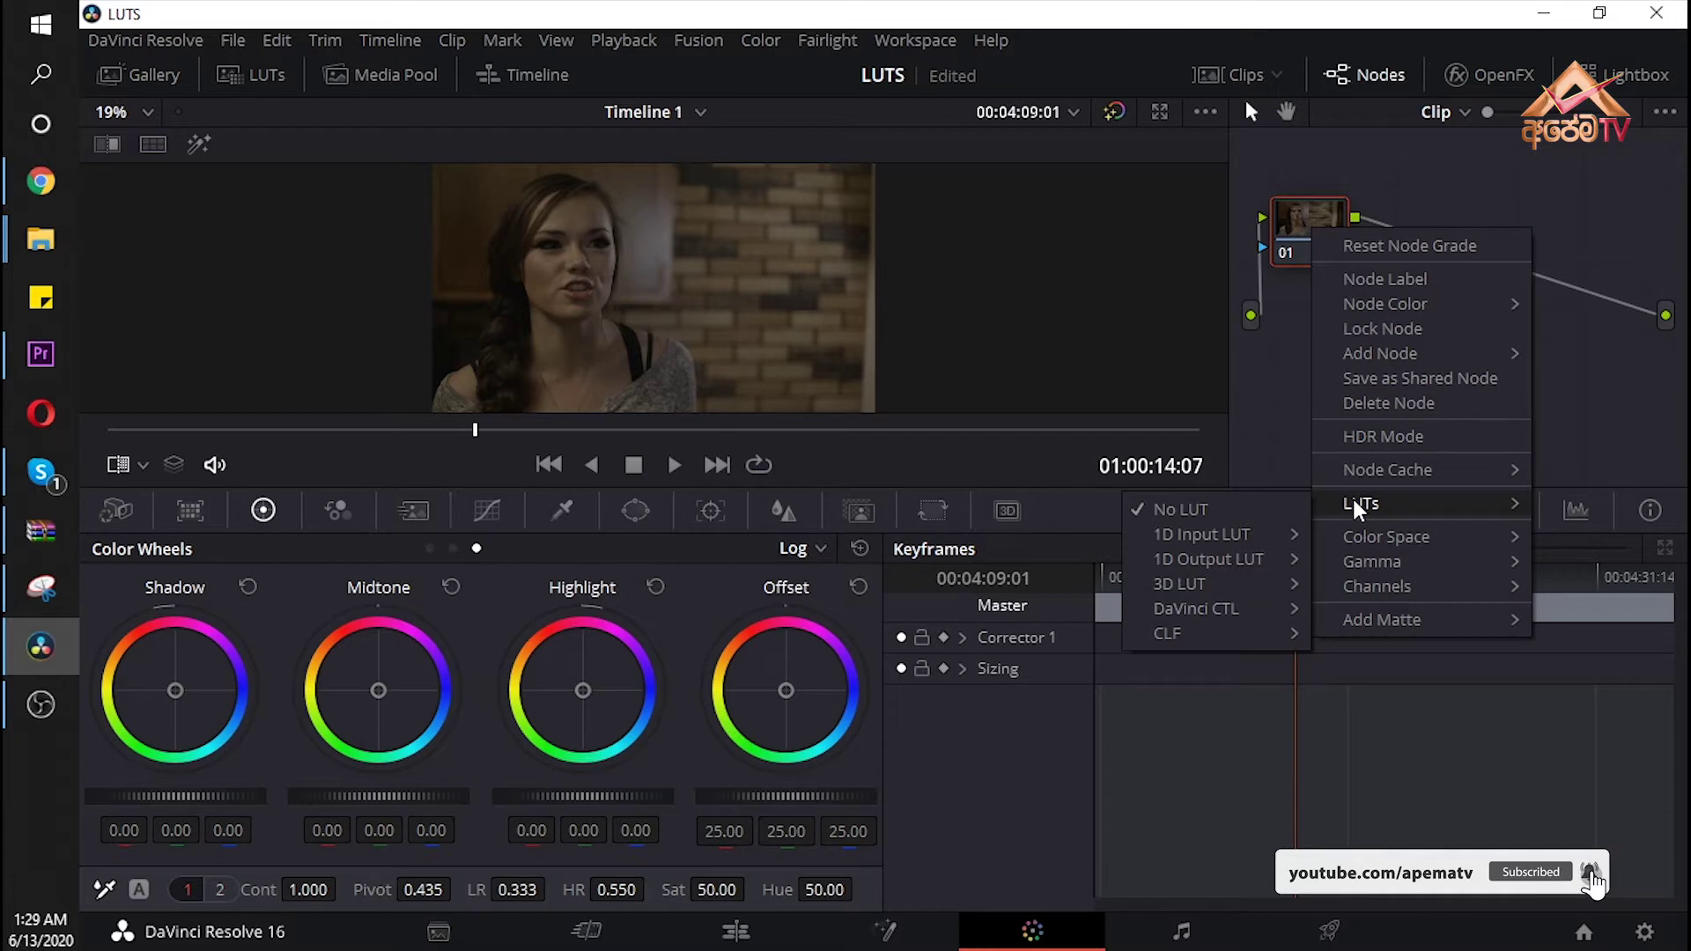
pyautogui.moveTo(1224, 581)
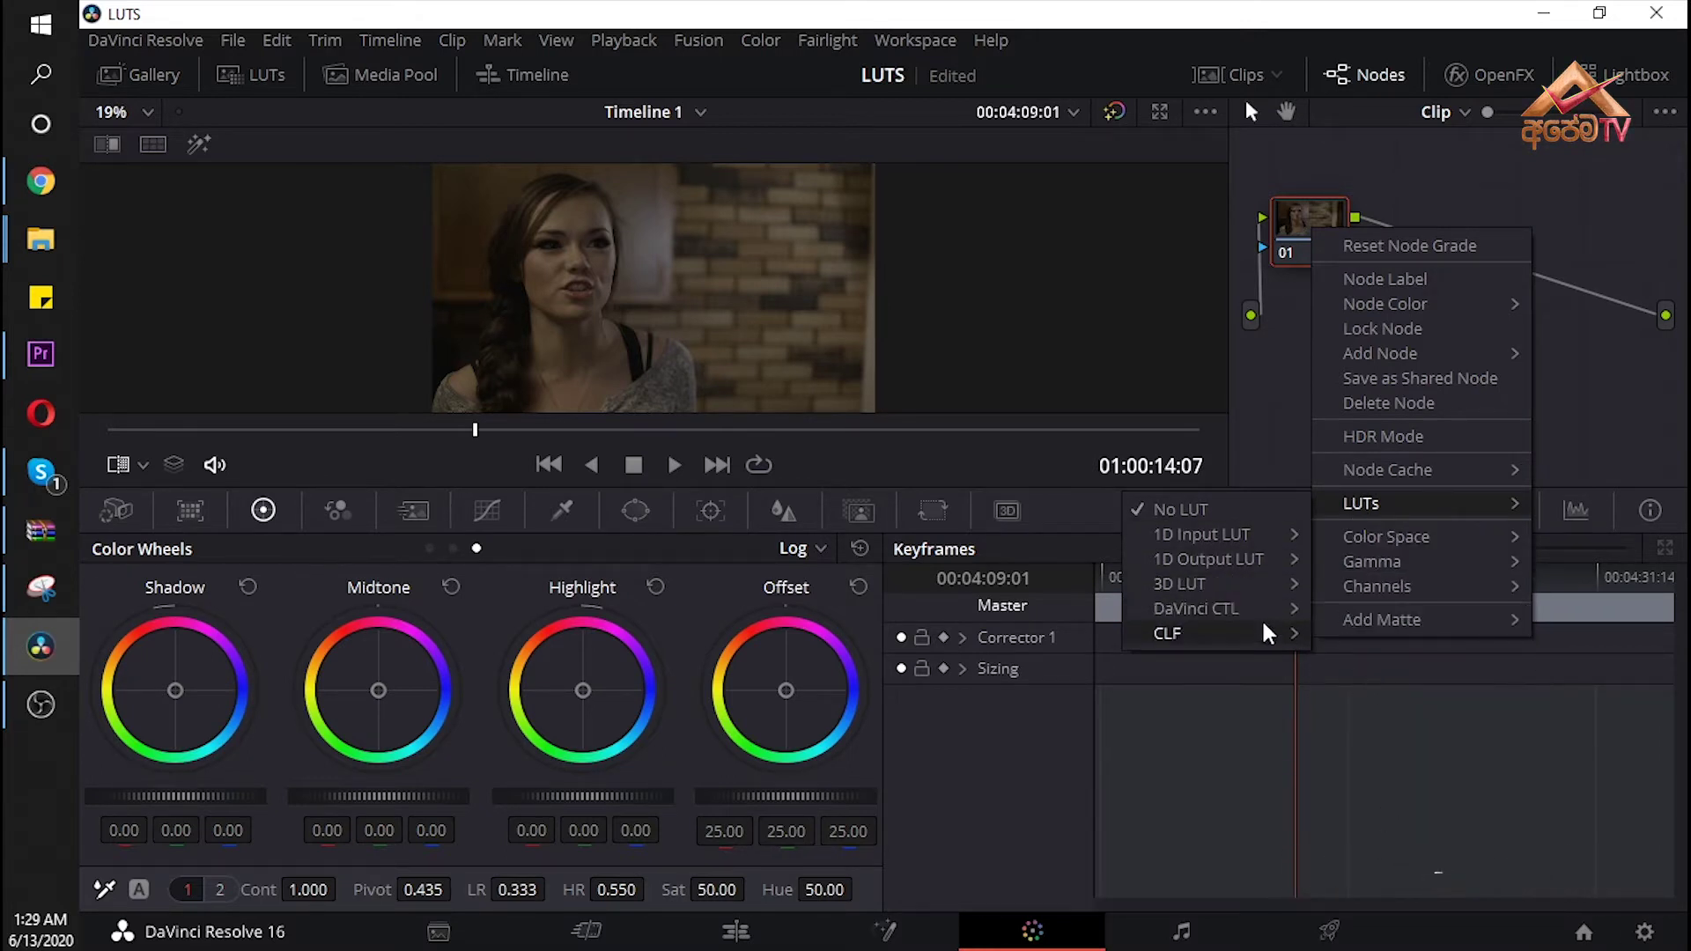
pyautogui.moveTo(1381, 689)
pyautogui.click(1301, 220)
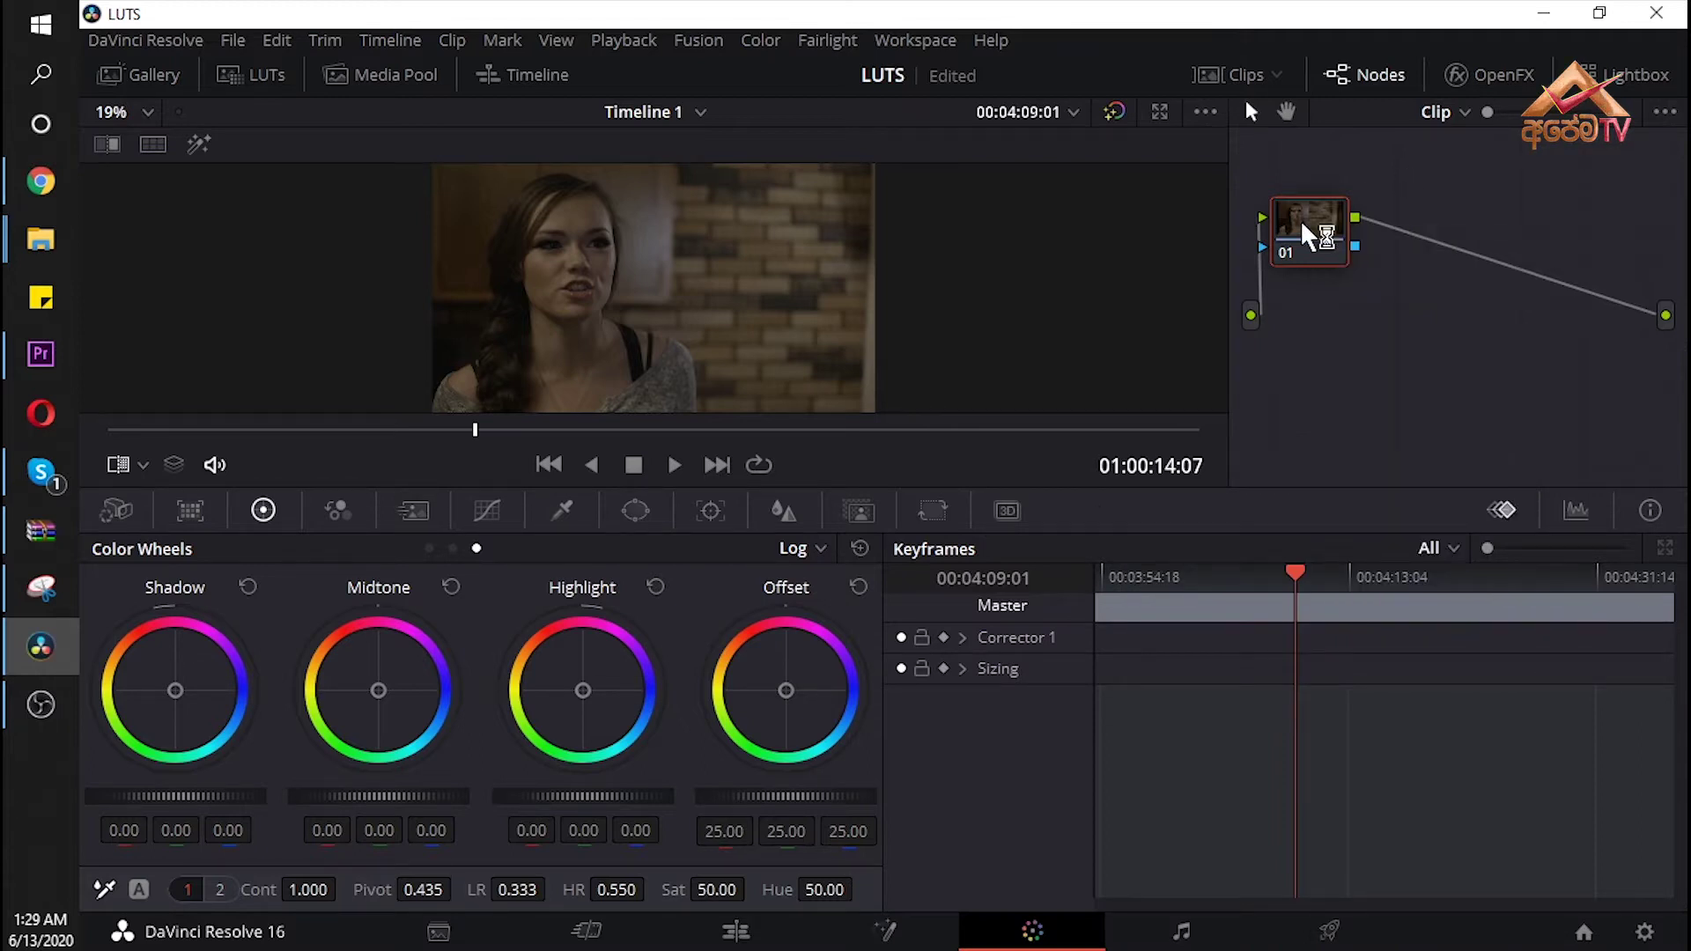
# - Reopen Project Settings on Color Management to view the Lookup Tables
pyautogui.click(1645, 932)
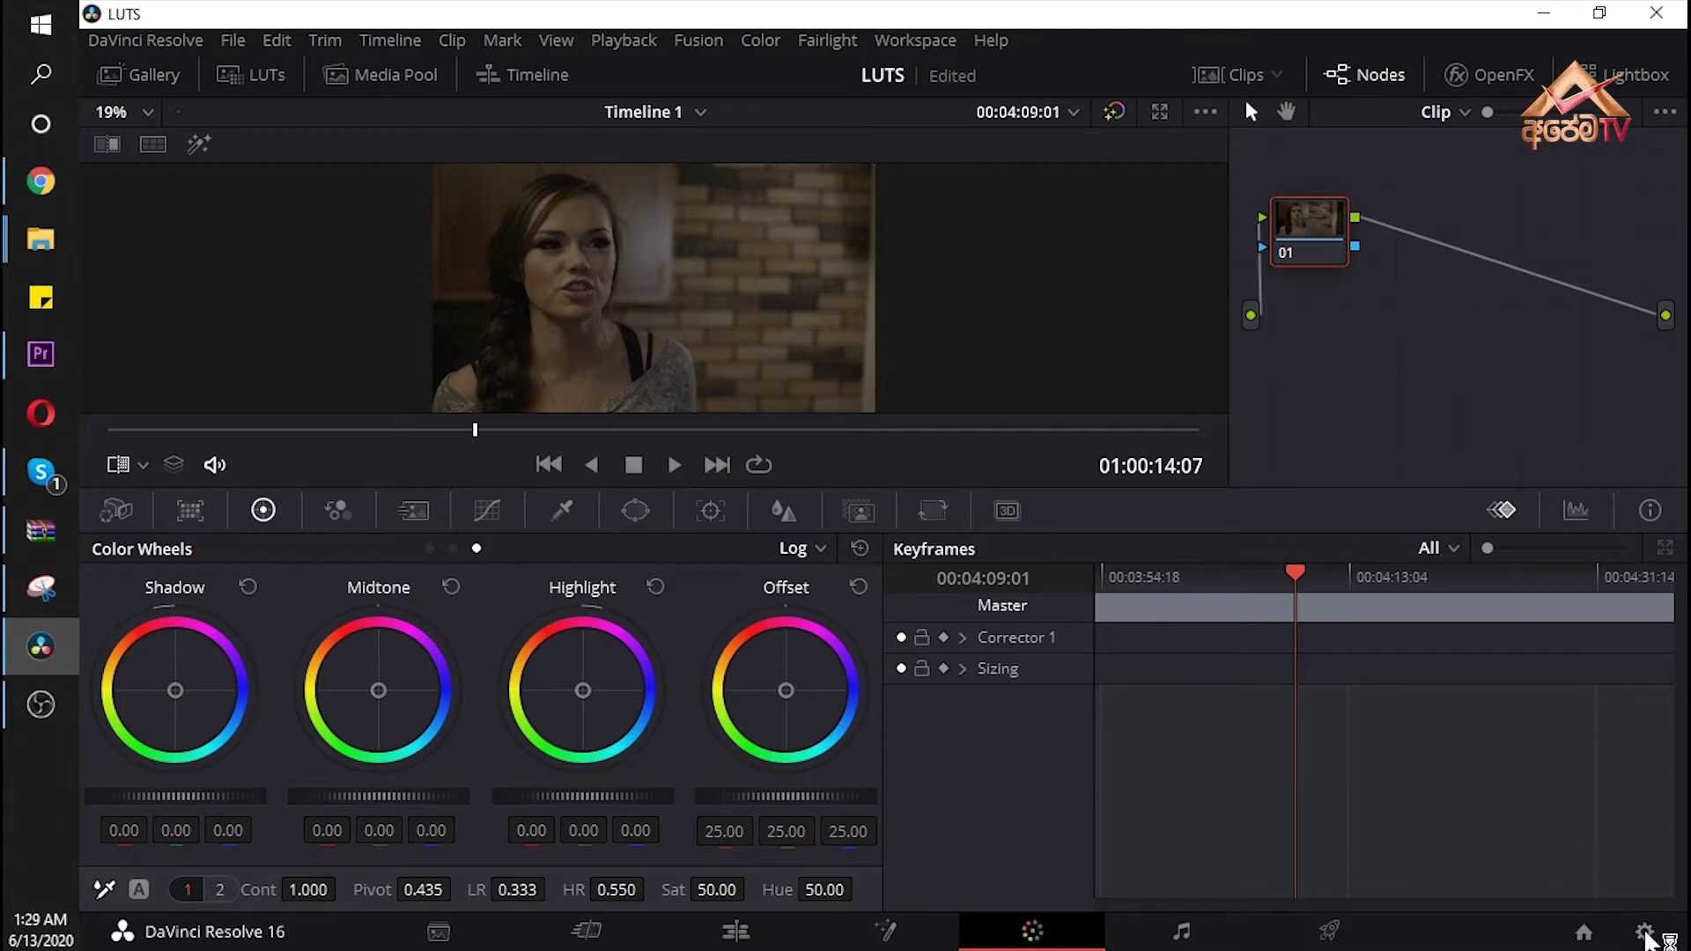
pyautogui.scroll(3, 782, 242)
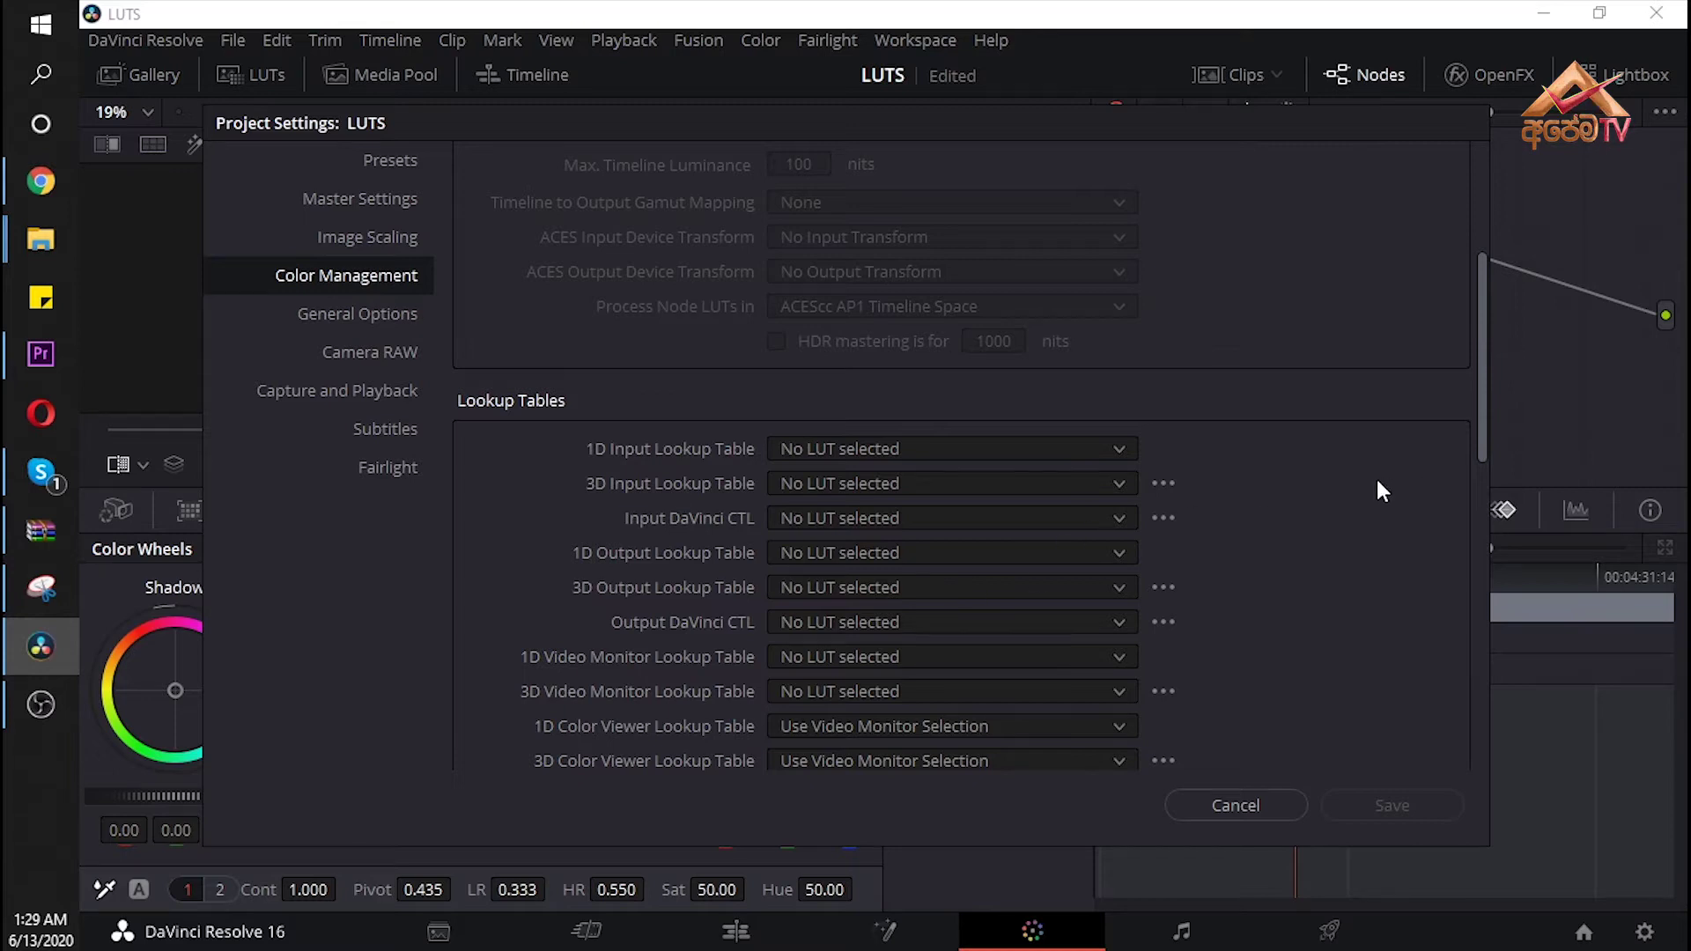
pyautogui.scroll(-3, 1380, 491)
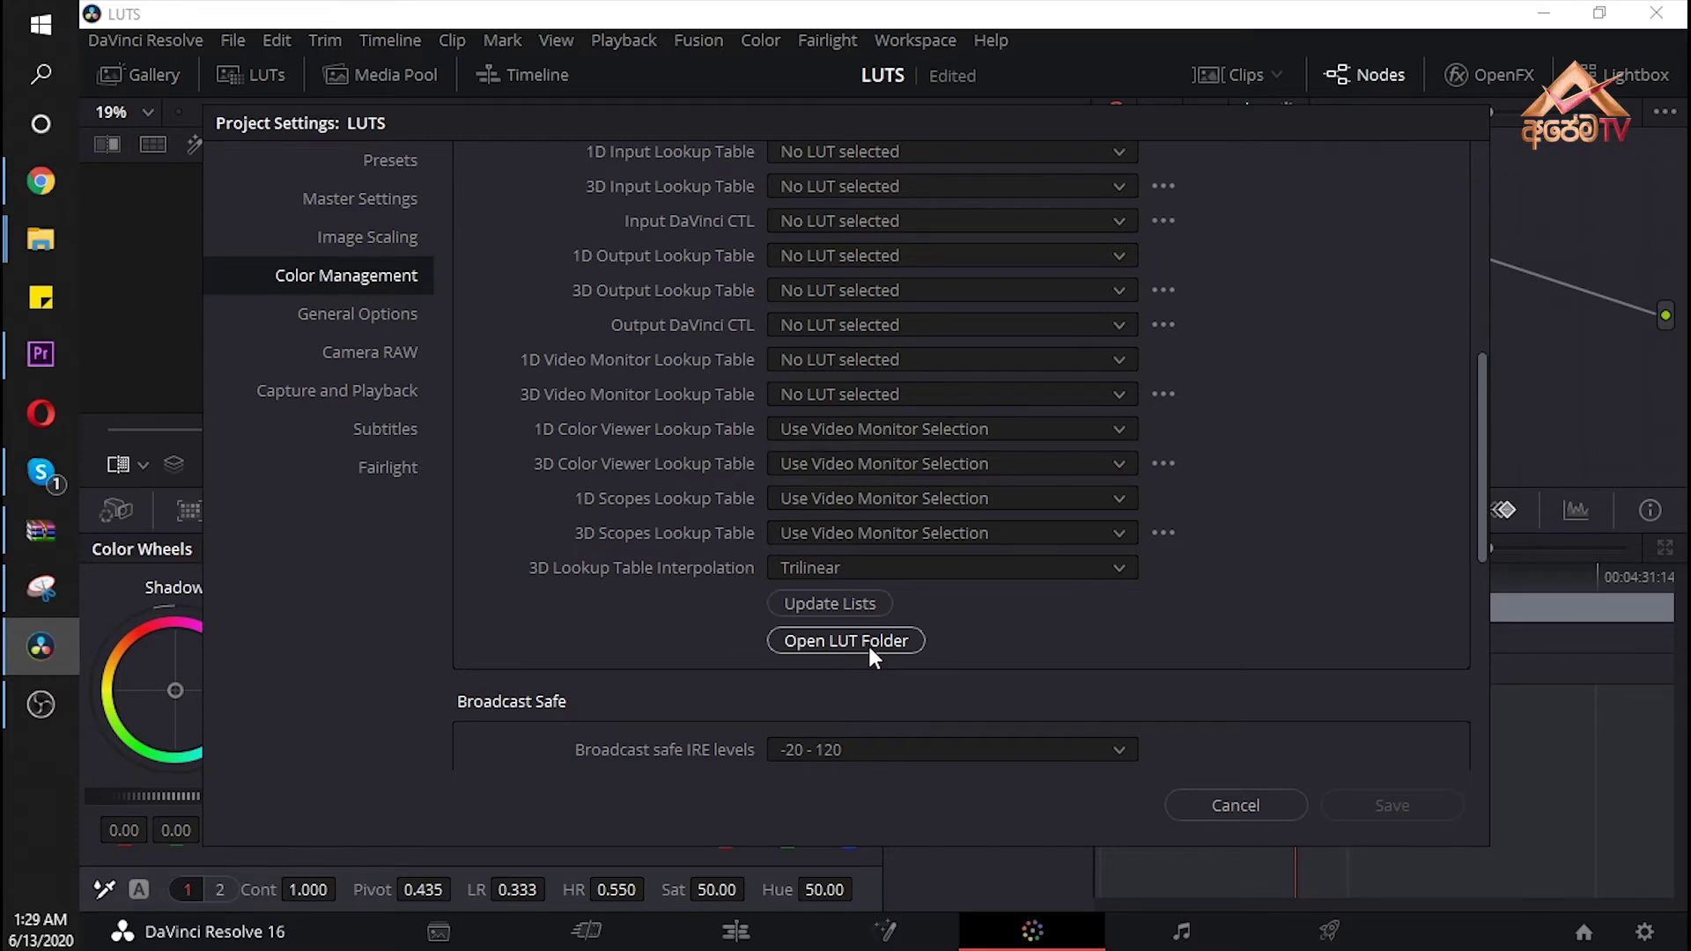
# - Open DaVinci's LUT folder in File Explorer and move its window higher
pyautogui.click(869, 643)
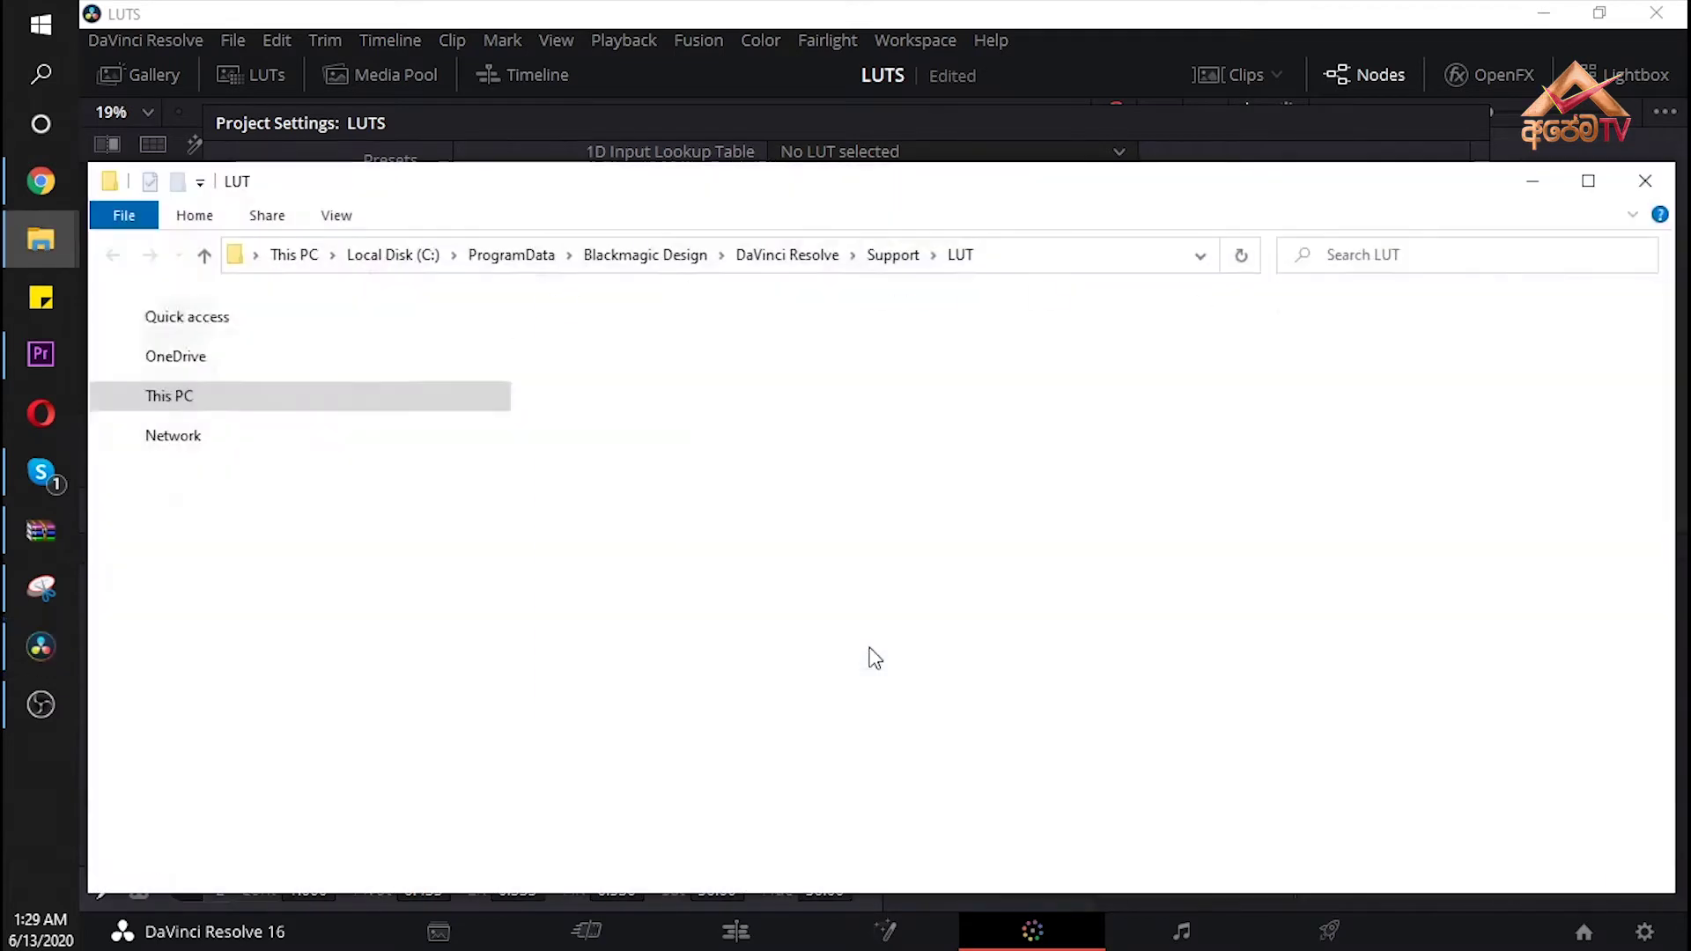
pyautogui.moveTo(845, 180); pyautogui.dragTo(843, 73)
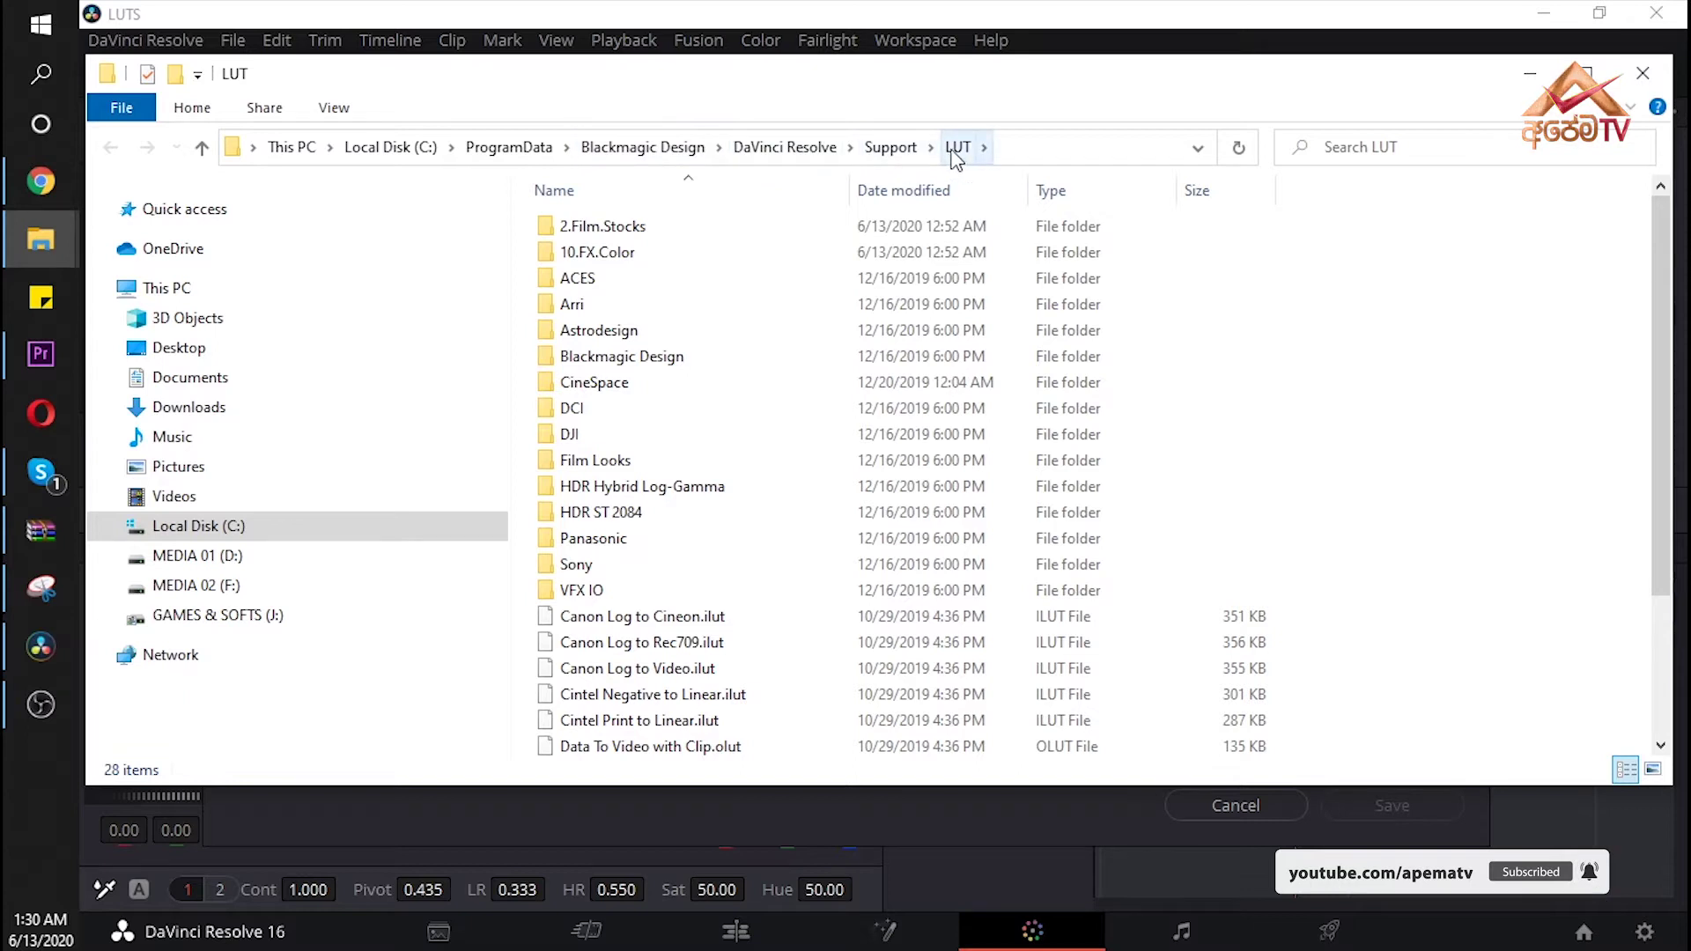
pyautogui.scroll(-3, 705, 396)
pyautogui.scroll(3, 704, 396)
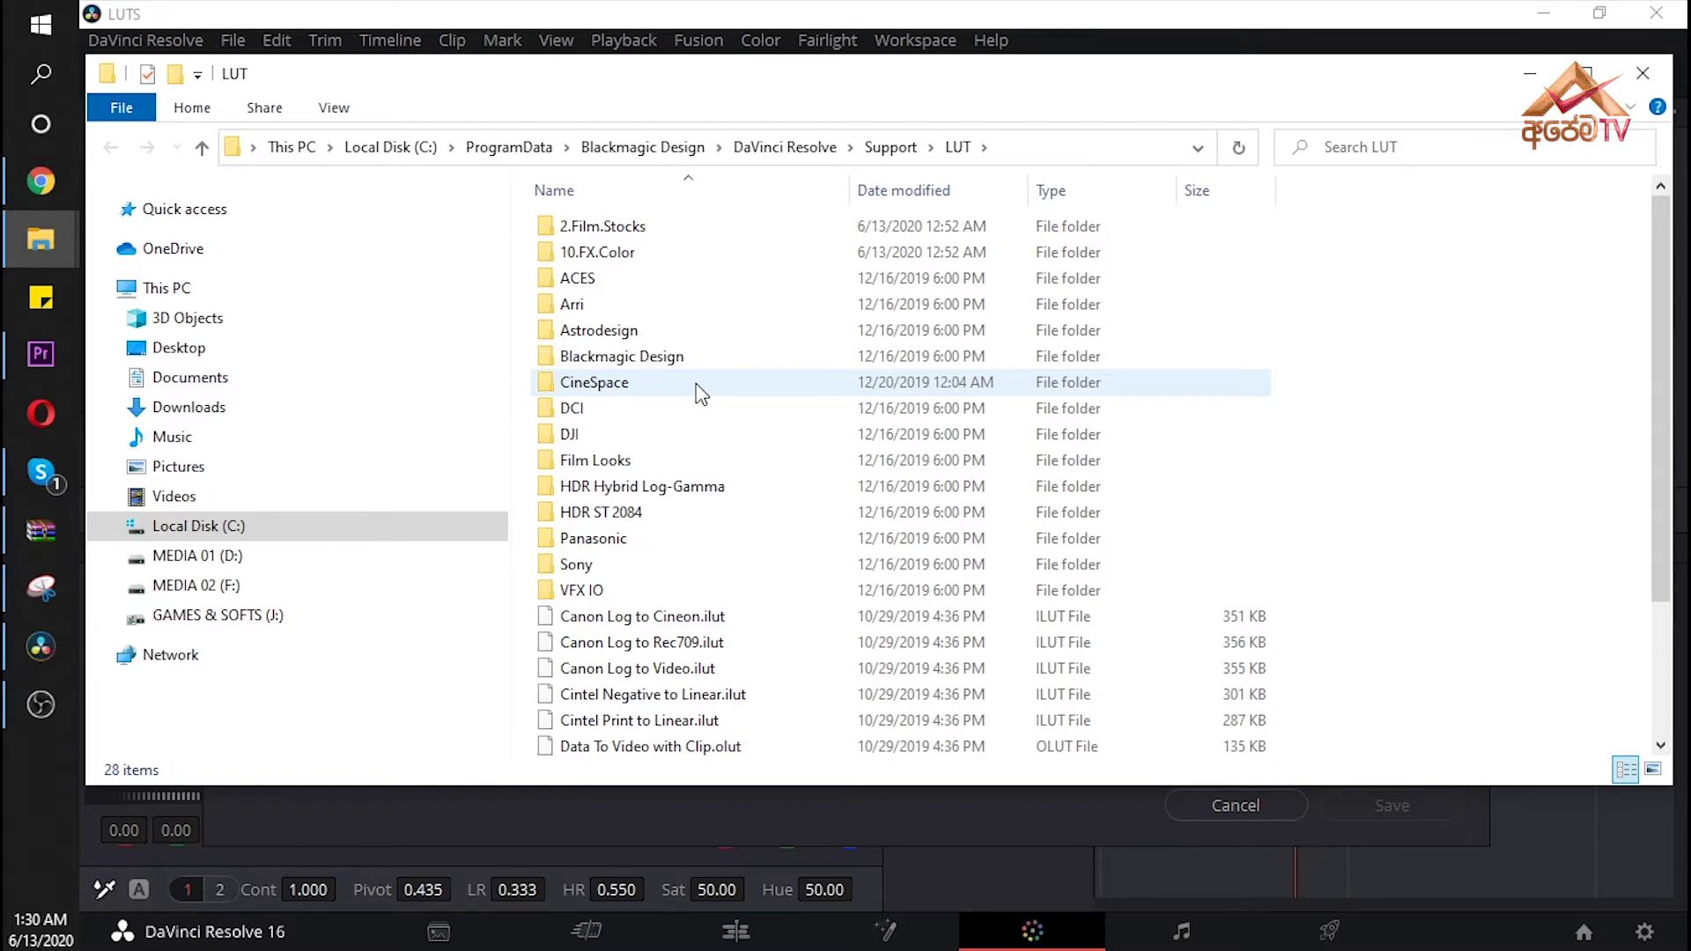
# - Copy 11.PRO.Pack and 15.LUX from LUTMASTER RAW LUTS into the LUT folder, returning to Resolve
pyautogui.click(566, 257)
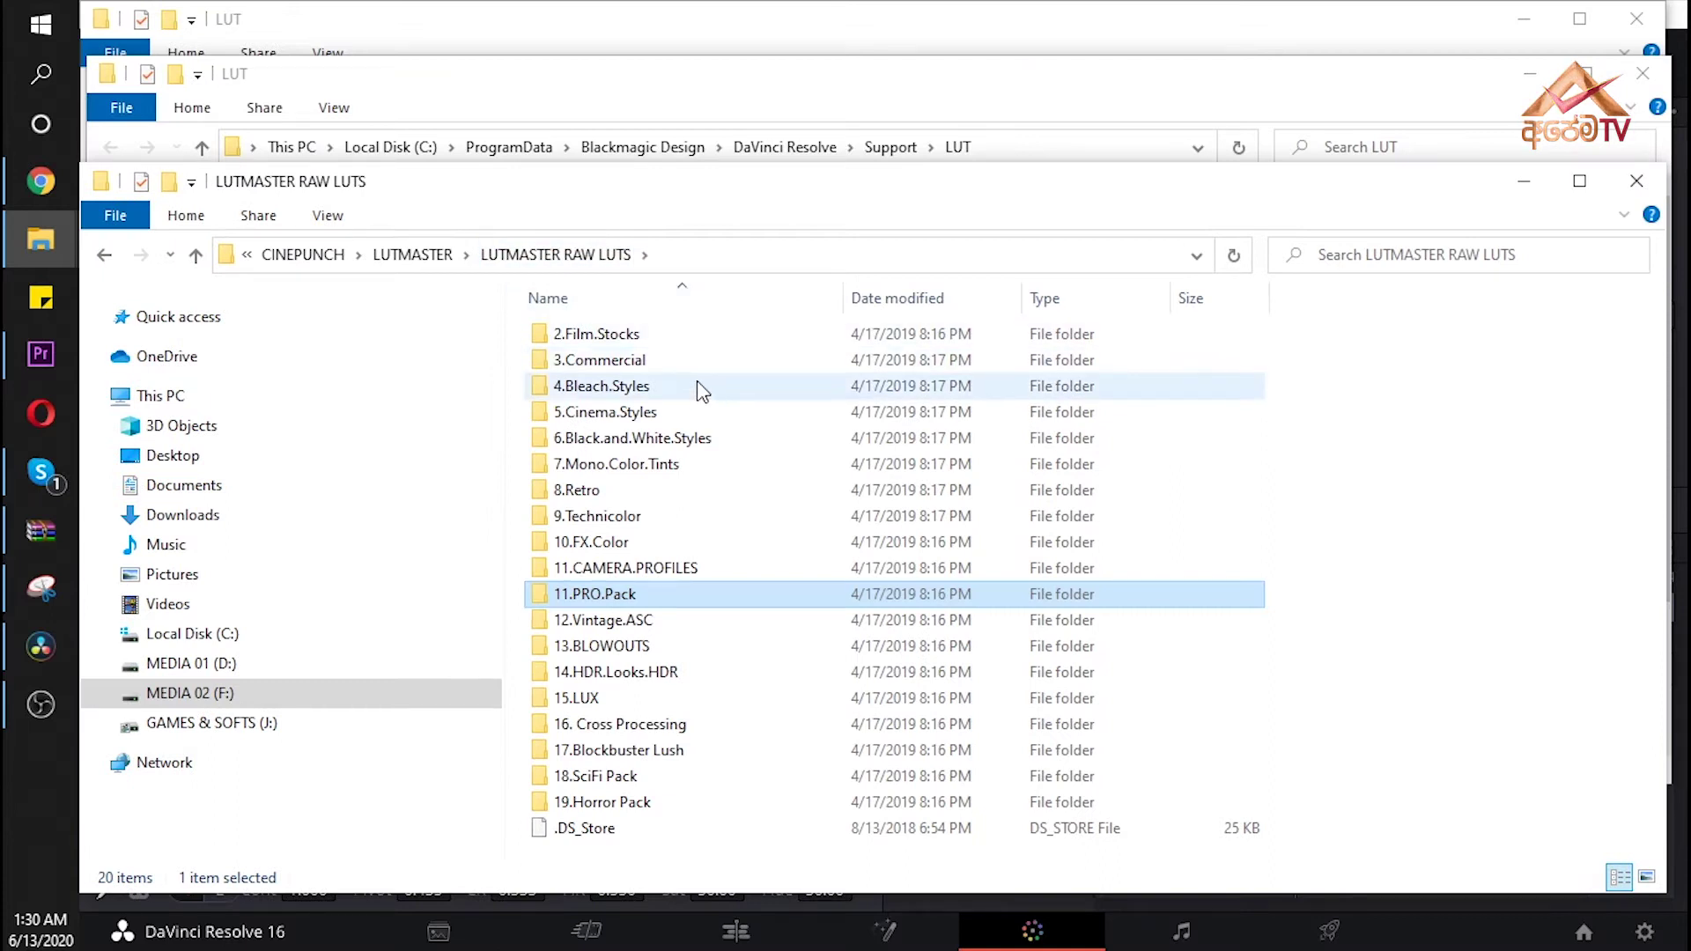
pyautogui.moveTo(665, 621)
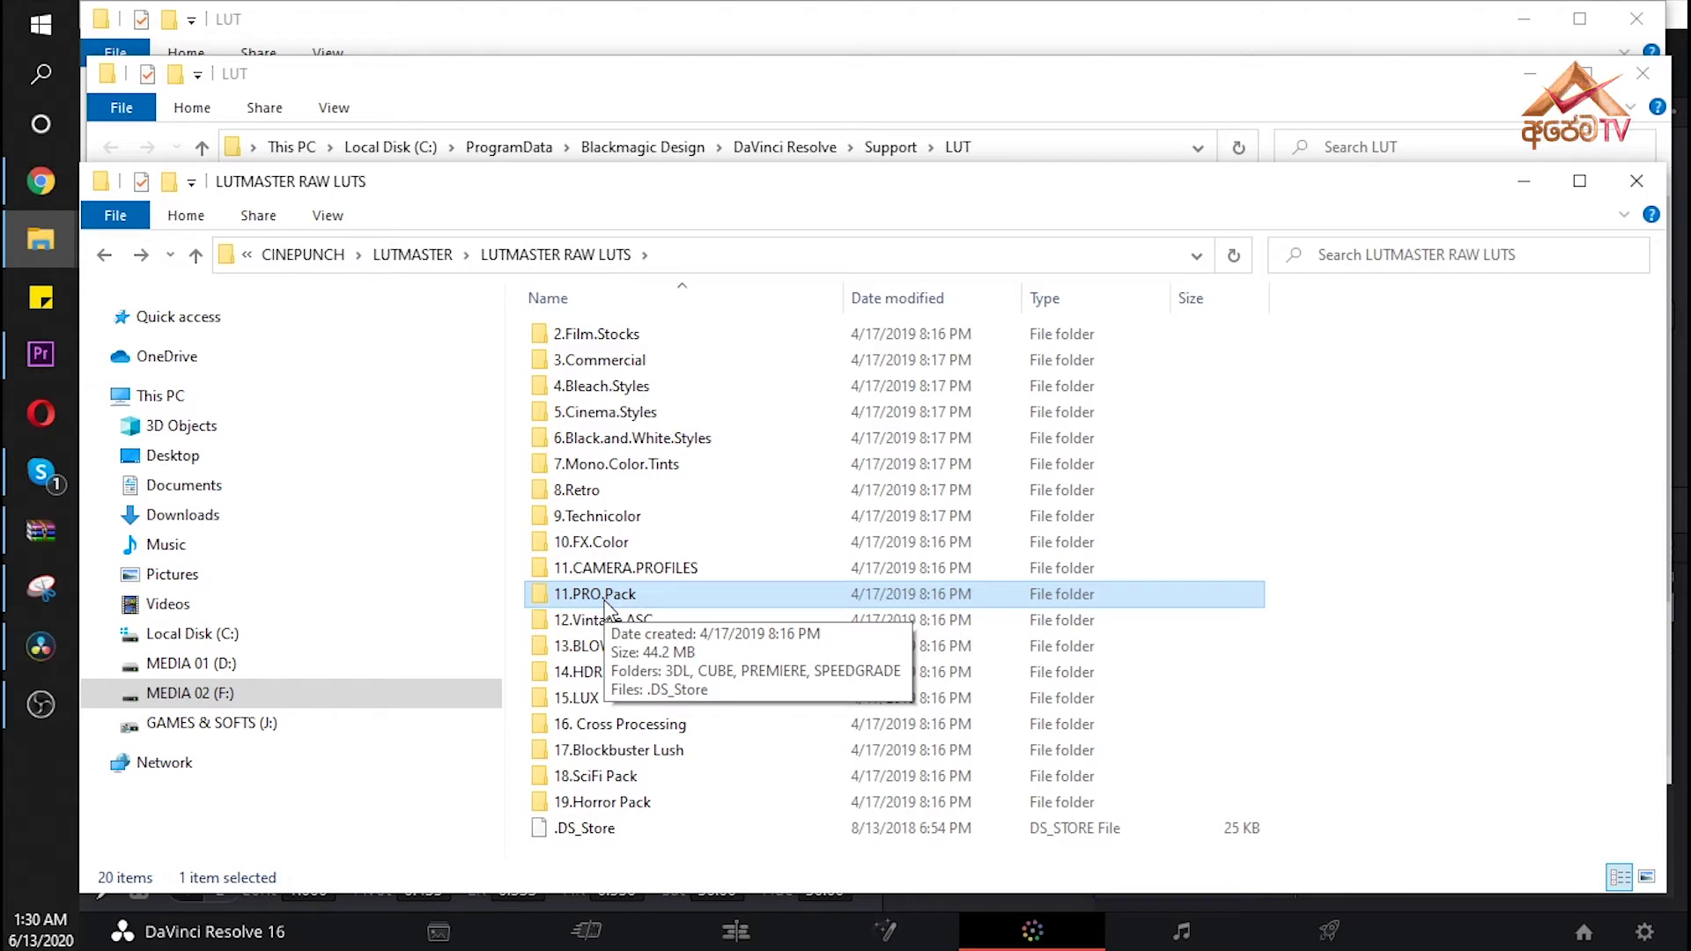
pyautogui.keyDown('ctrl'); pyautogui.click(582, 698); pyautogui.keyUp('ctrl')
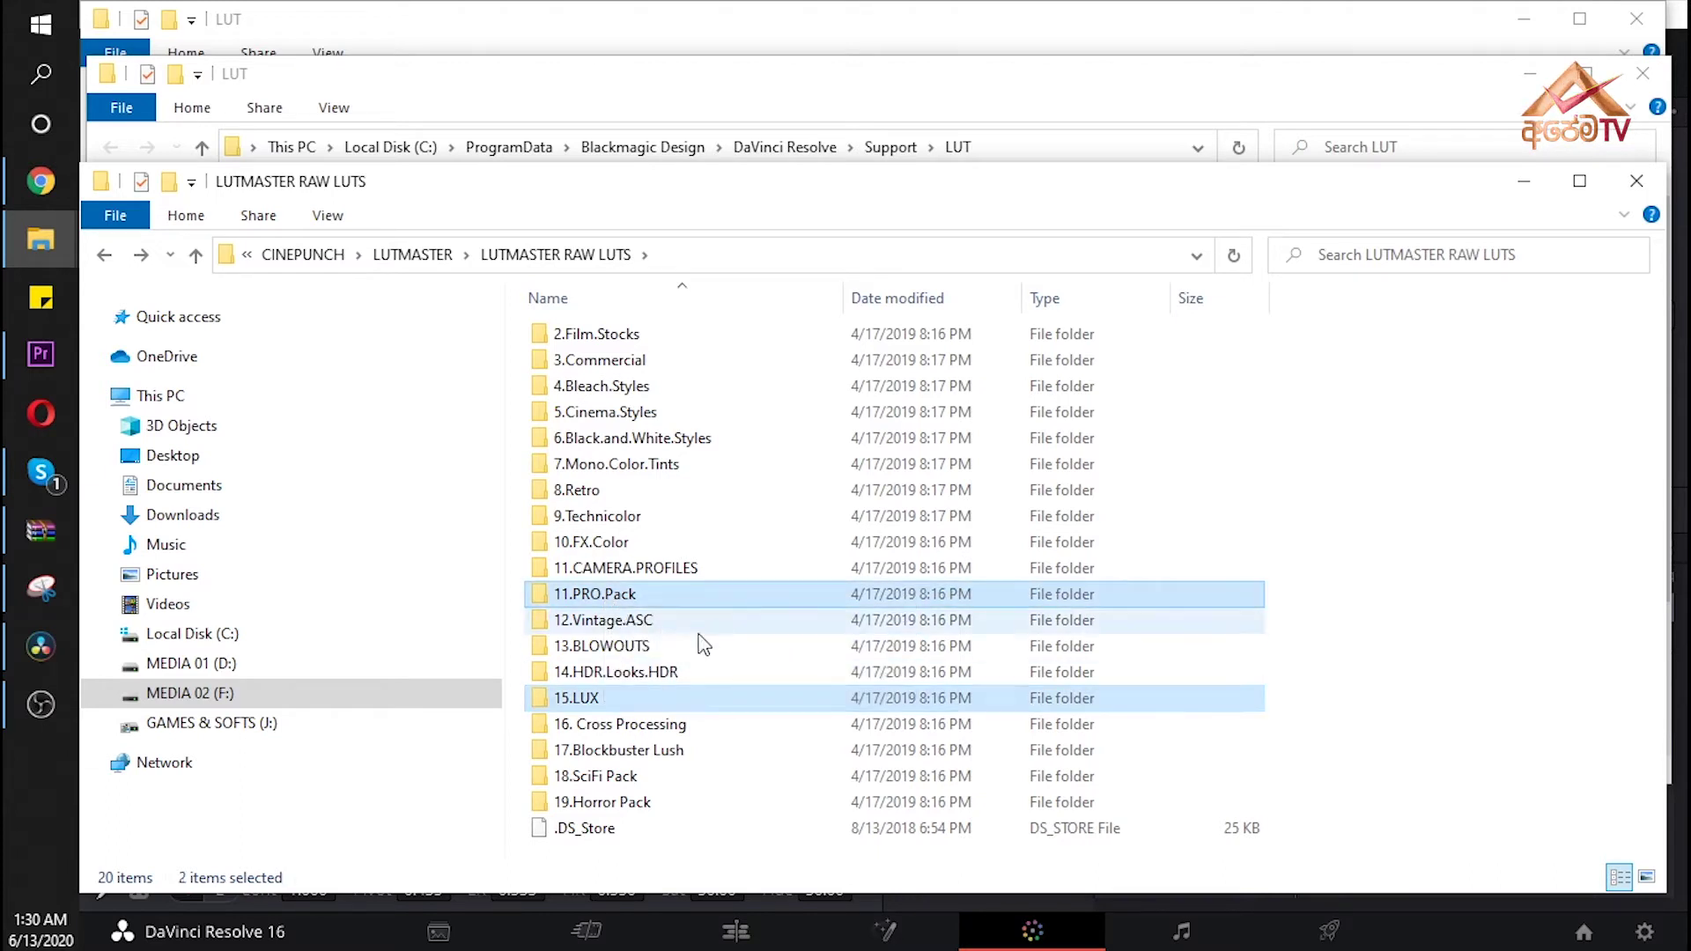
pyautogui.click(44, 242)
pyautogui.click(201, 291)
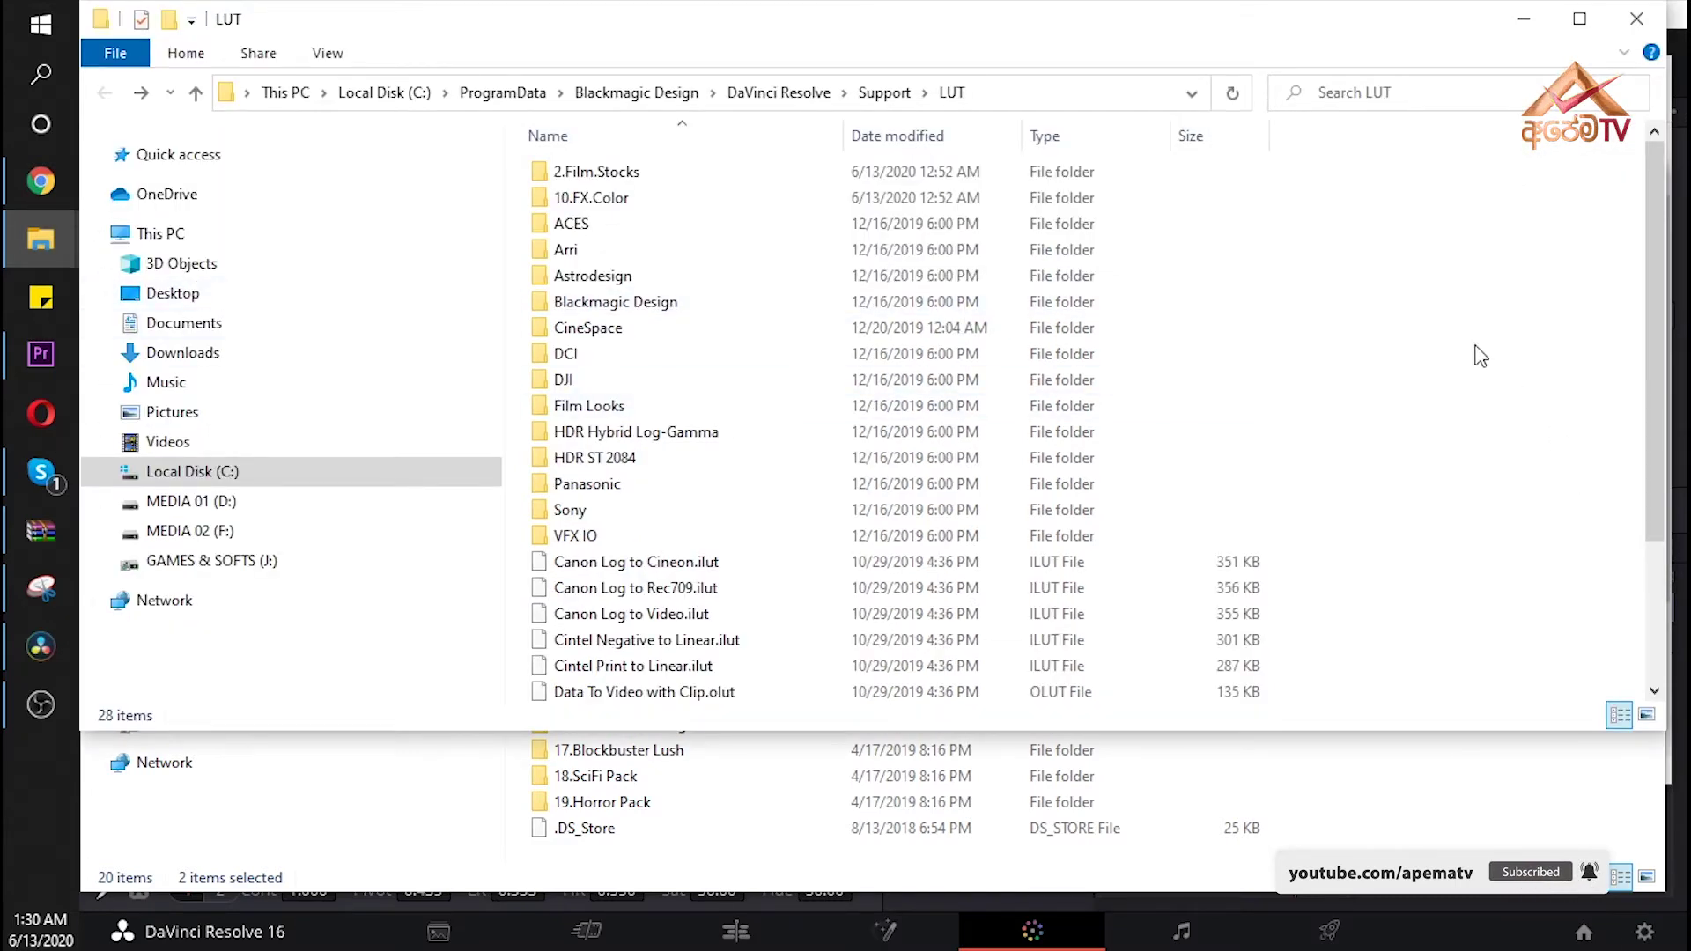
pyautogui.hotkey('ctrl', 'v')
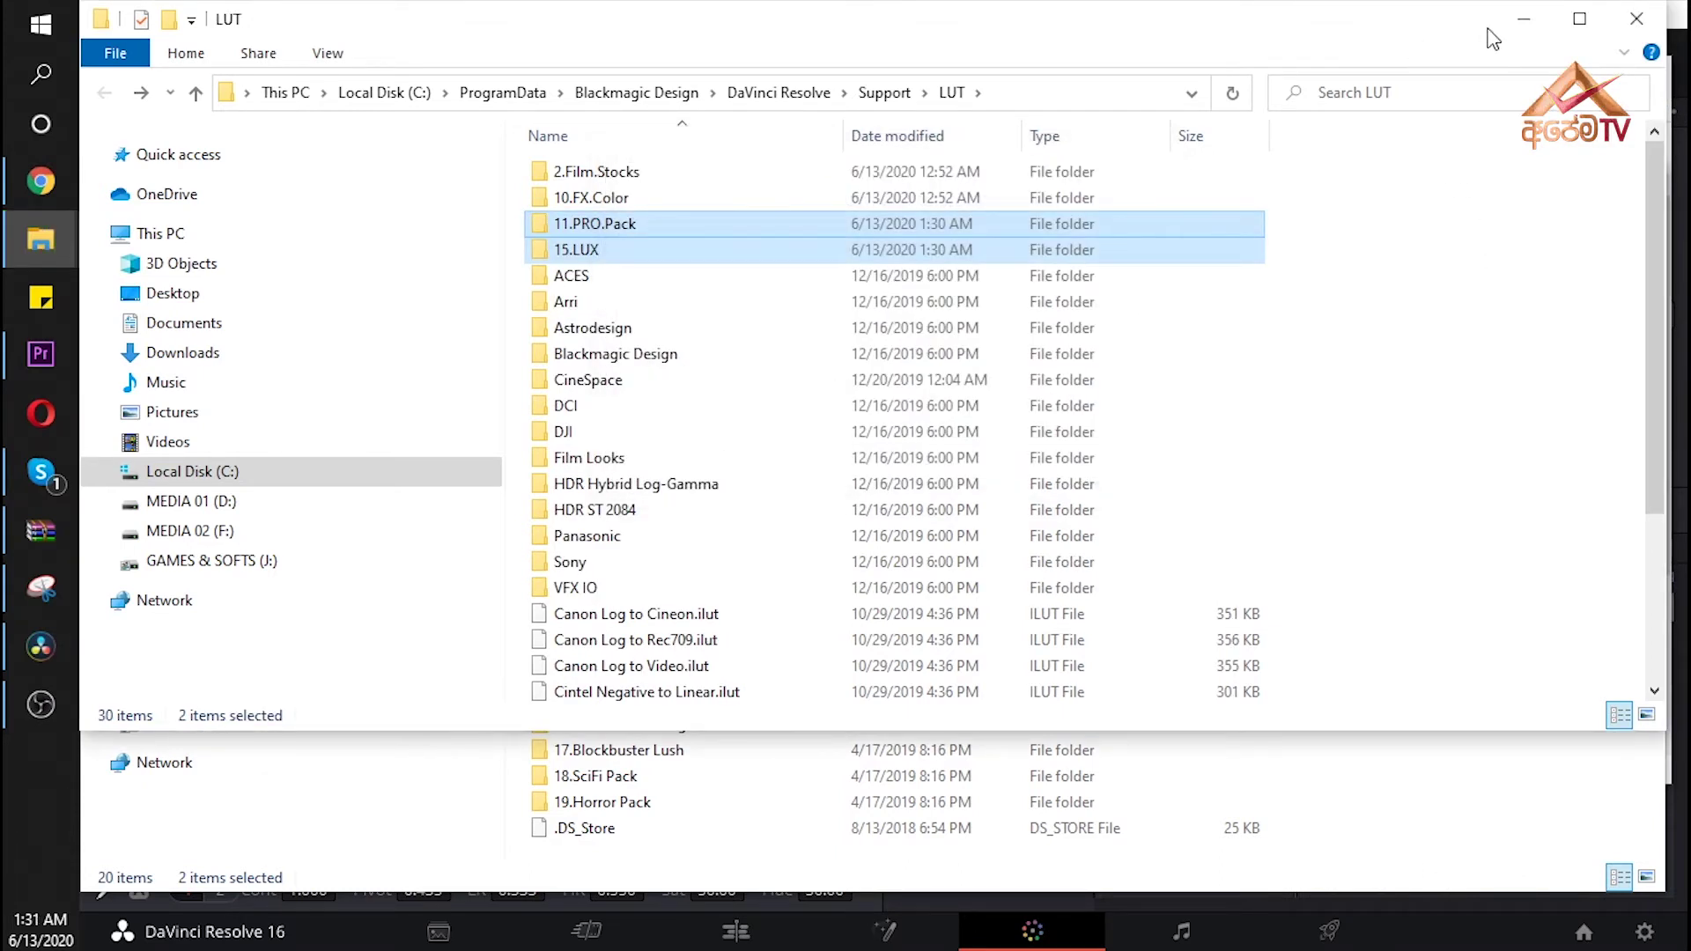
pyautogui.click(687, 912)
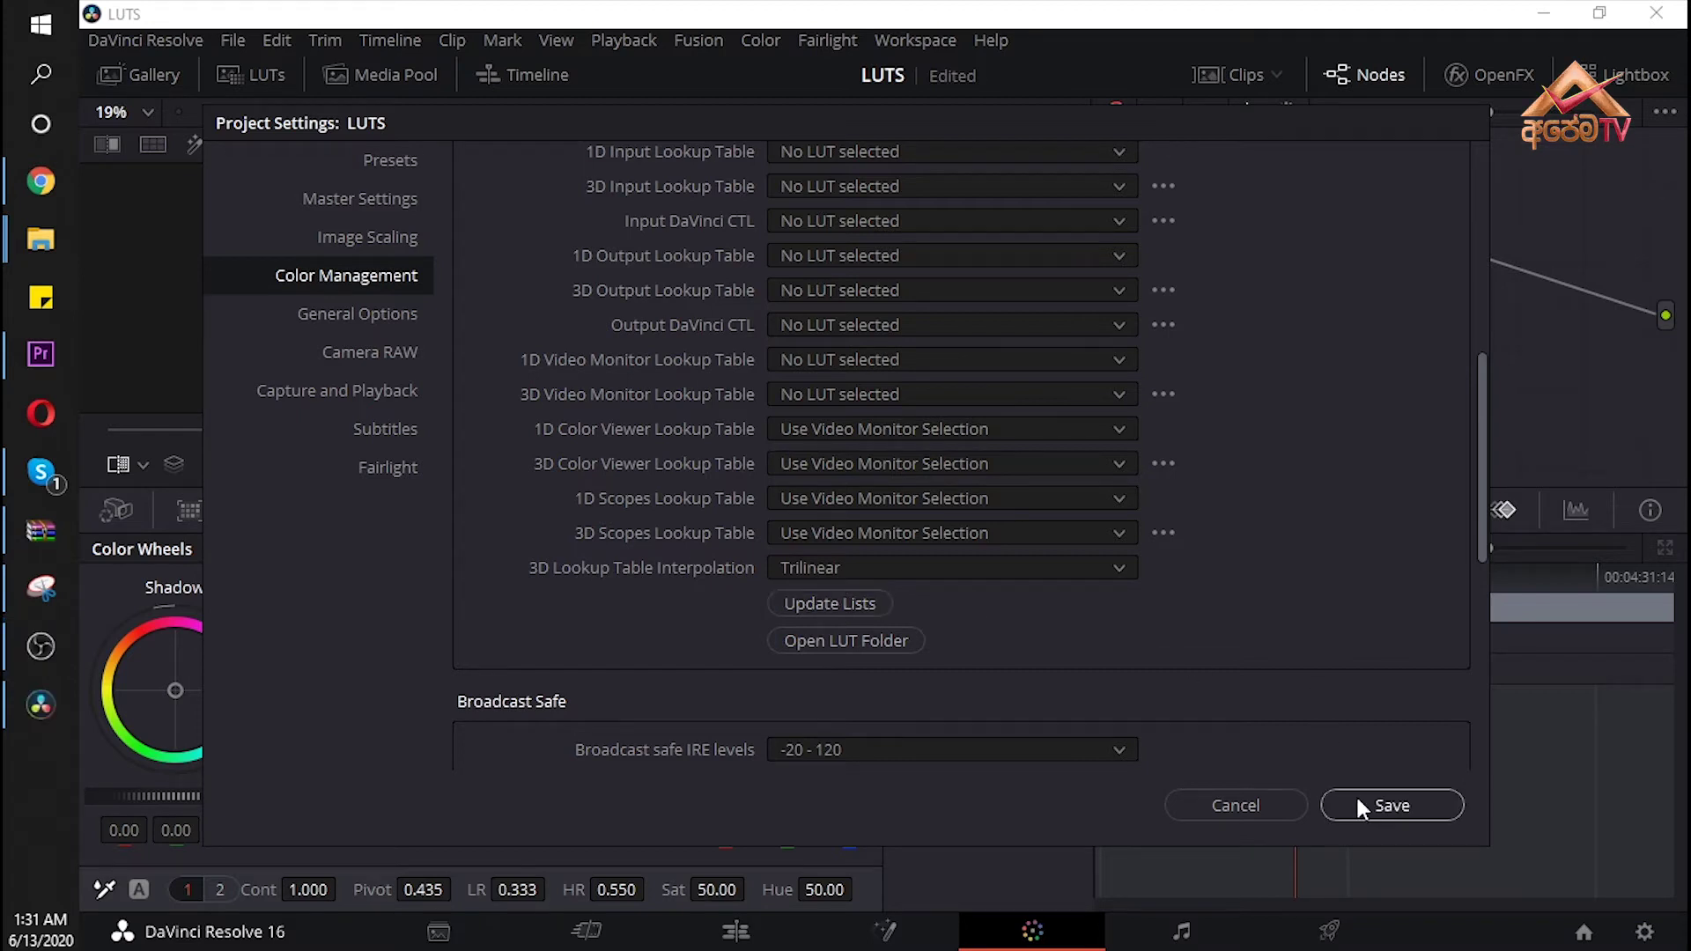
# - Save Project Settings so the new LUTs load, and check node 01's LUT menu
pyautogui.click(1363, 807)
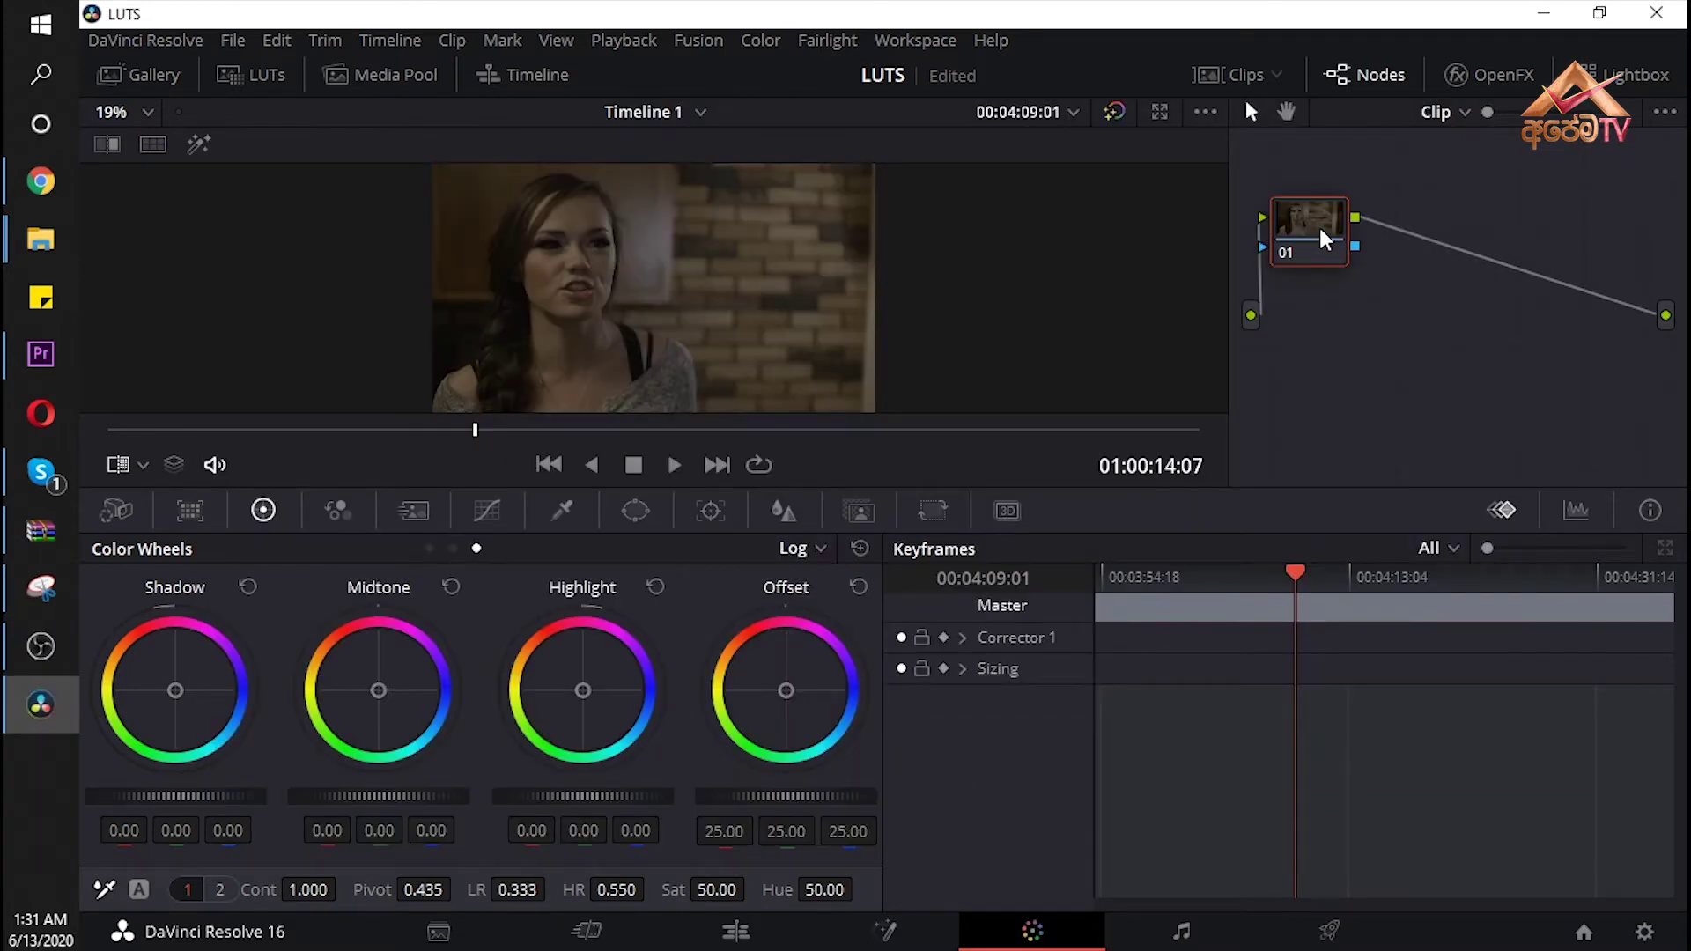
pyautogui.moveTo(1314, 227); pyautogui.dragTo(1323, 226)
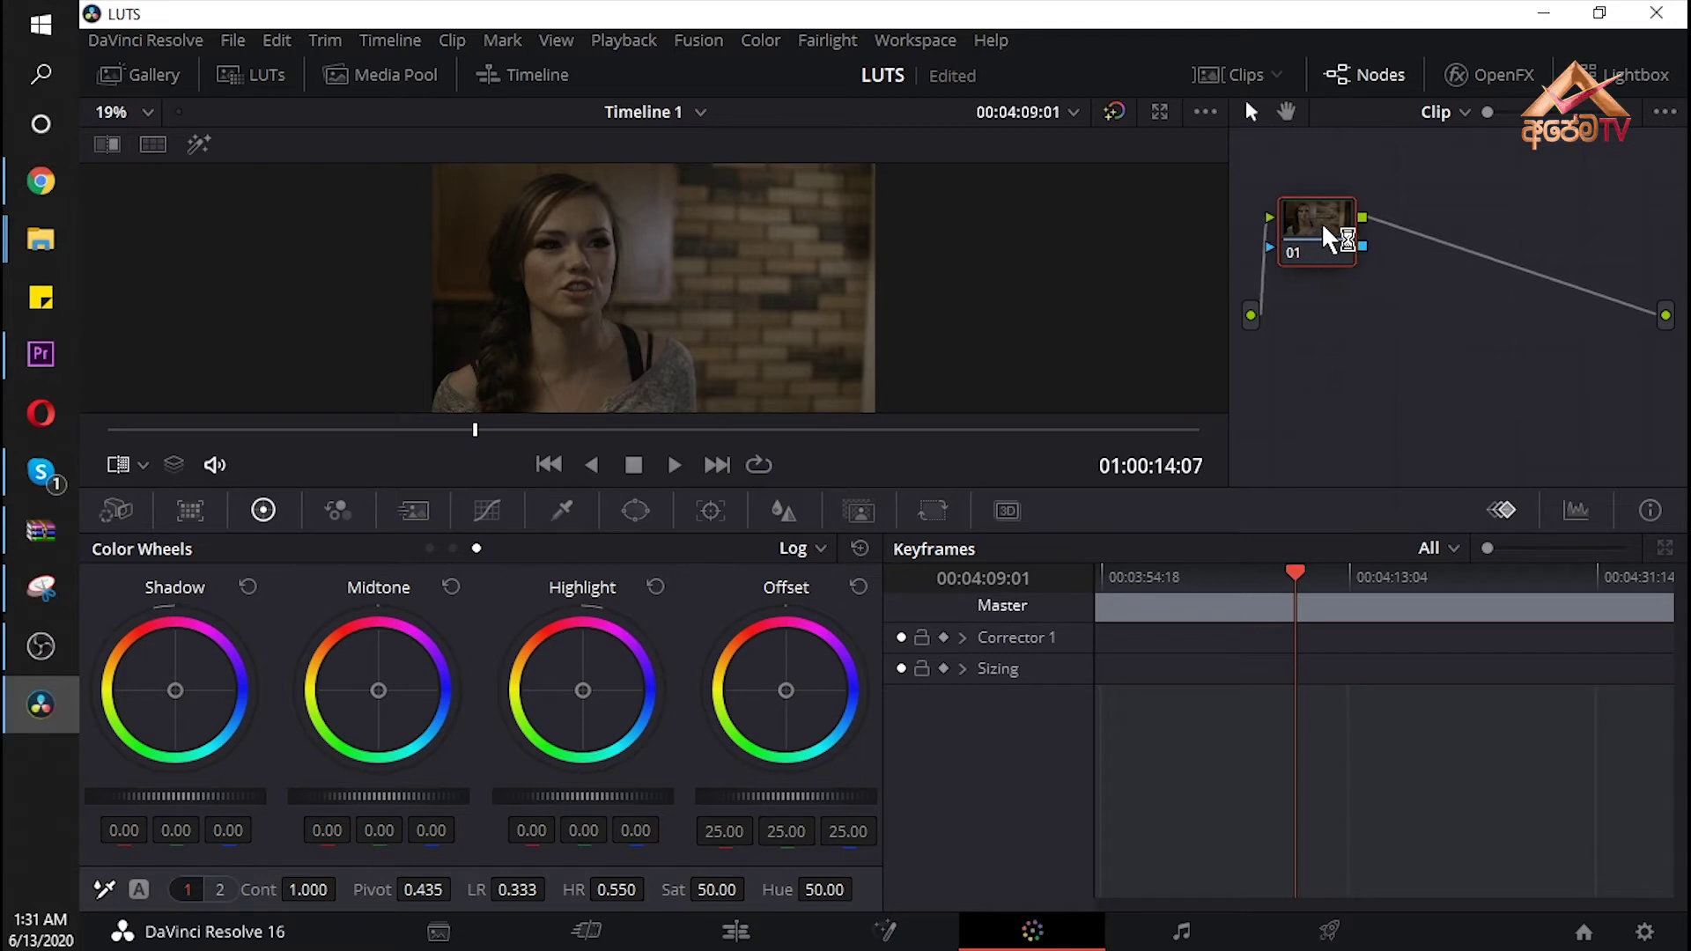
pyautogui.rightClick(1323, 226)
pyautogui.moveTo(1400, 502)
pyautogui.moveTo(1374, 532)
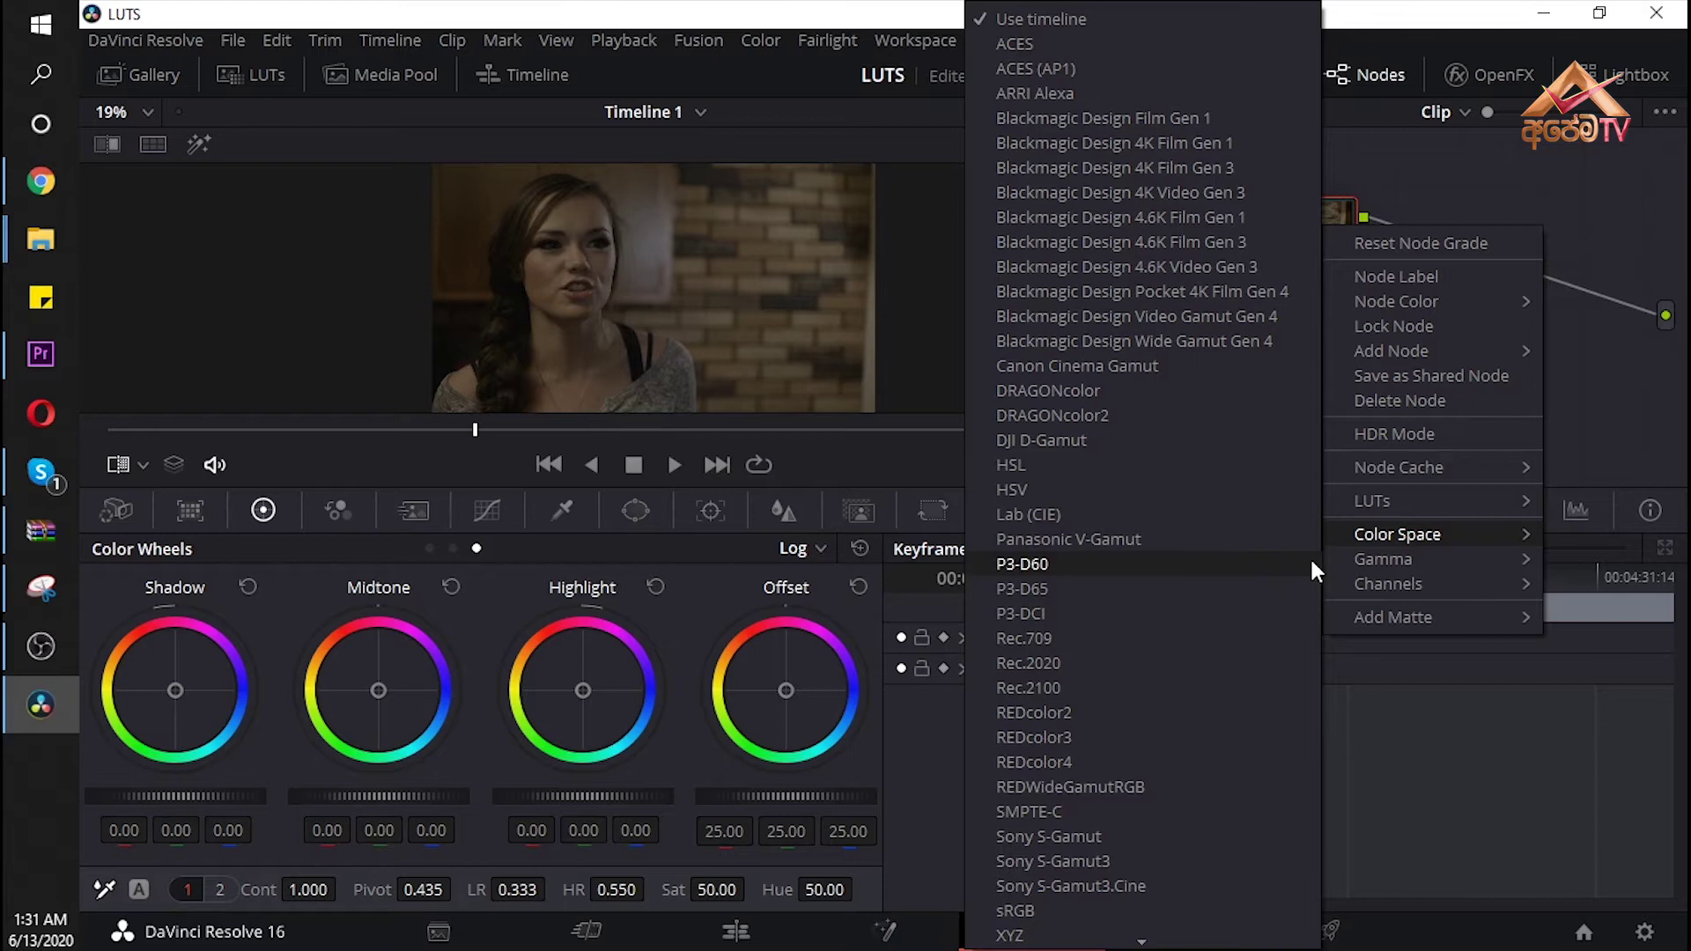
pyautogui.moveTo(1215, 580)
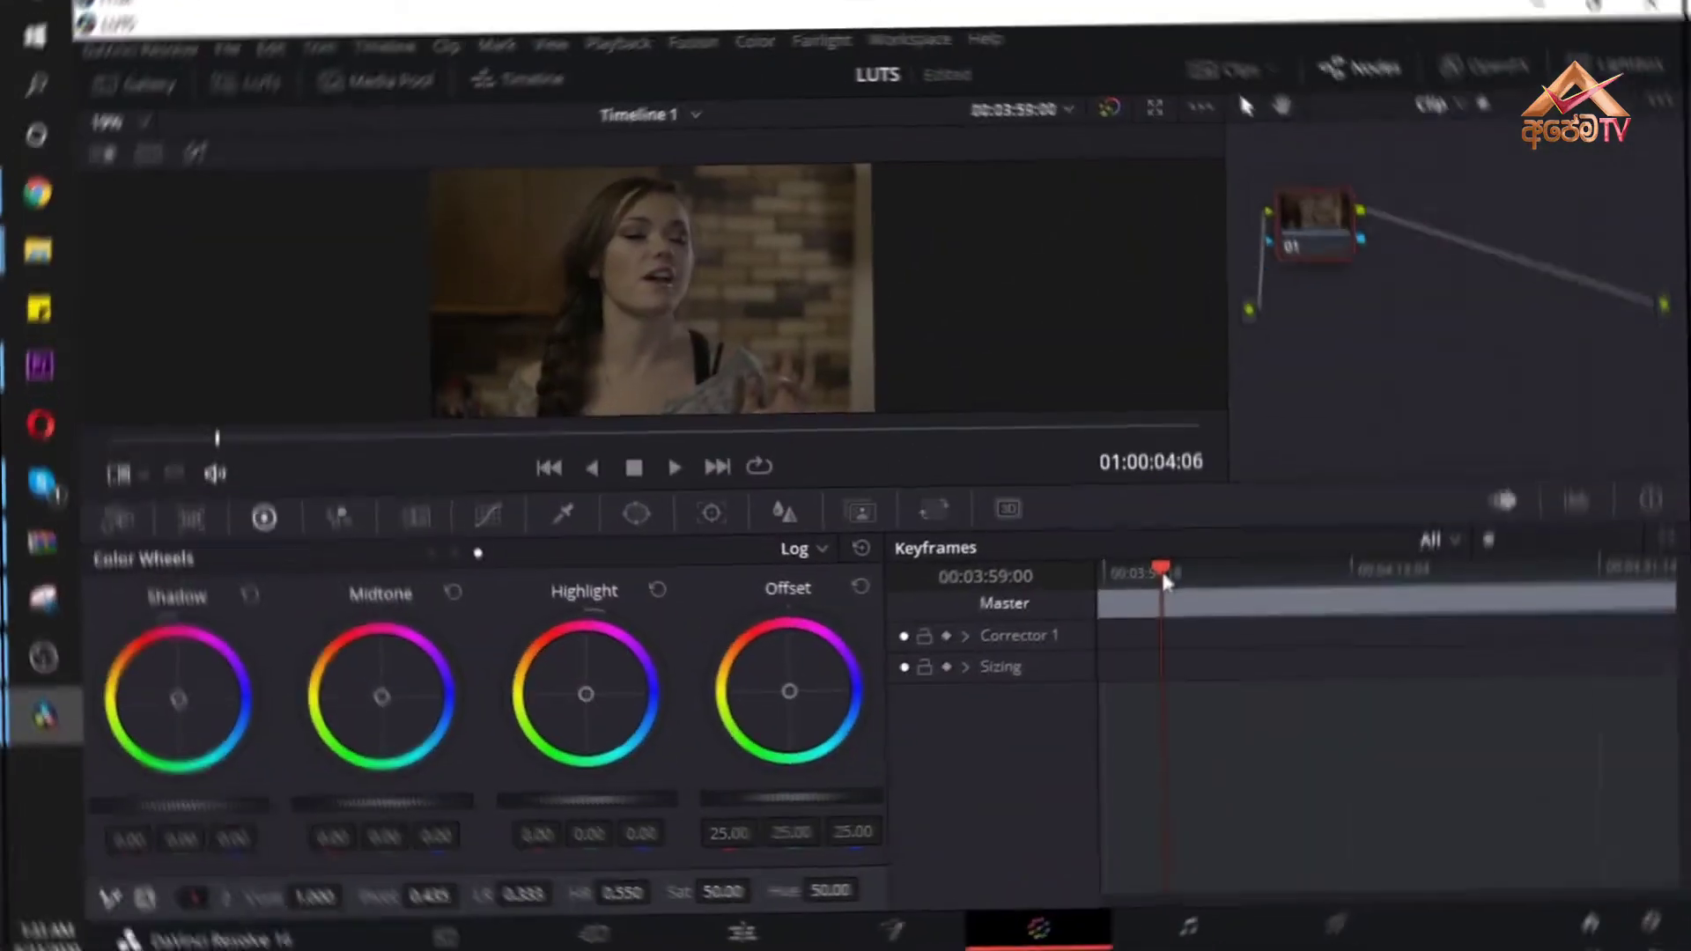
# - Add and undo a corrector node, add serial nodes 02 and 03, then move to a later frame
pyautogui.rightClick(1379, 238)
pyautogui.moveTo(1397, 272)
pyautogui.click(1201, 276)
pyautogui.hotkey('ctrl', 'z')
pyautogui.hotkey('alt', 's')
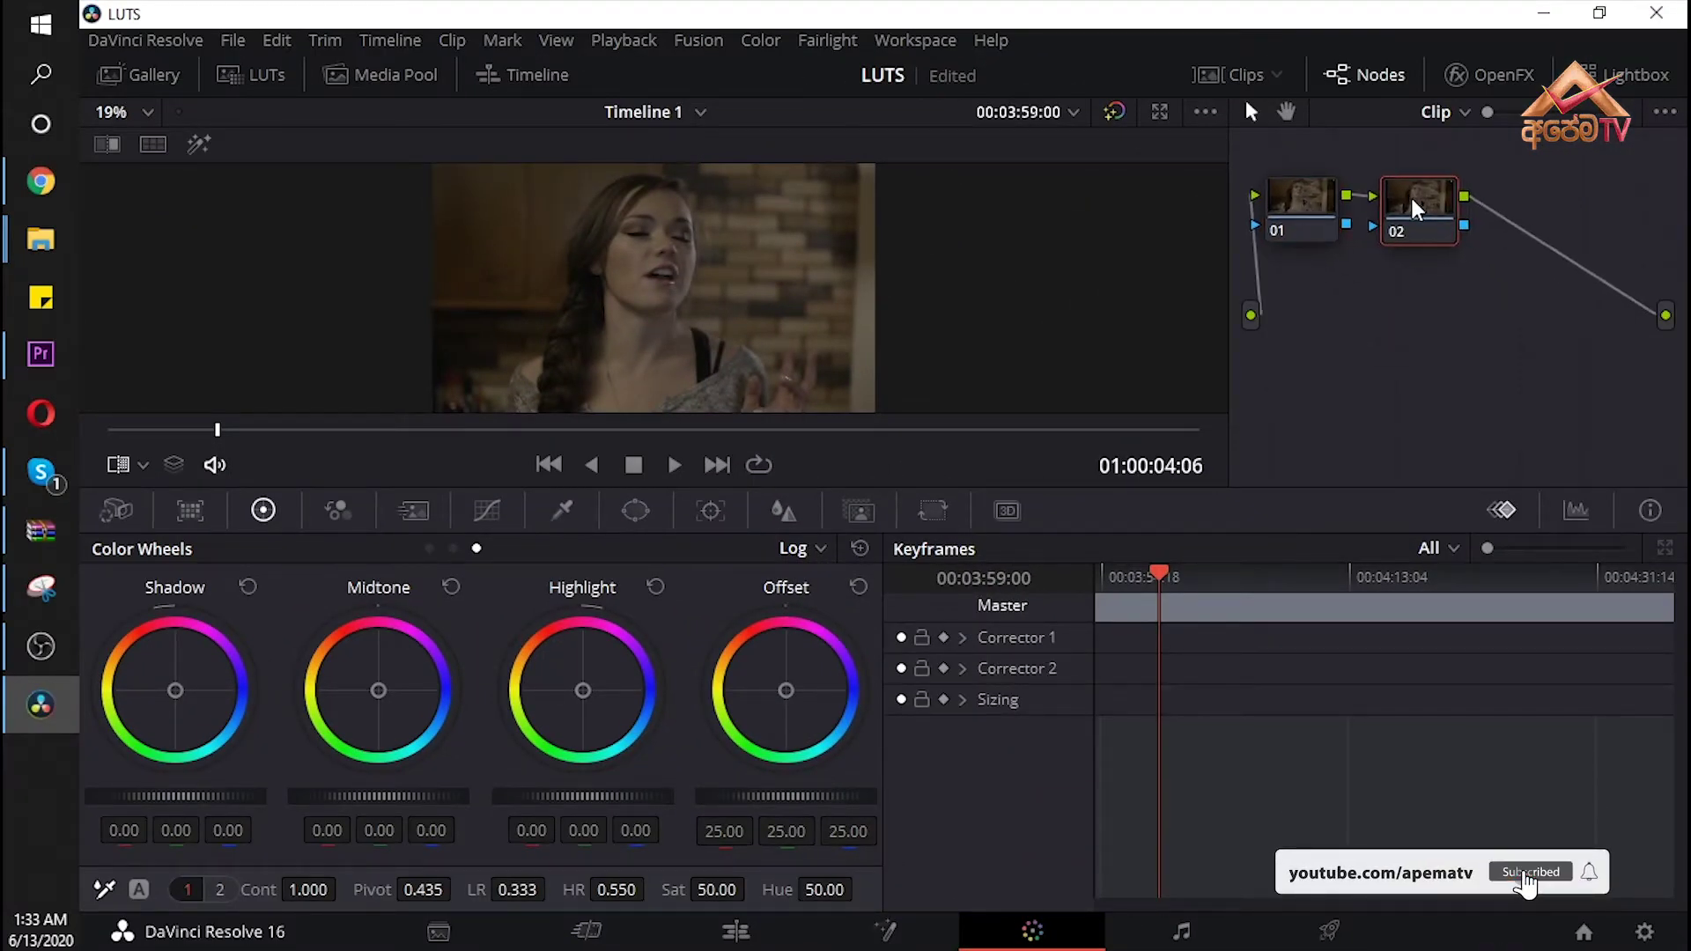
pyautogui.hotkey('alt', 's')
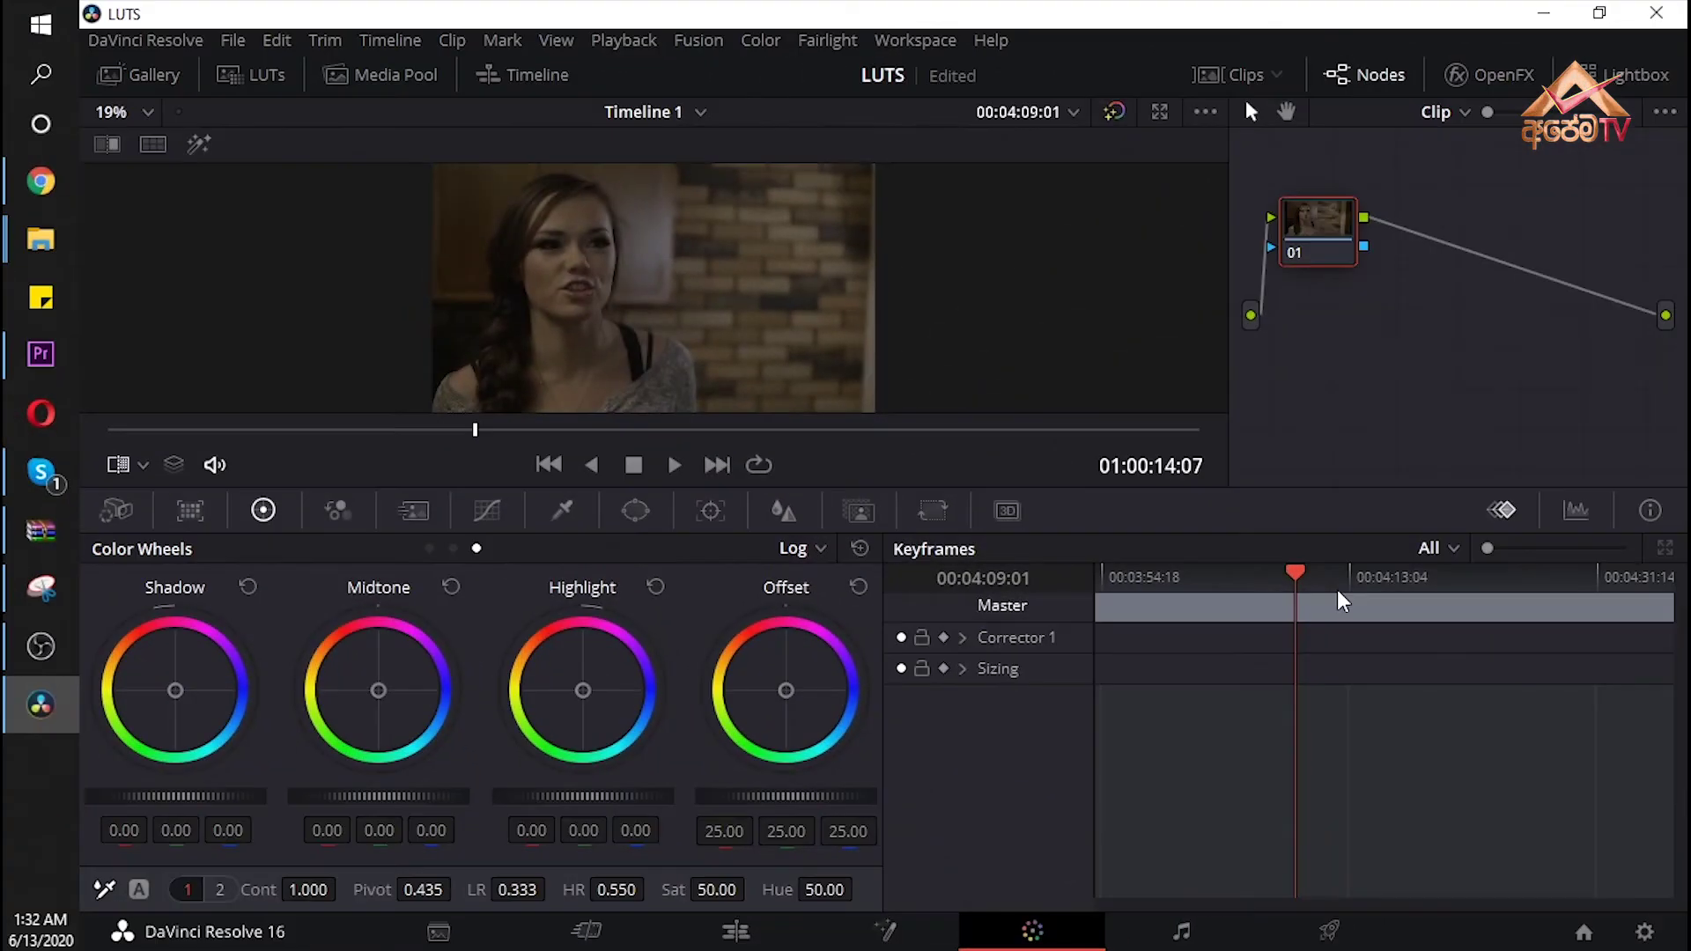
pyautogui.moveTo(1338, 591)
pyautogui.mouseDown()
pyautogui.moveTo(1497, 612)
pyautogui.moveTo(1221, 589)
pyautogui.mouseUp()
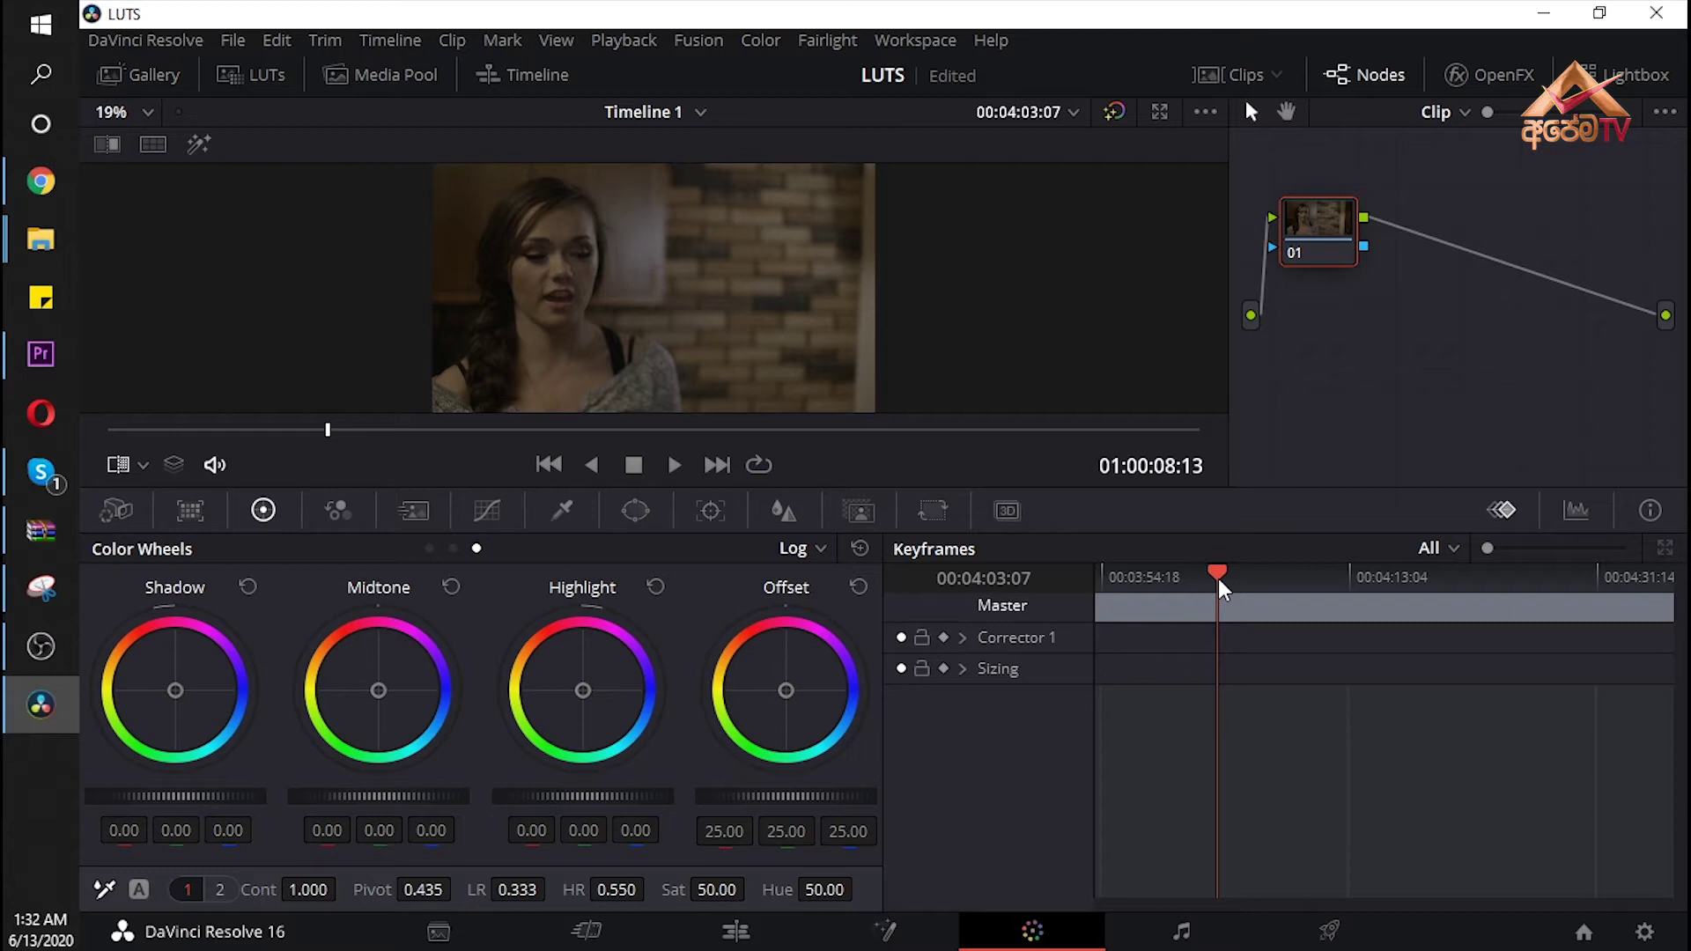
pyautogui.rightClick(775, 331)
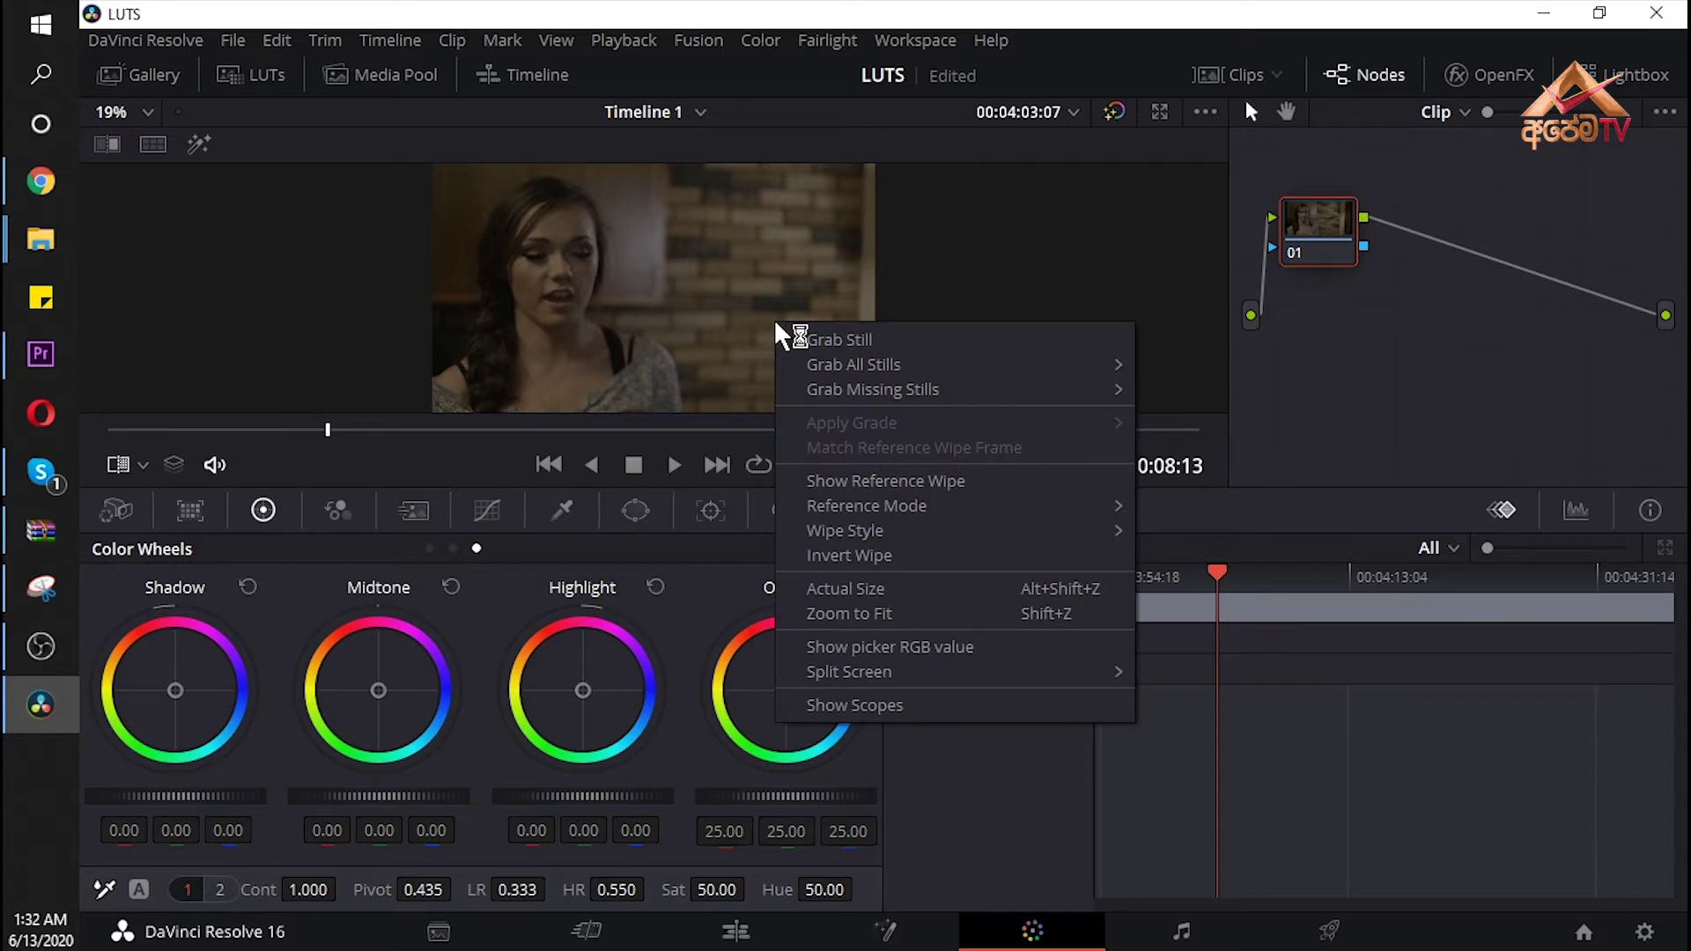
pyautogui.click(832, 703)
pyautogui.moveTo(895, 157); pyautogui.dragTo(812, 202)
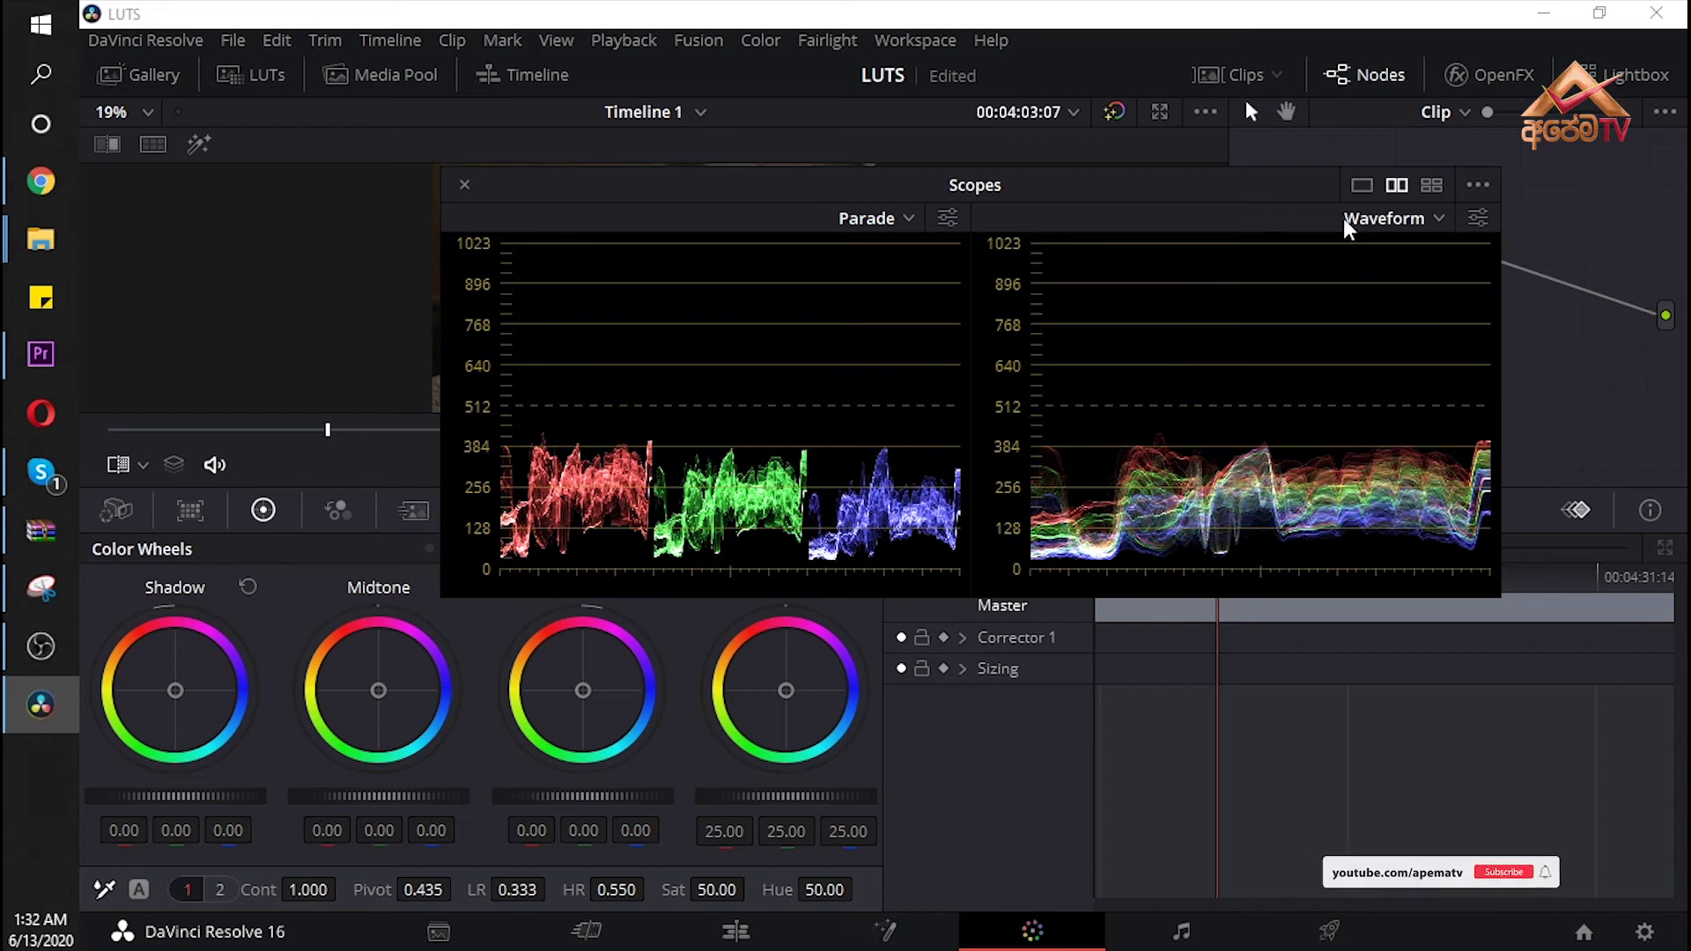
pyautogui.click(1428, 185)
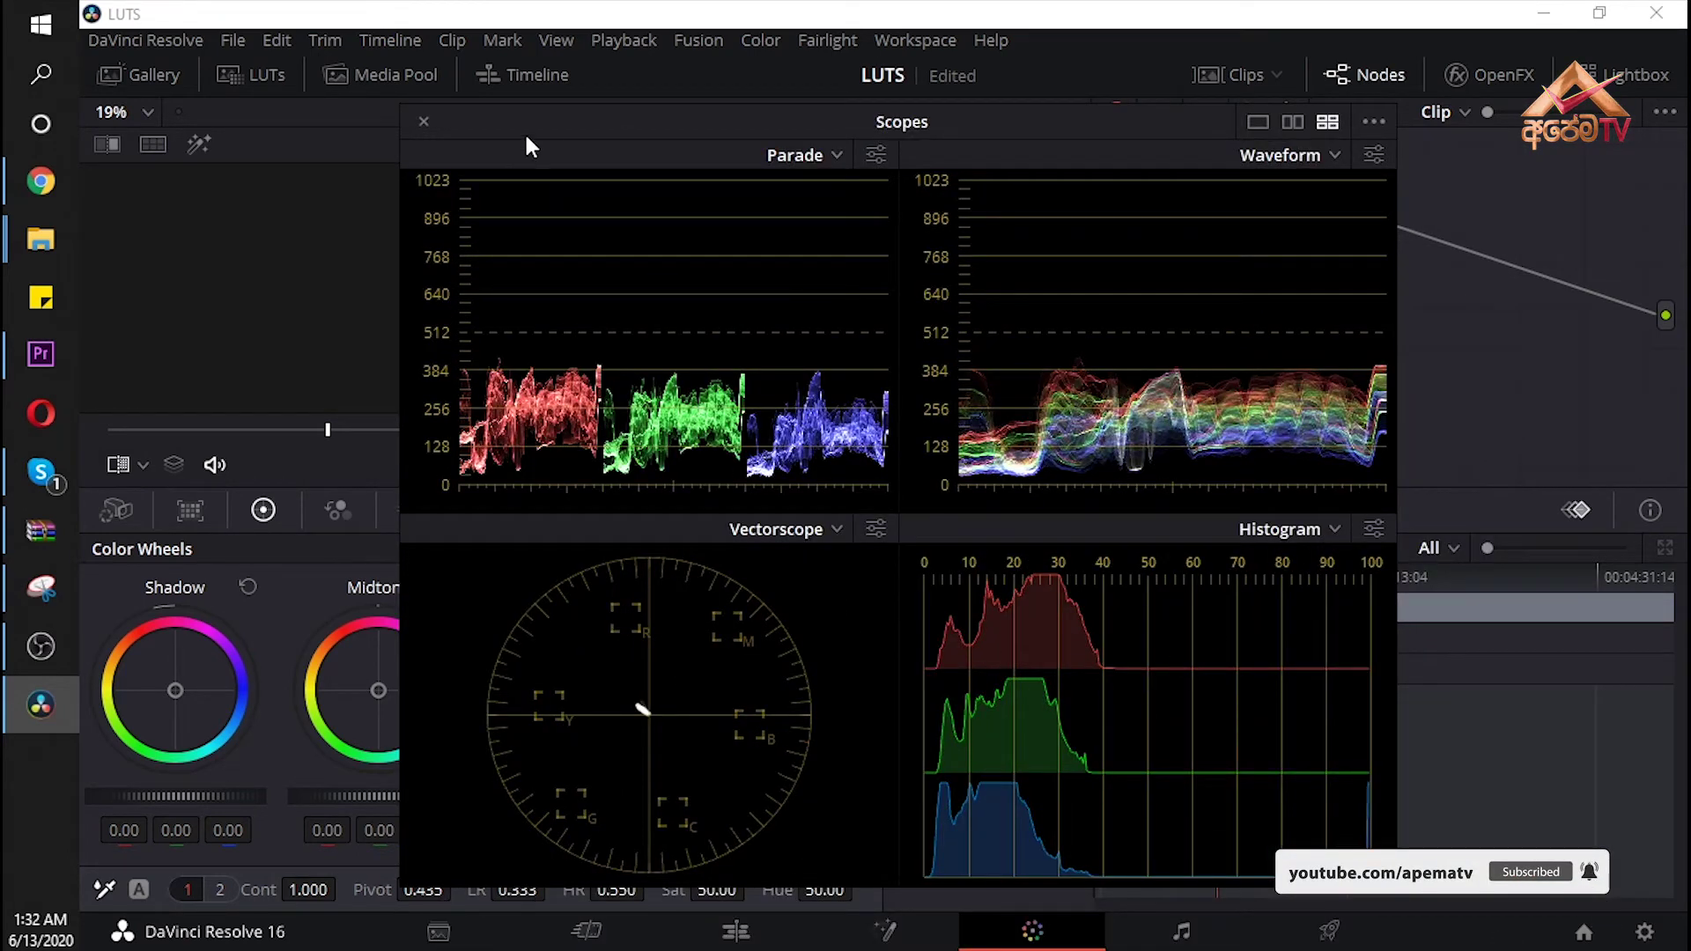
pyautogui.moveTo(526, 138); pyautogui.dragTo(776, 84)
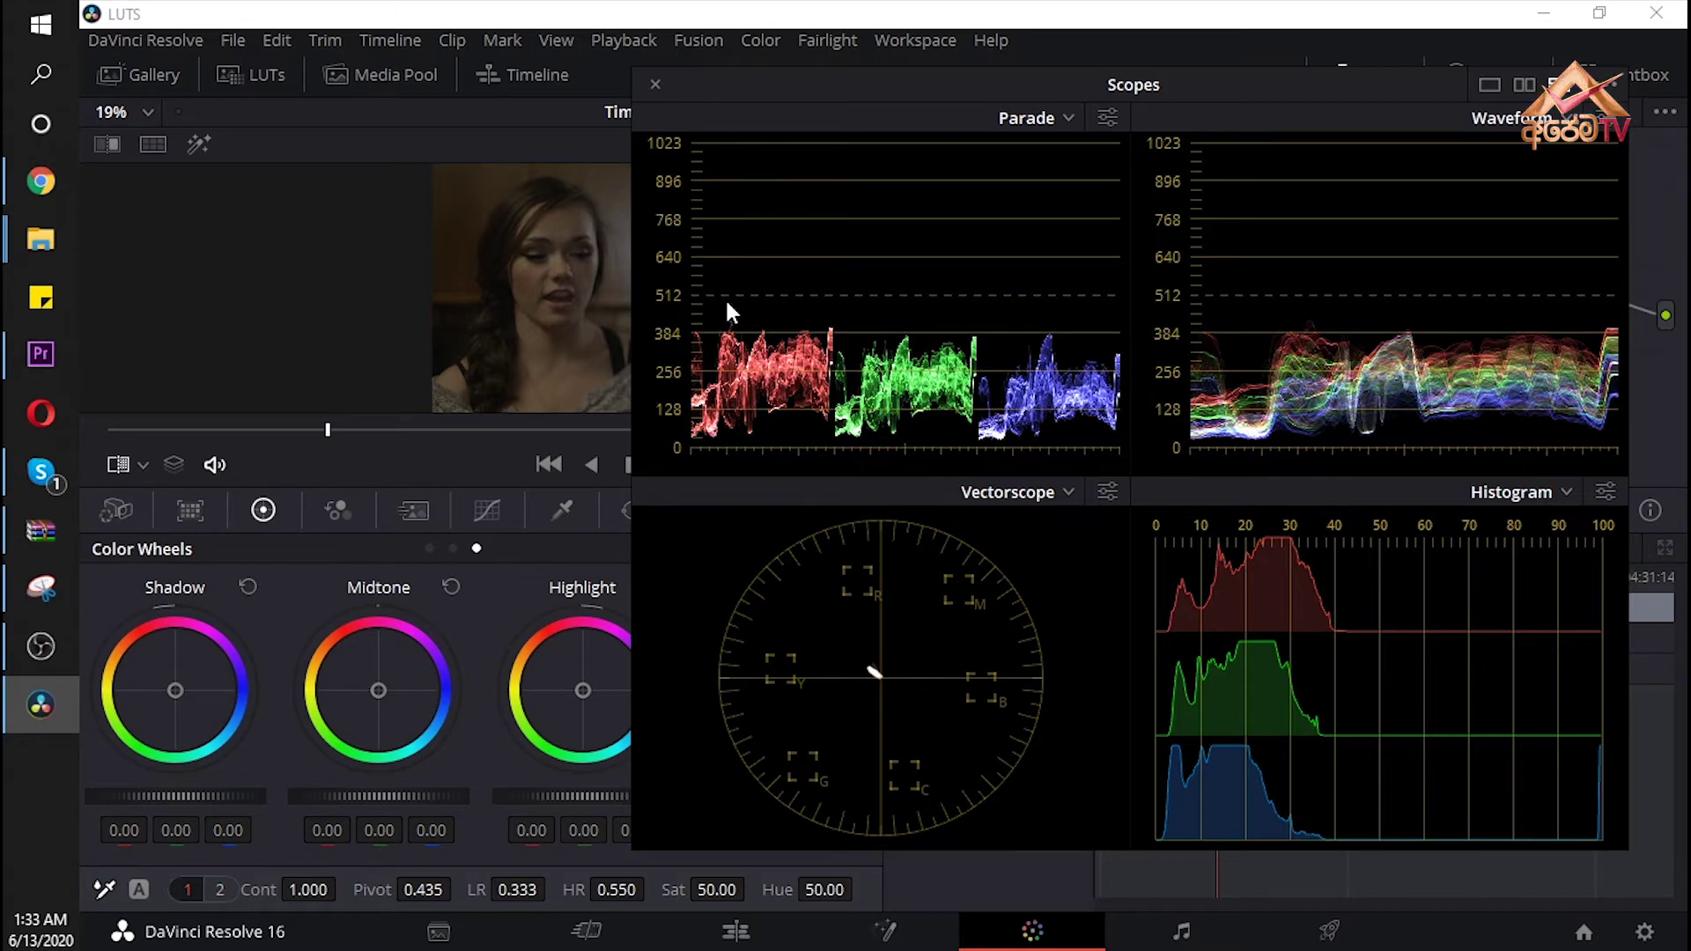
# - Close the scopes, park the playhead at 03:59:00, and nudge node 01 up-left
pyautogui.click(654, 85)
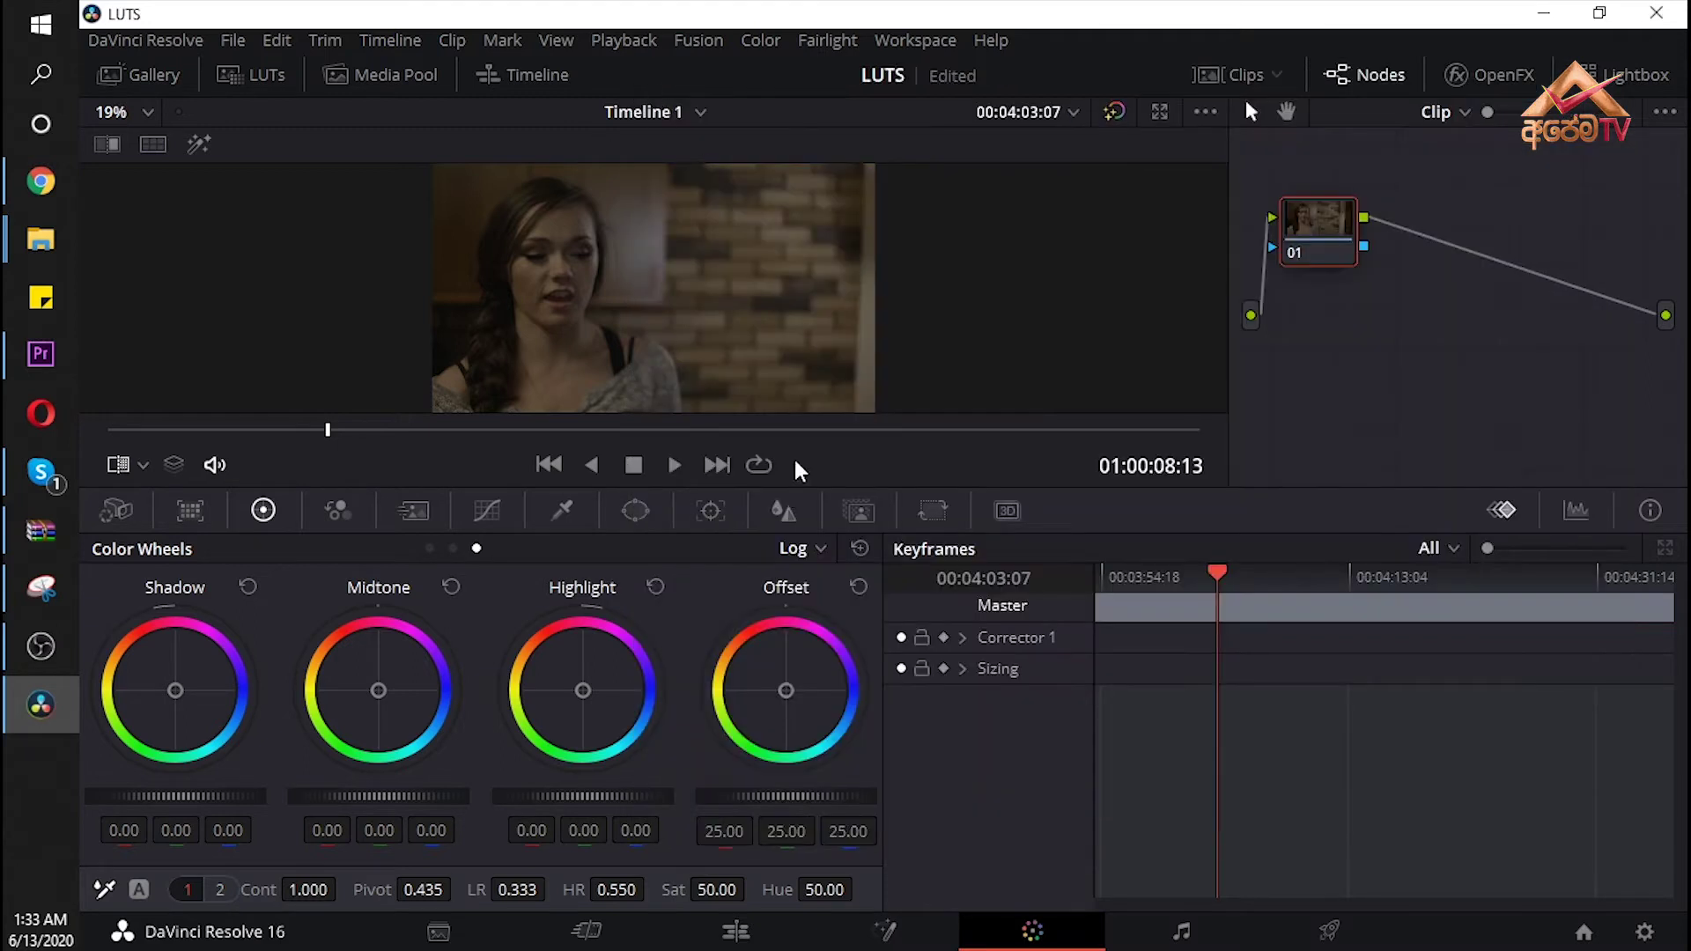
pyautogui.moveTo(1201, 578); pyautogui.dragTo(1161, 579)
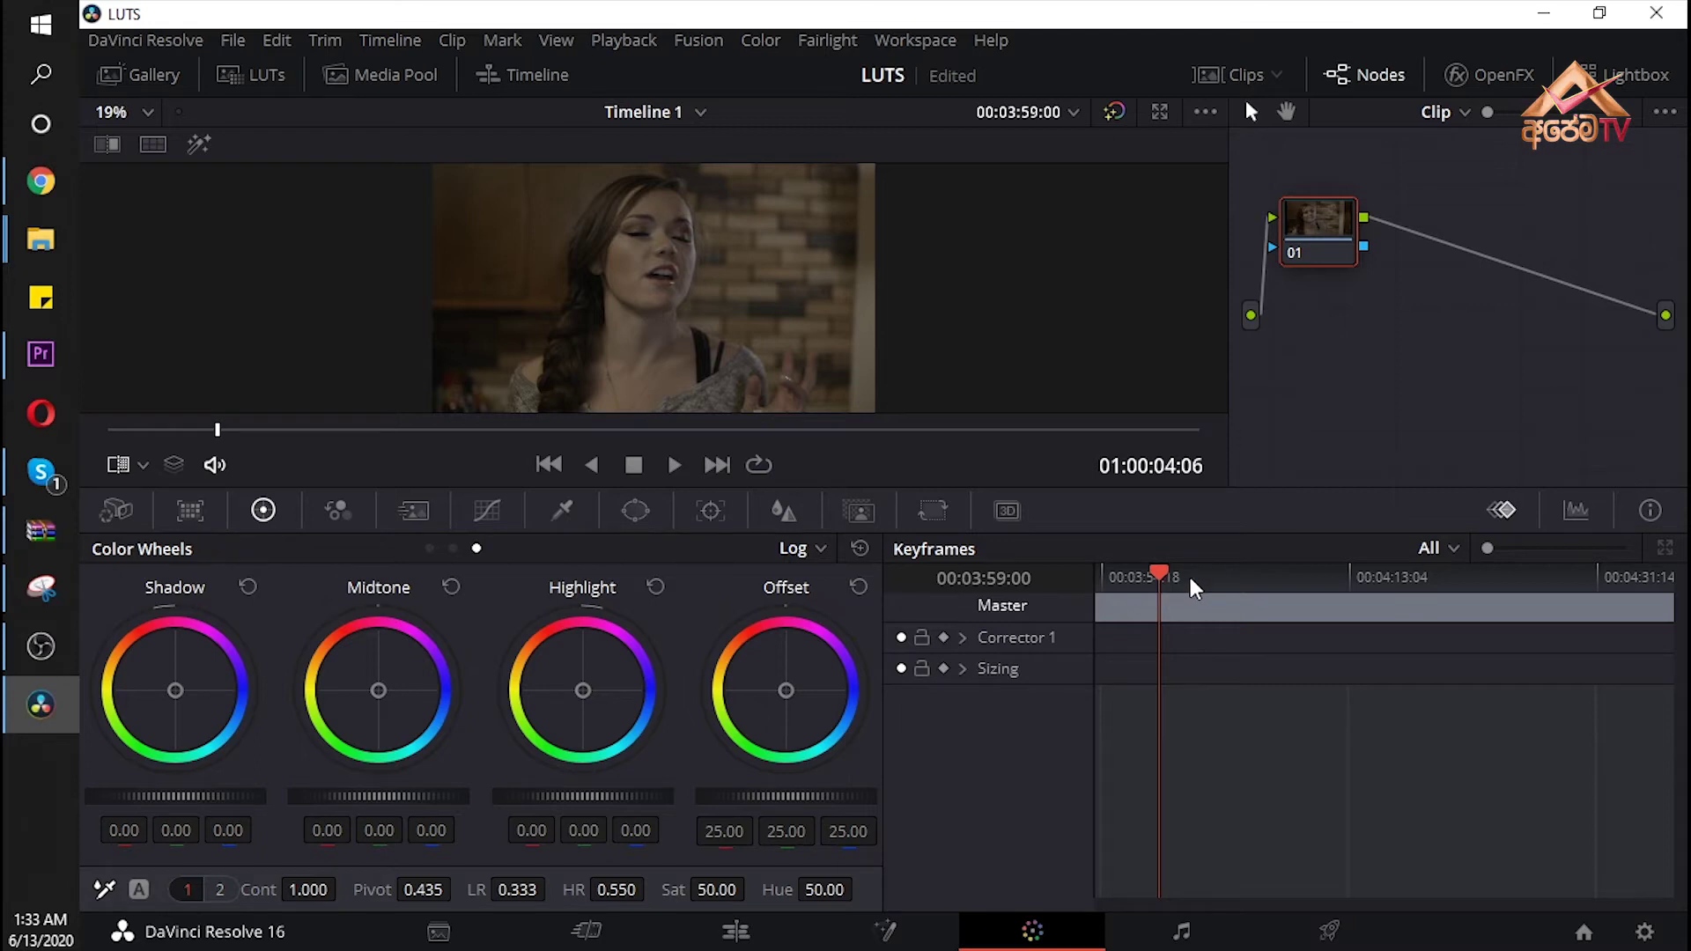
pyautogui.moveTo(1326, 250); pyautogui.dragTo(1302, 231)
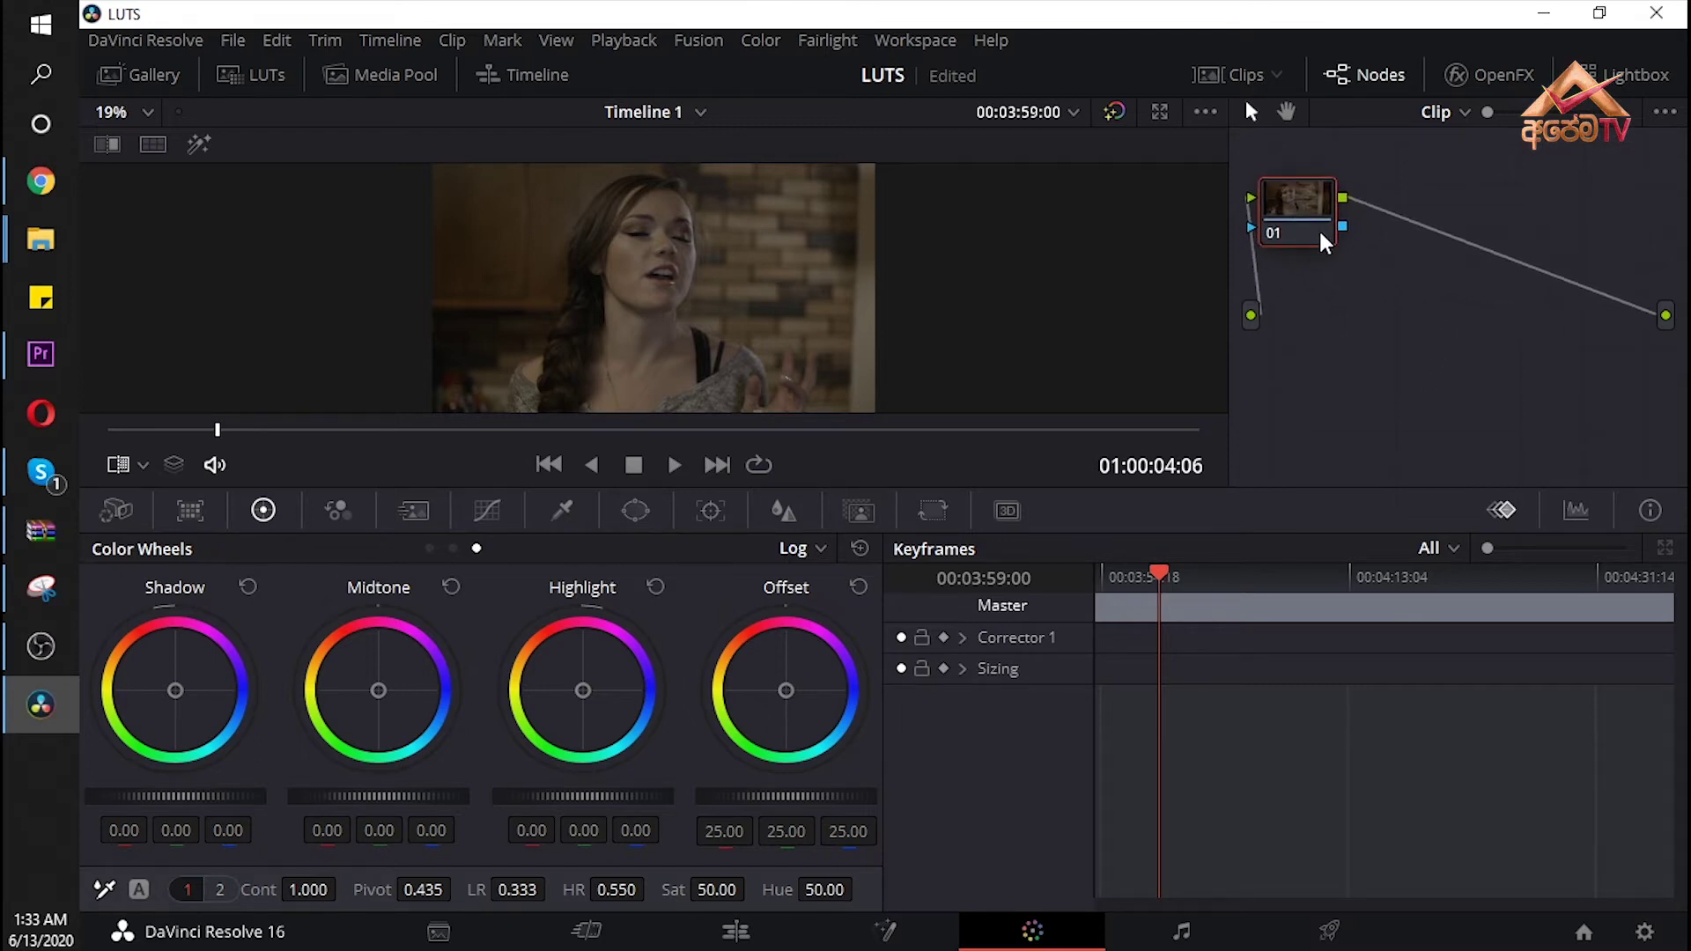
# - Add a corrector node after node 01 via the Node Editor menu, then delete it
pyautogui.rightClick(1388, 227)
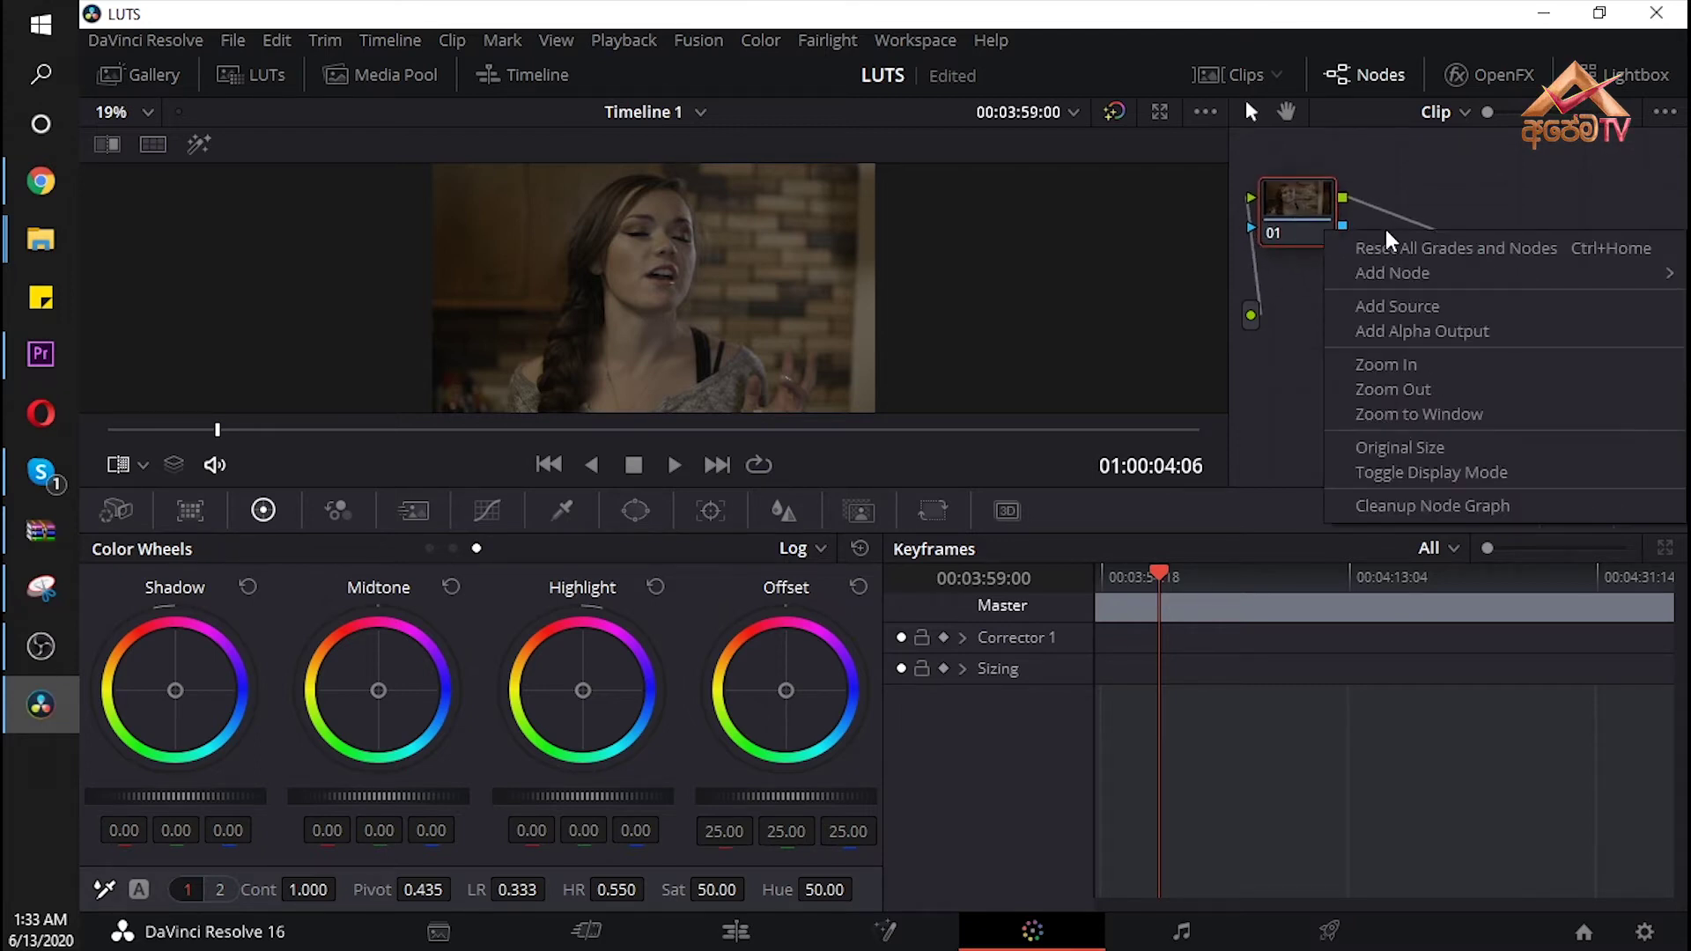
pyautogui.moveTo(1383, 284)
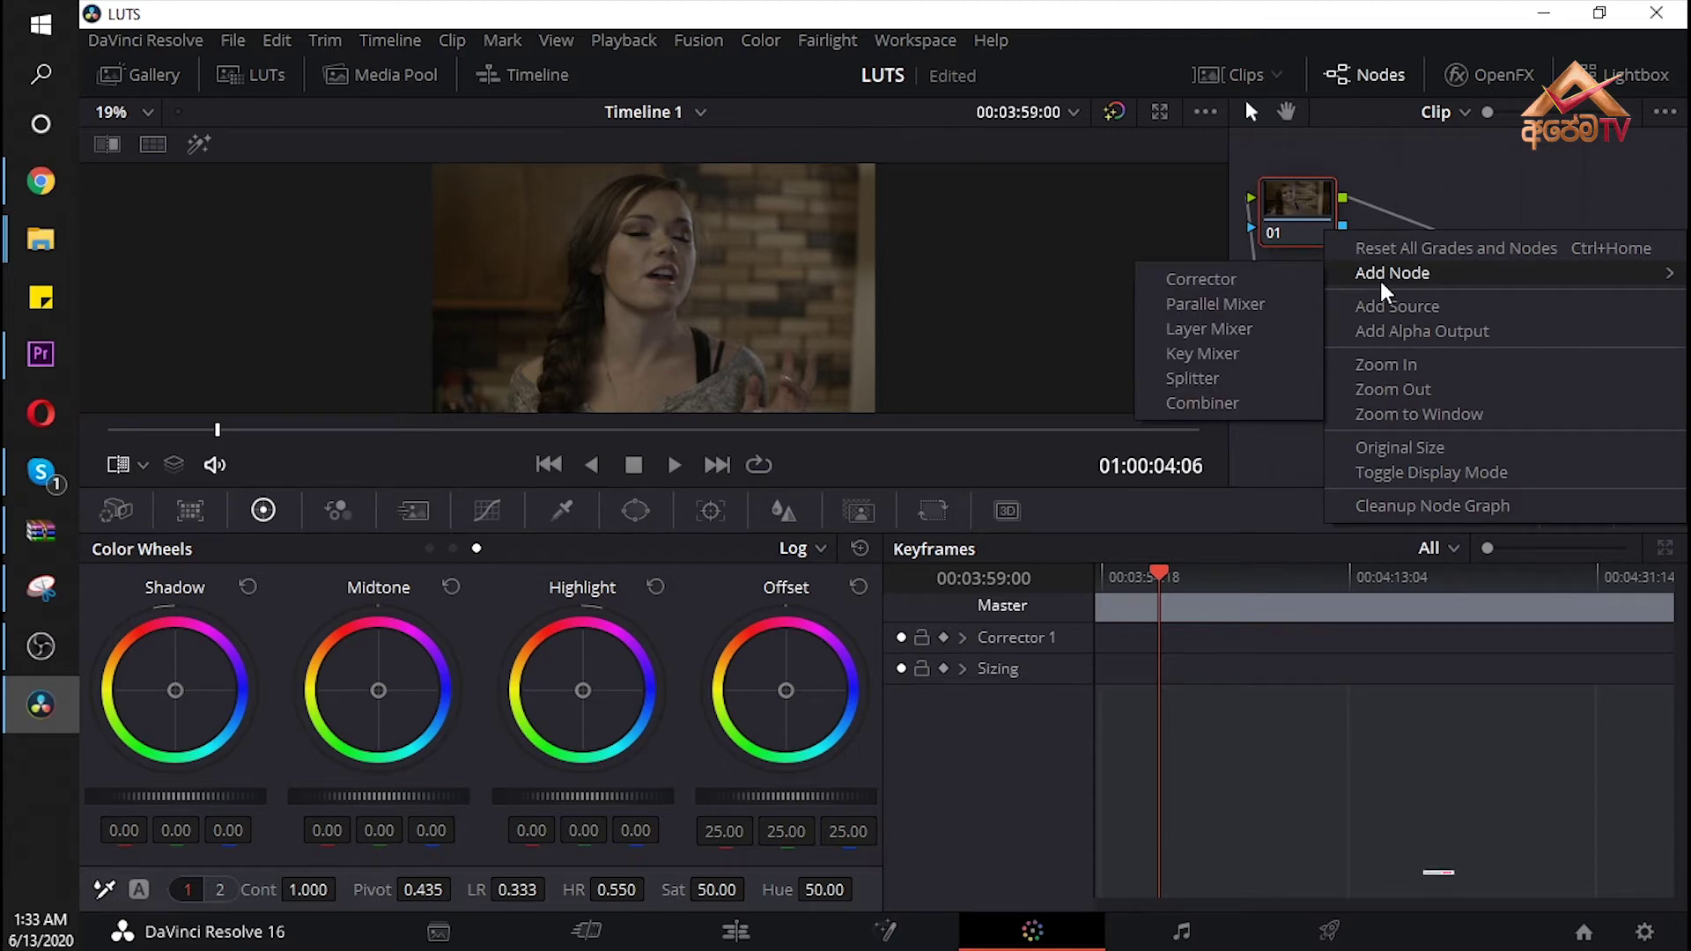
pyautogui.click(1267, 279)
pyautogui.moveTo(1386, 238); pyautogui.dragTo(1425, 220)
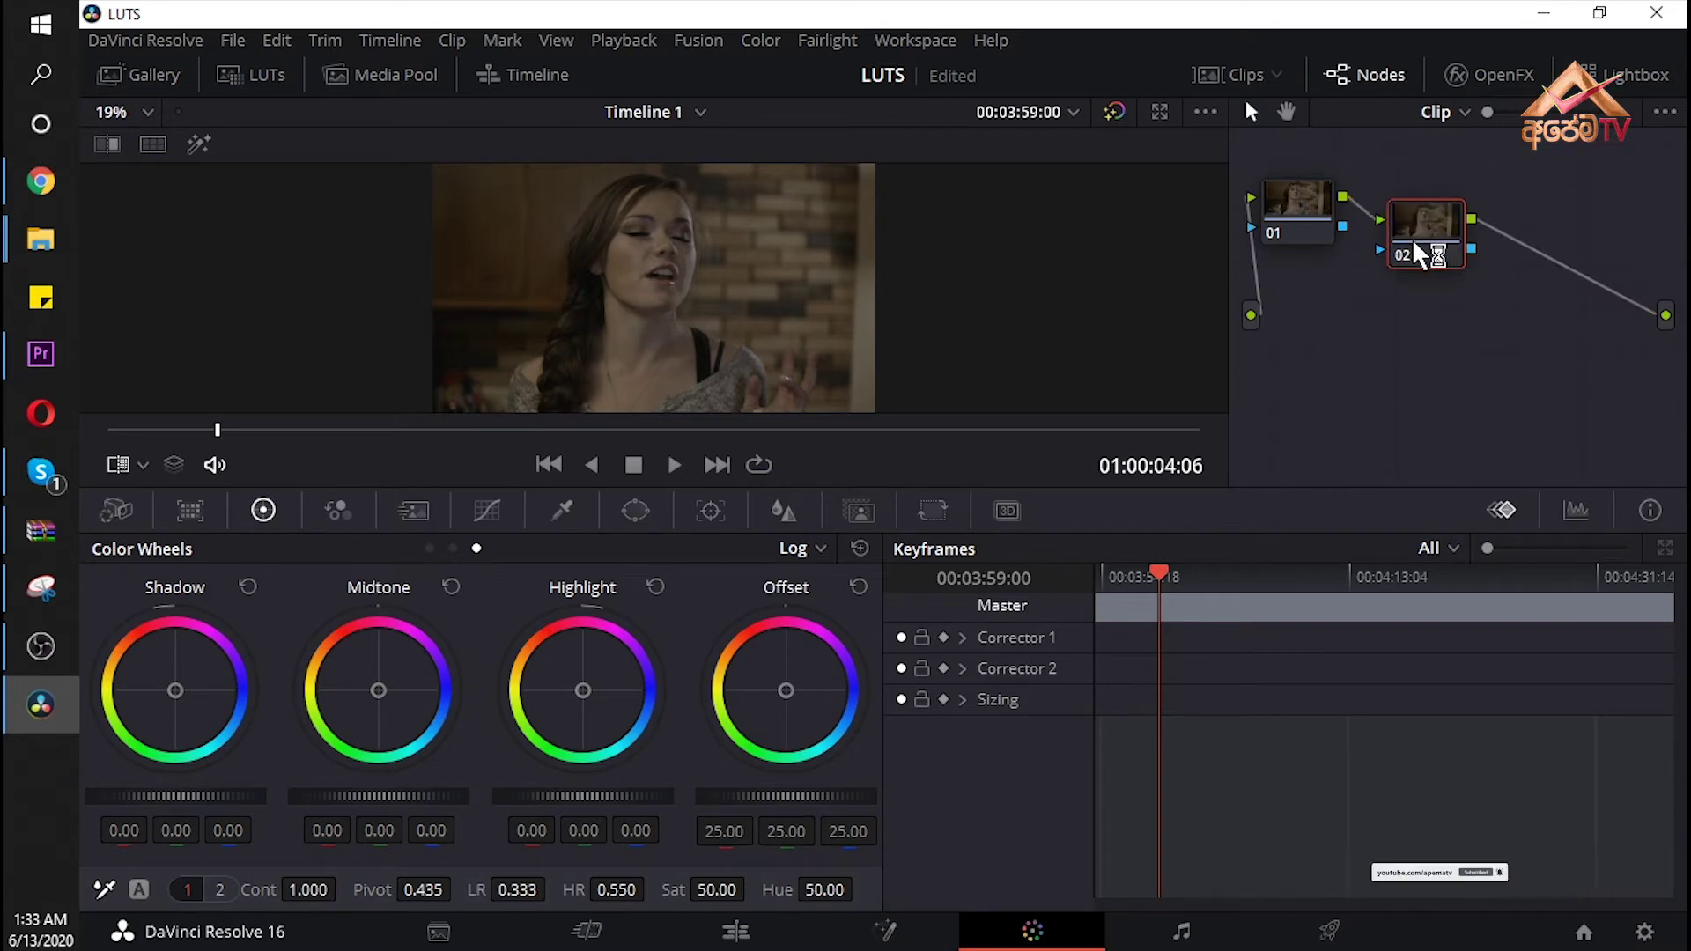
pyautogui.press('Delete')
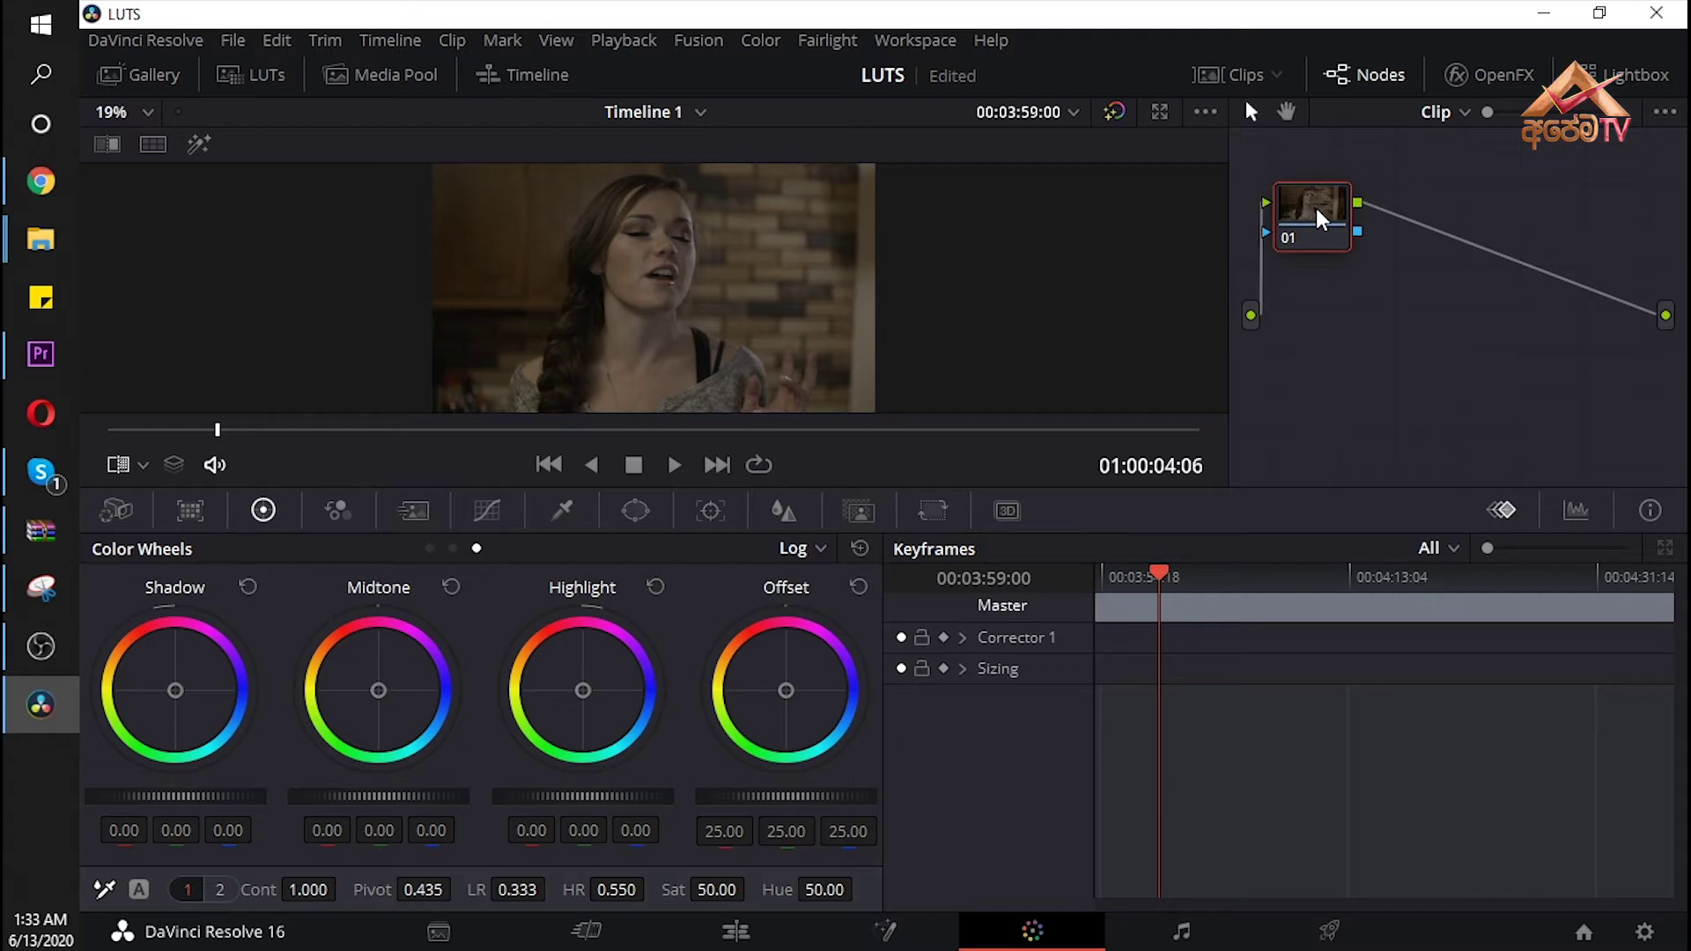
# - Add serial nodes 02 and 03 with Alt+S, leaving node 03 selected
pyautogui.hotkey('alt', 's')
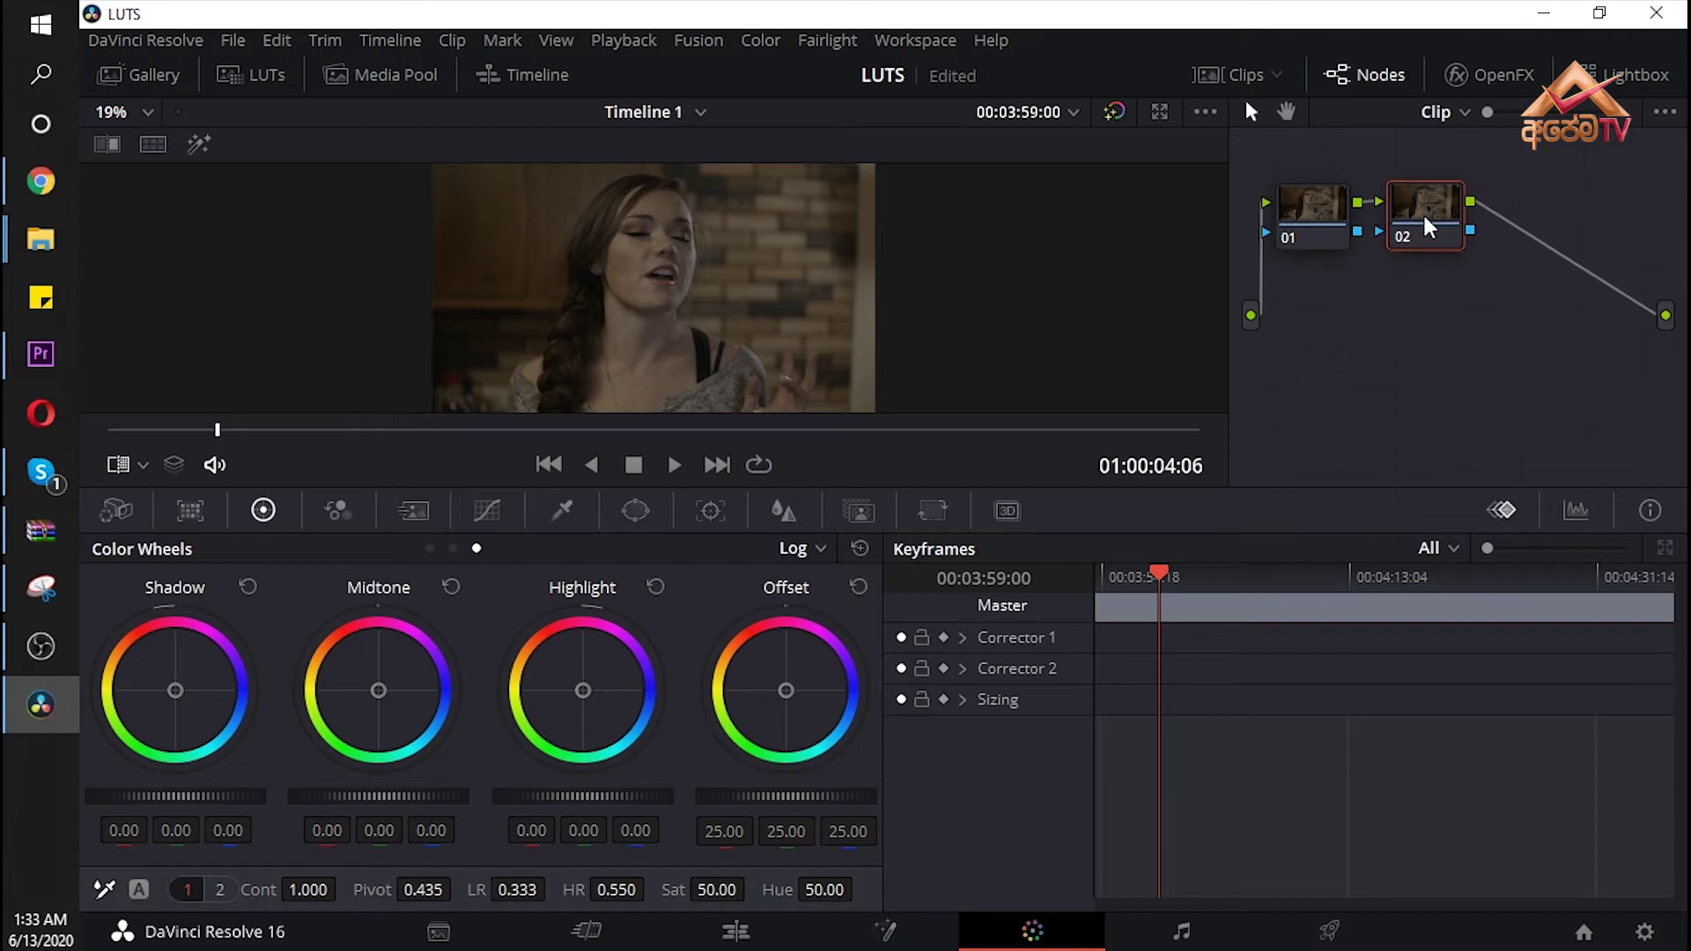
pyautogui.click(1307, 211)
pyautogui.moveTo(1414, 204); pyautogui.dragTo(1409, 194)
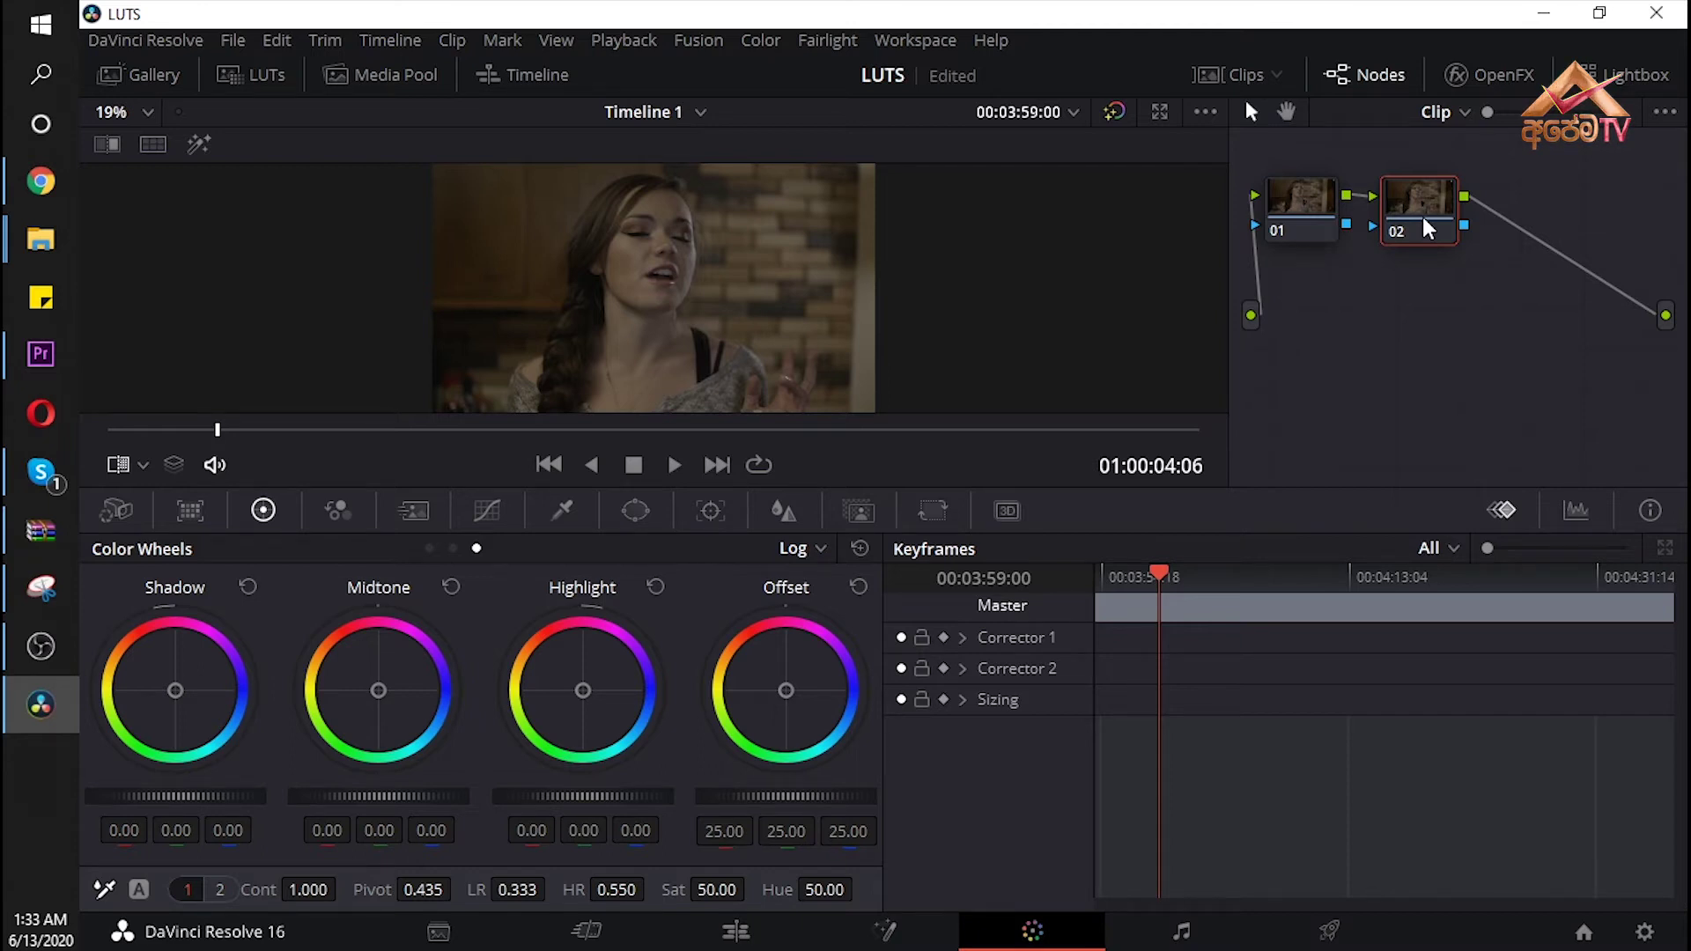
pyautogui.hotkey('alt', 's')
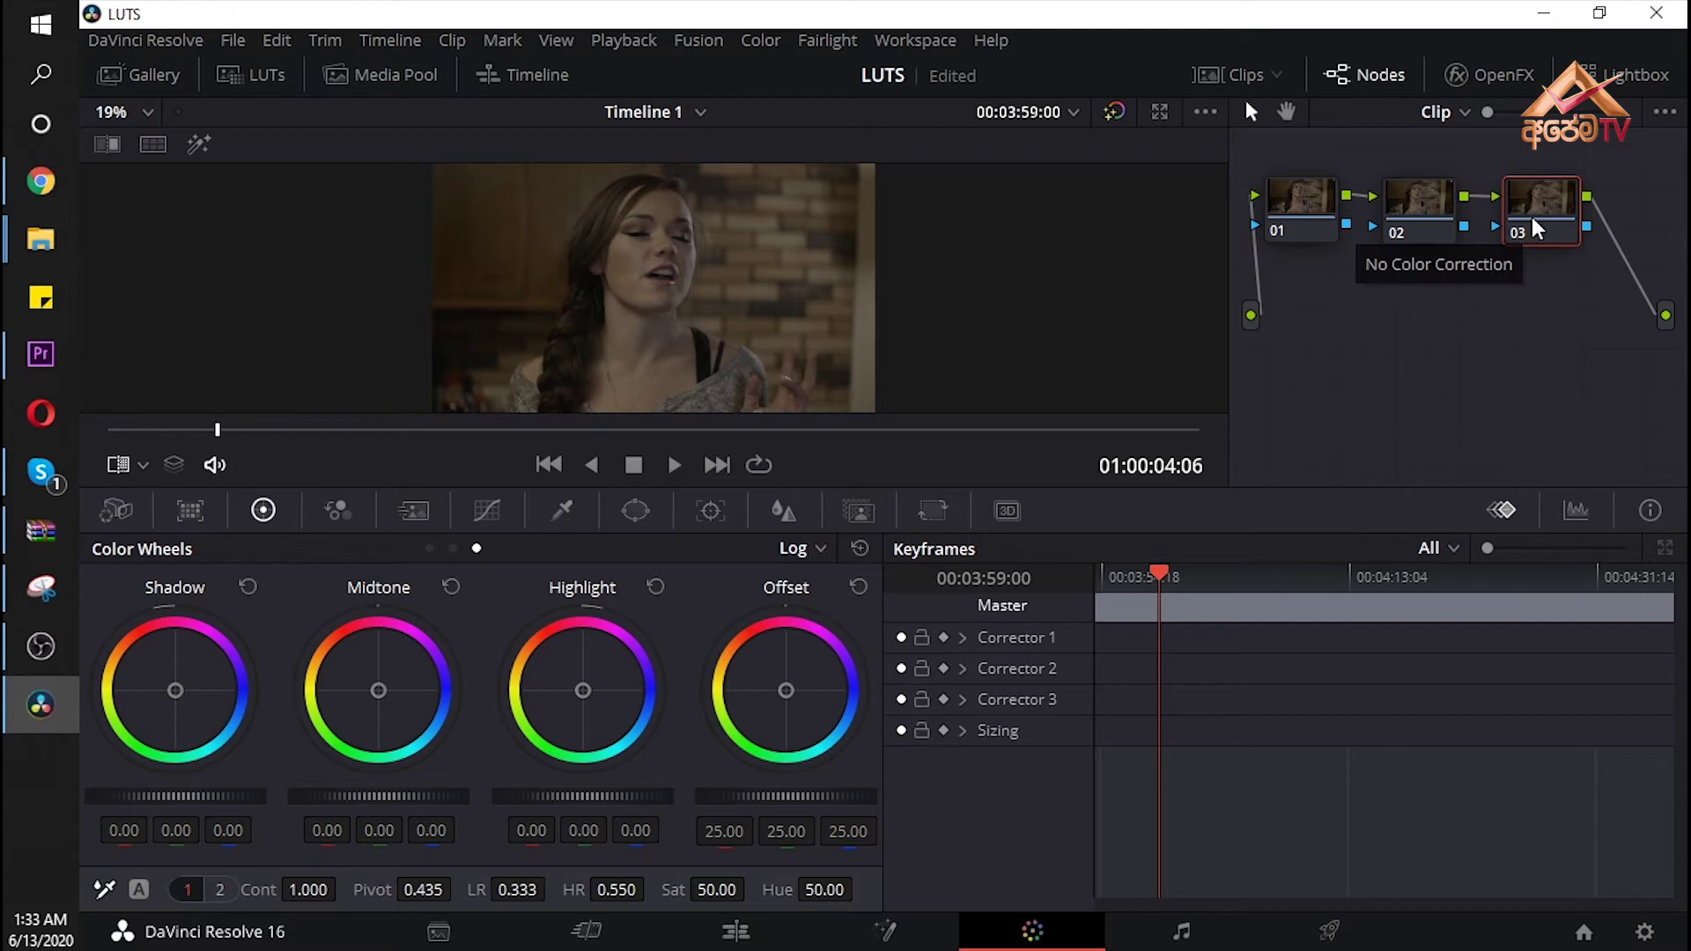
pyautogui.click(1427, 195)
pyautogui.click(1534, 210)
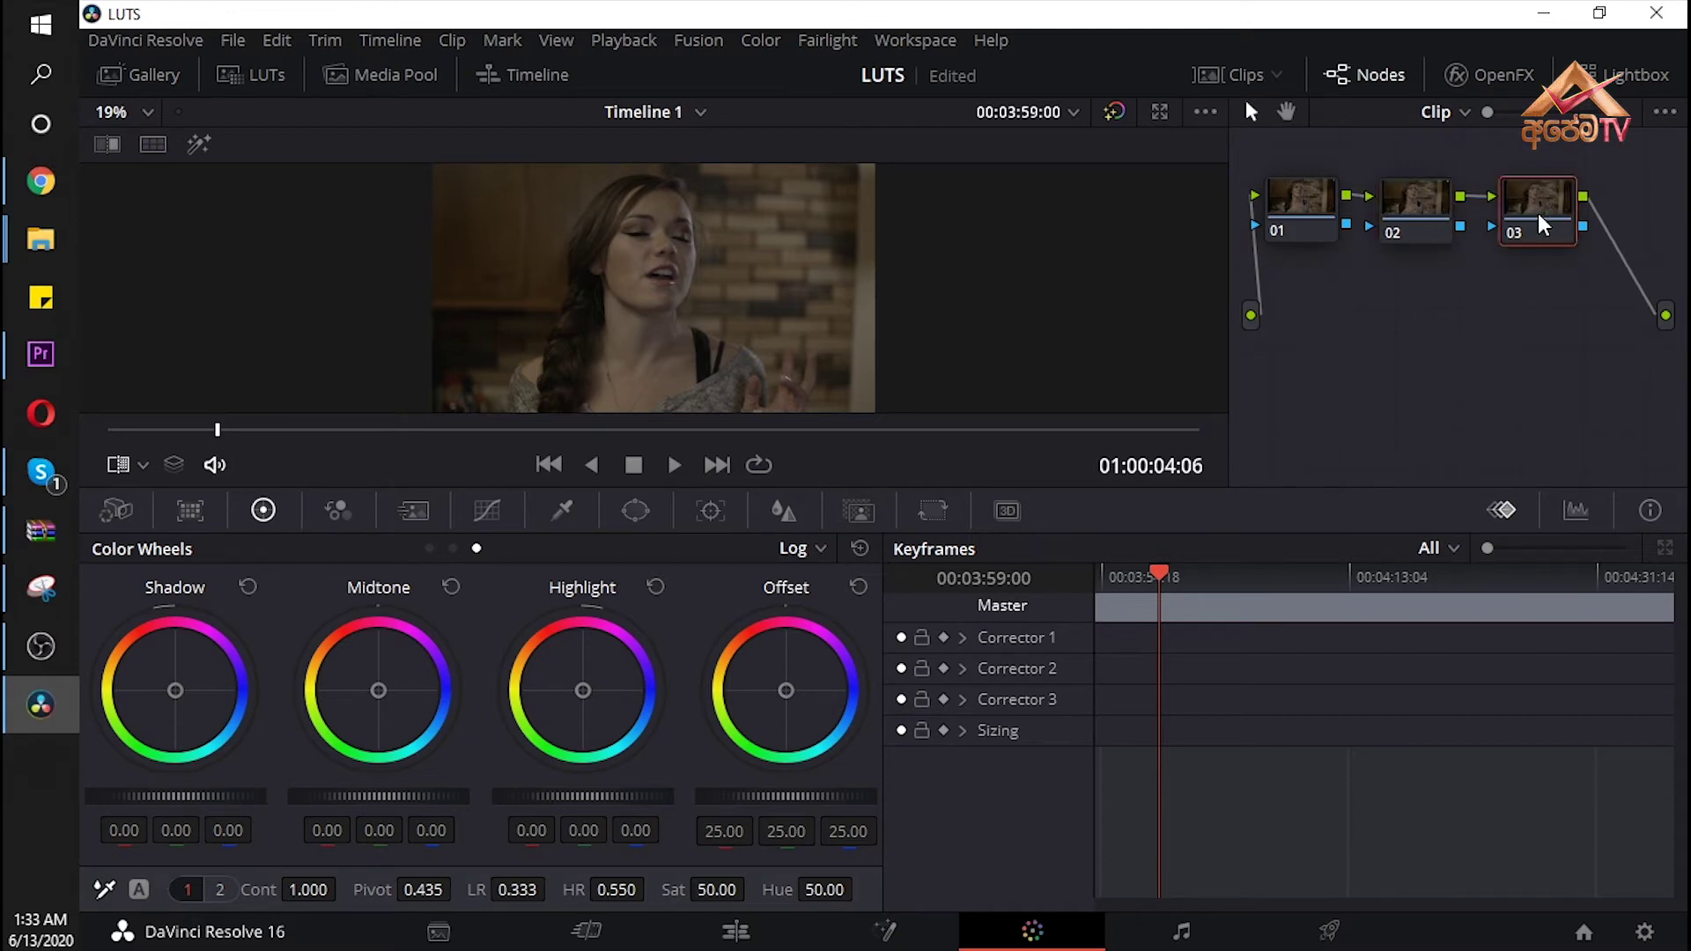
# - Apply a 3D LUT from 15.LUX > CUBE to node 03 for a darker, warmer look
pyautogui.rightClick(1542, 207)
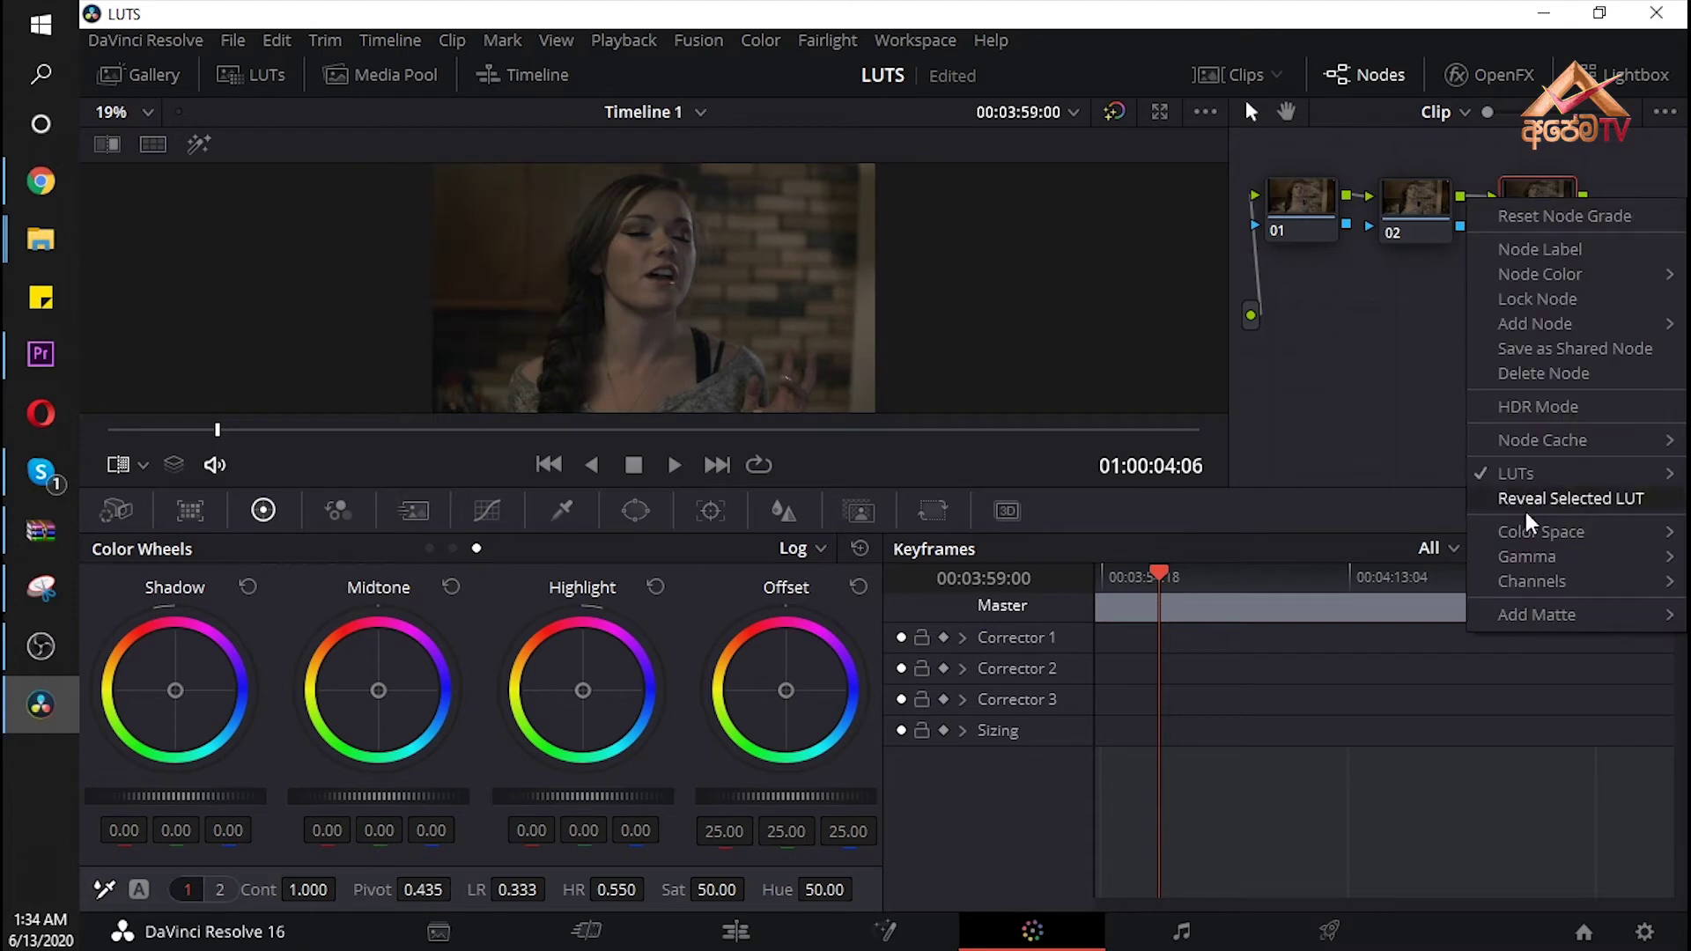
pyautogui.moveTo(1543, 442)
pyautogui.moveTo(1476, 479)
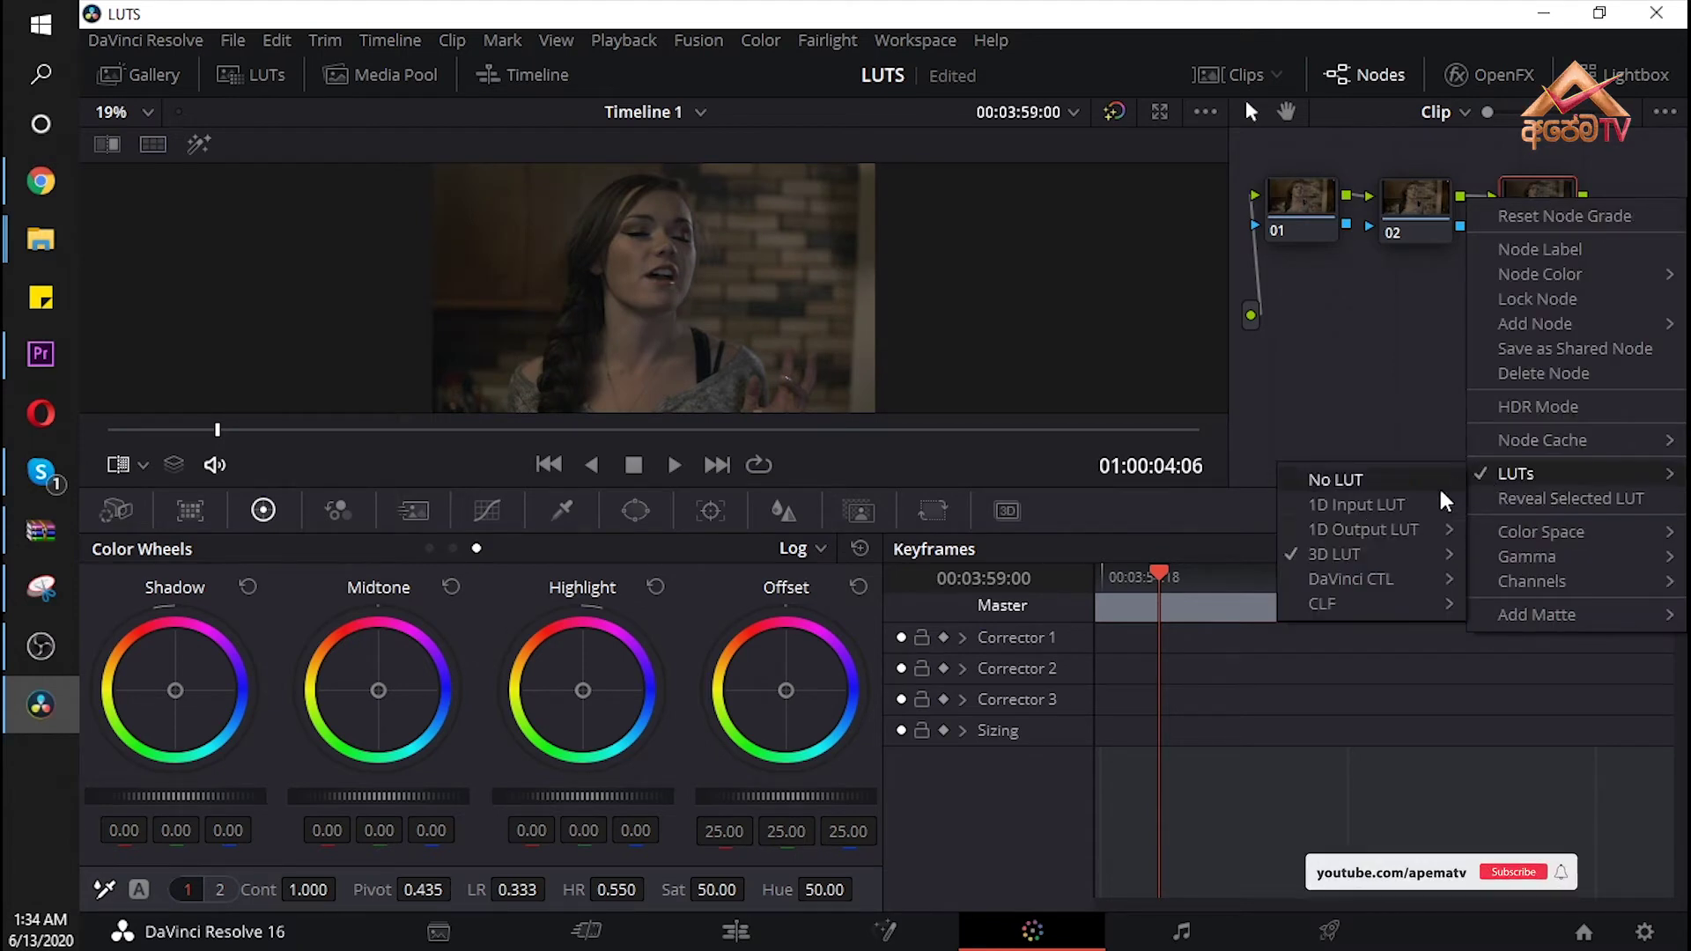
pyautogui.moveTo(1342, 552)
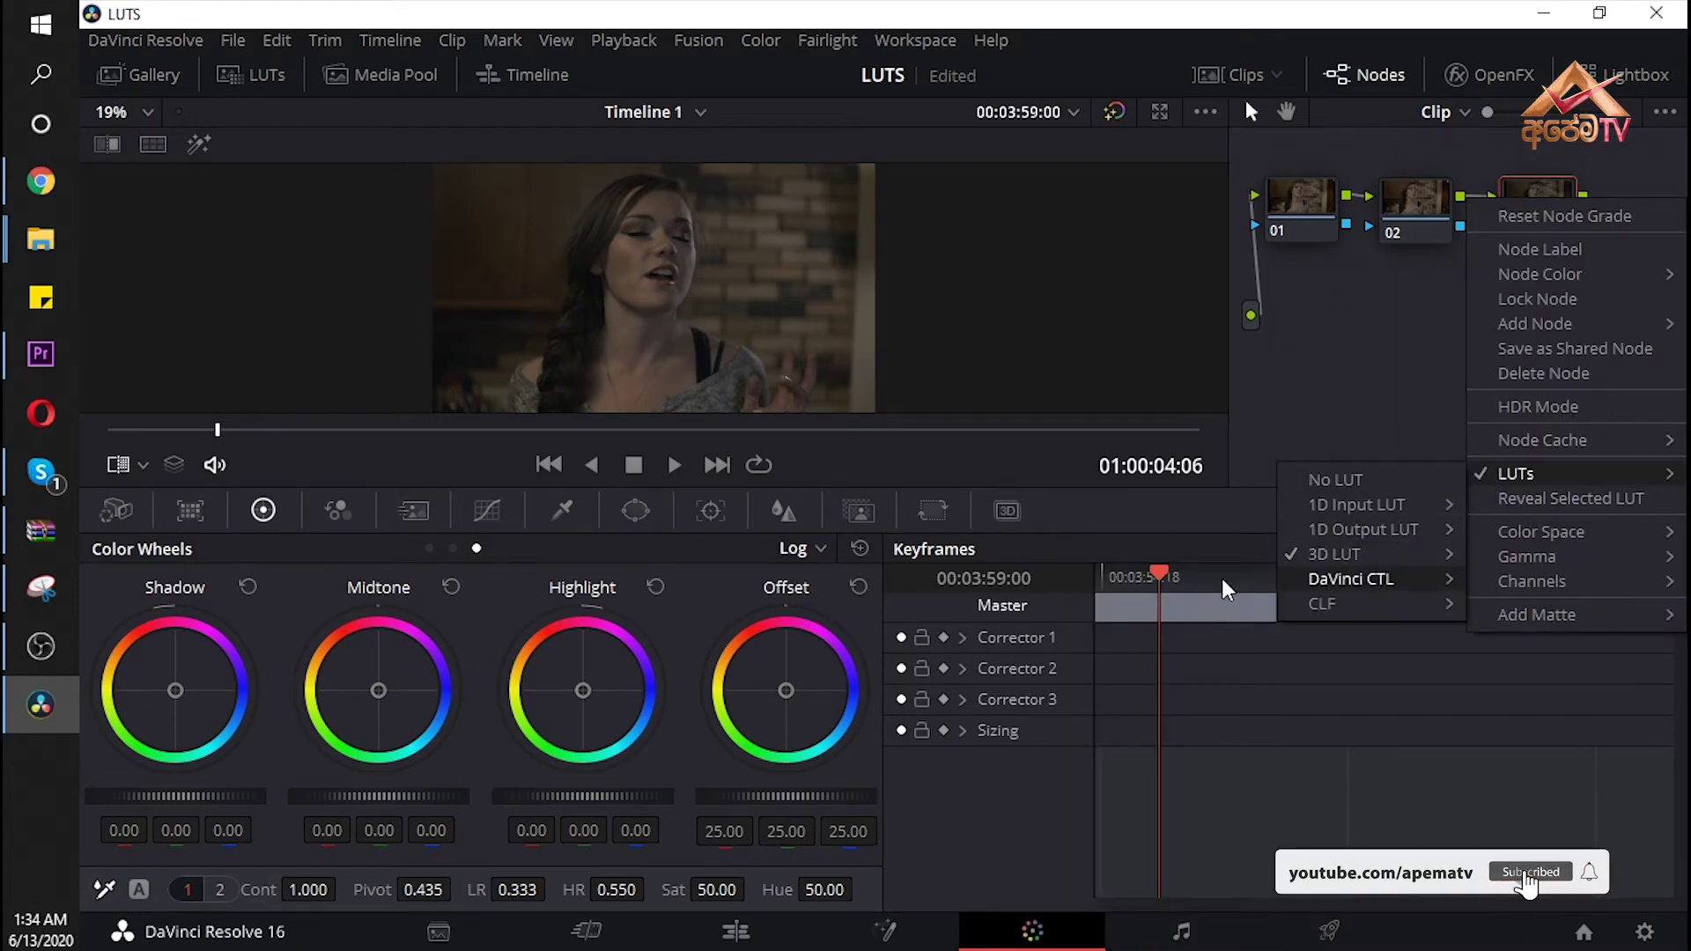
pyautogui.moveTo(1136, 561)
pyautogui.moveTo(1118, 608)
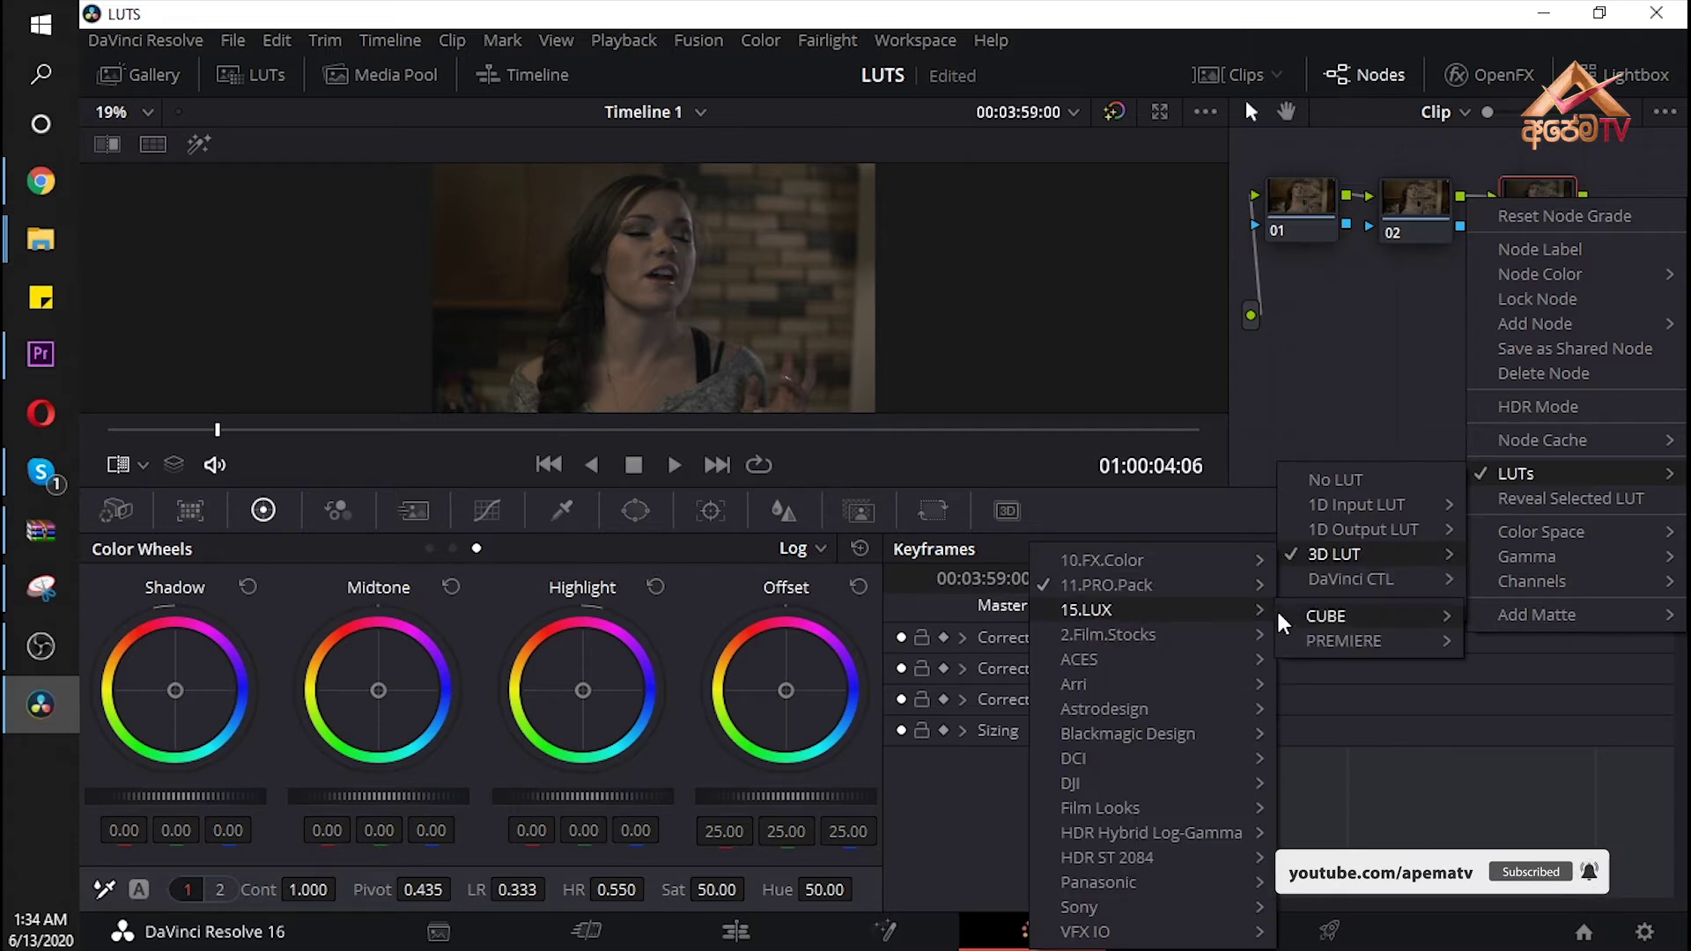
pyautogui.moveTo(1297, 614)
pyautogui.click(1550, 637)
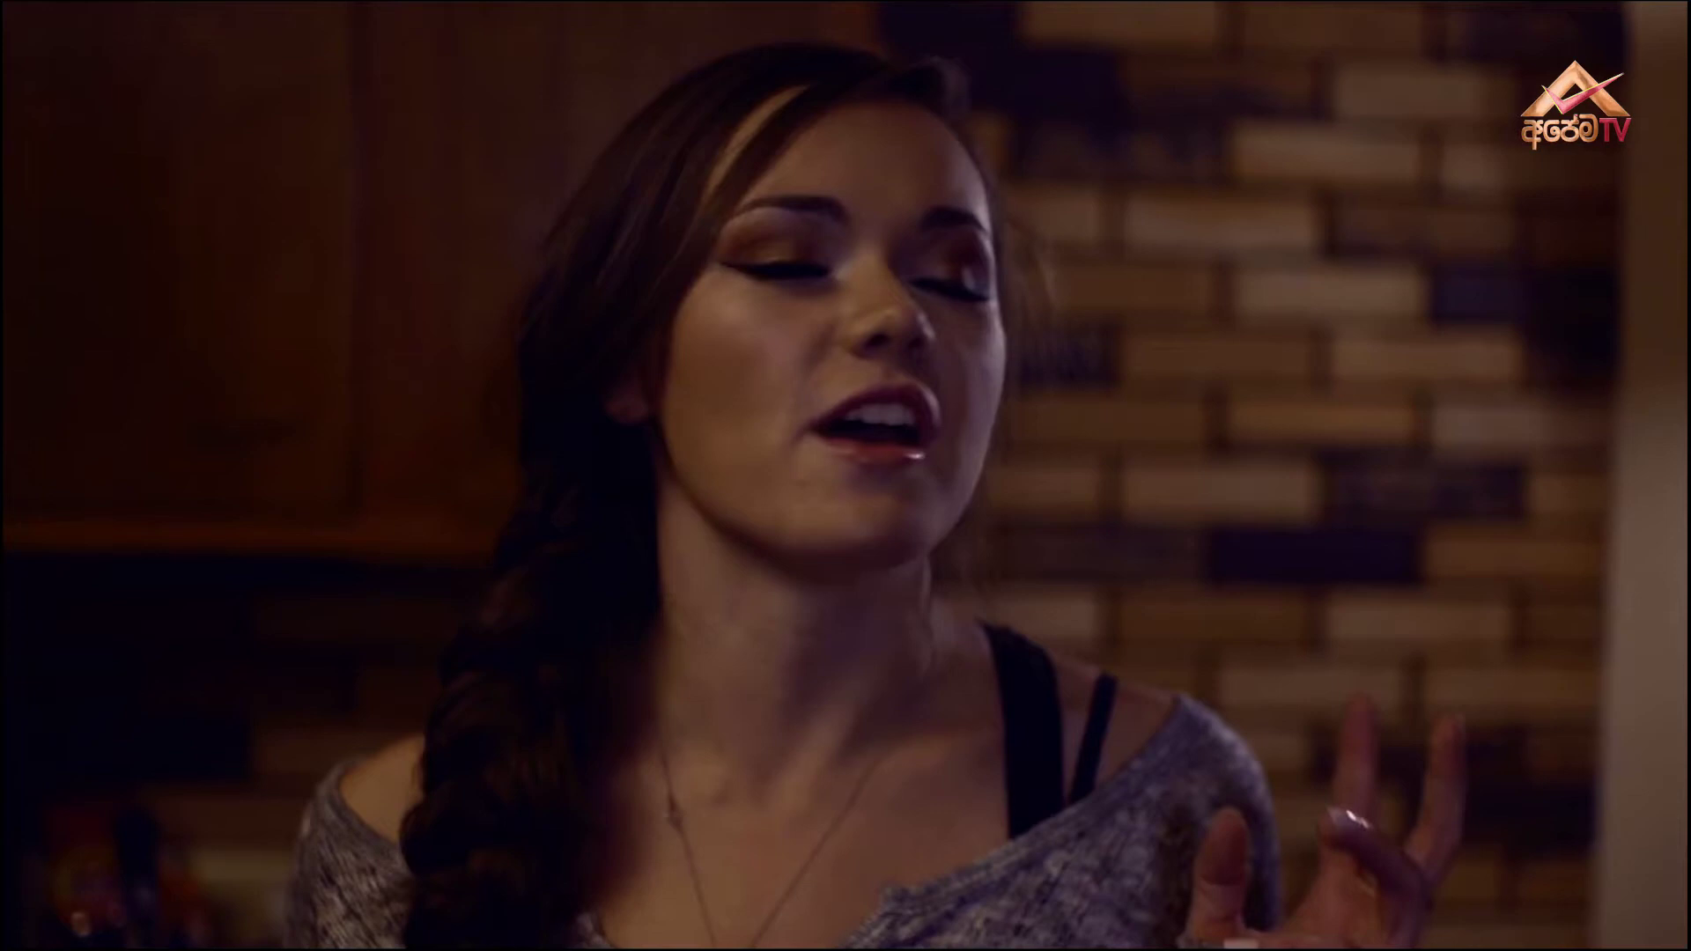
# - Scrub ahead, play the graded clip full screen, pause at 01:00:38:03, and exit full screen
pyautogui.moveTo(532, 726)
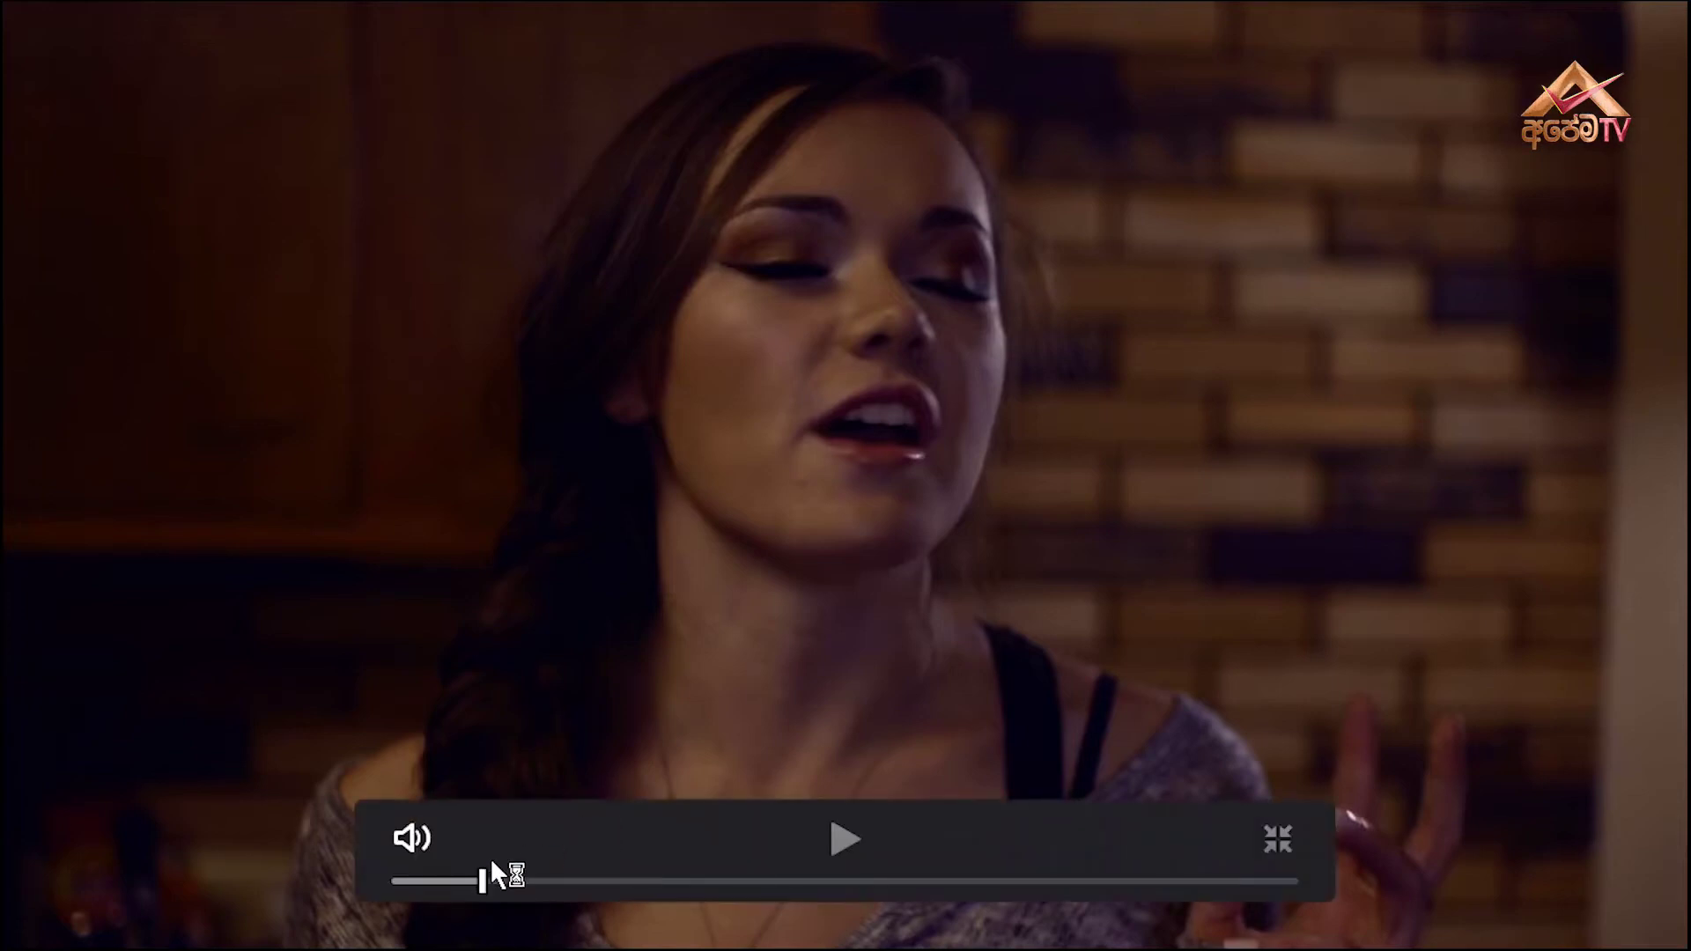
pyautogui.moveTo(648, 888)
pyautogui.mouseDown()
pyautogui.moveTo(684, 893)
pyautogui.moveTo(553, 895)
pyautogui.moveTo(568, 896)
pyautogui.mouseUp()
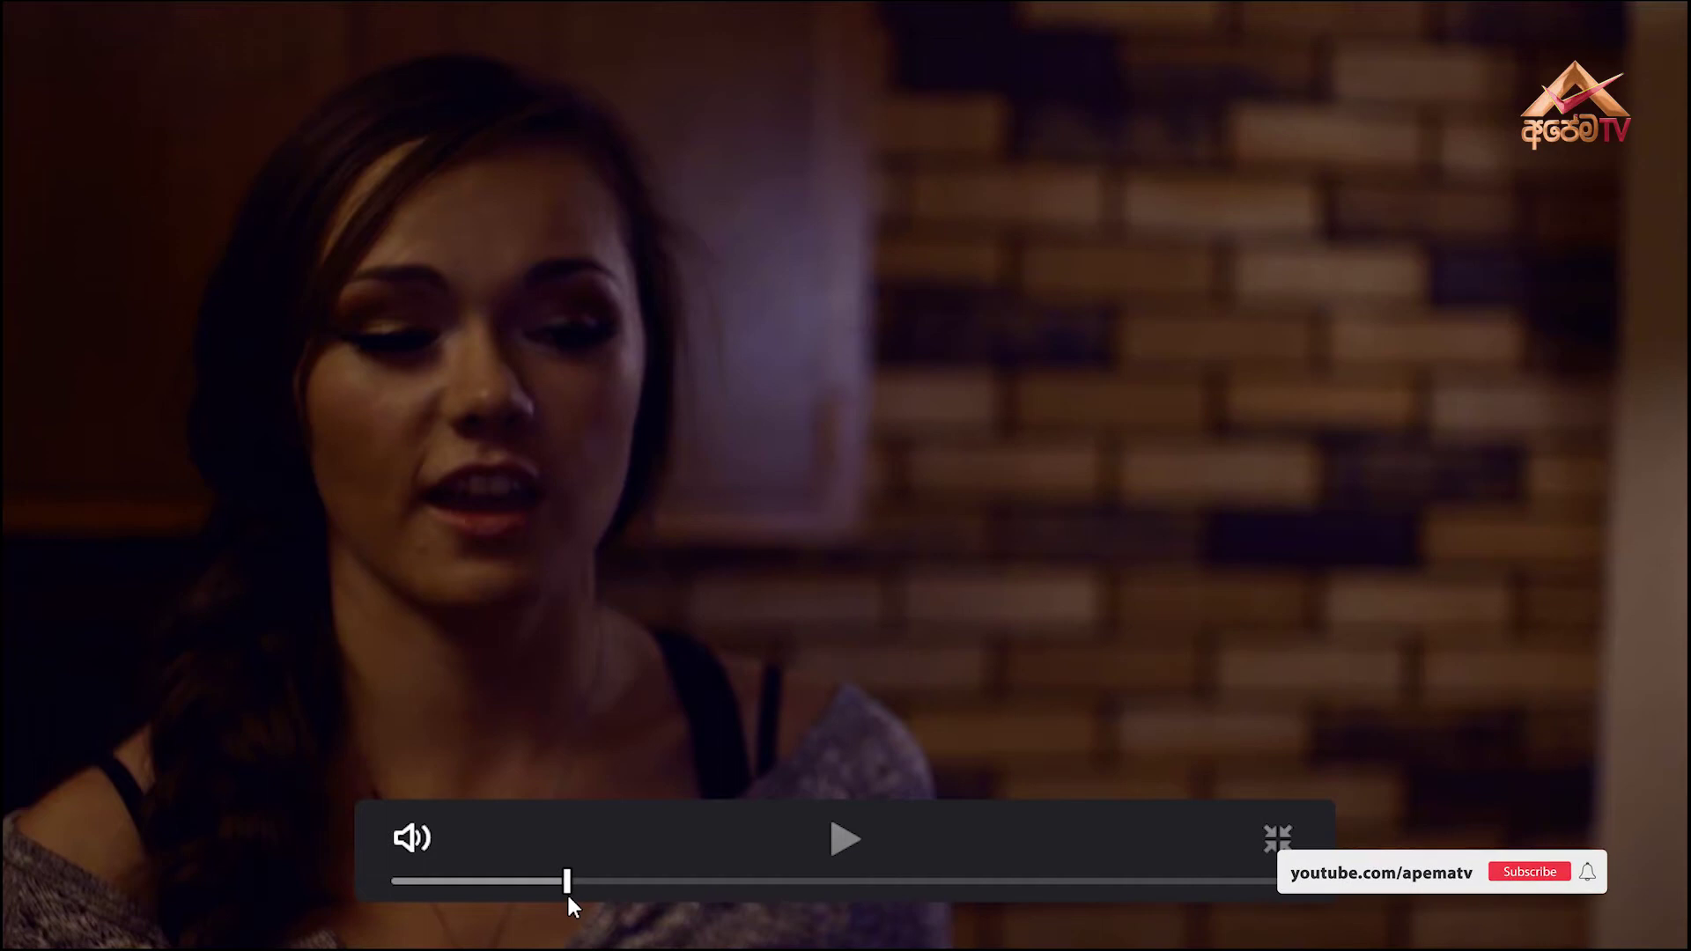
pyautogui.press('space')
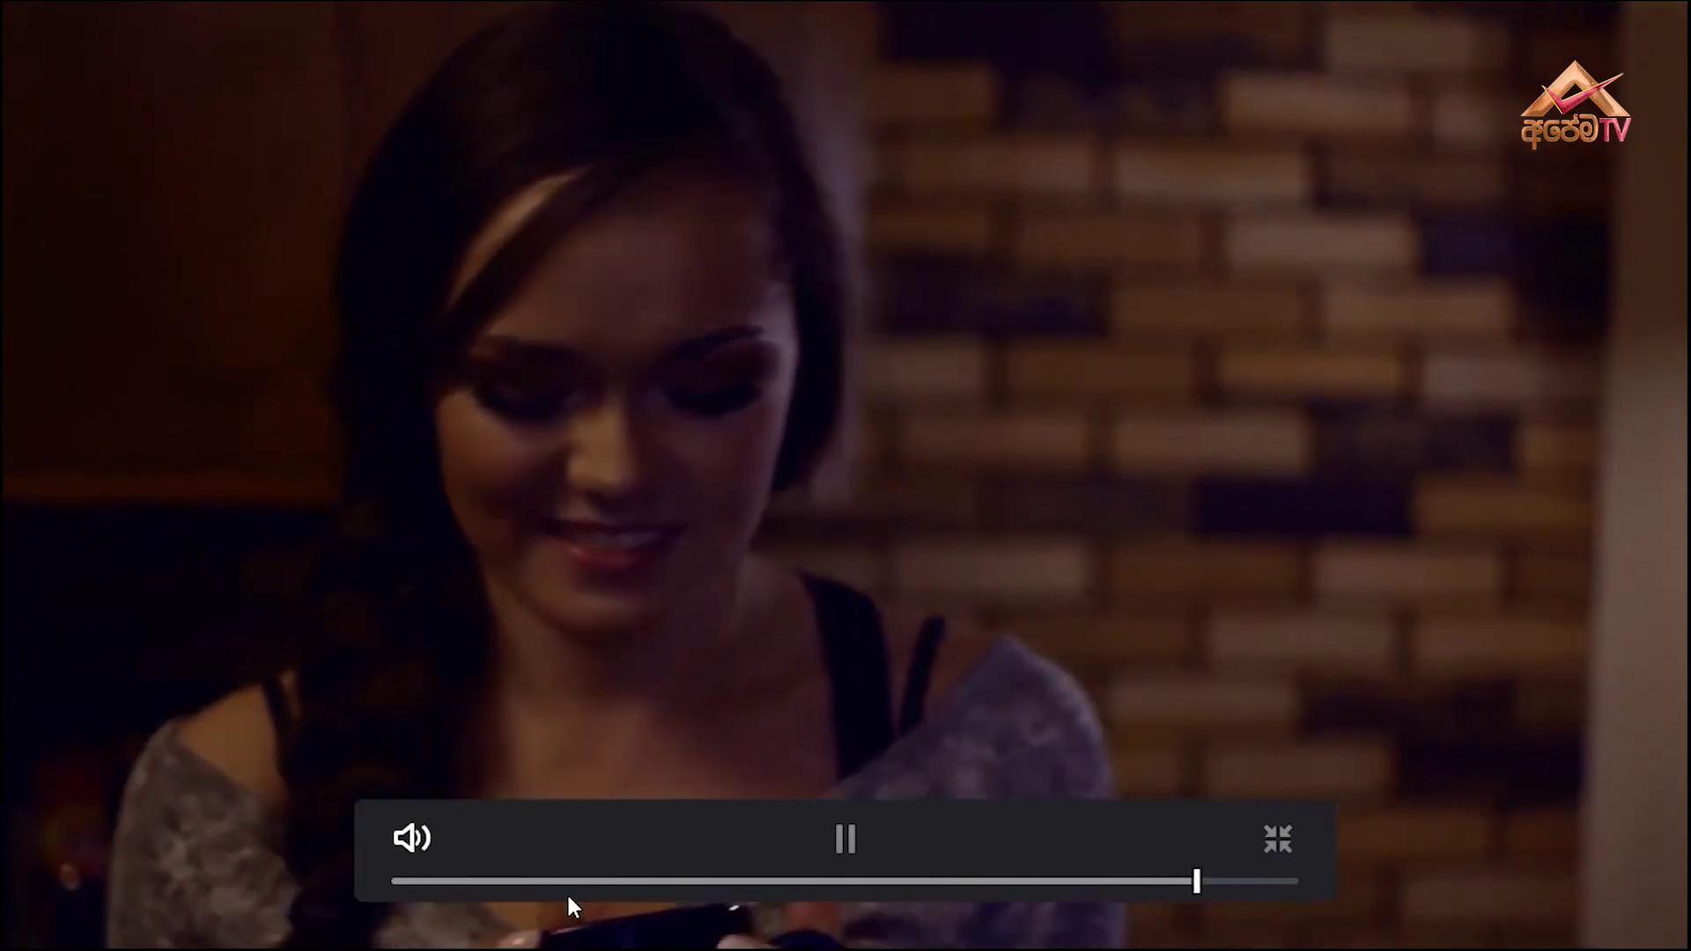
pyautogui.press('space')
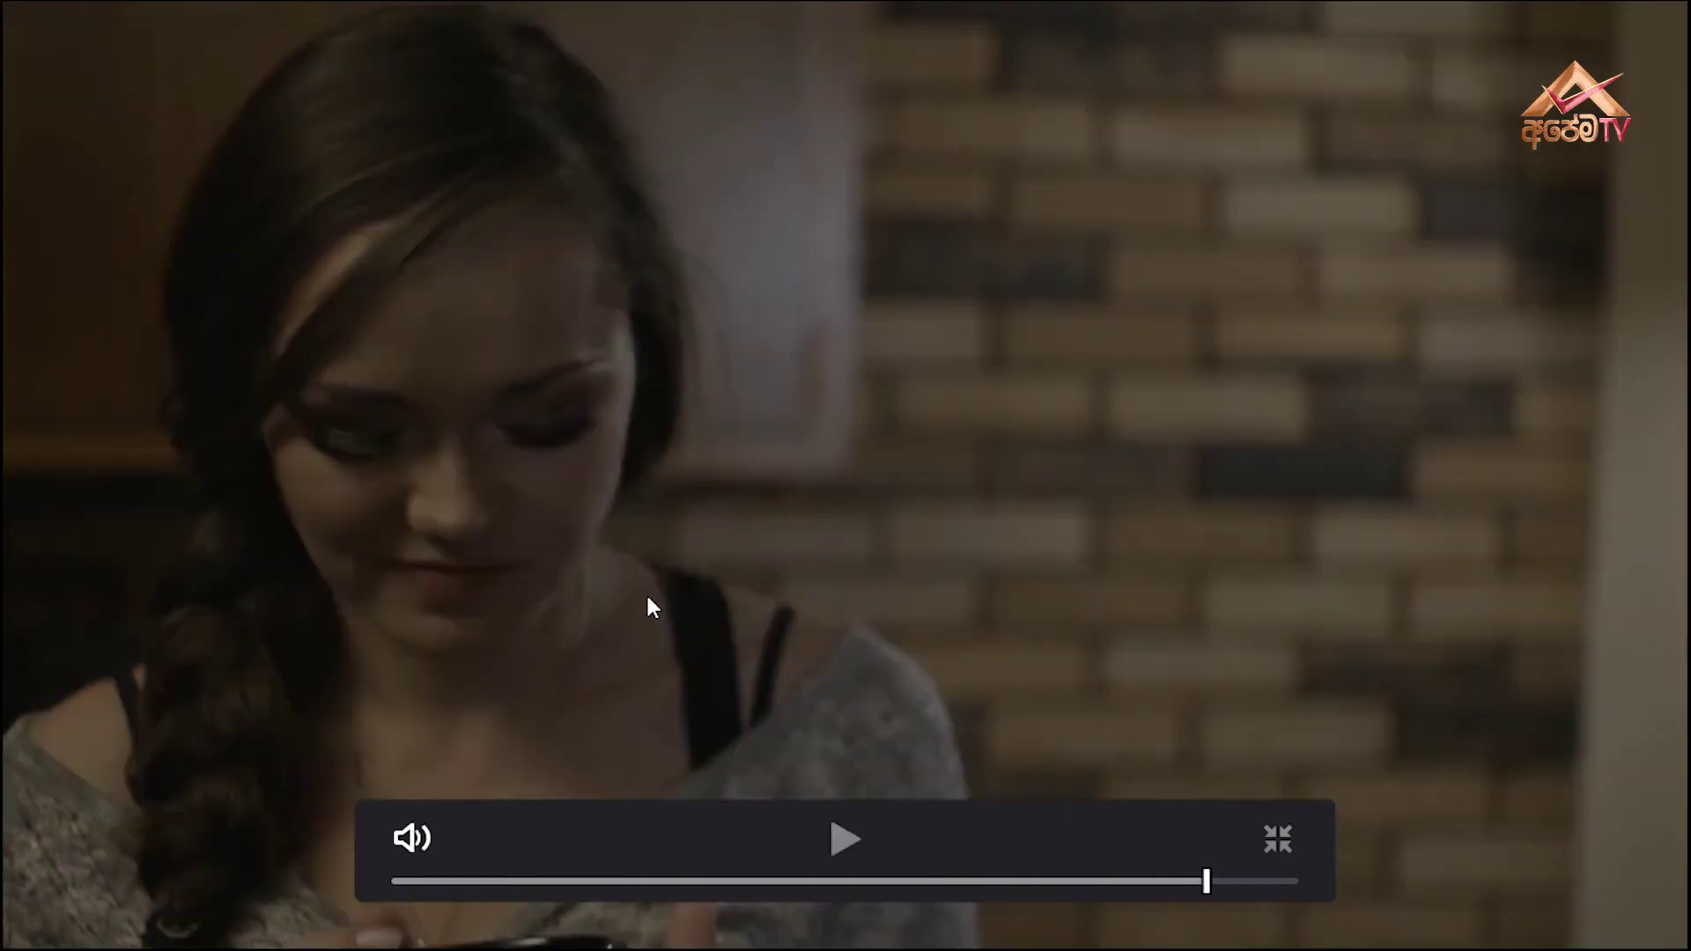
pyautogui.press('Escape')
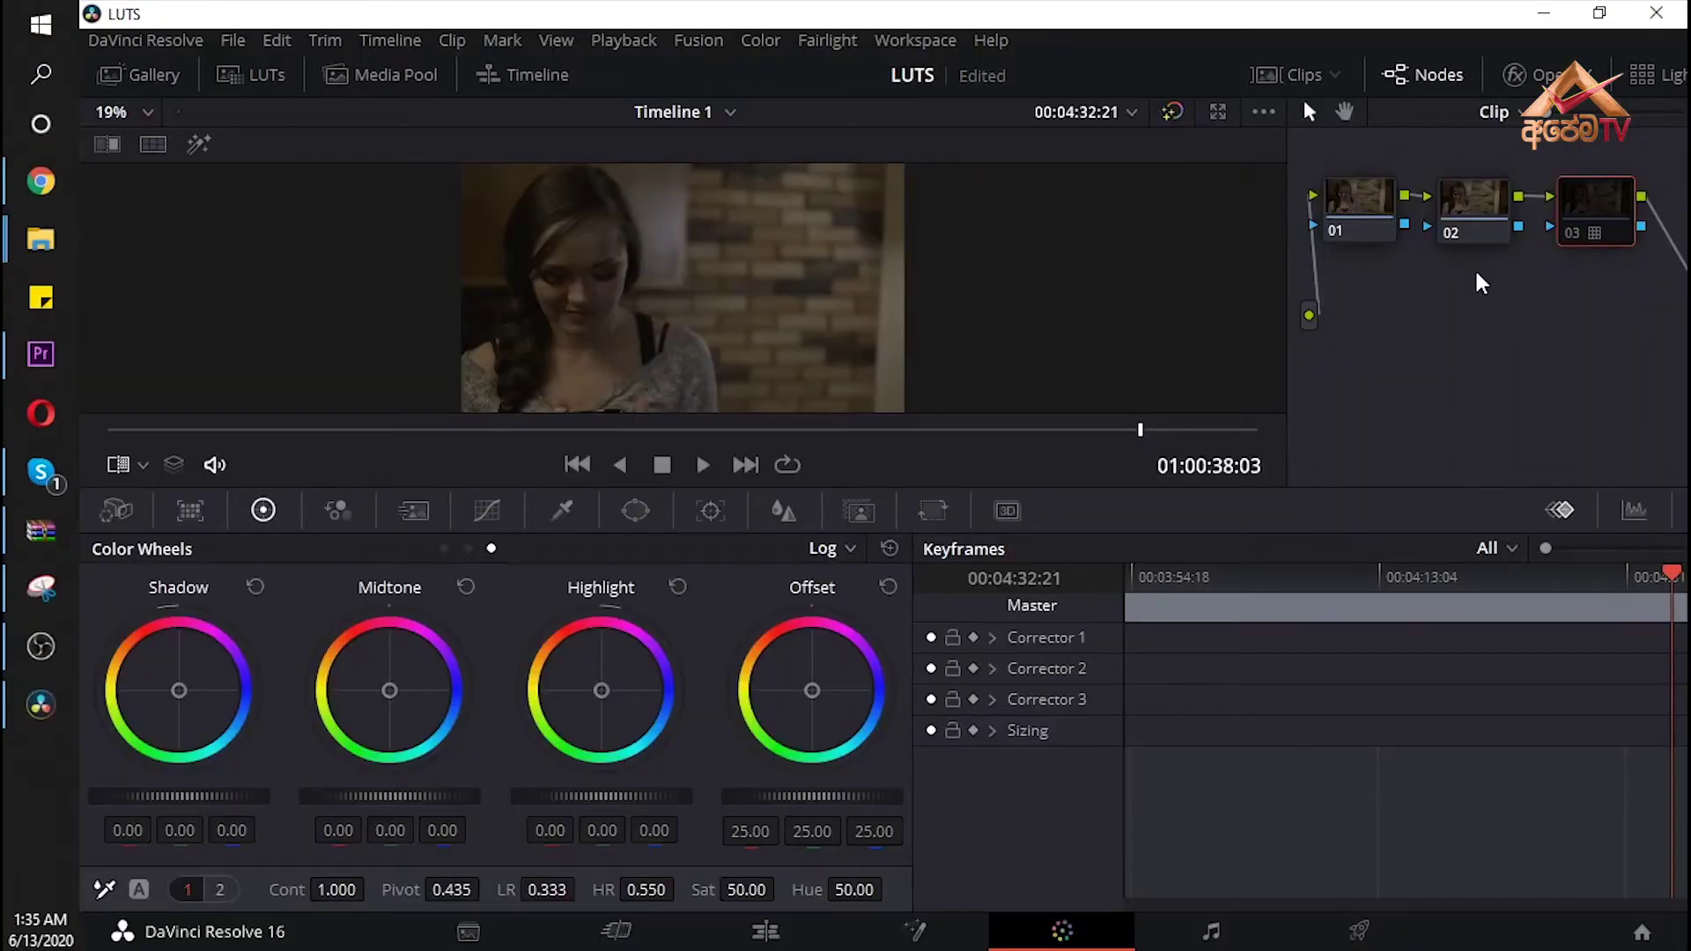
# - Jump back to 01:00:04:08 and swap node 03 to another 15.LUX CUBE LUT
pyautogui.press('Up')
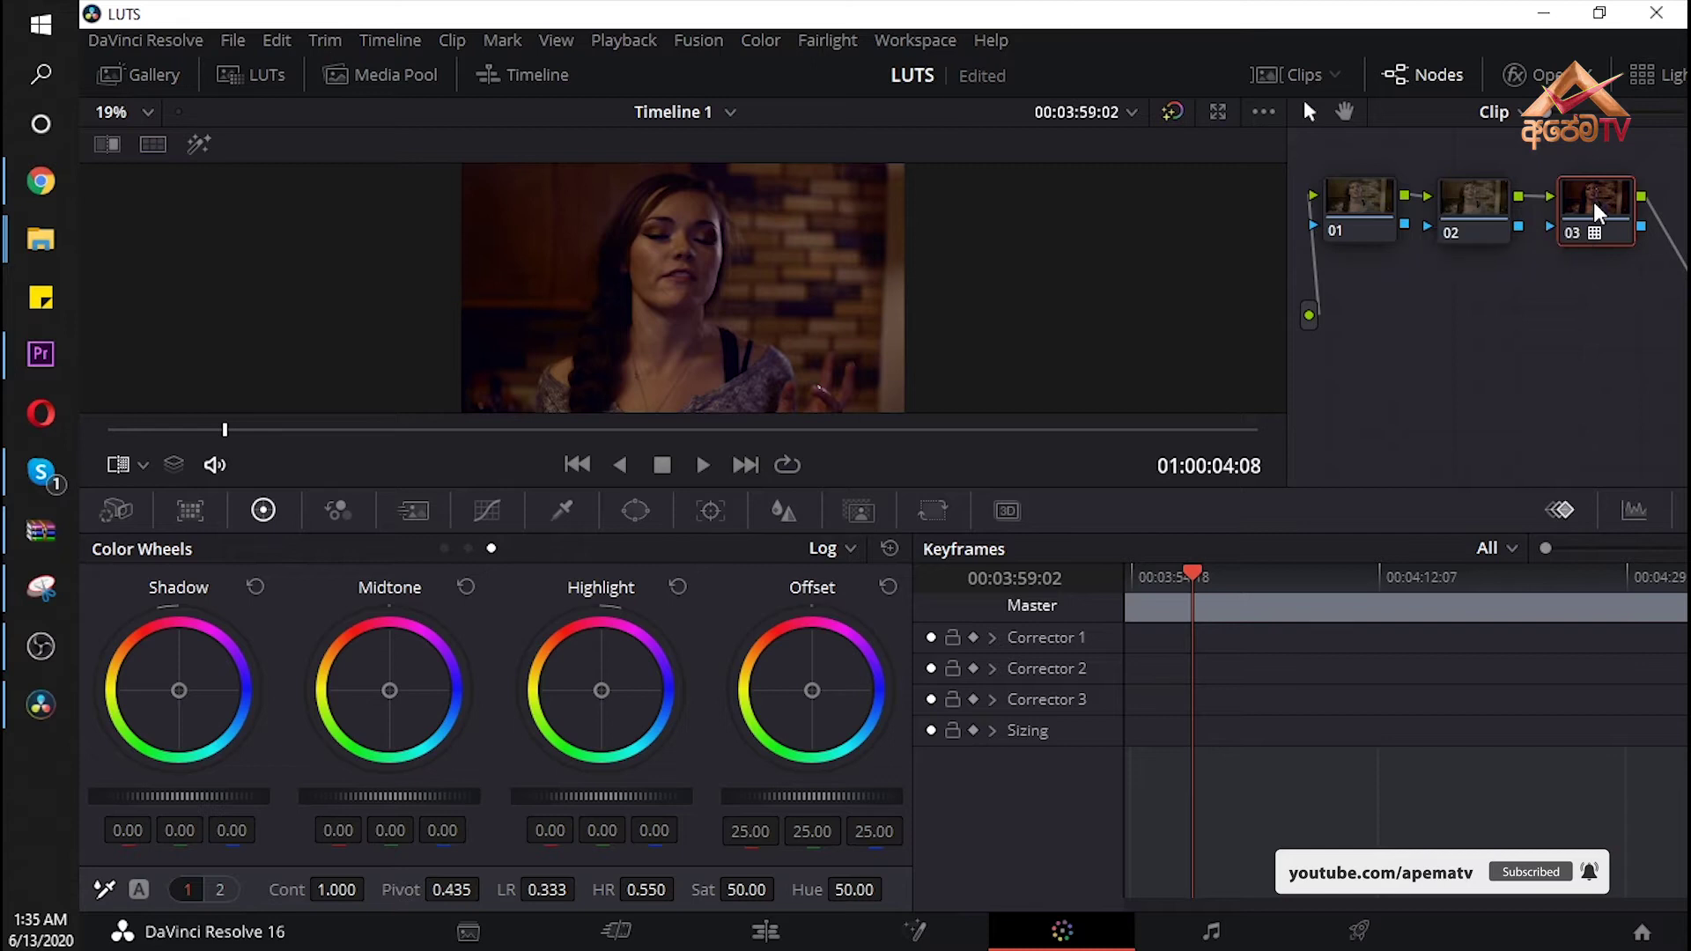
pyautogui.rightClick(1597, 215)
pyautogui.moveTo(1557, 483)
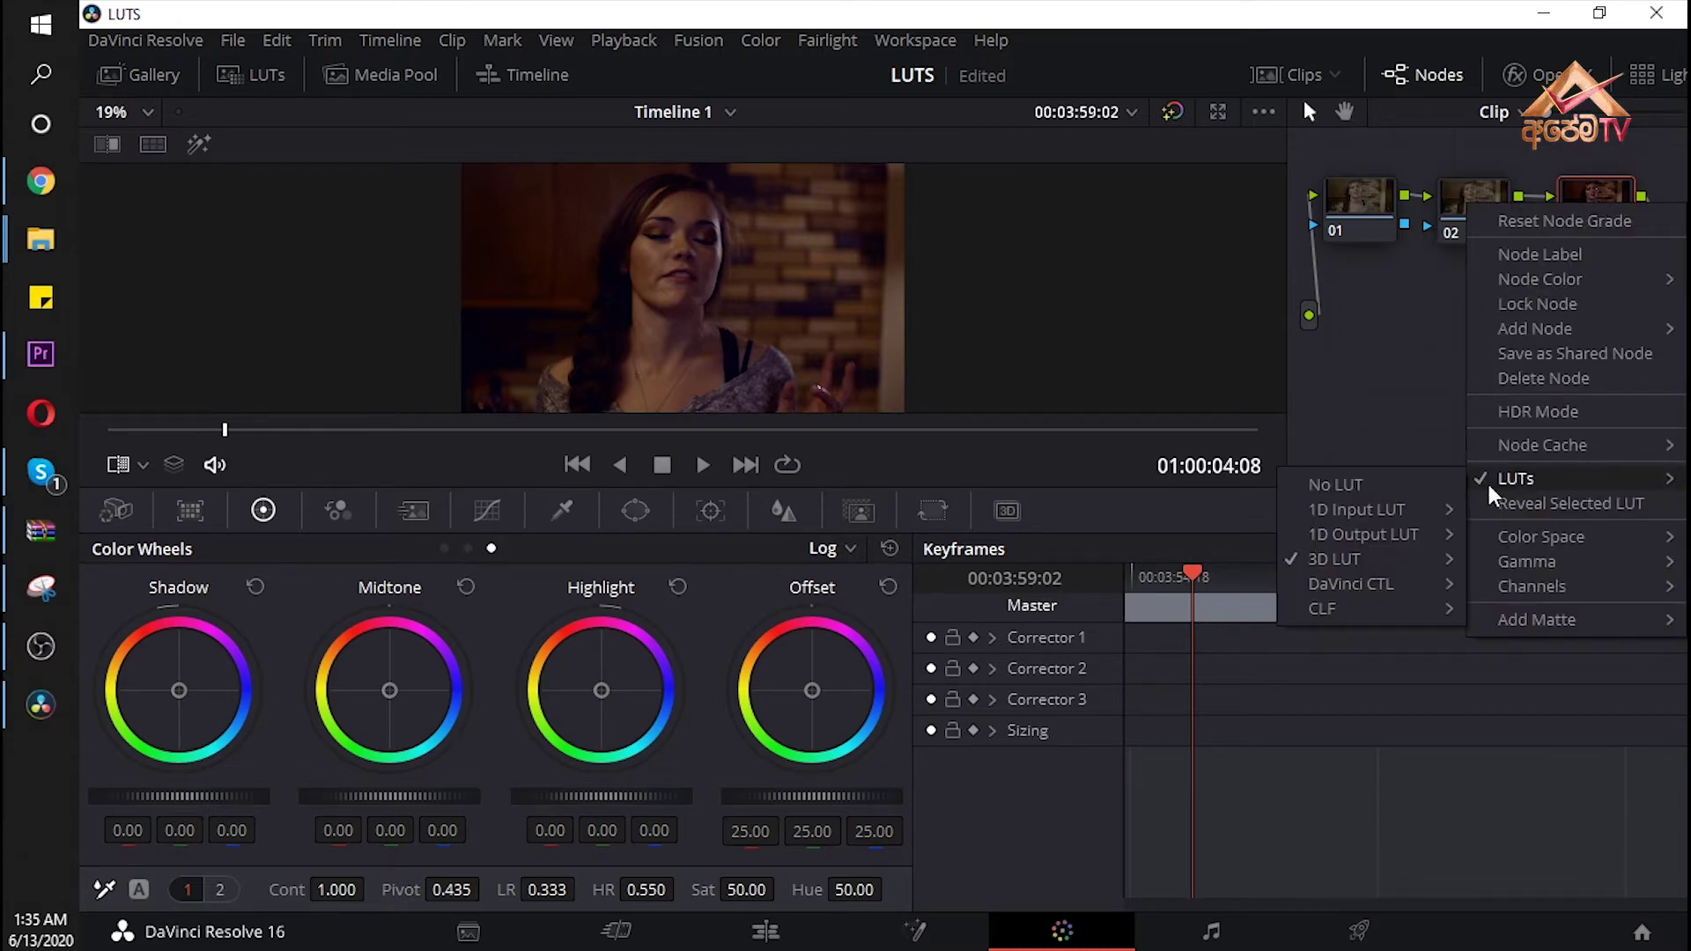
pyautogui.moveTo(1347, 559)
pyautogui.moveTo(1139, 617)
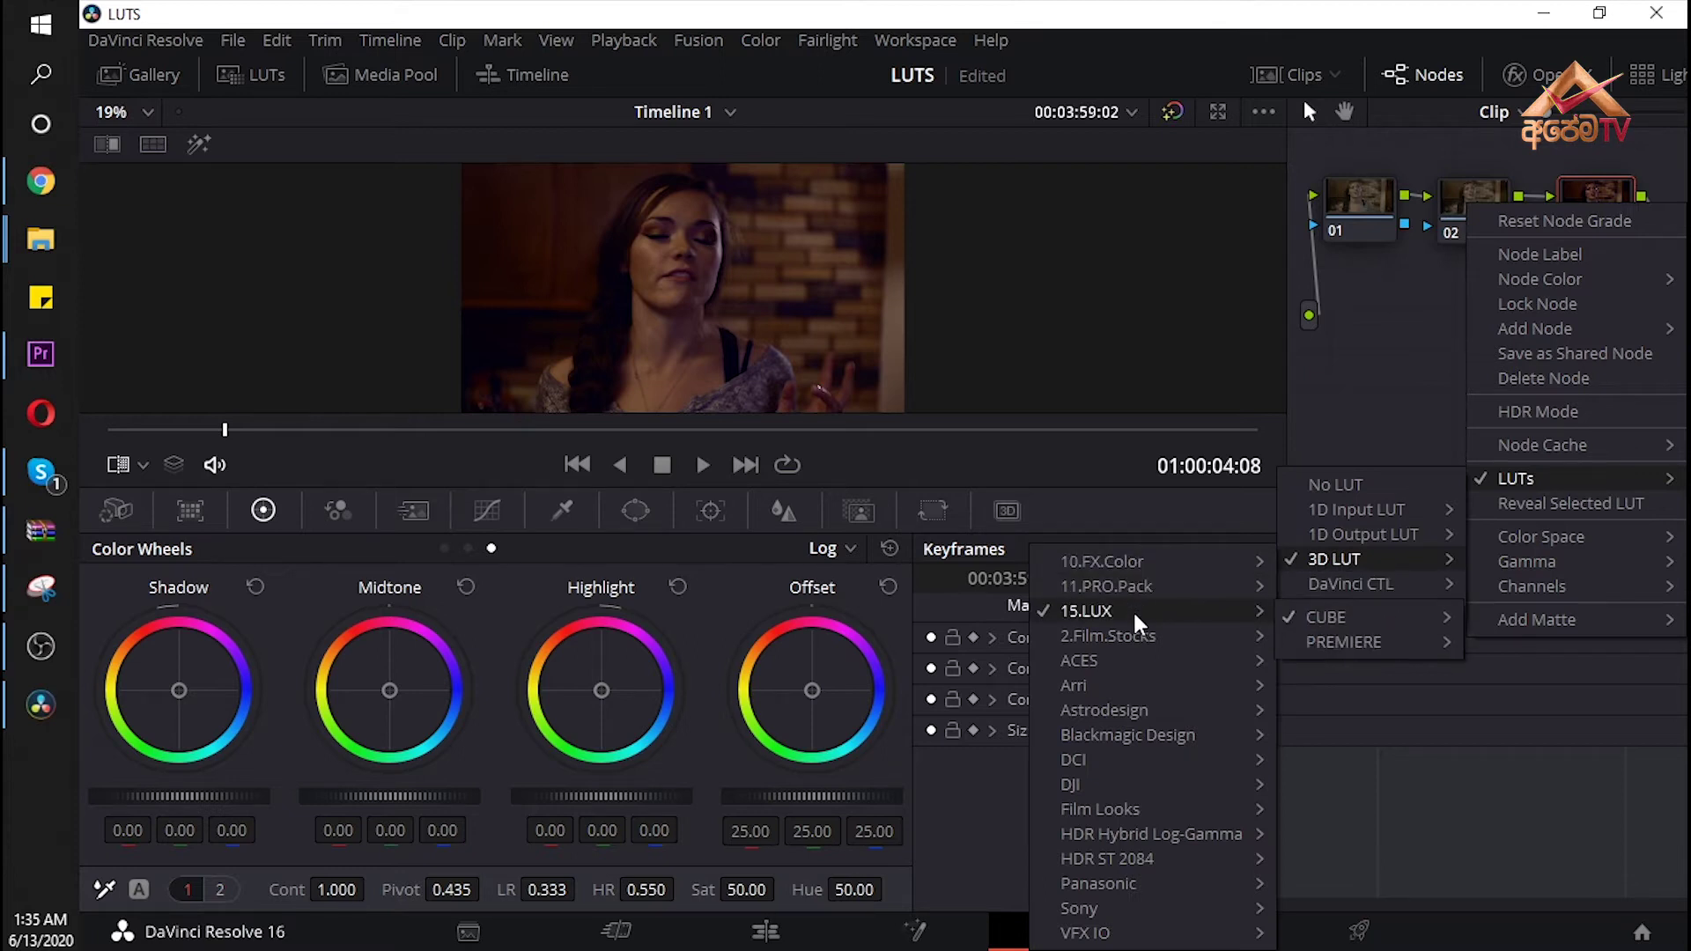
pyautogui.moveTo(1330, 617)
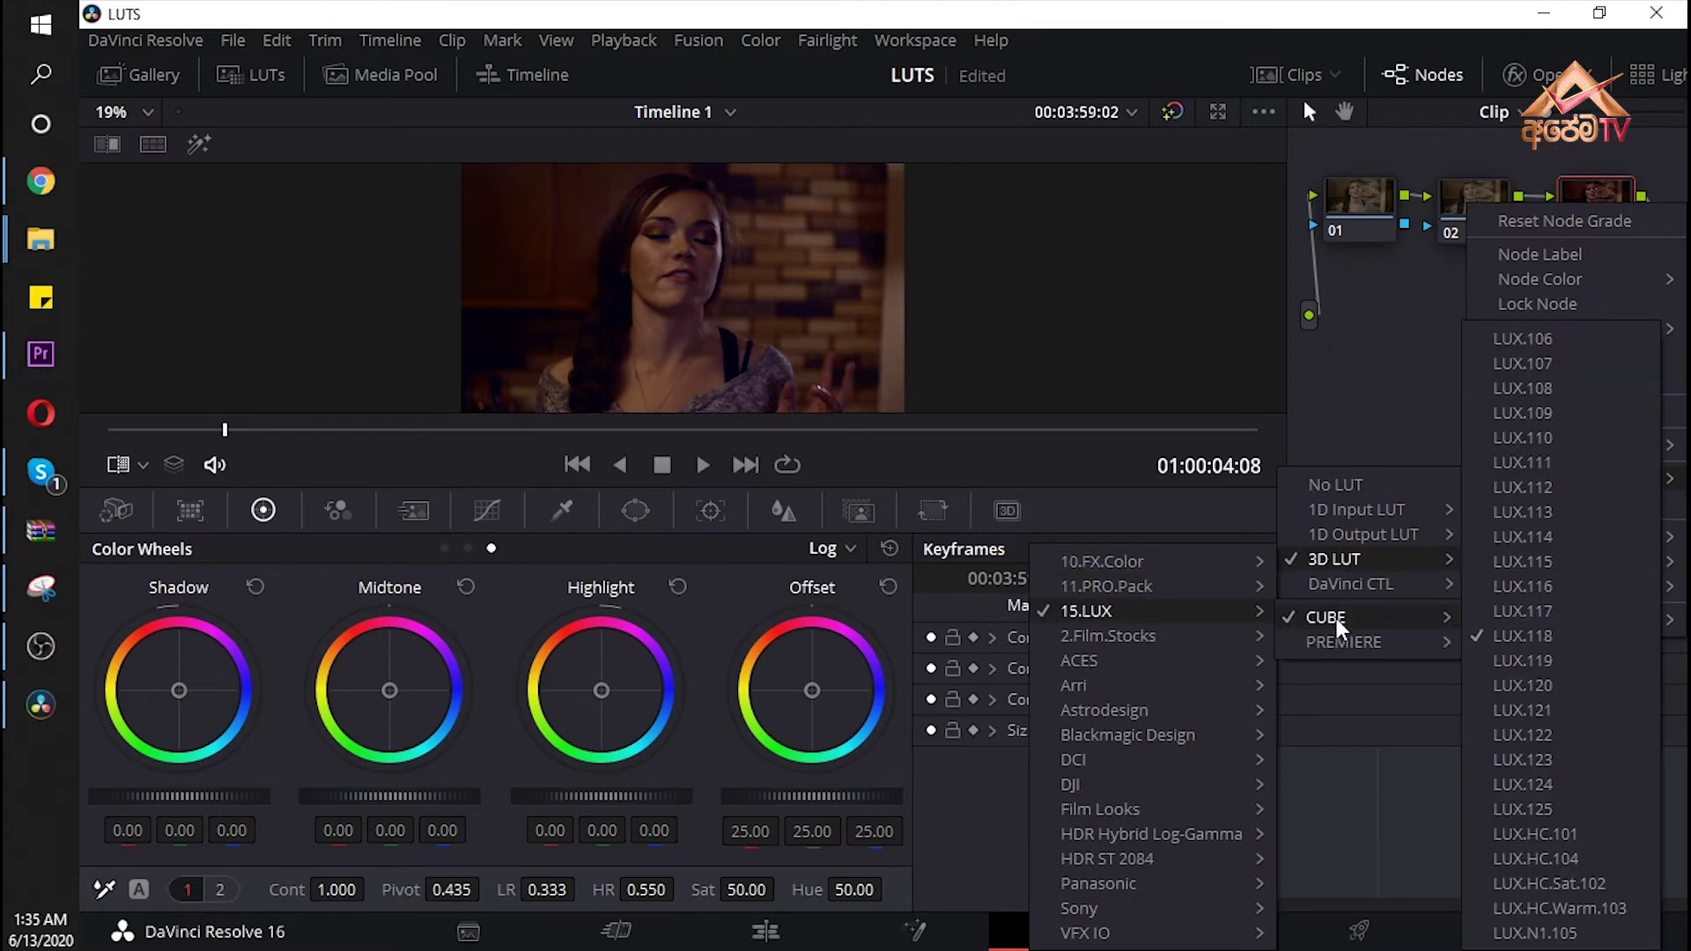
pyautogui.click(1558, 451)
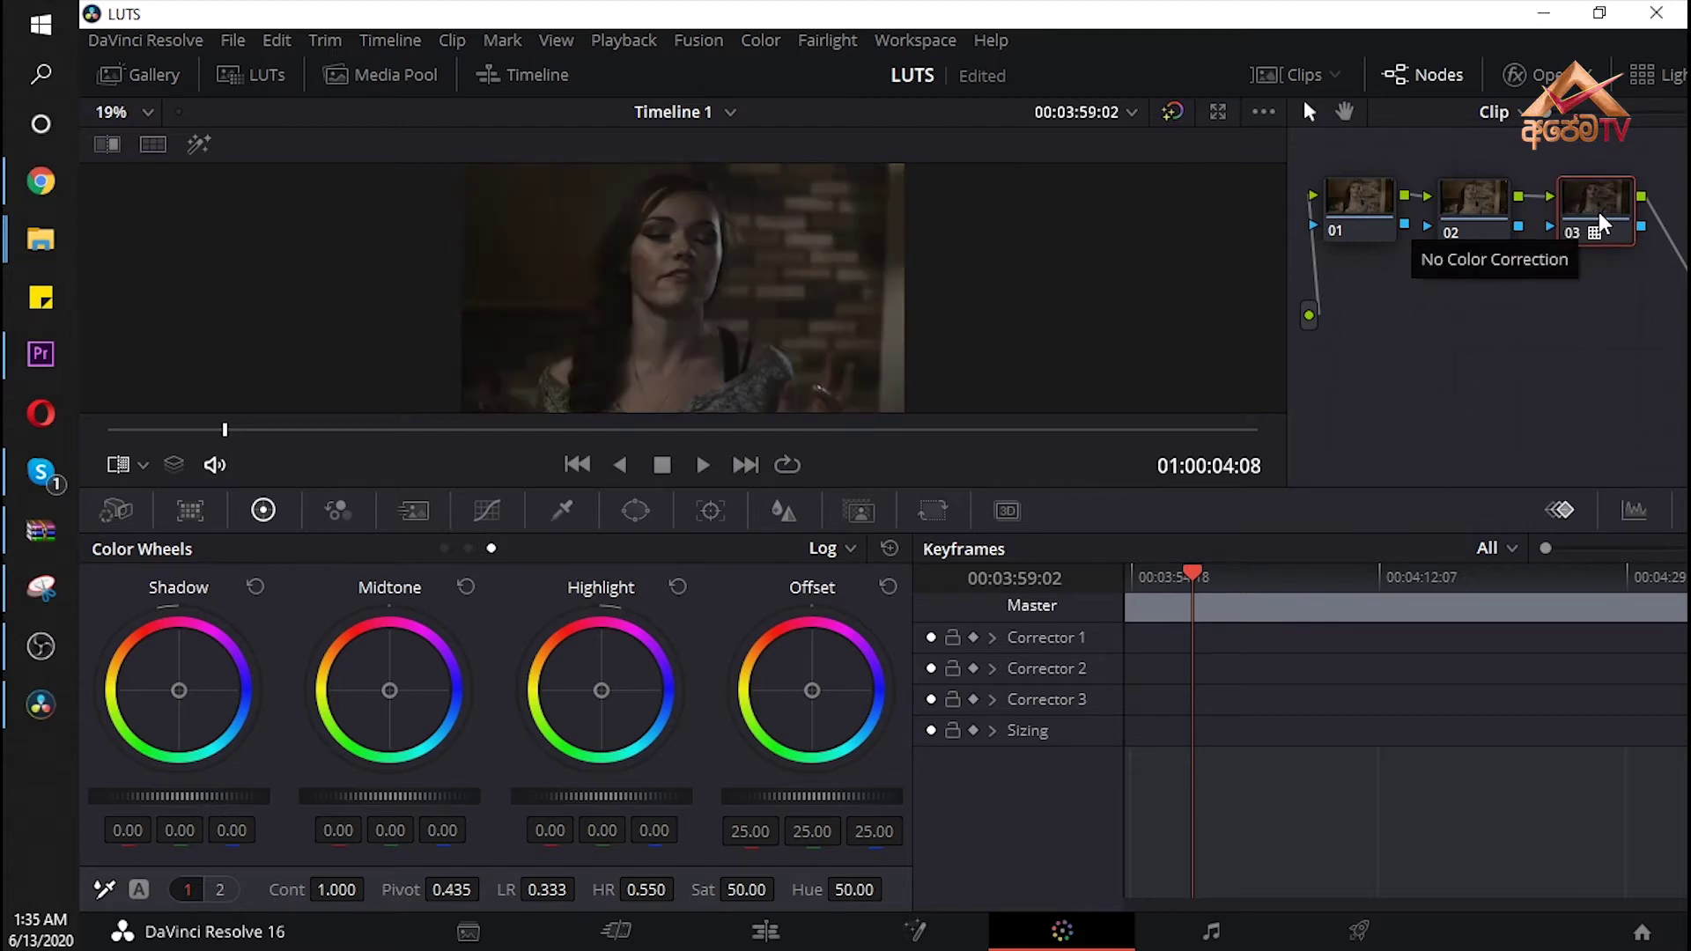
# - Apply the LUX.118 LUT from 15.LUX > CUBE to node 03
pyautogui.rightClick(1603, 225)
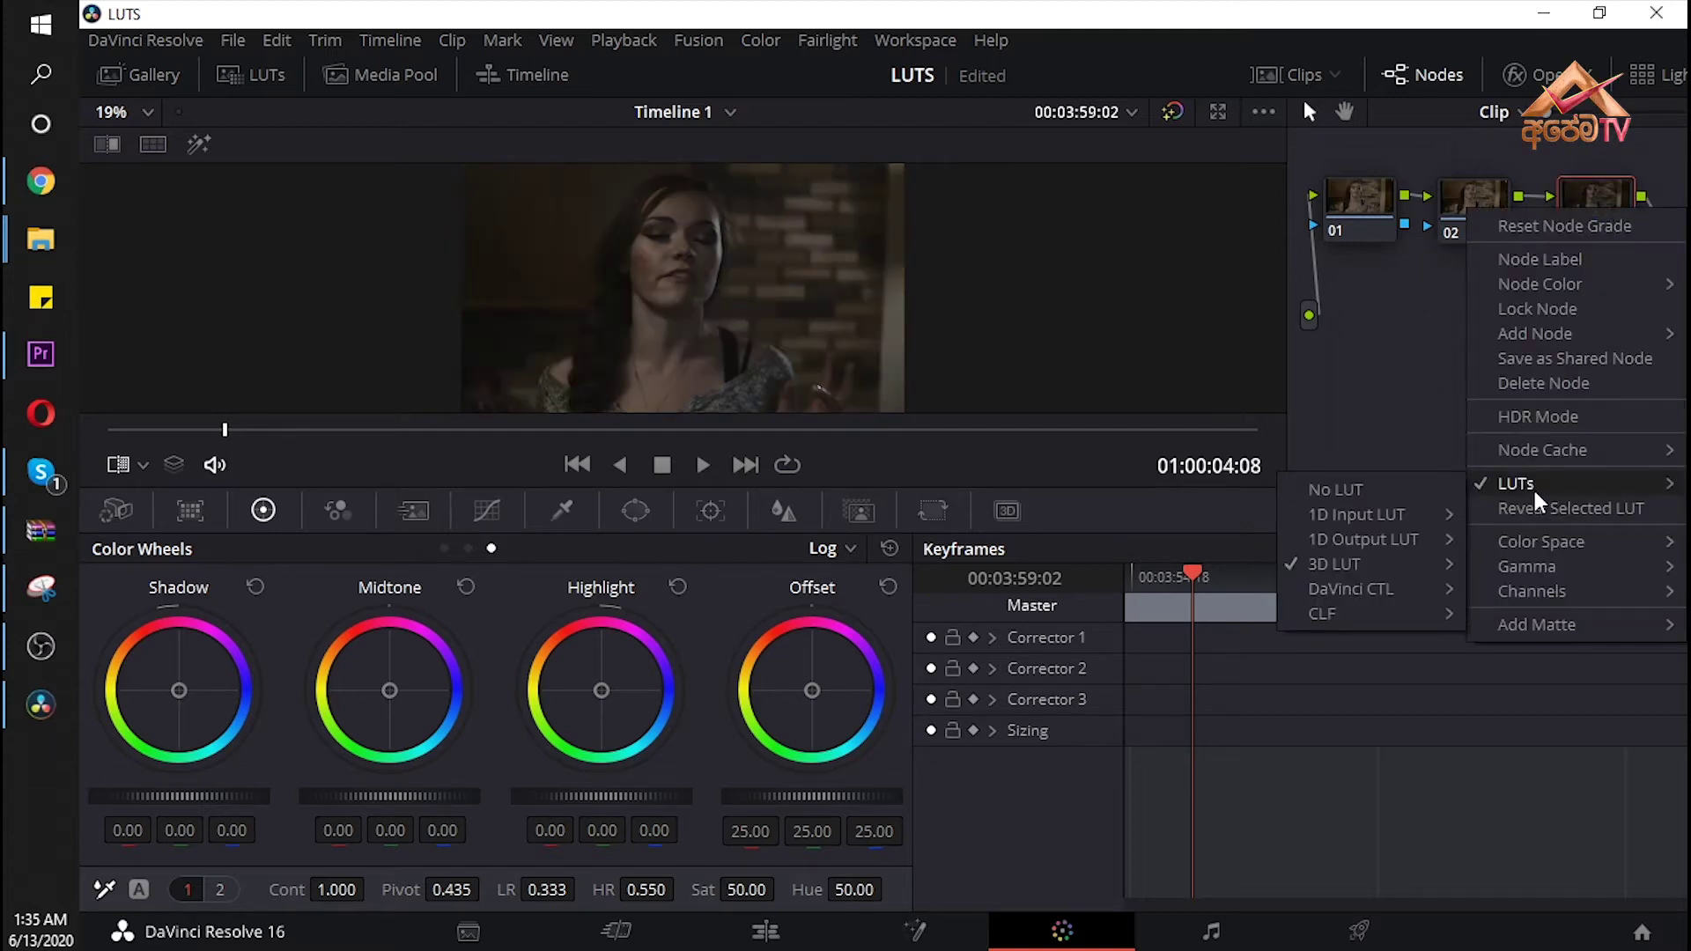
pyautogui.moveTo(1410, 565)
pyautogui.moveTo(1145, 610)
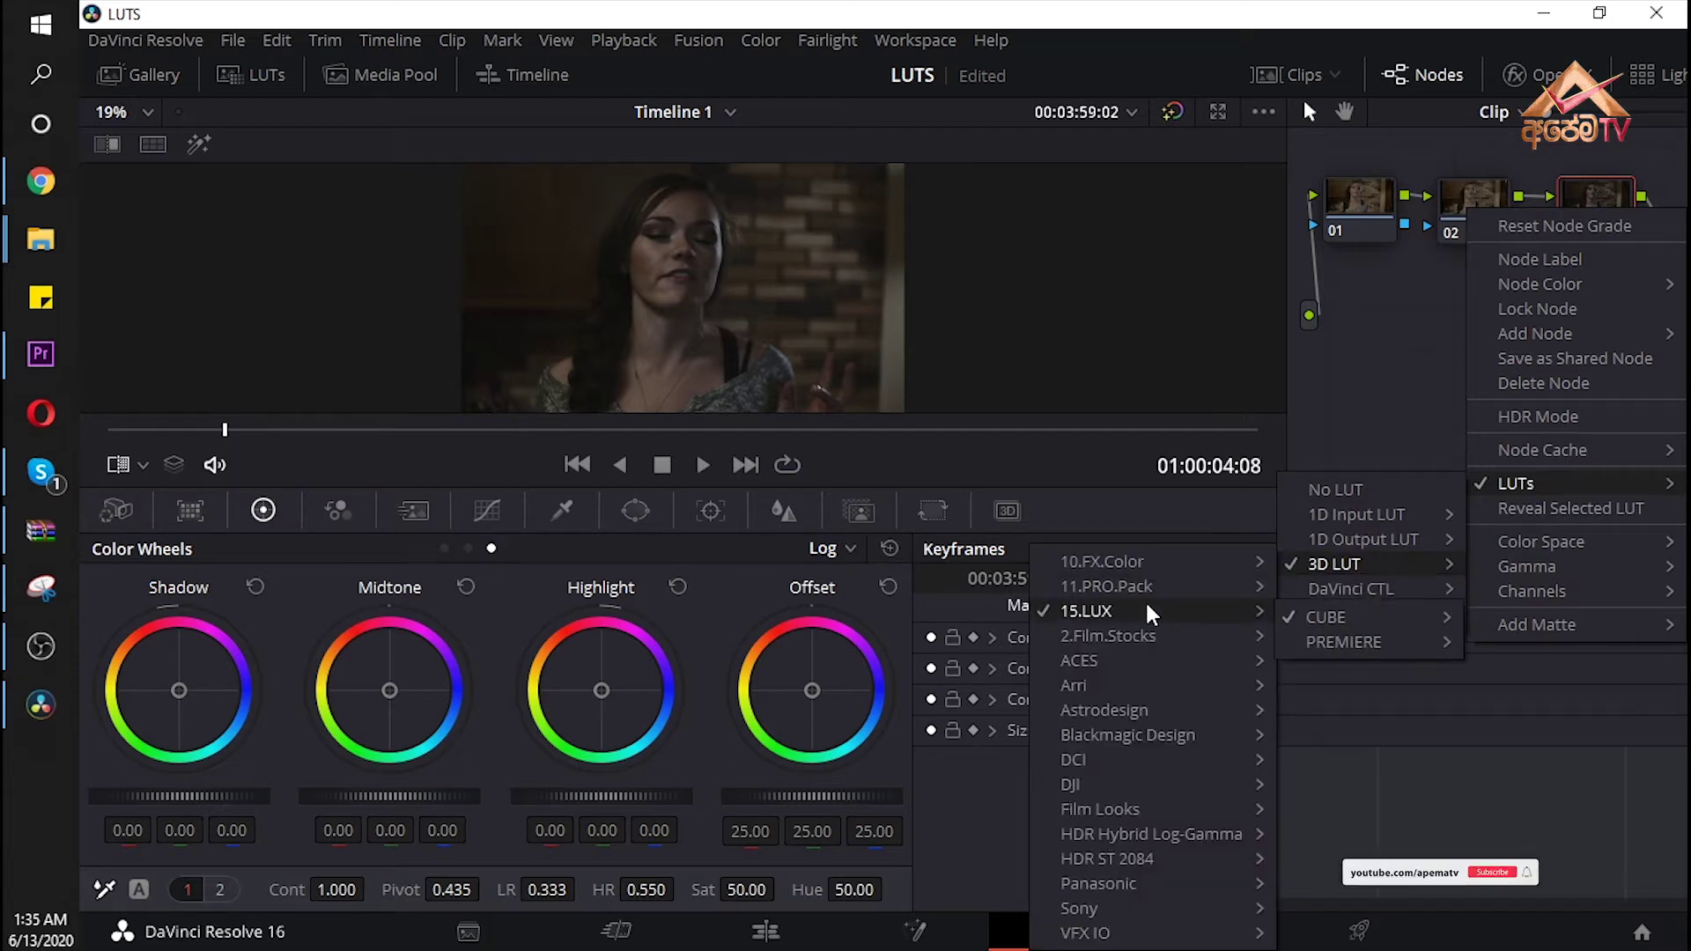
pyautogui.moveTo(1392, 617)
pyautogui.click(1625, 636)
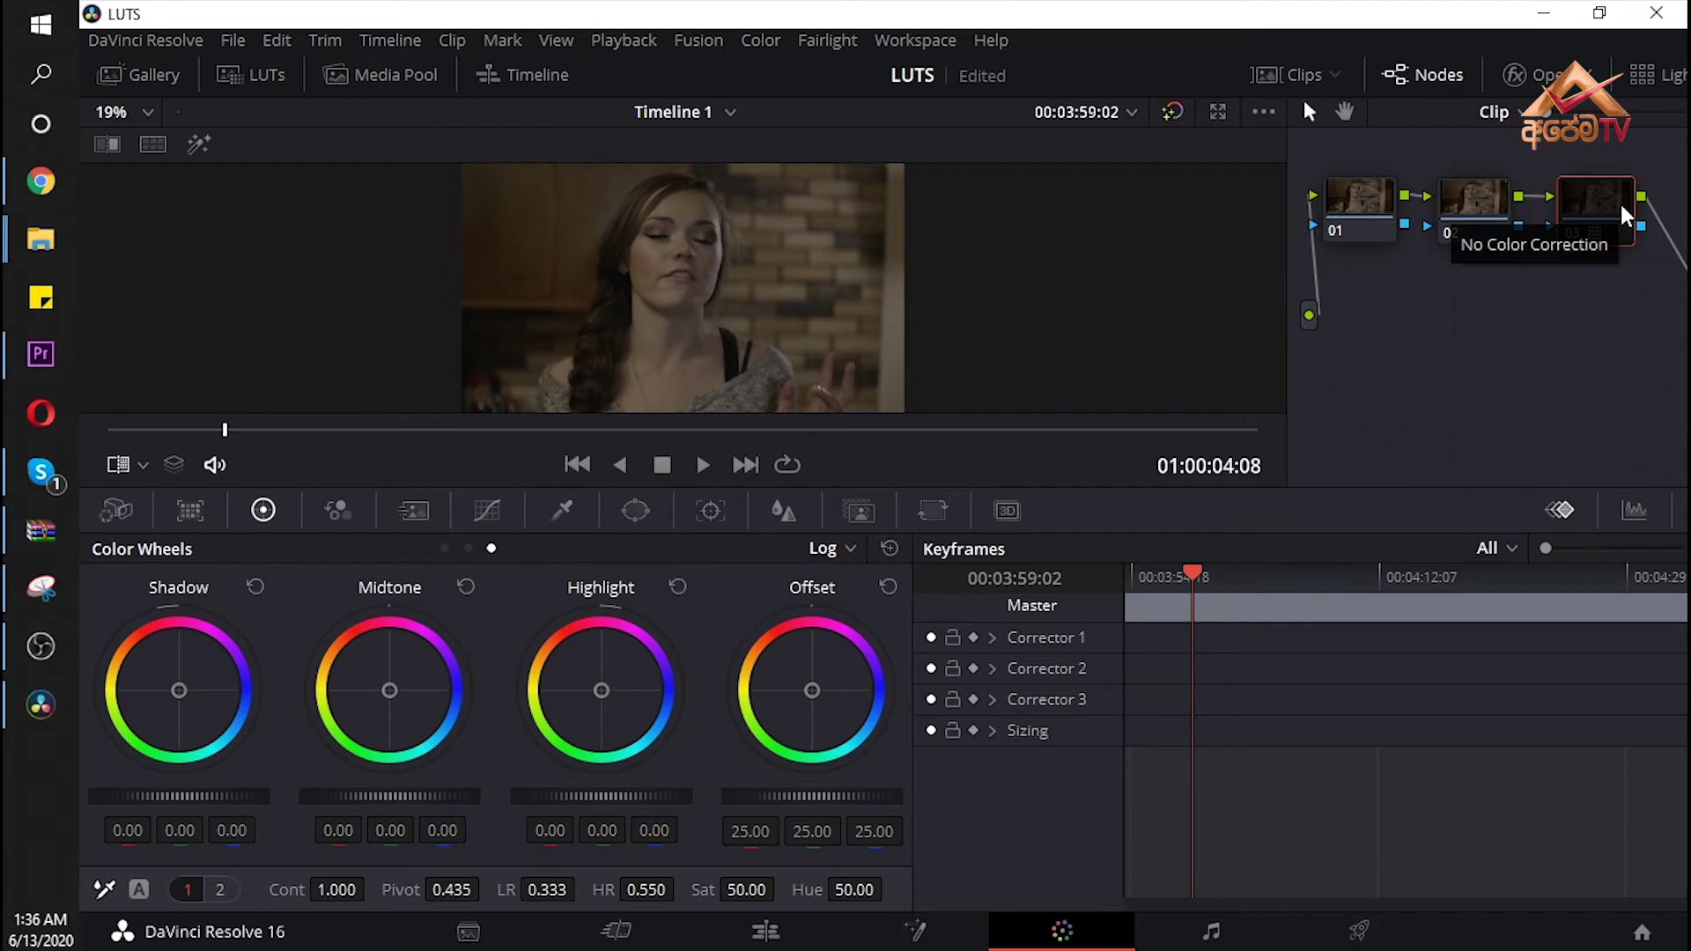
pyautogui.click(1469, 211)
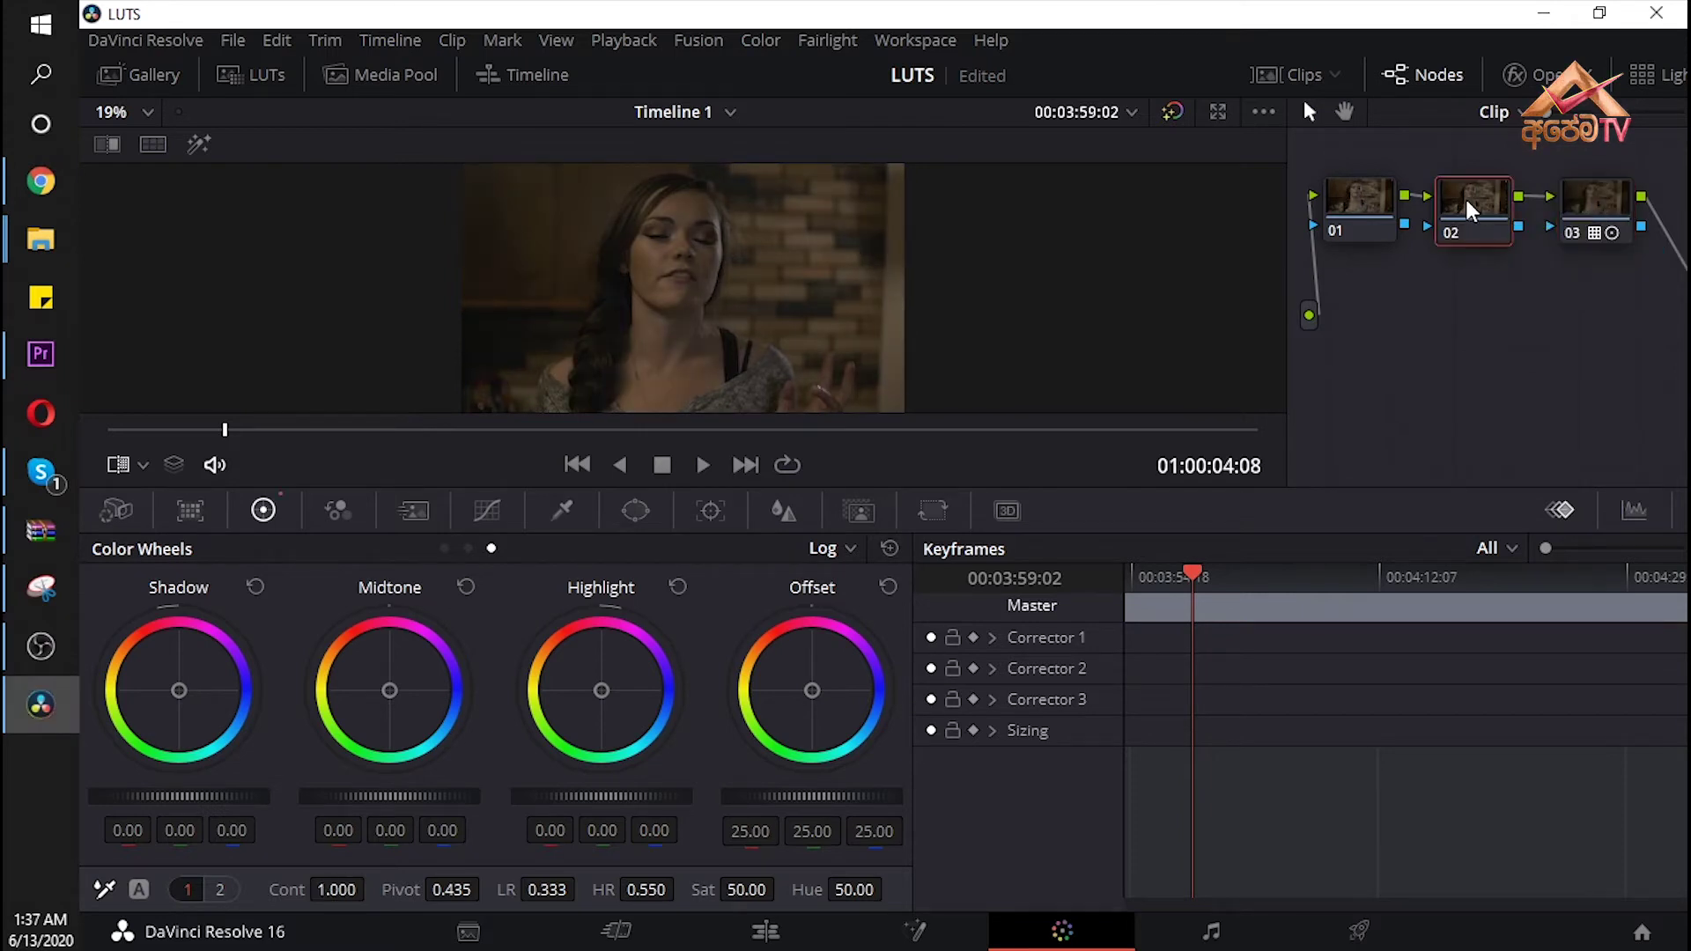
pyautogui.click(1354, 205)
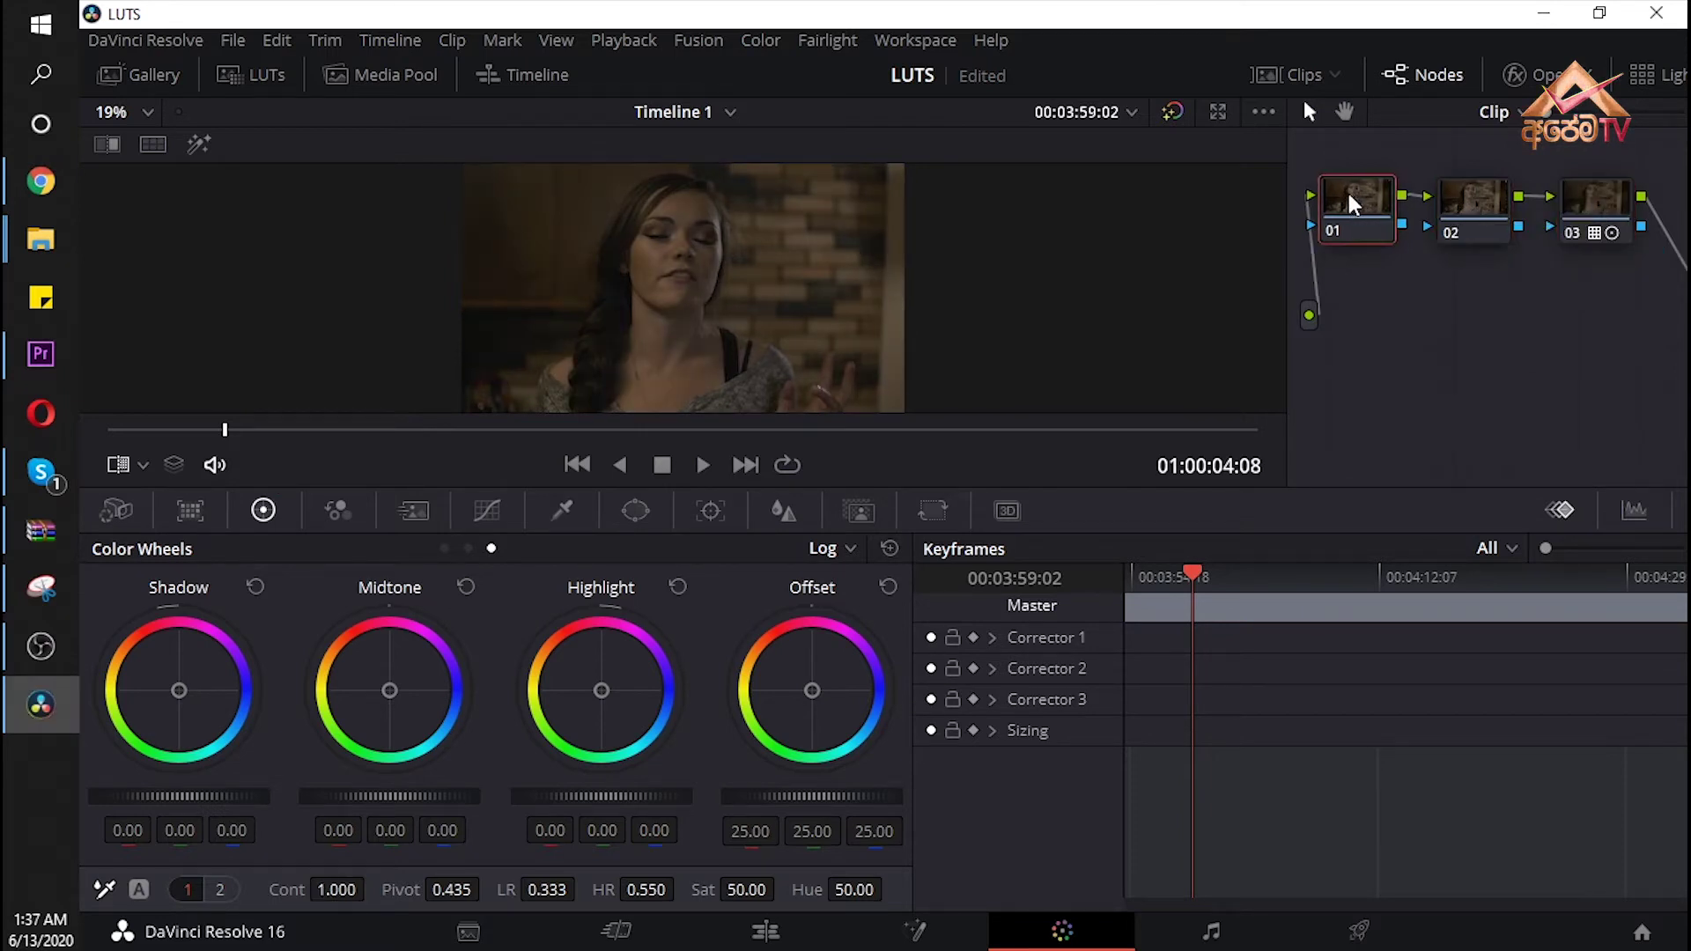
pyautogui.click(1469, 207)
pyautogui.click(1592, 208)
pyautogui.moveTo(1592, 208); pyautogui.dragTo(1586, 205)
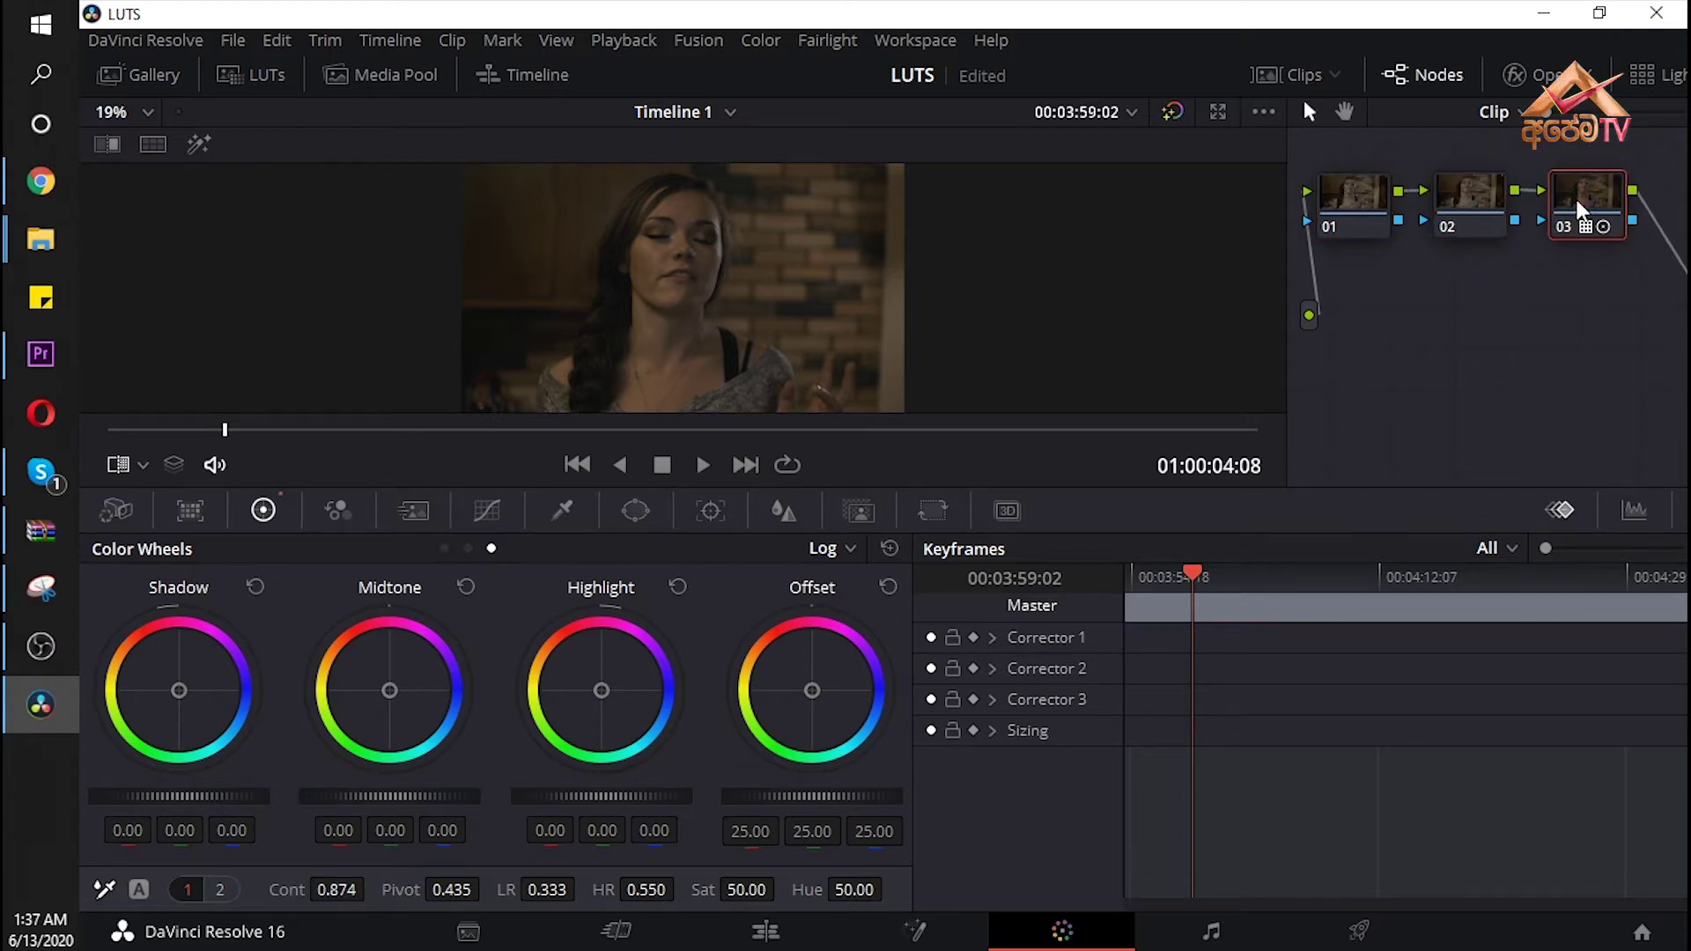
pyautogui.hotkey('ctrl', 'd')
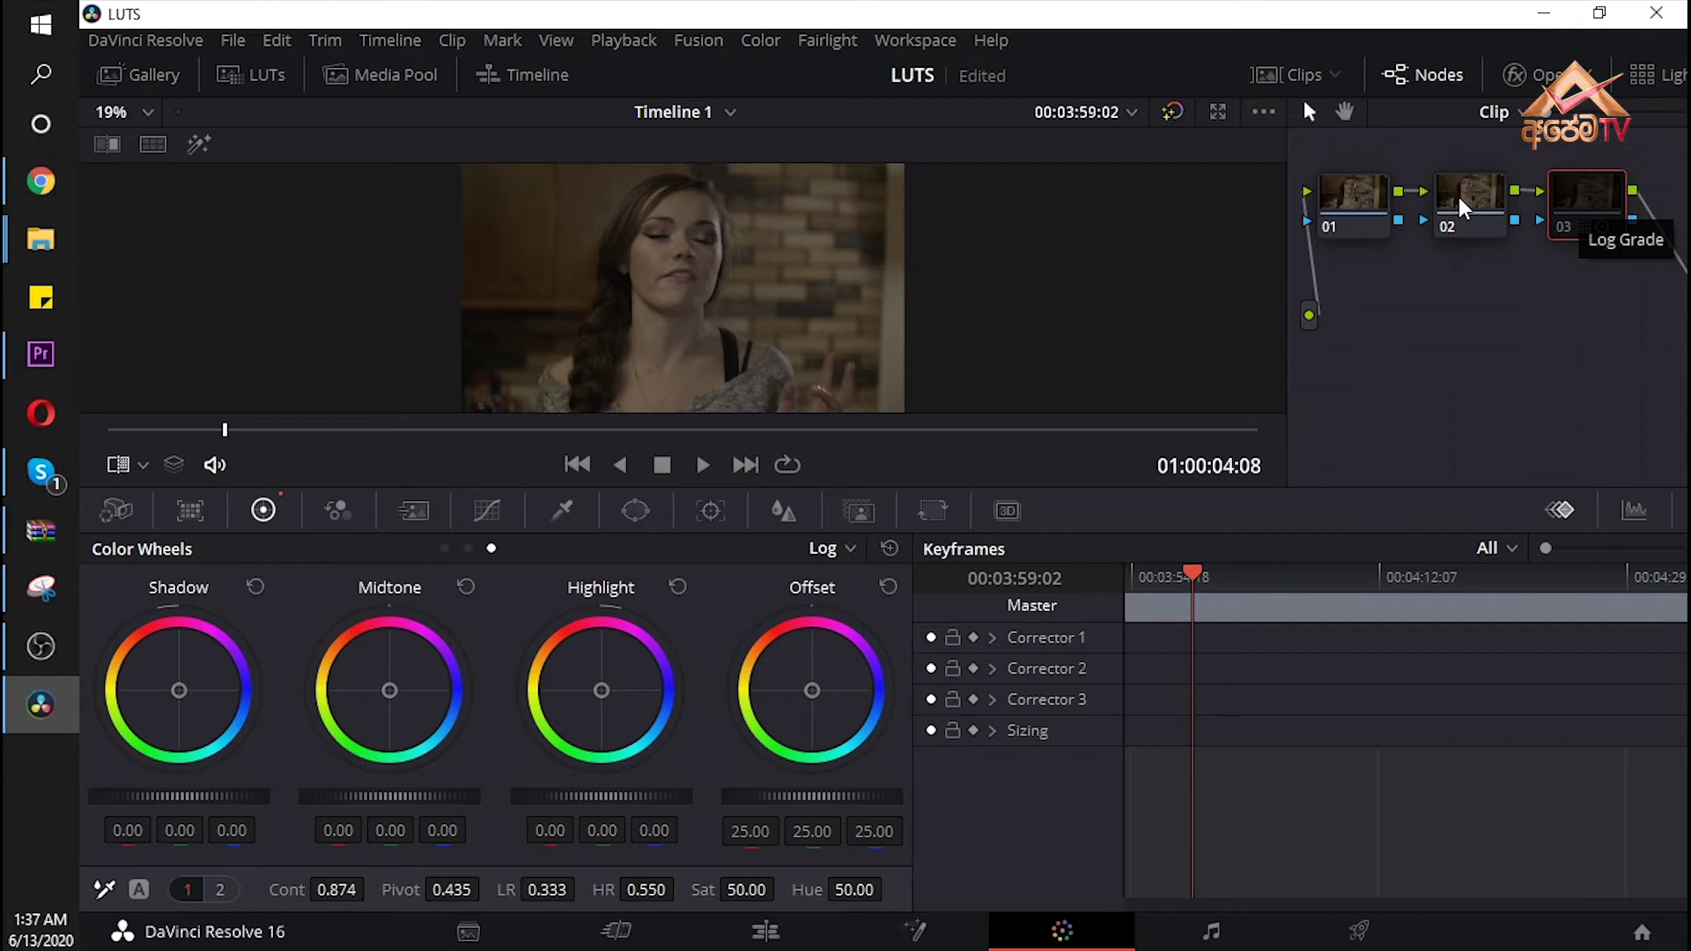
pyautogui.click(1464, 208)
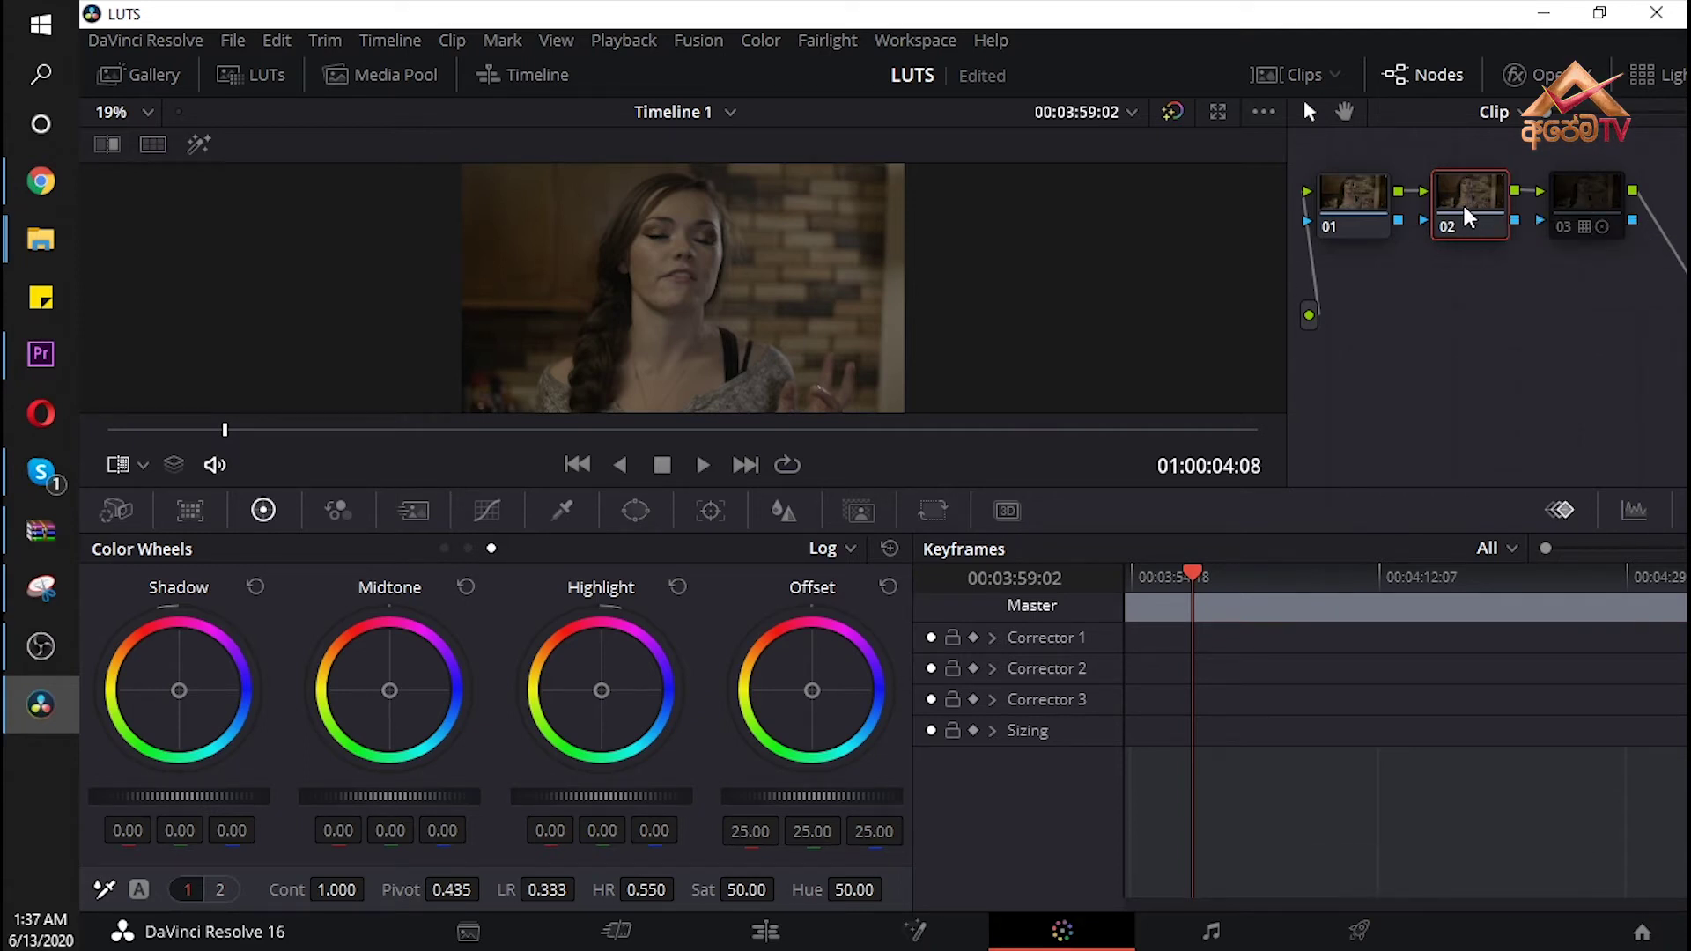
pyautogui.click(1581, 204)
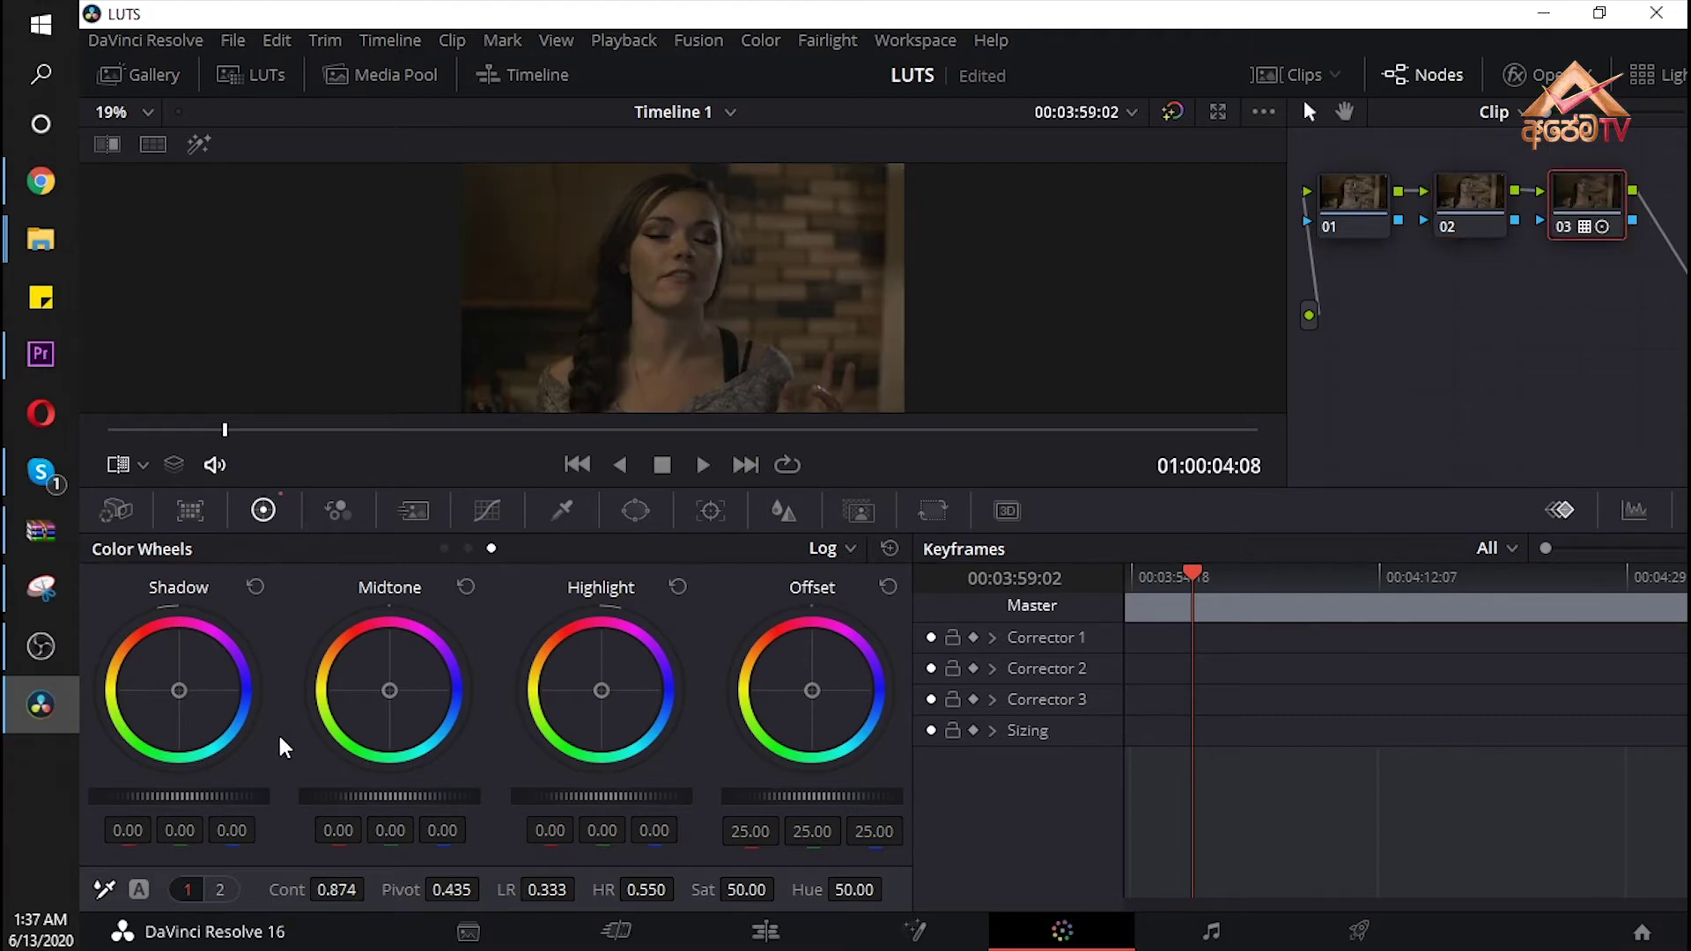
# - Set node 03's Log wheels: Shadow -0.01/-0.11/0.07, Midtone 0.00/0.02/0.00, Highlight 0.17, Hue 54.10
pyautogui.moveTo(156, 795)
pyautogui.mouseDown()
pyautogui.moveTo(190, 795)
pyautogui.moveTo(150, 796)
pyautogui.mouseUp()
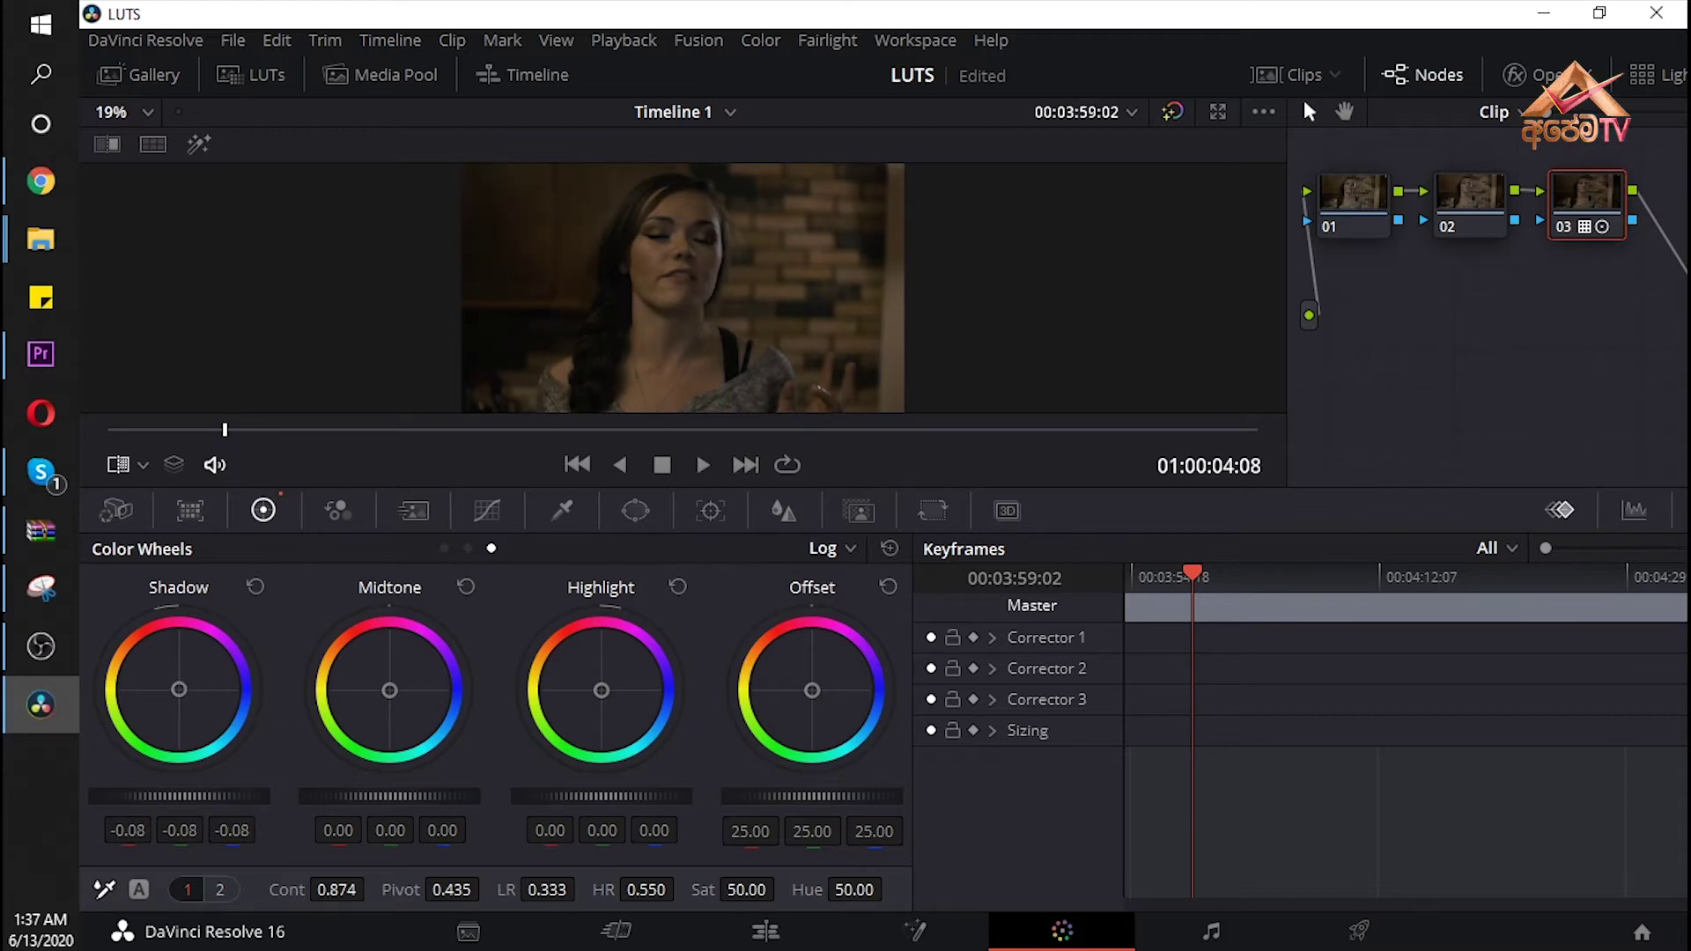
pyautogui.moveTo(537, 796); pyautogui.dragTo(617, 797)
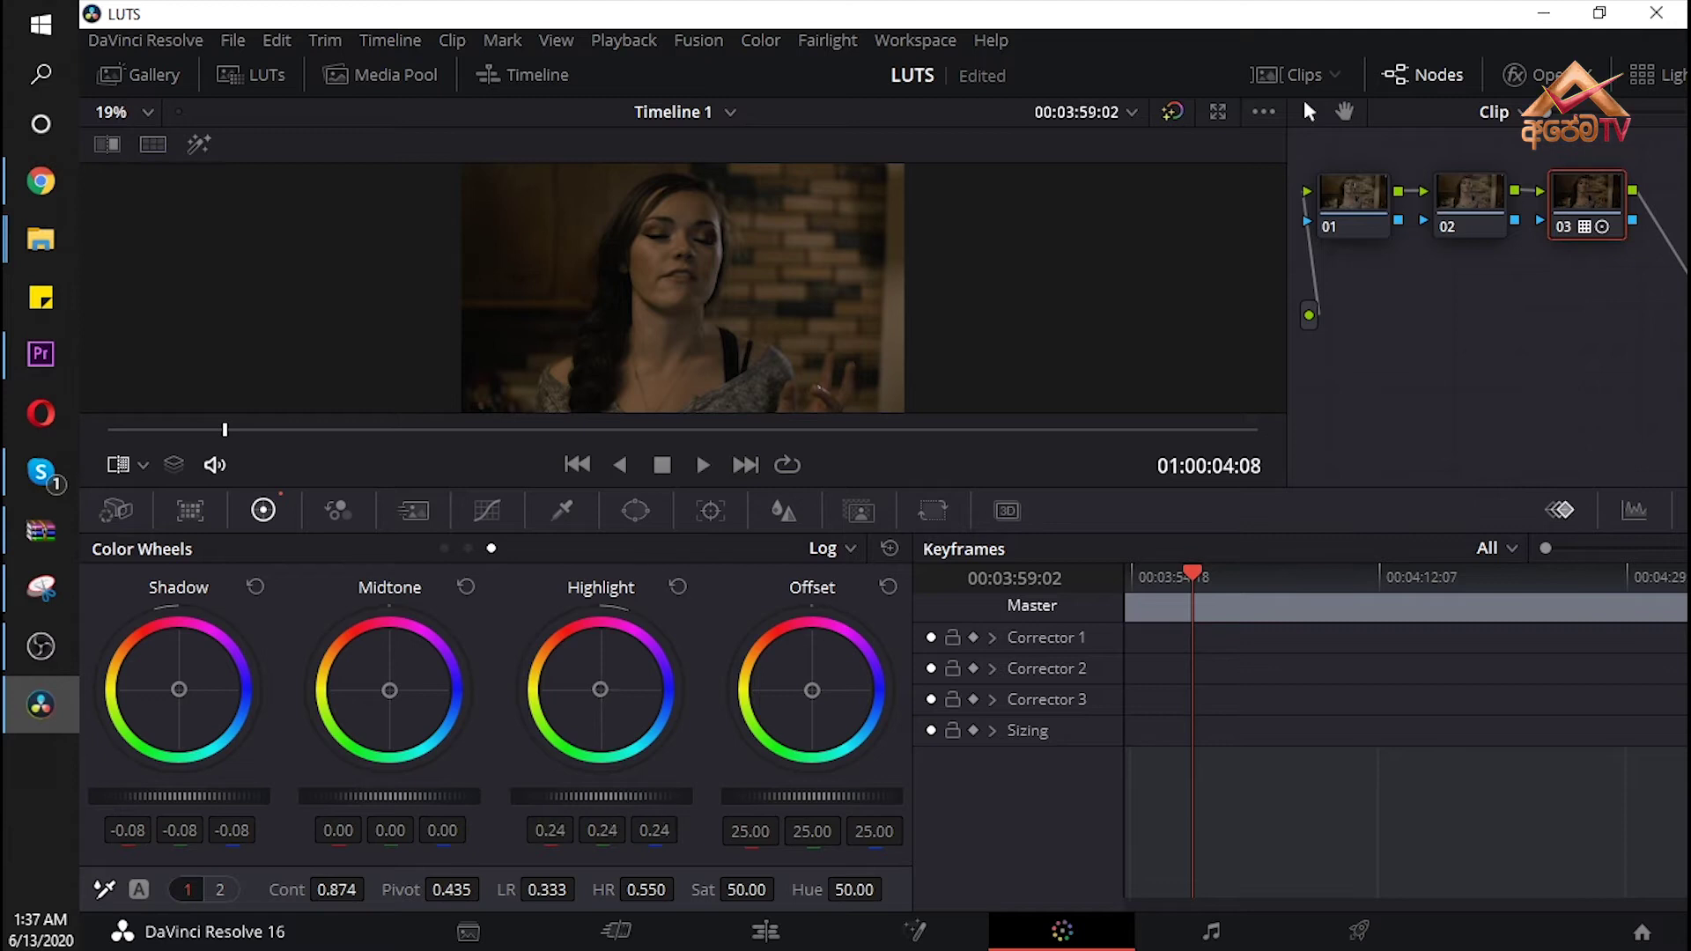
pyautogui.moveTo(335, 796); pyautogui.dragTo(356, 797)
pyautogui.moveTo(389, 690)
pyautogui.mouseDown()
pyautogui.moveTo(412, 694)
pyautogui.moveTo(383, 693)
pyautogui.mouseUp()
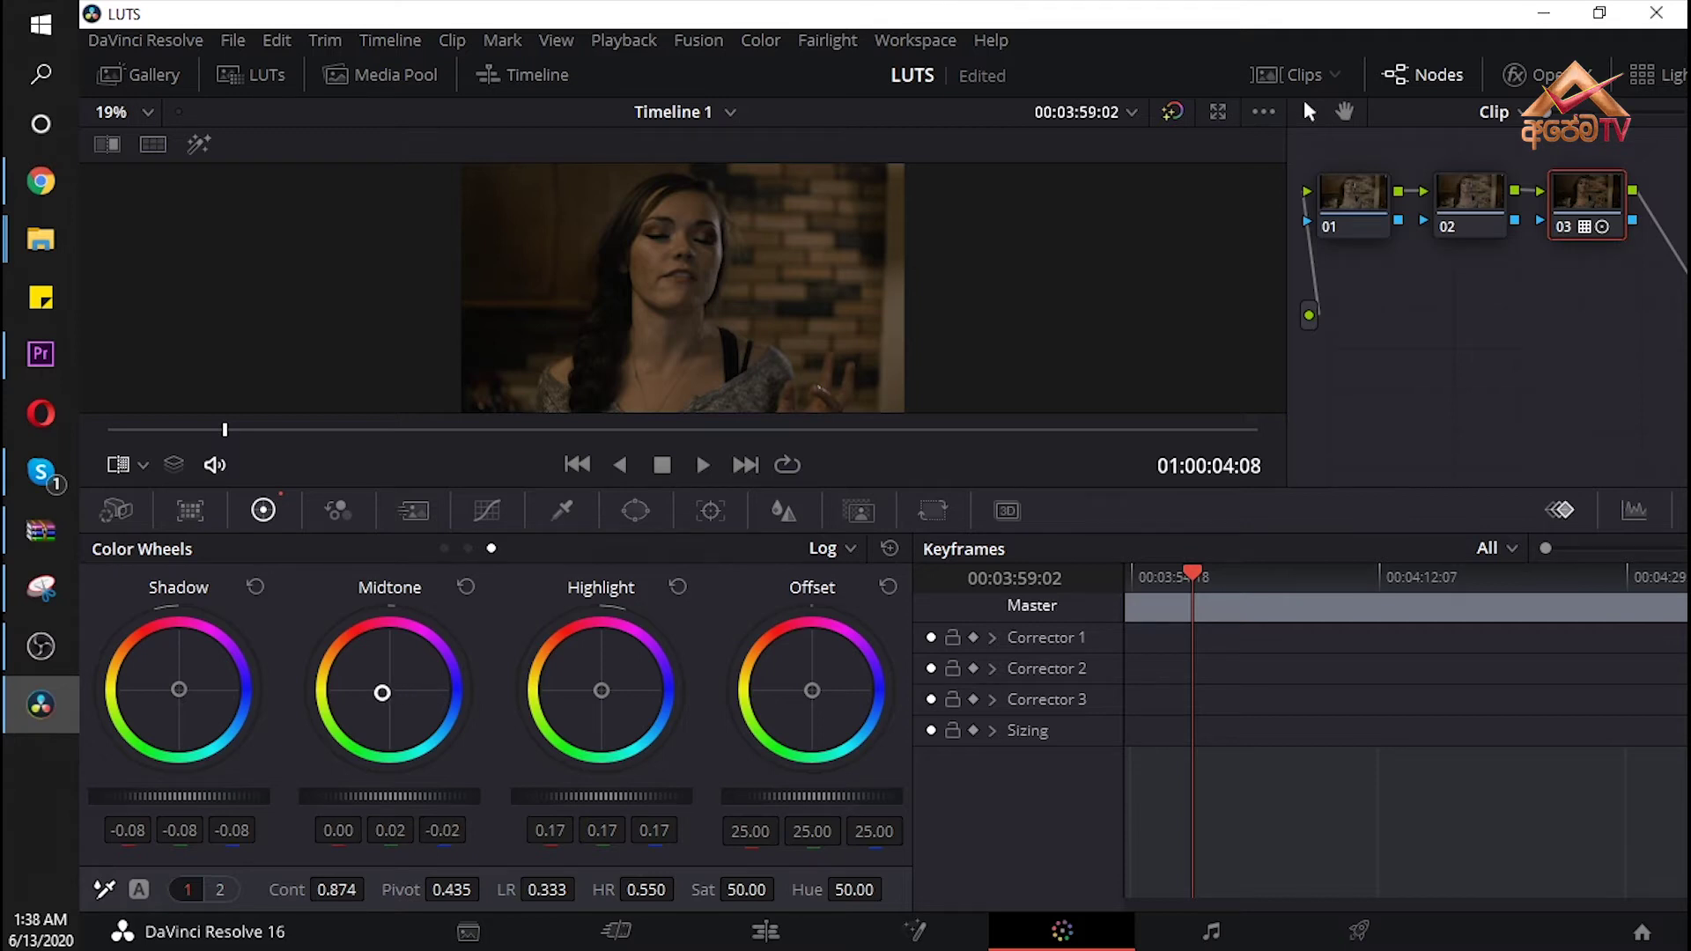
pyautogui.moveTo(167, 691); pyautogui.dragTo(185, 691)
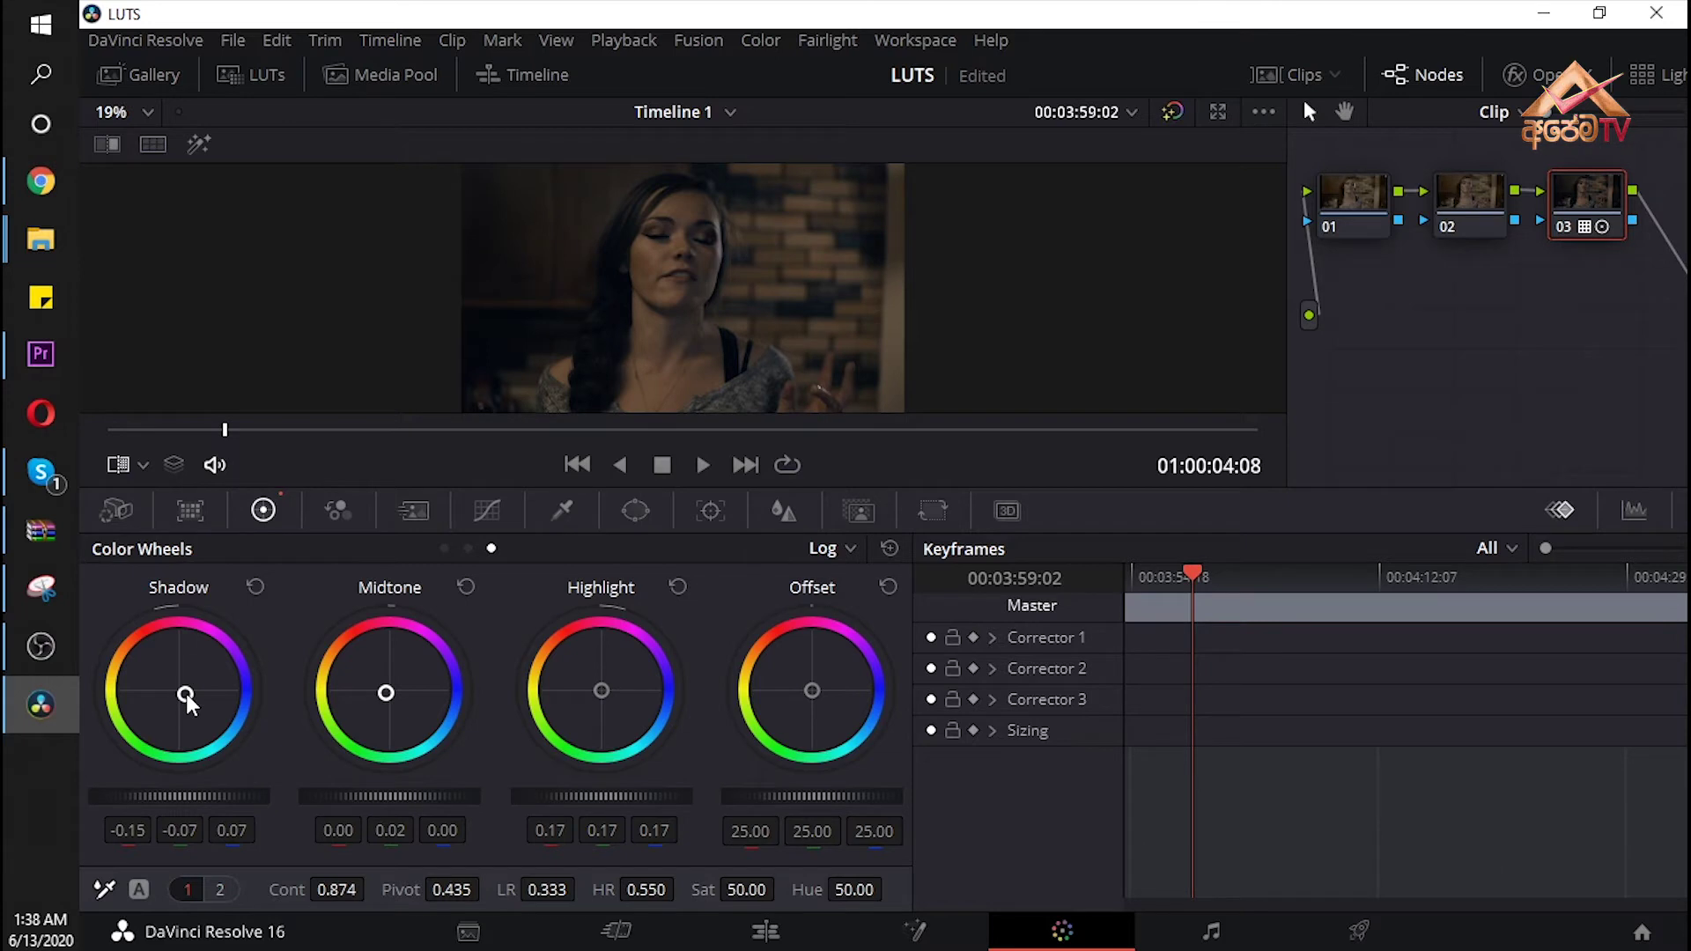
pyautogui.moveTo(186, 694); pyautogui.dragTo(191, 687)
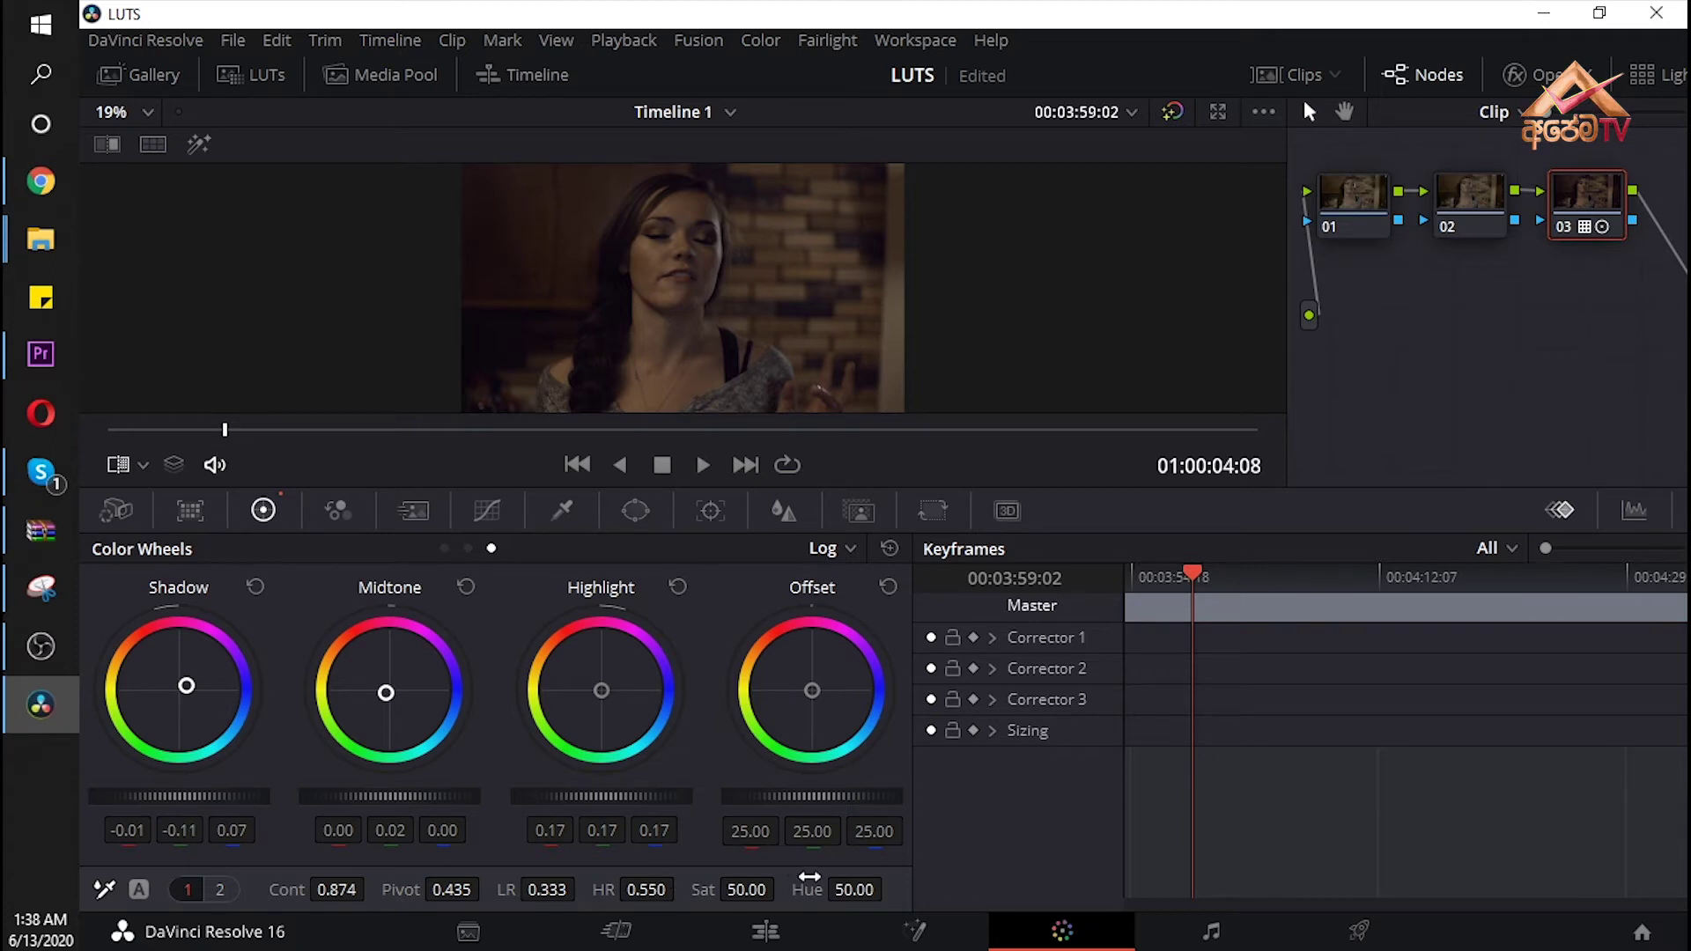
pyautogui.moveTo(854, 890)
pyautogui.mouseDown()
pyautogui.moveTo(882, 890)
pyautogui.moveTo(840, 893)
pyautogui.mouseUp()
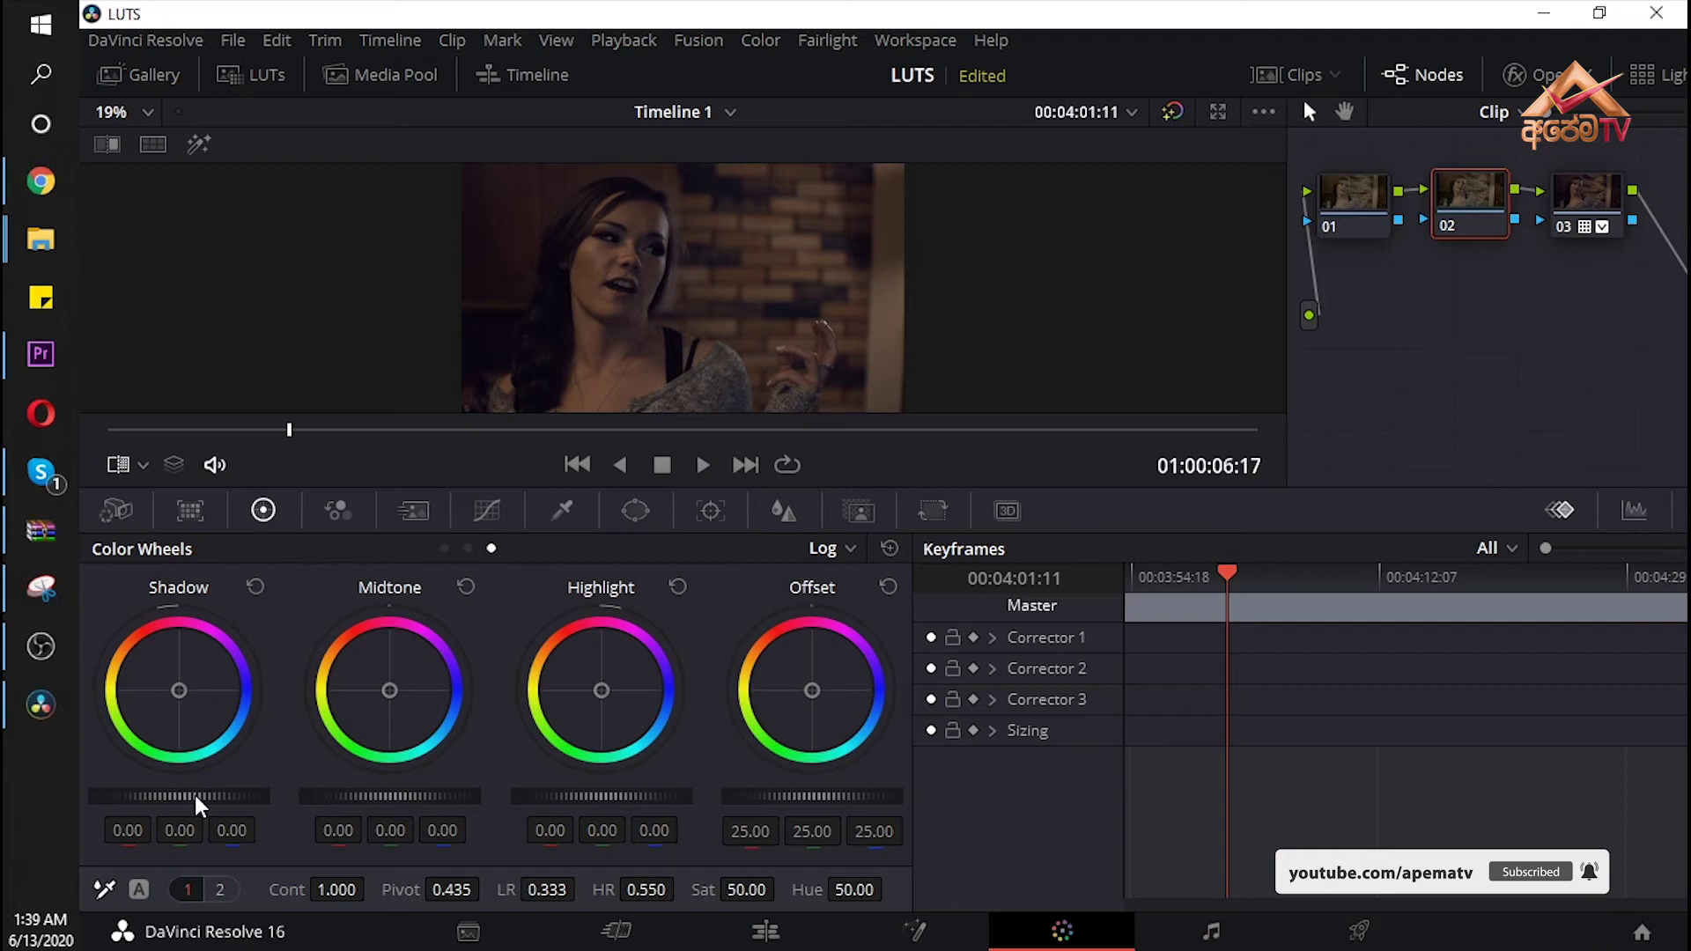
# - Raise node 02's Log Shadow wheel to about 0.24 on all channels
pyautogui.moveTo(194, 796); pyautogui.dragTo(211, 796)
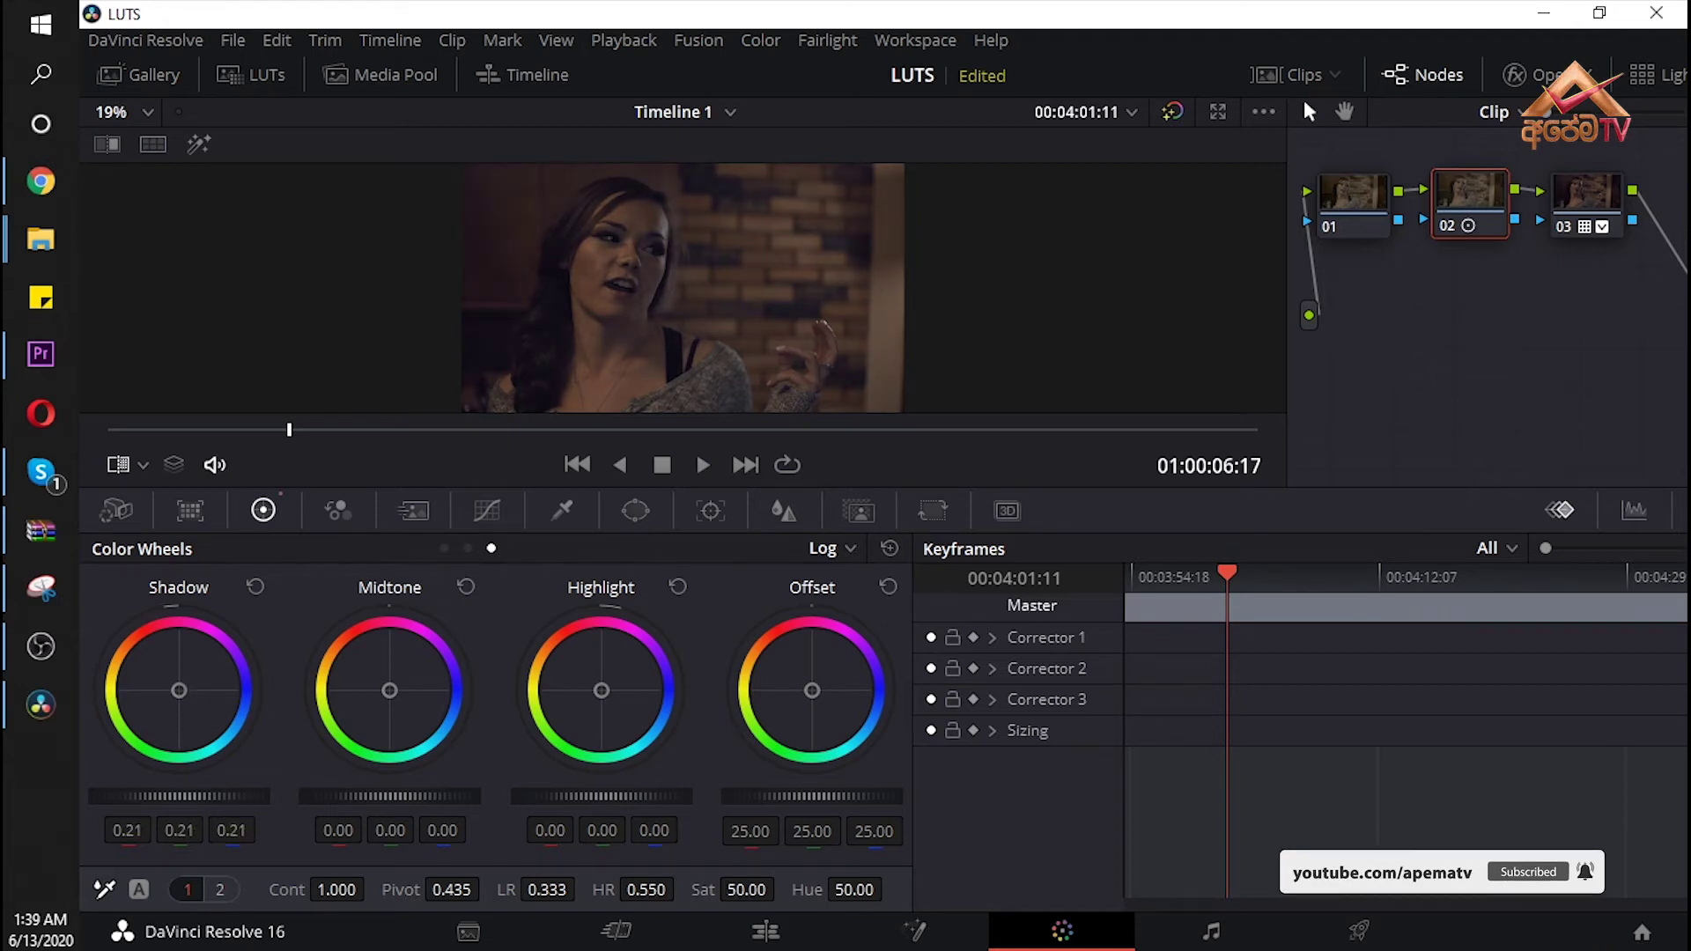
pyautogui.moveTo(211, 796); pyautogui.dragTo(231, 796)
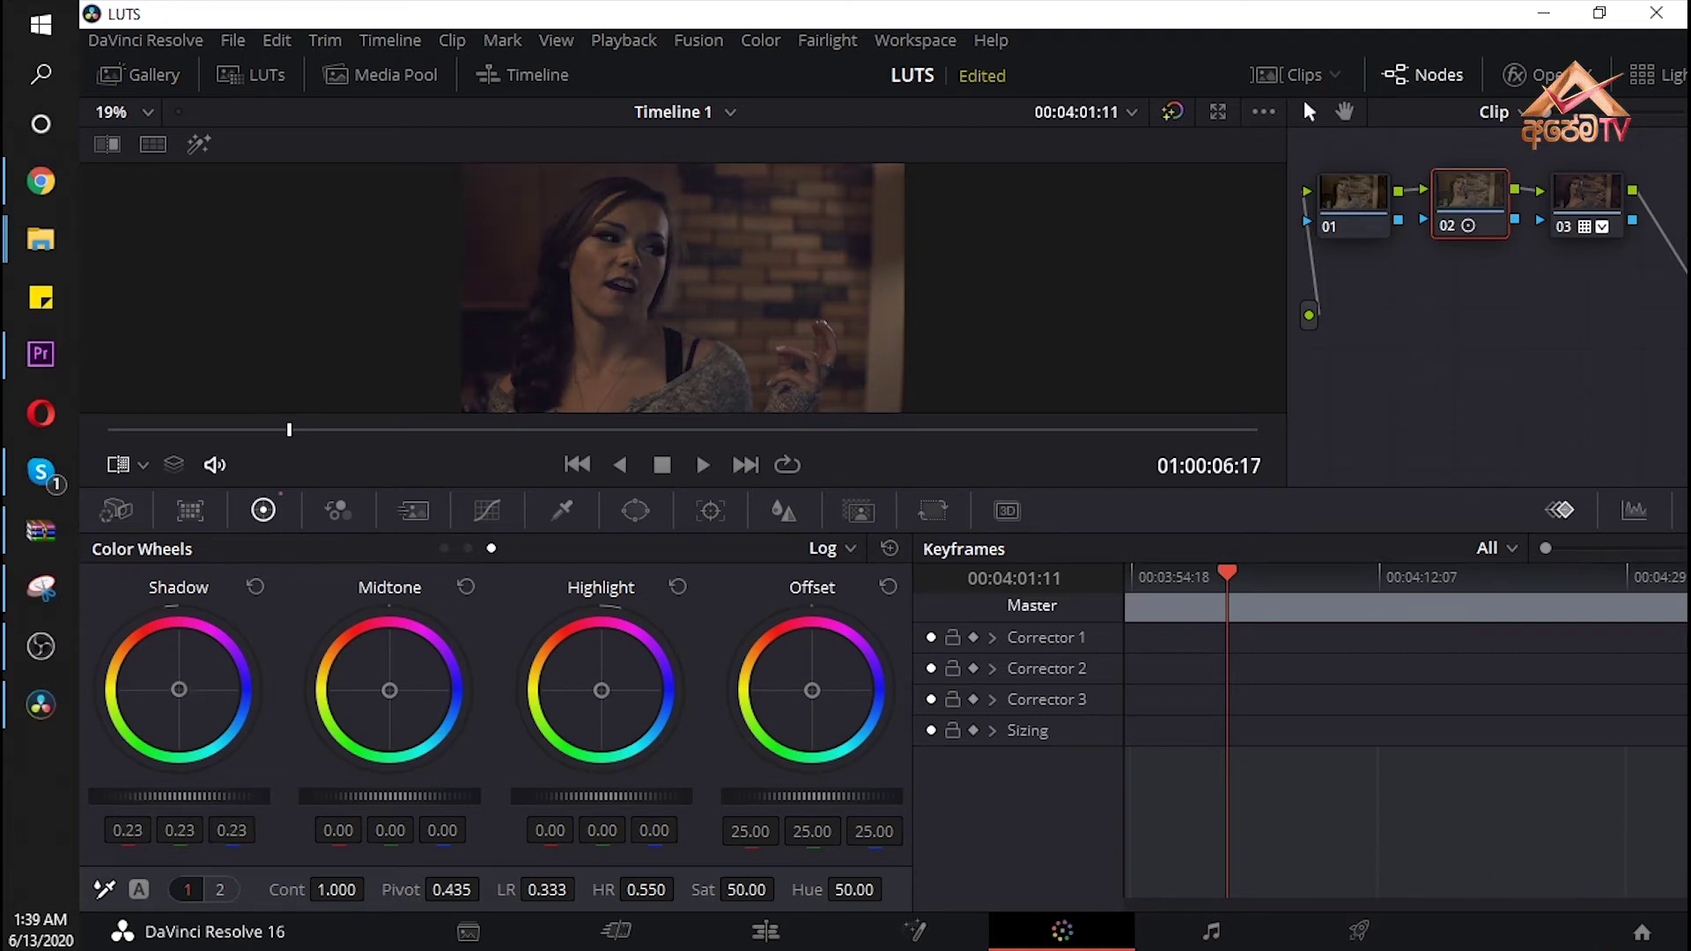
# - Compare with node 03, return to node 02, and switch the wheels to Primaries Wheels
pyautogui.click(1587, 187)
pyautogui.click(1462, 192)
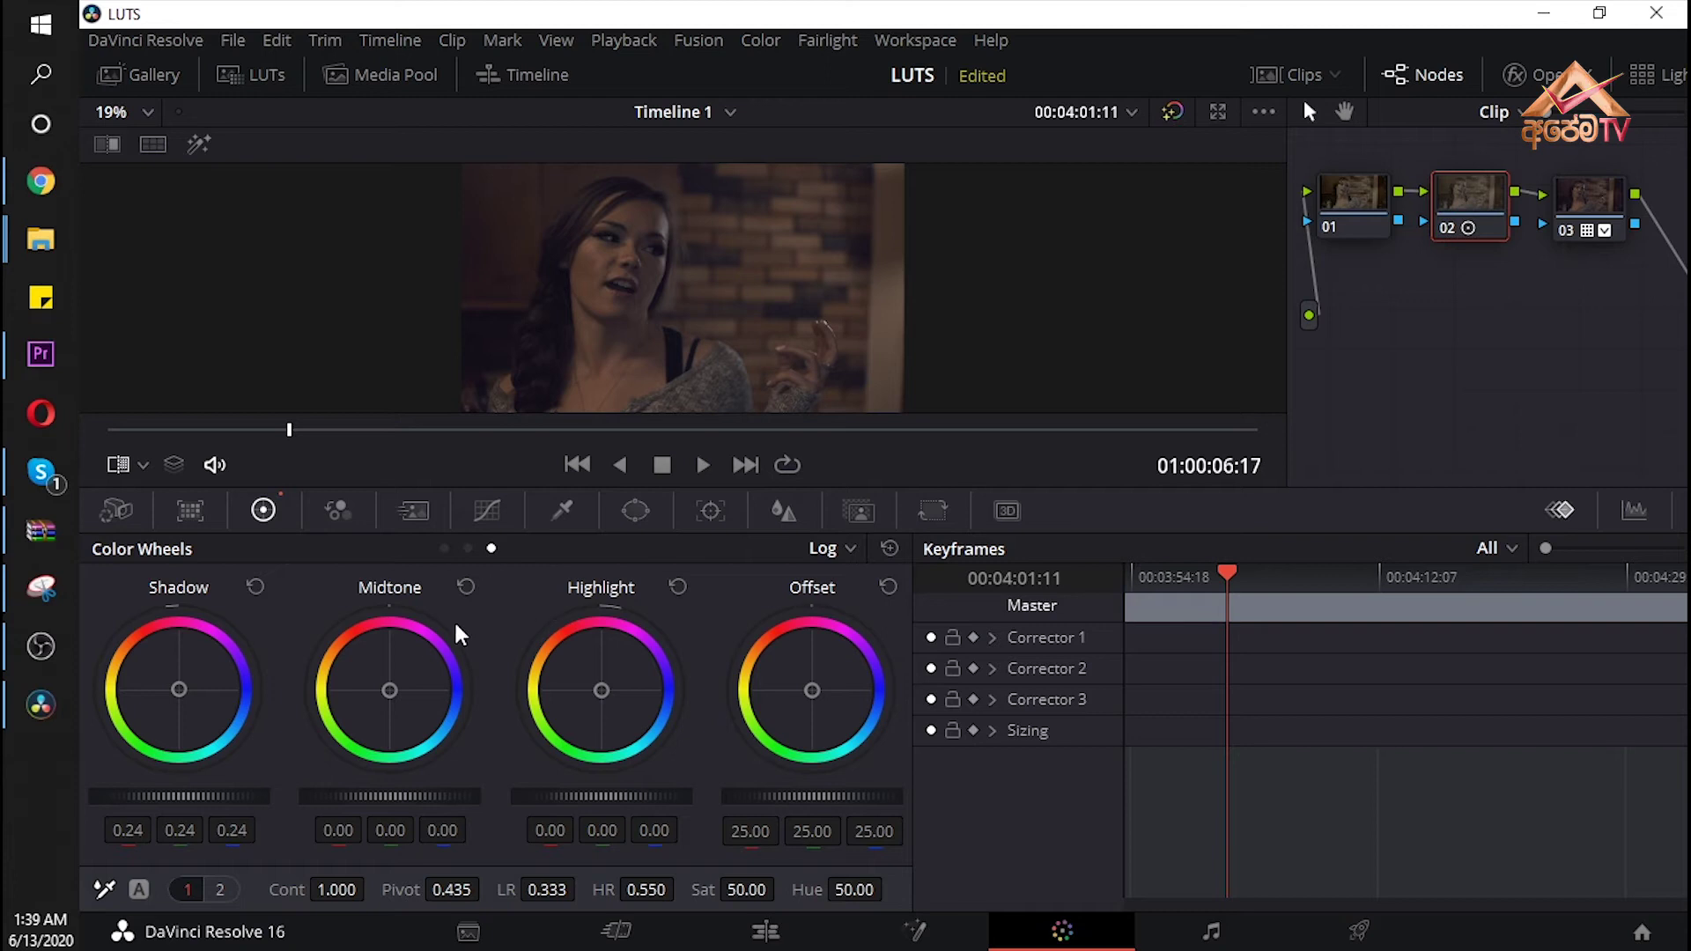
pyautogui.moveTo(389, 690); pyautogui.dragTo(371, 691)
pyautogui.click(832, 548)
pyautogui.click(851, 584)
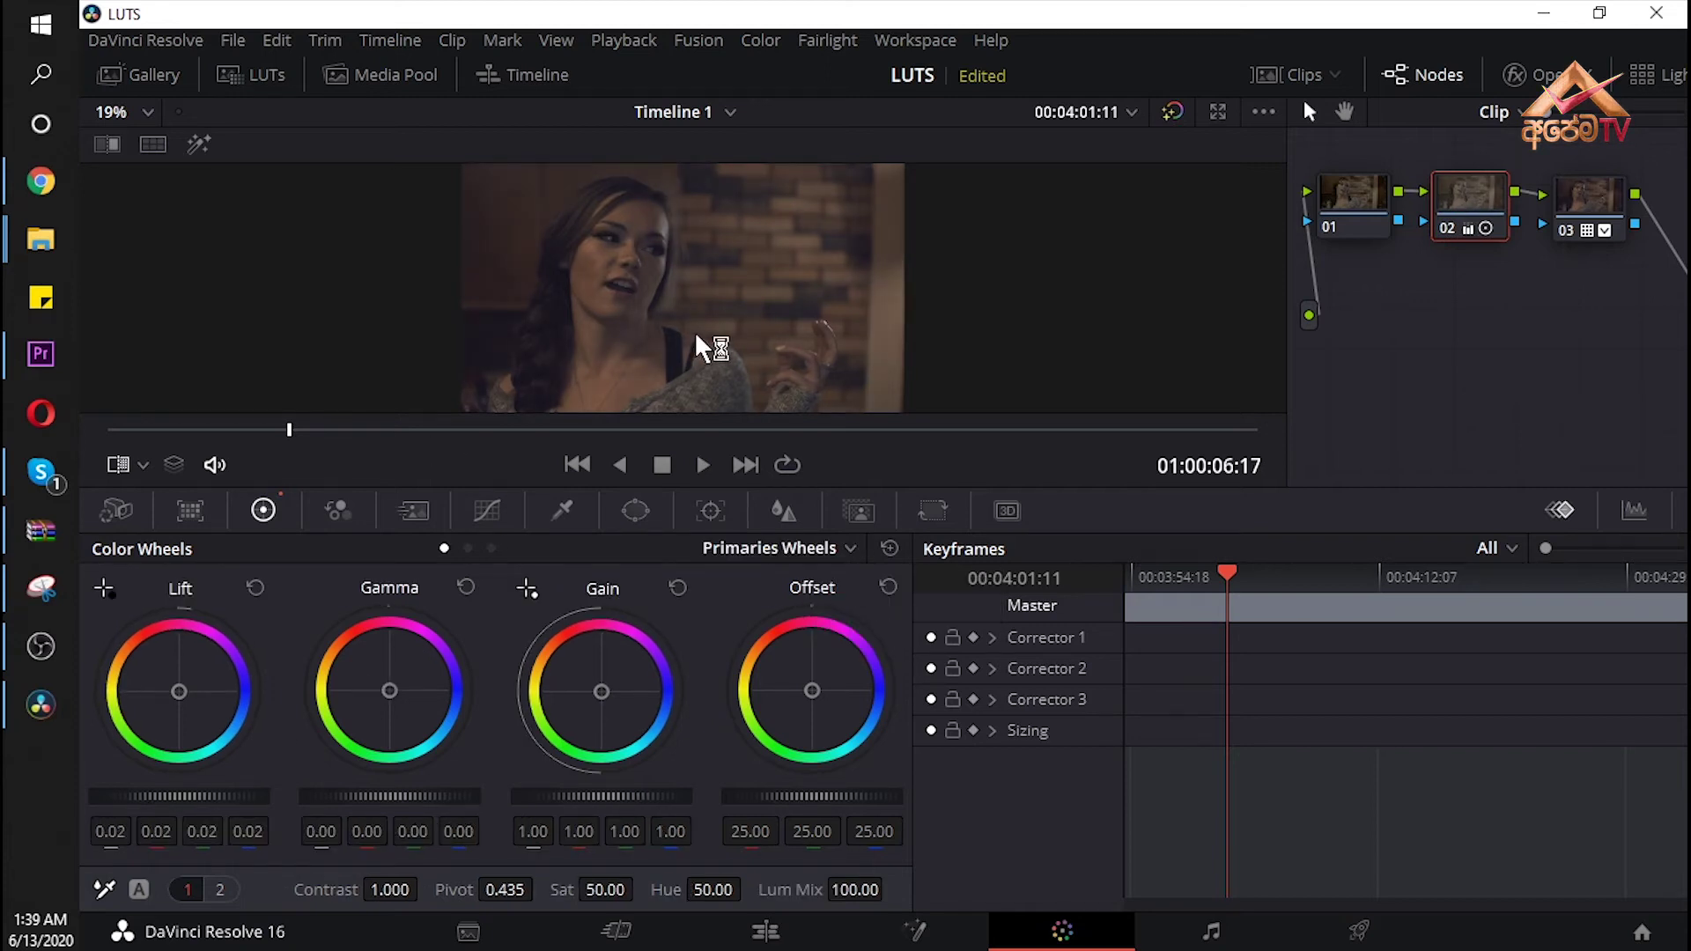
# - After a brief playback check, set Gain to 1.05 and Offset to 26.10, and nudge Lift toward blue
pyautogui.click(702, 464)
pyautogui.press('space')
pyautogui.moveTo(569, 795); pyautogui.dragTo(608, 795)
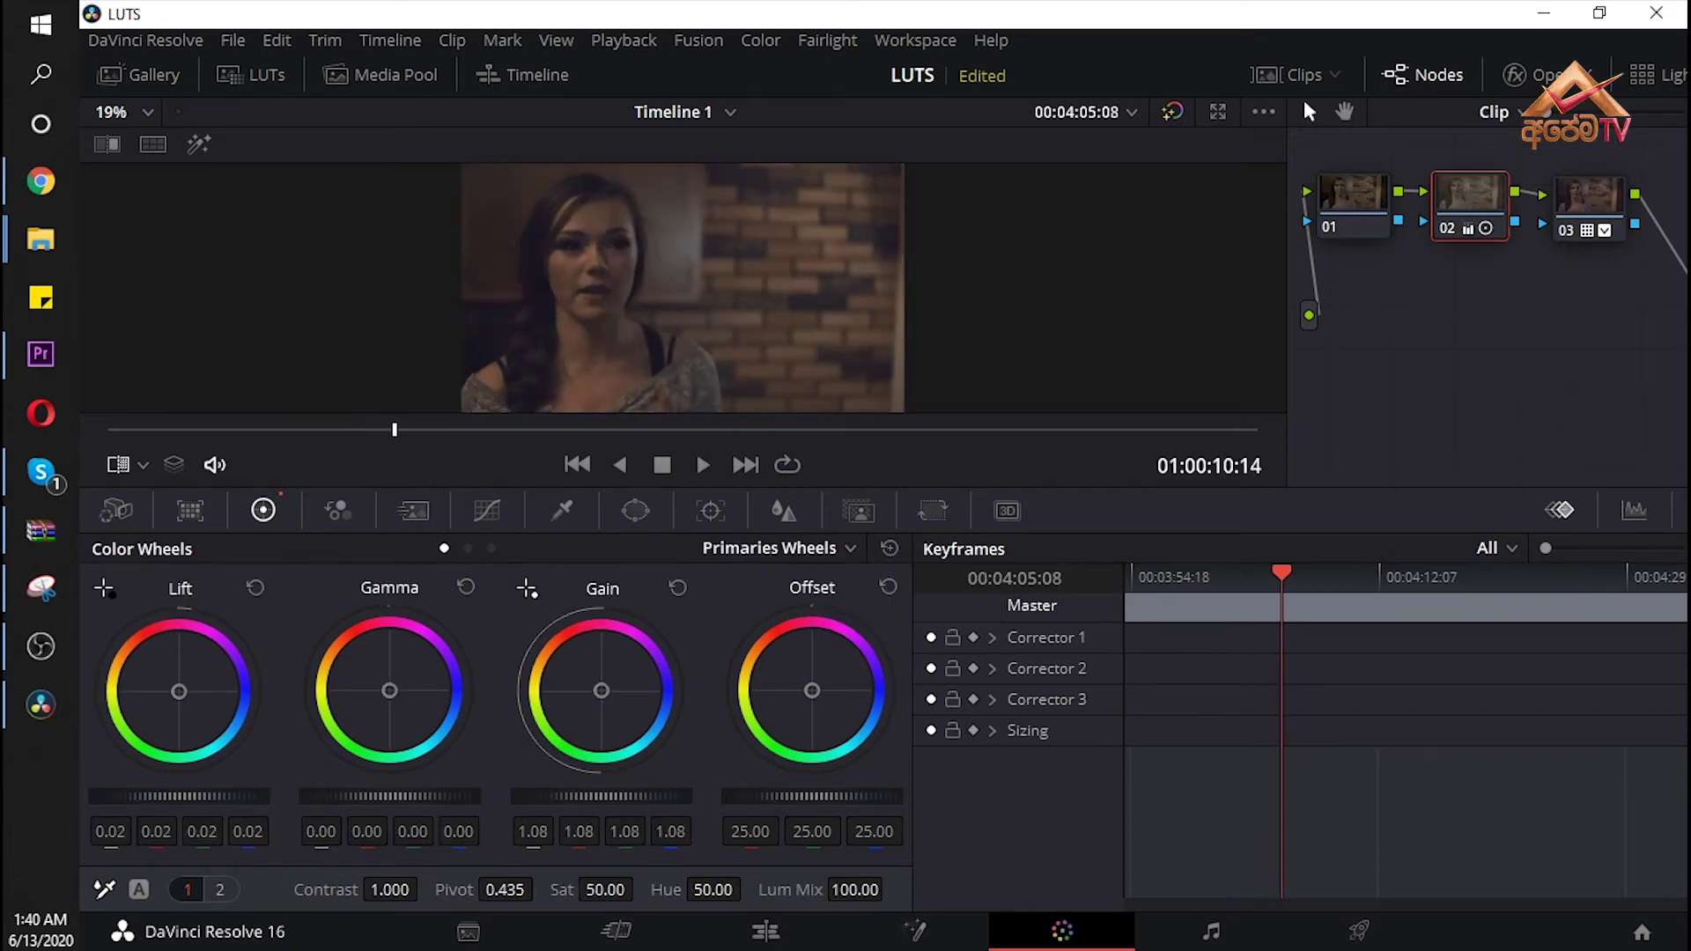
pyautogui.moveTo(860, 795); pyautogui.dragTo(889, 795)
pyautogui.moveTo(178, 692); pyautogui.dragTo(180, 692)
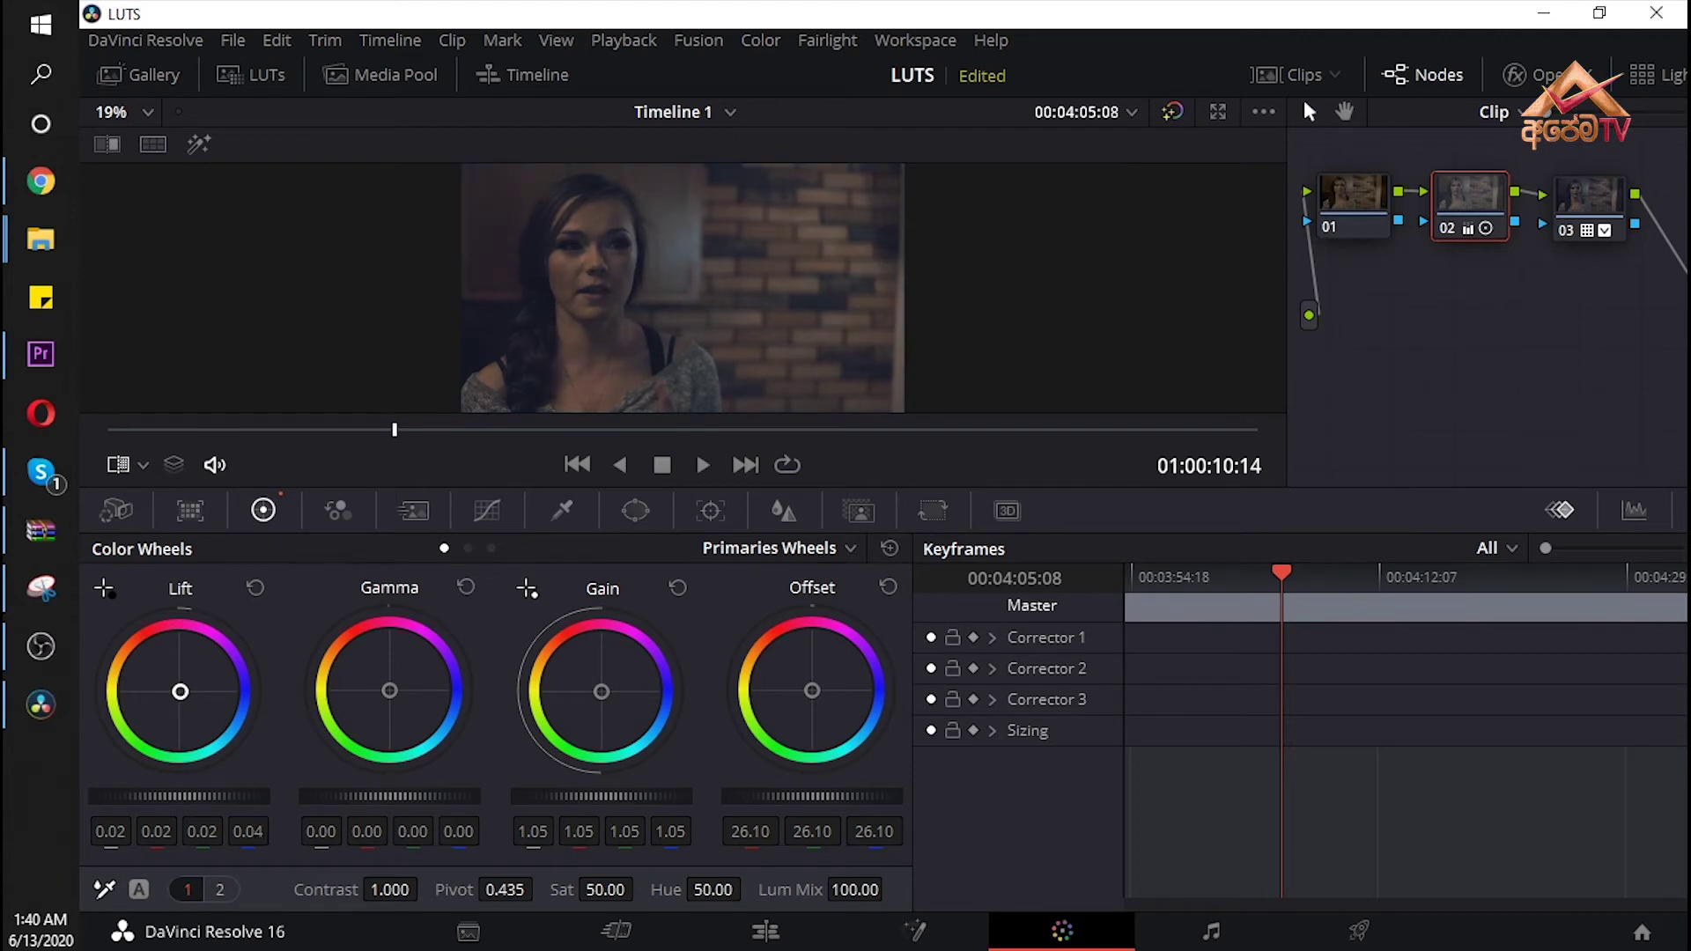
pyautogui.click(1593, 196)
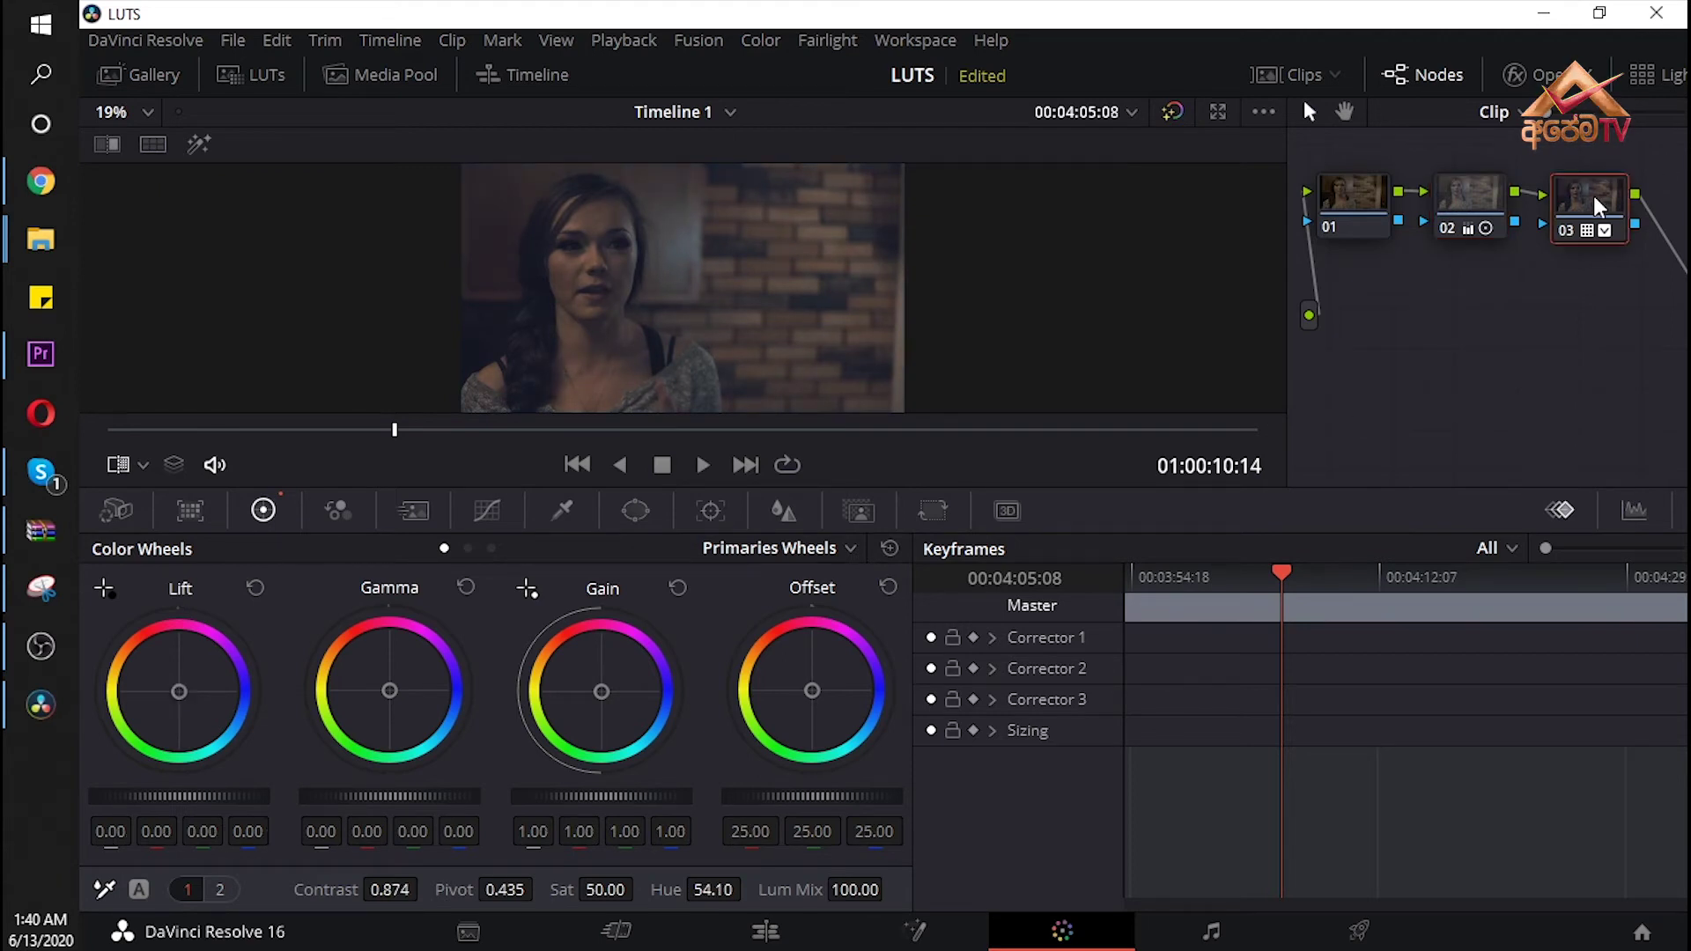
pyautogui.click(1473, 203)
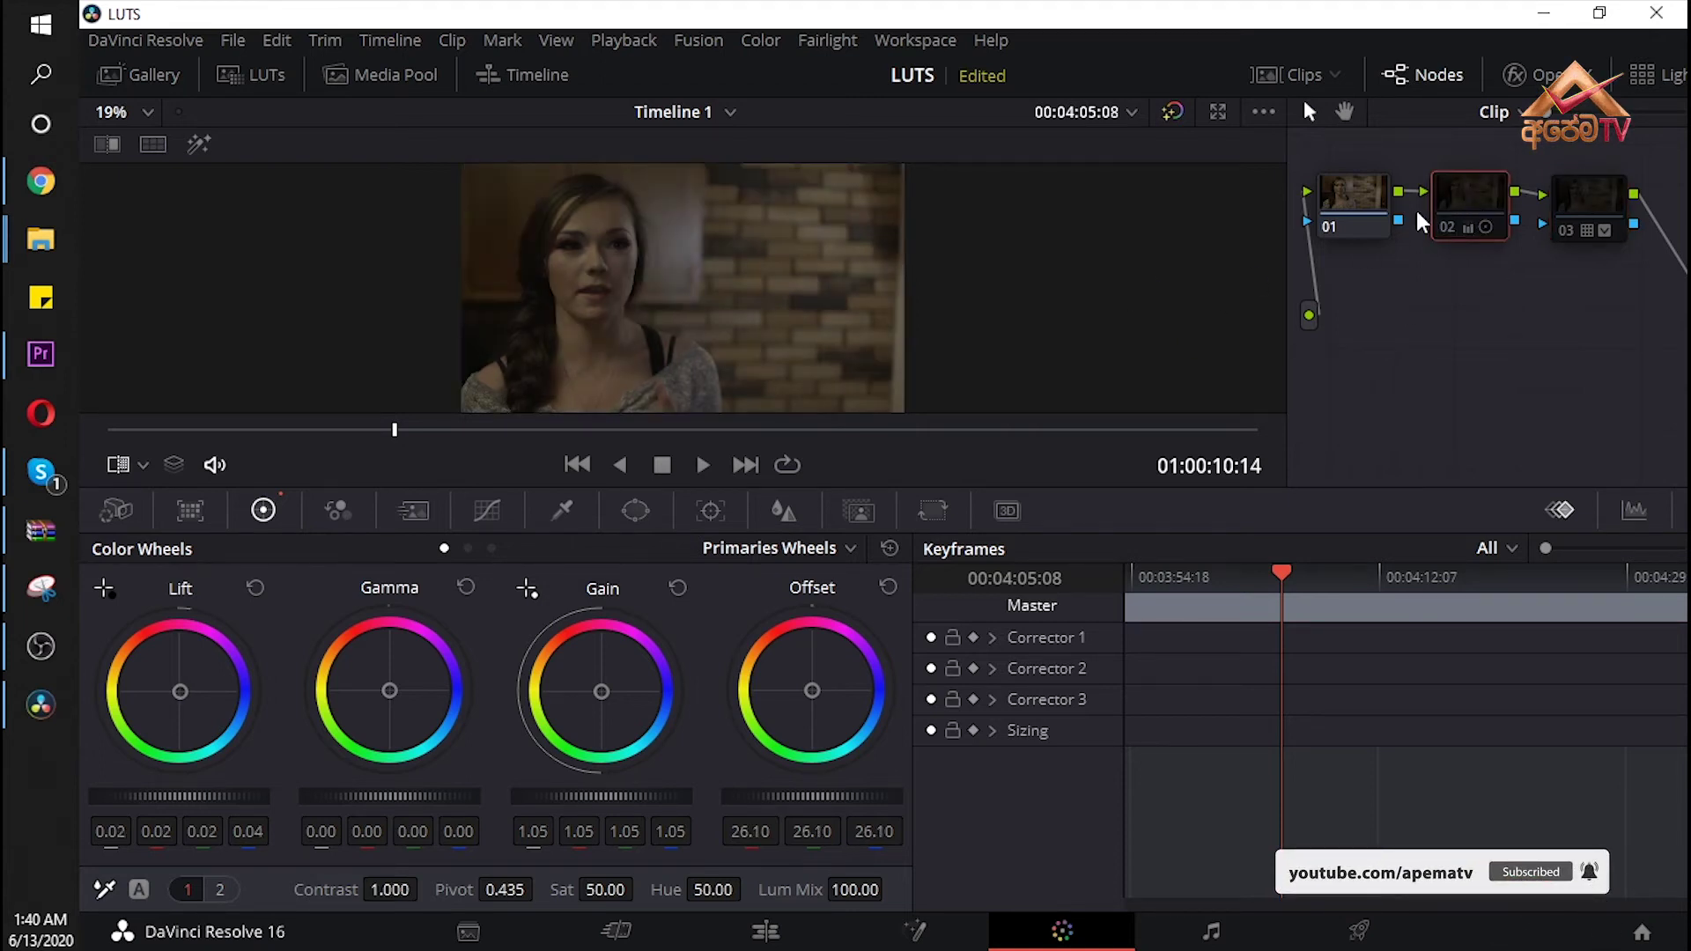
pyautogui.click(1462, 227)
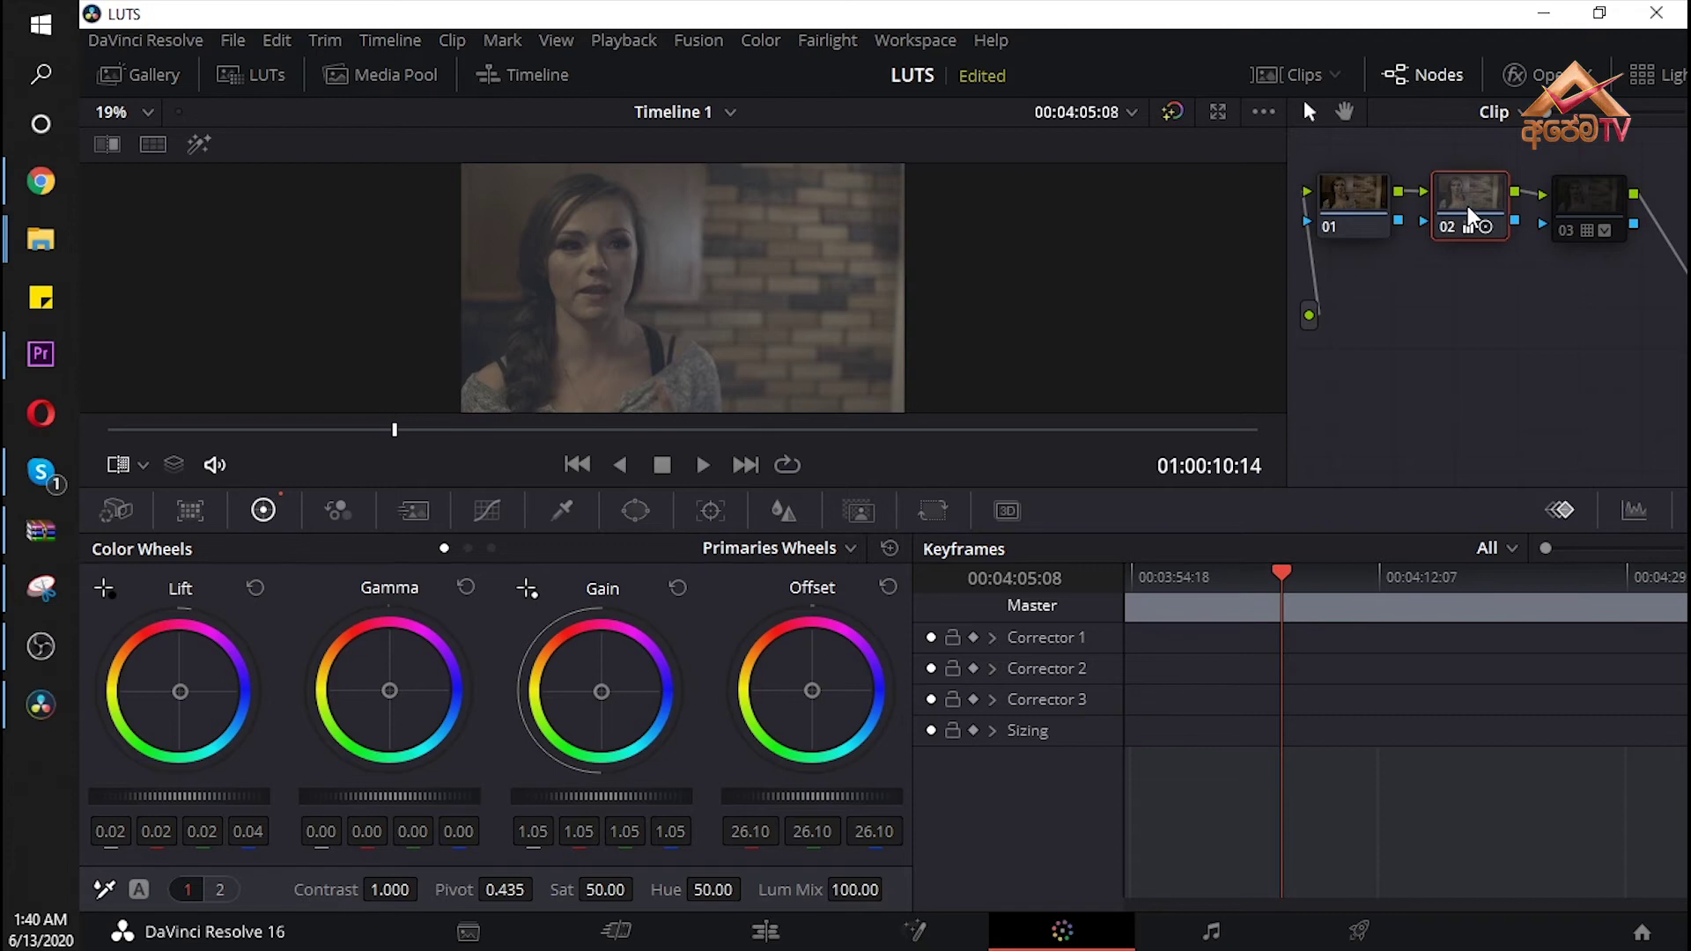
pyautogui.click(1596, 197)
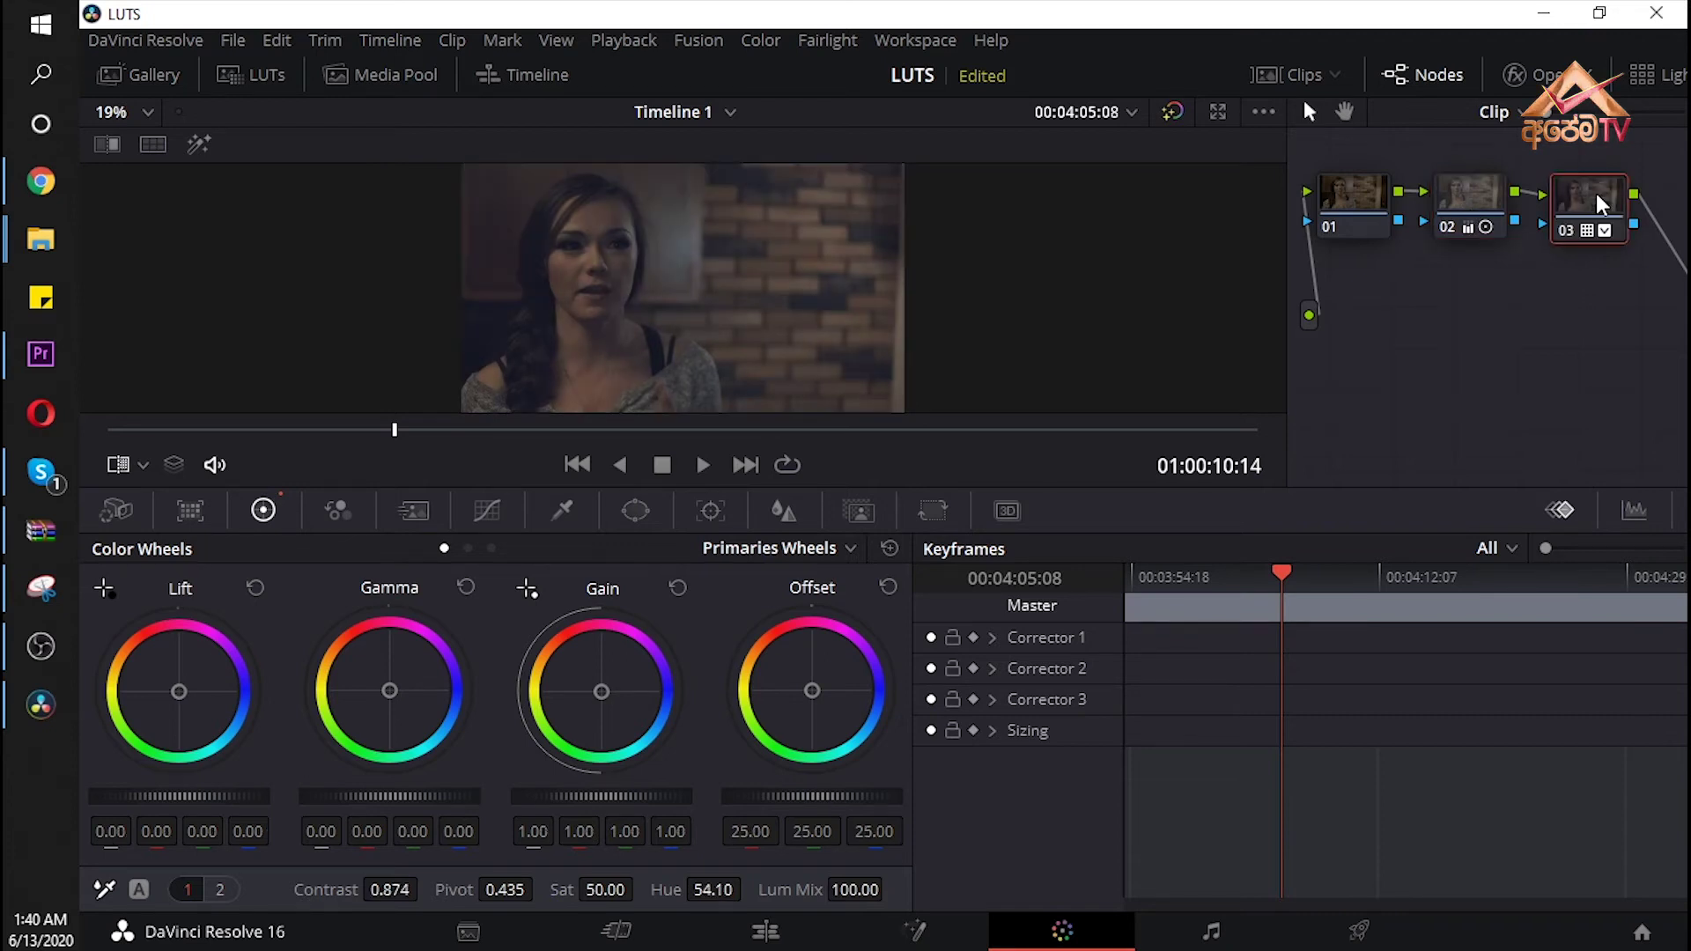
pyautogui.click(1466, 214)
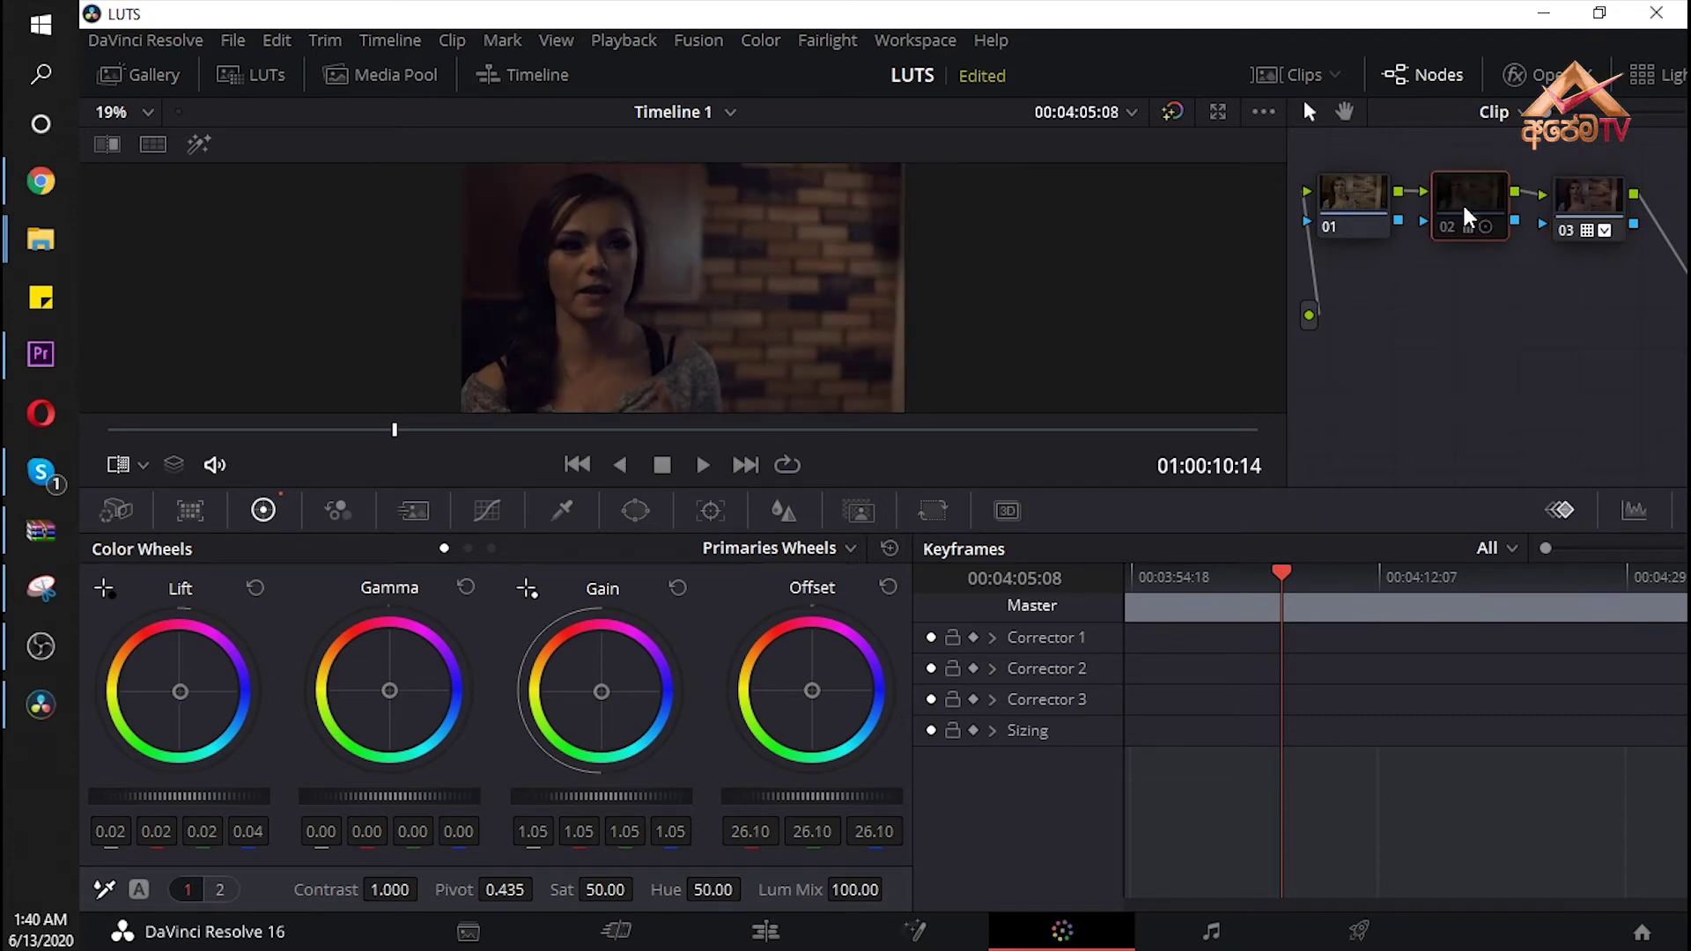
pyautogui.press('space')
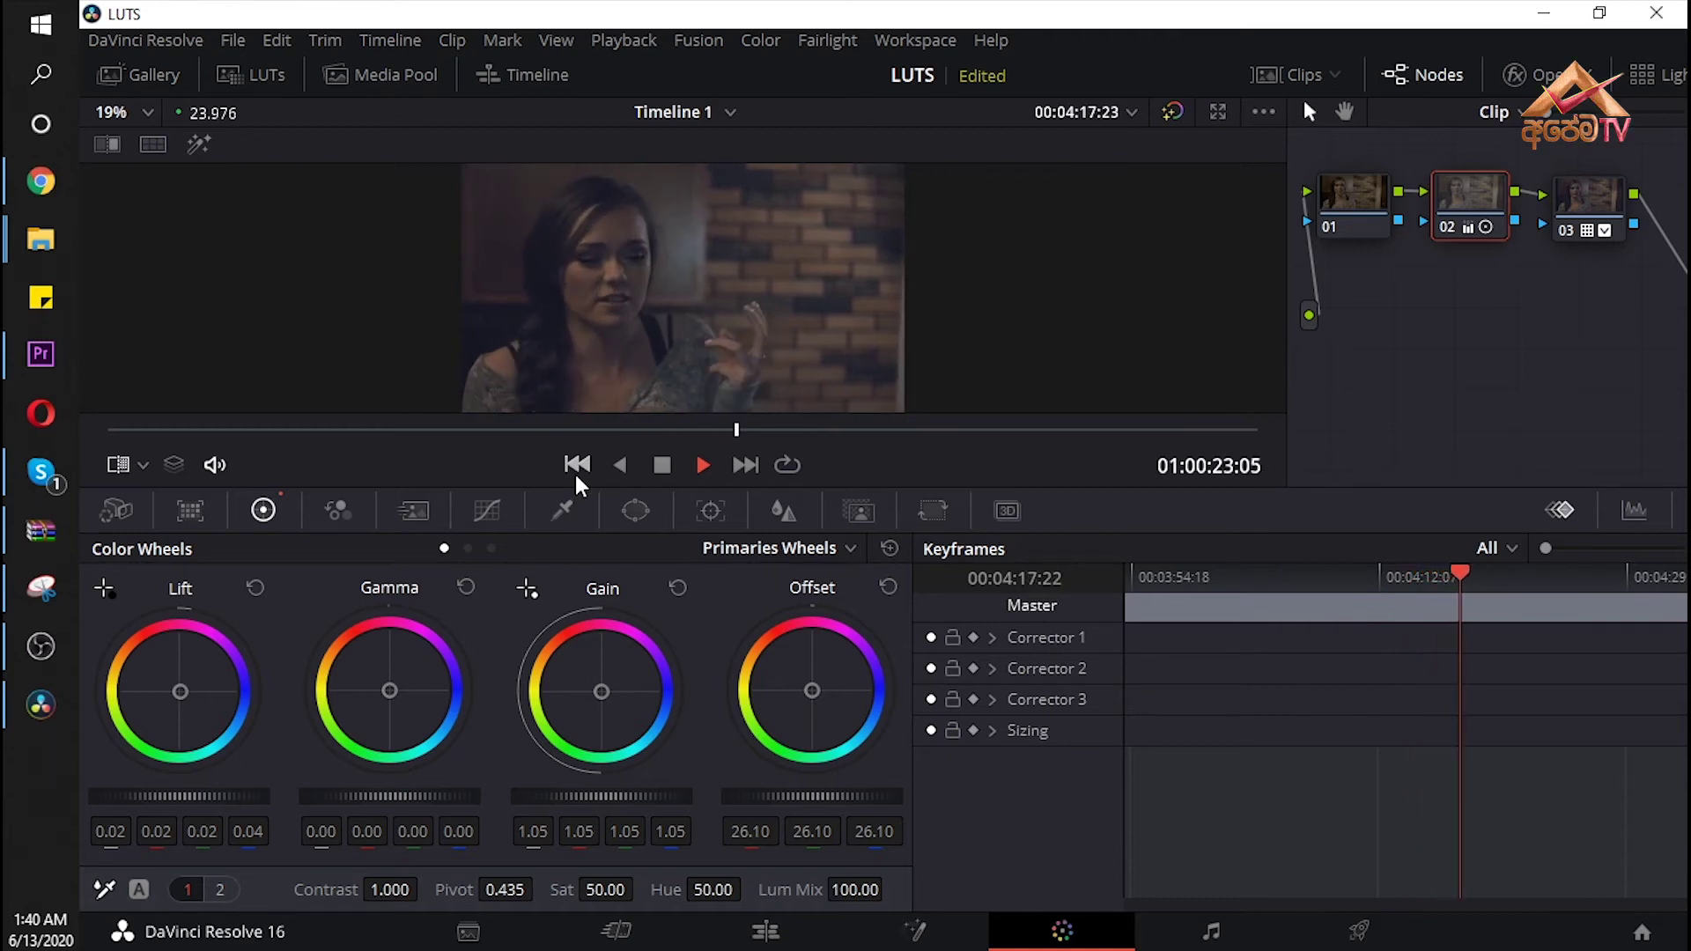
pyautogui.press('space')
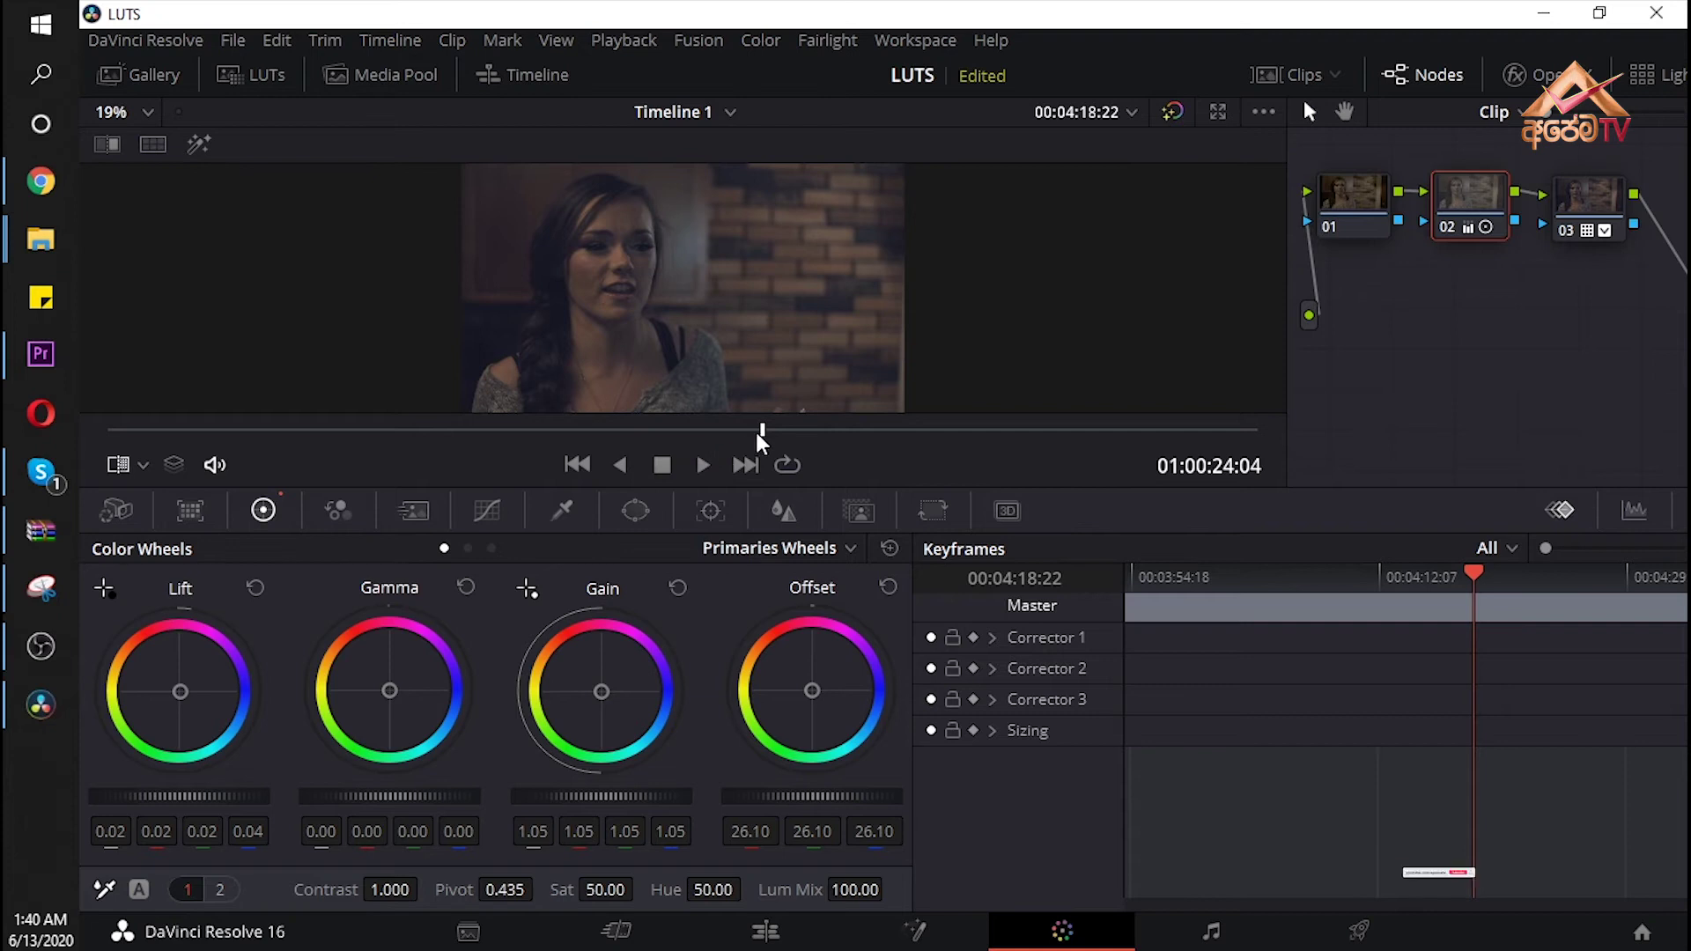
pyautogui.moveTo(762, 430); pyautogui.dragTo(585, 431)
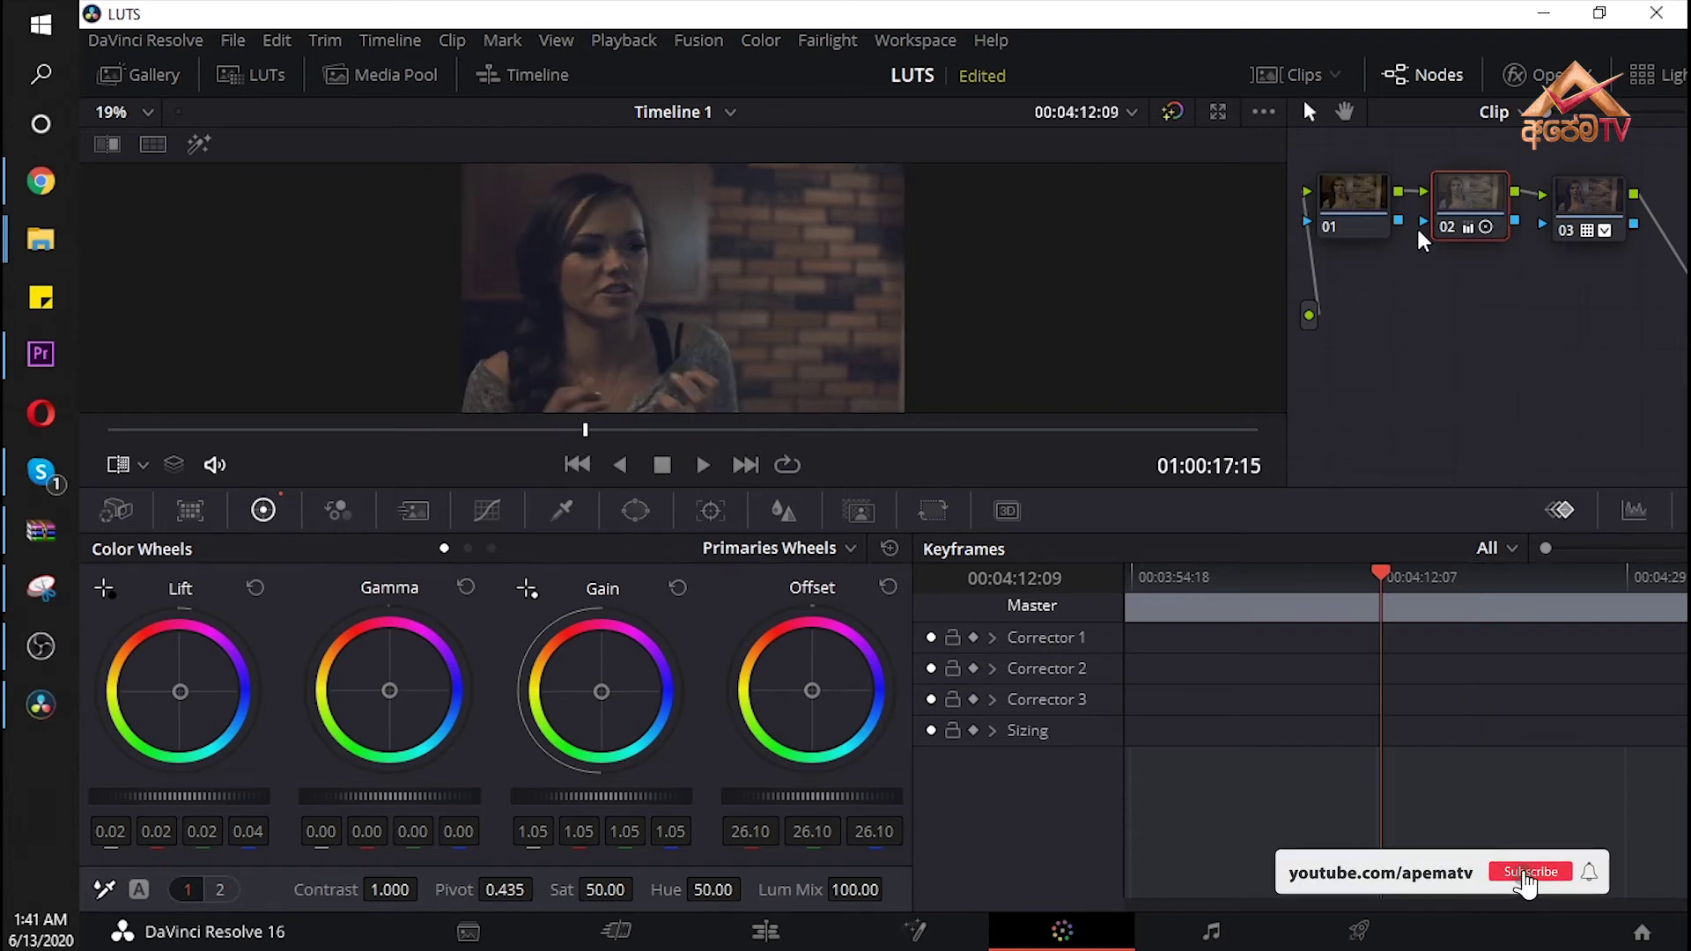
pyautogui.click(1577, 206)
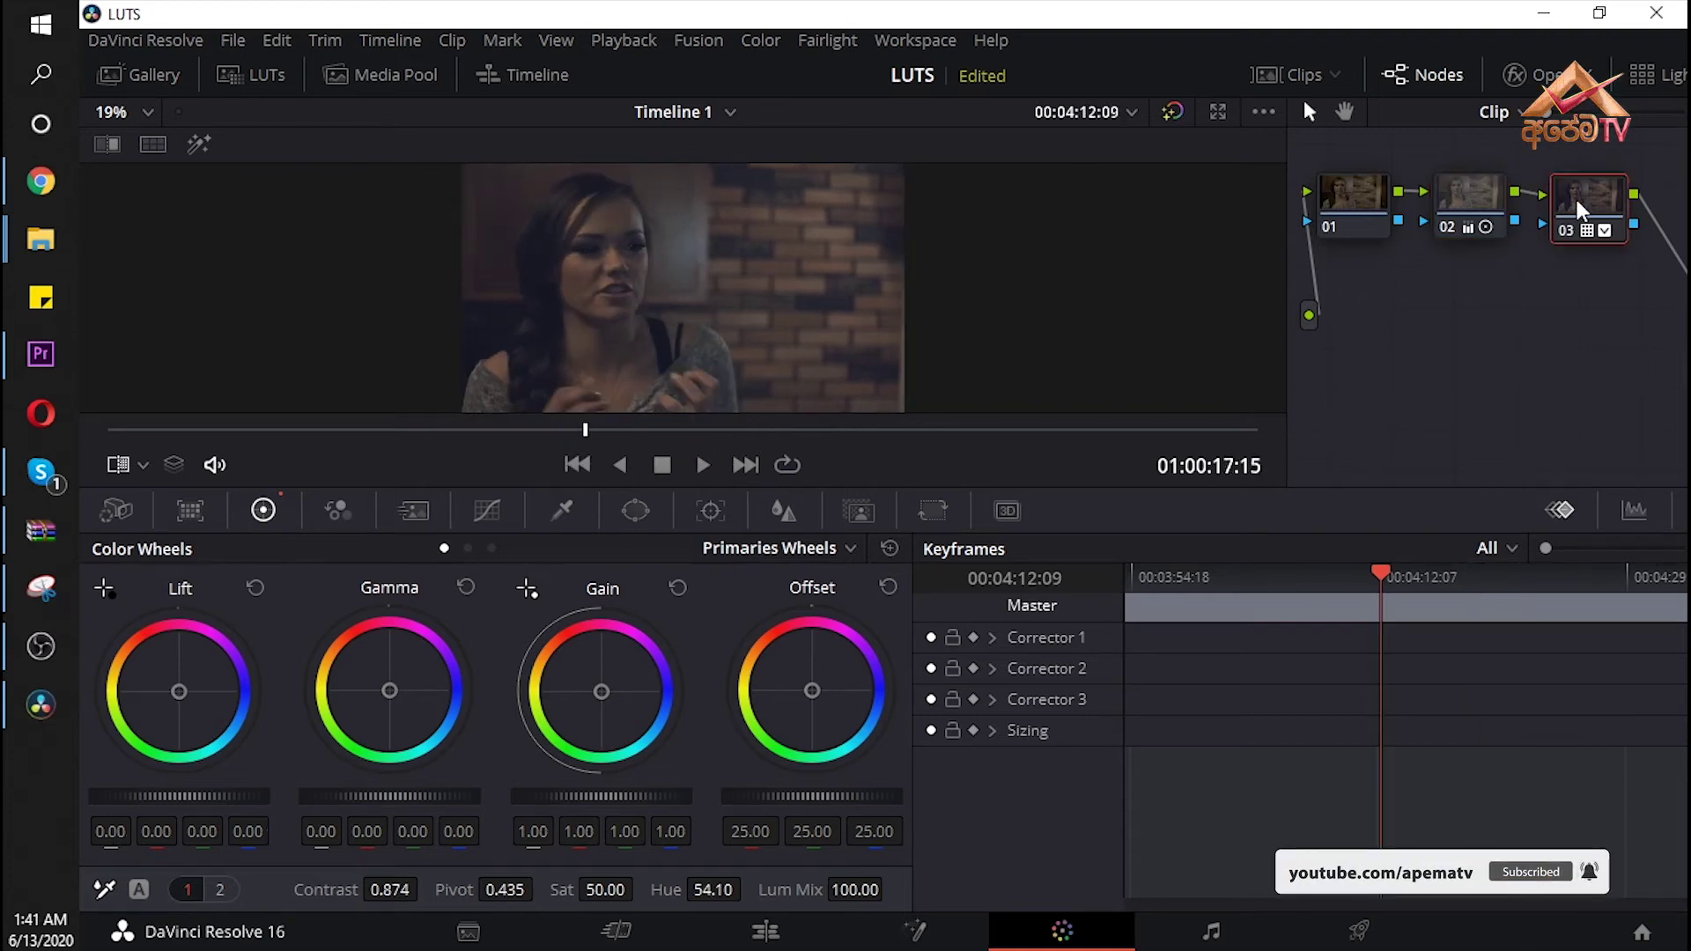
# - Apply the LUX.120 LUT to node 03
pyautogui.rightClick(1576, 204)
pyautogui.moveTo(1519, 476)
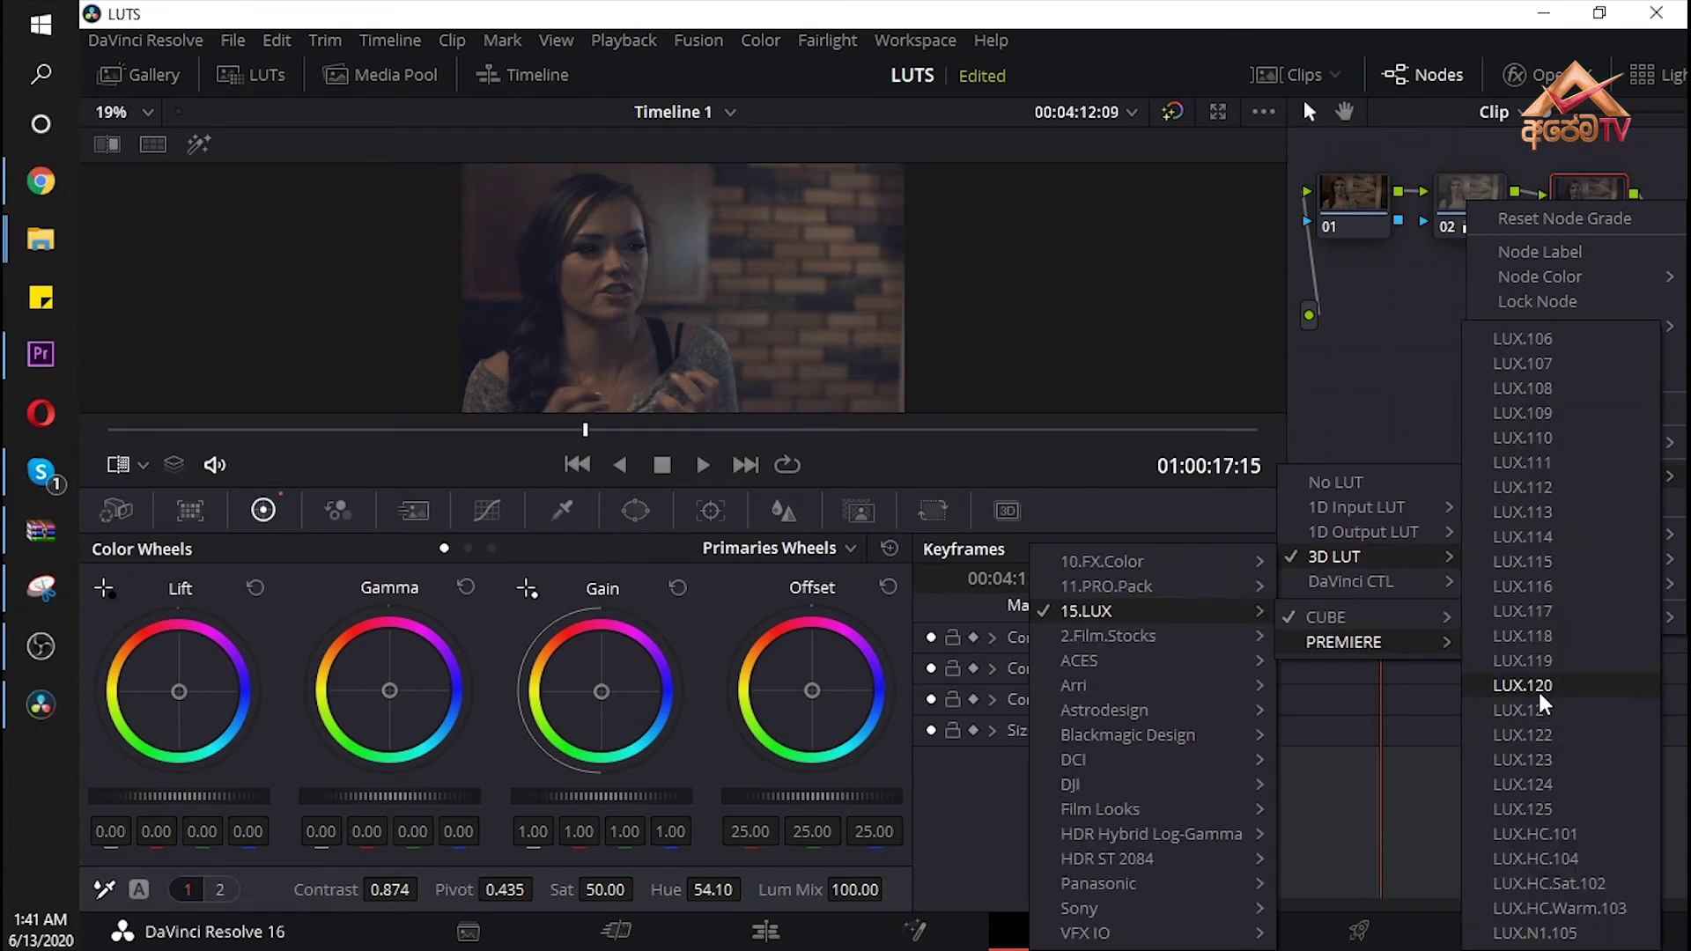
pyautogui.click(1532, 686)
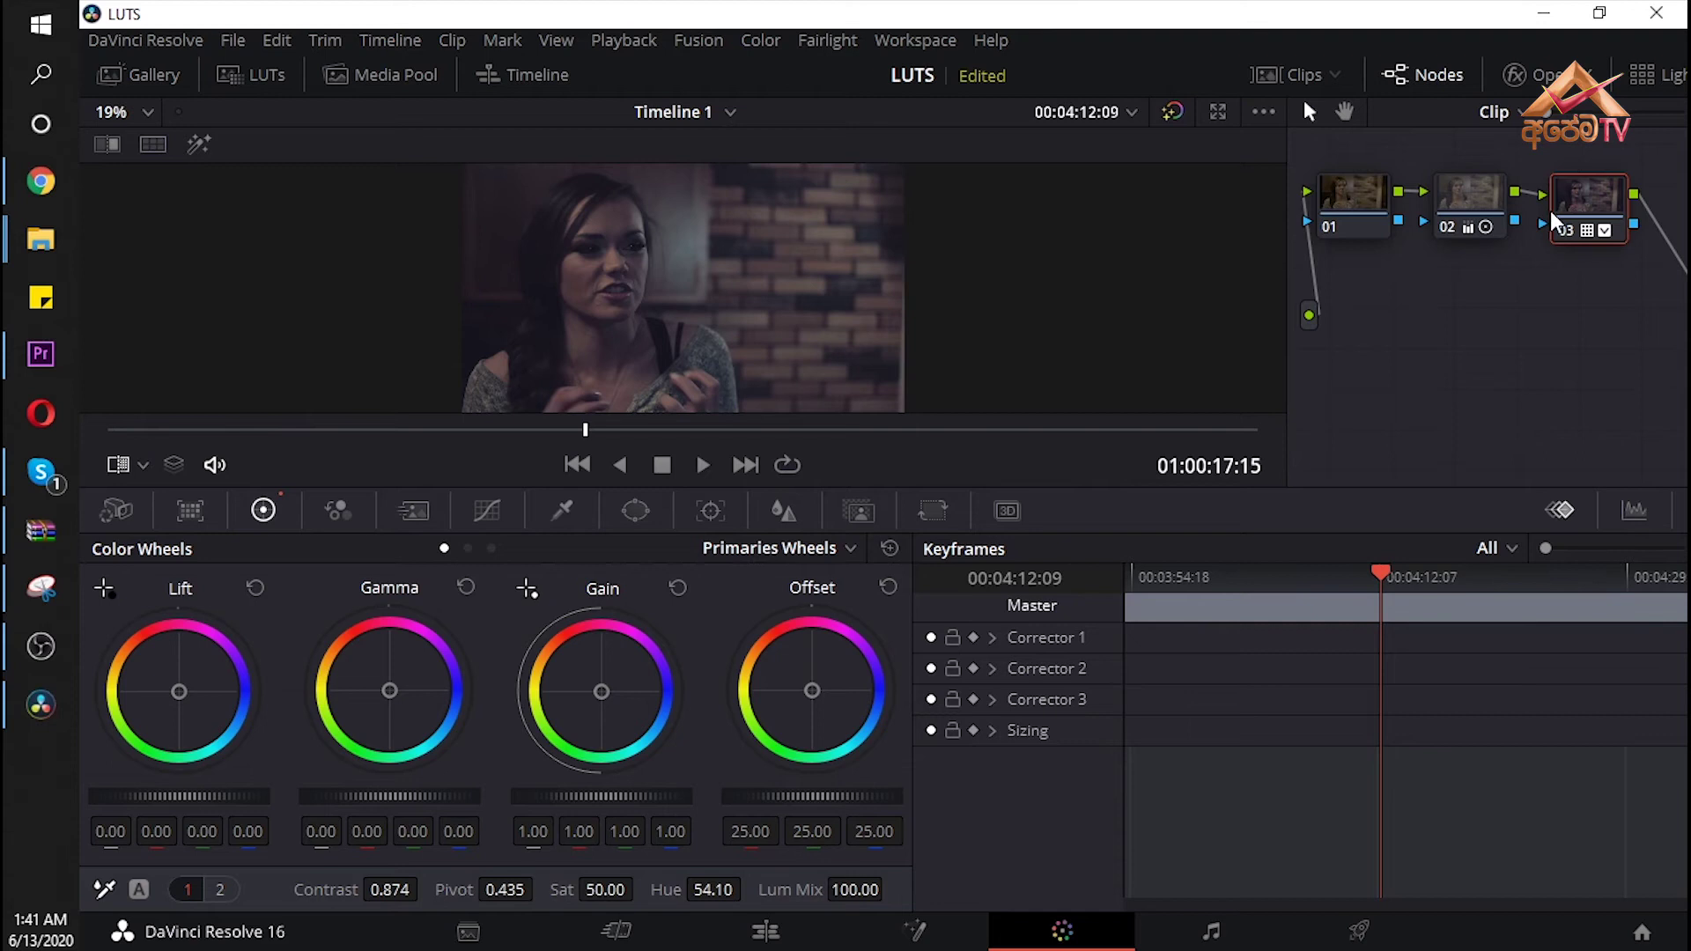
# - Compare the grade values of nodes 02 and 03, then re-enable node 02 with Ctrl+D
pyautogui.click(1482, 202)
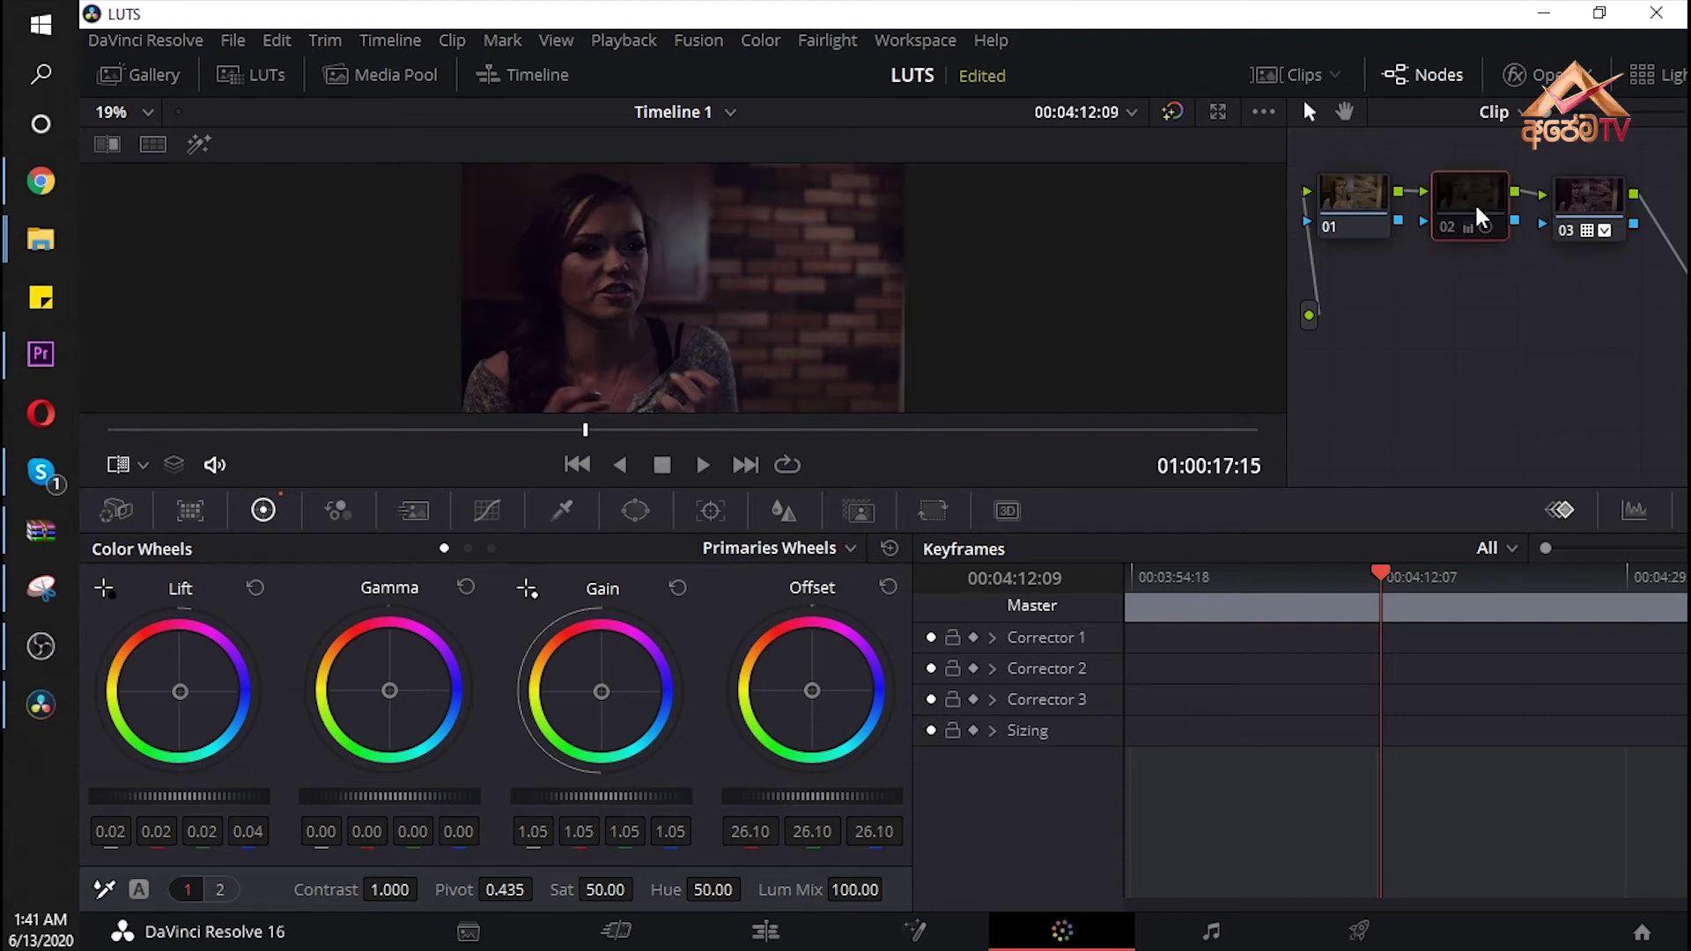
pyautogui.moveTo(1462, 222)
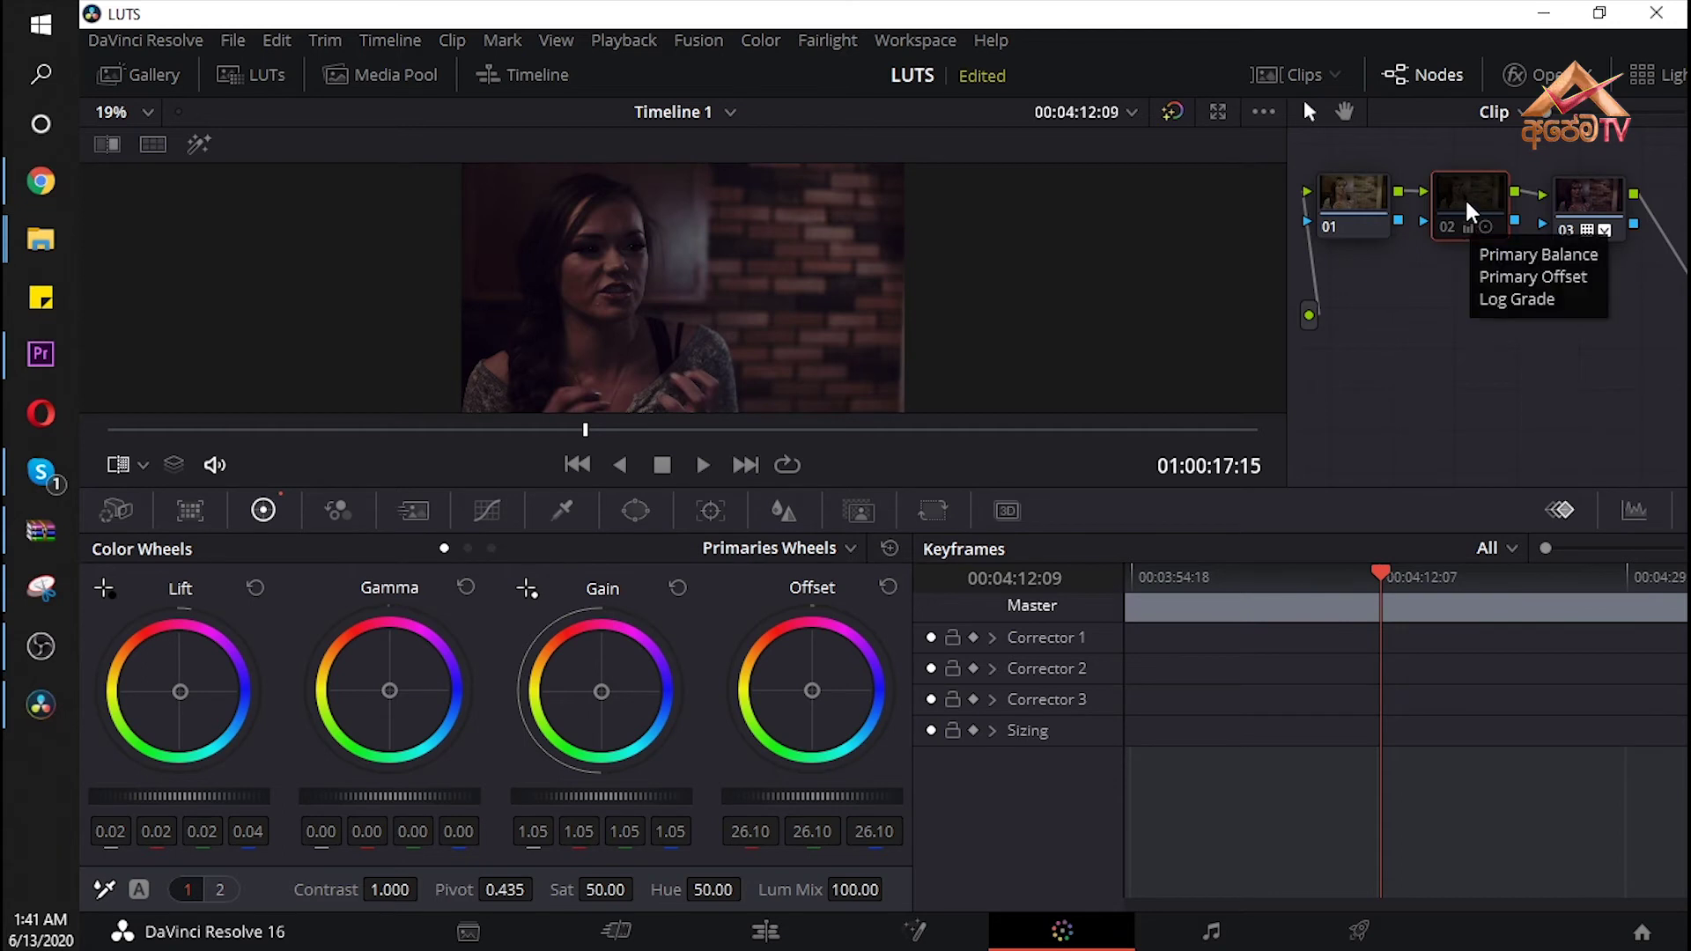
pyautogui.click(1599, 205)
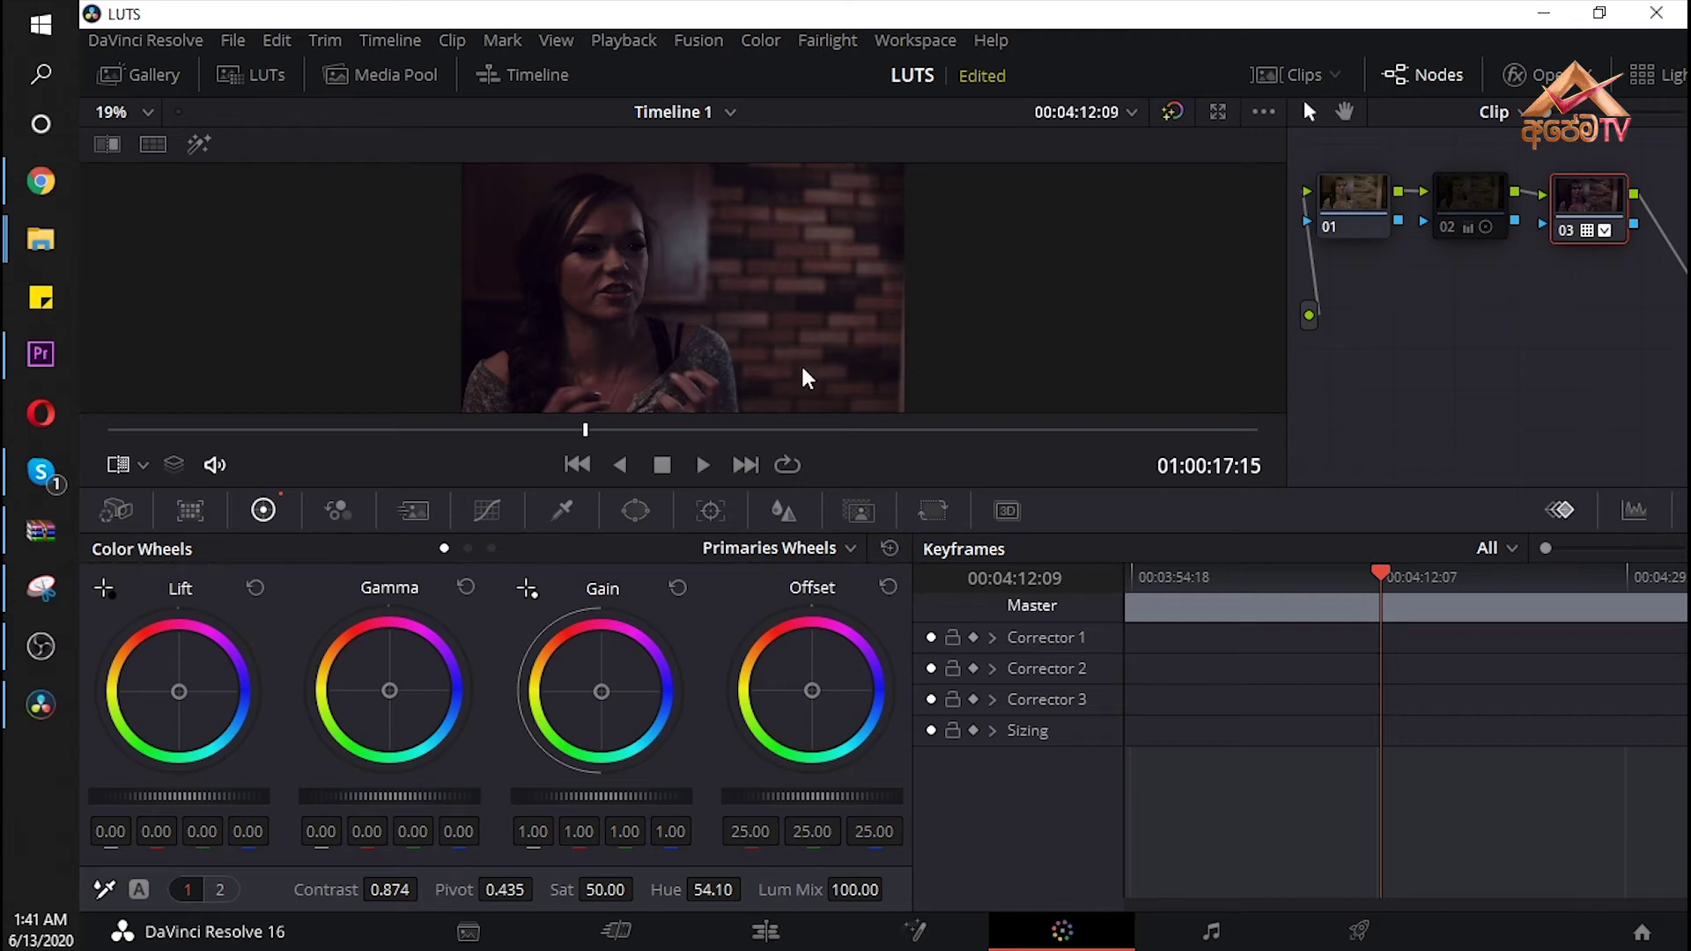
pyautogui.click(1462, 201)
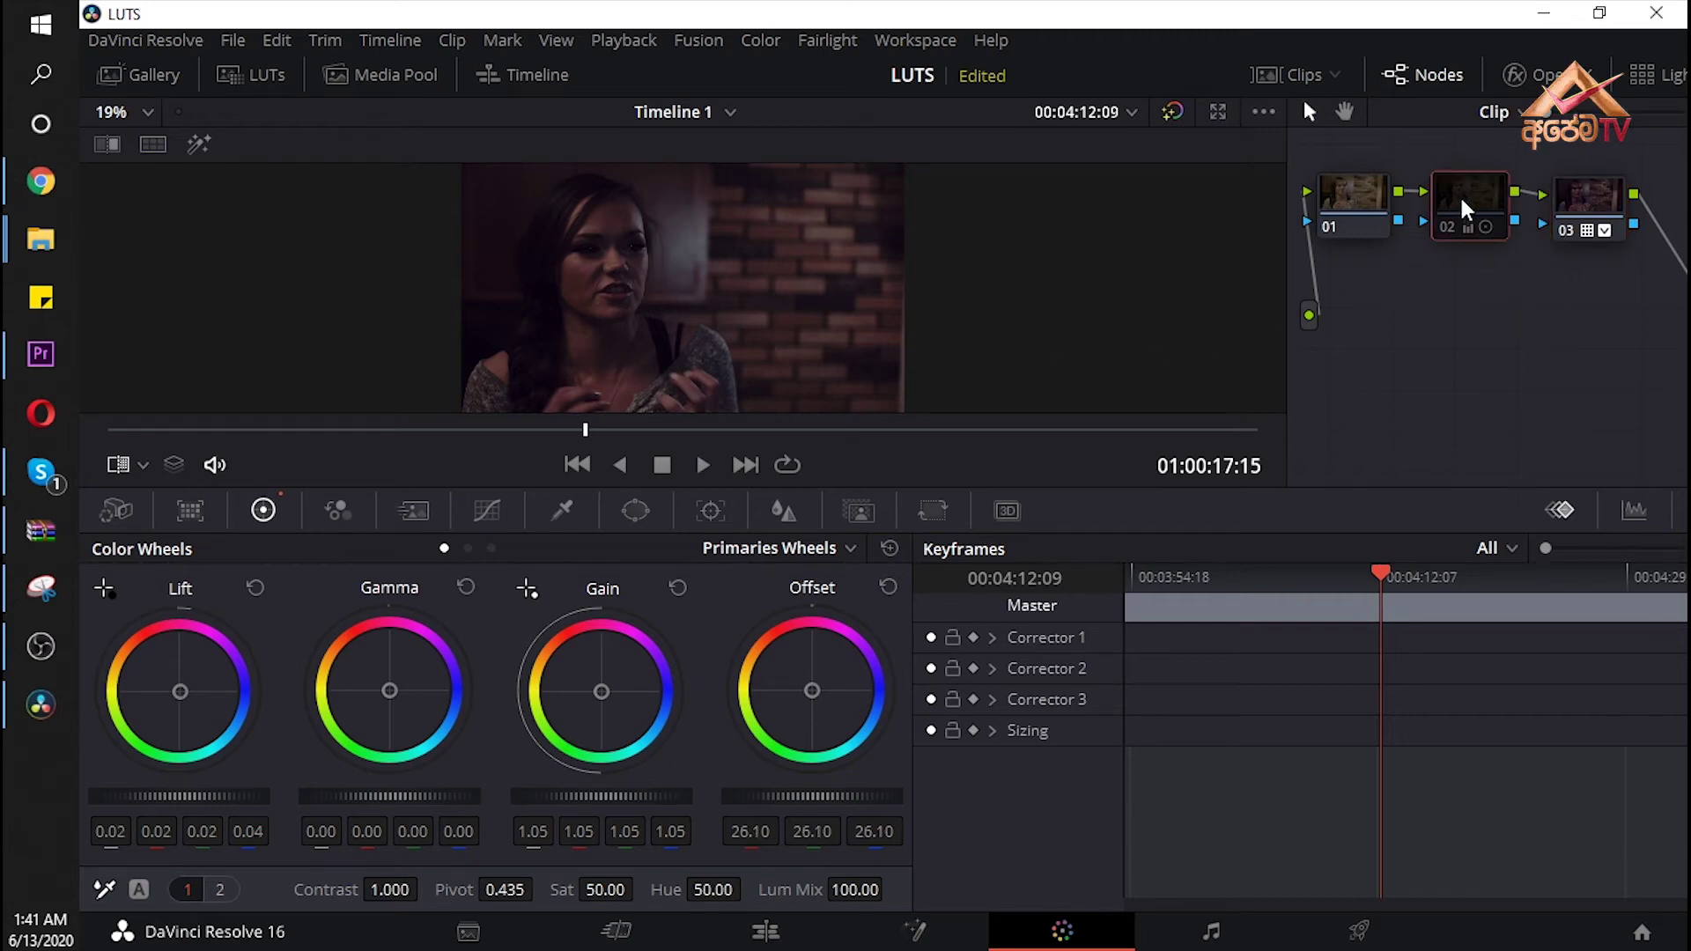
pyautogui.hotkey('ctrl', 'd')
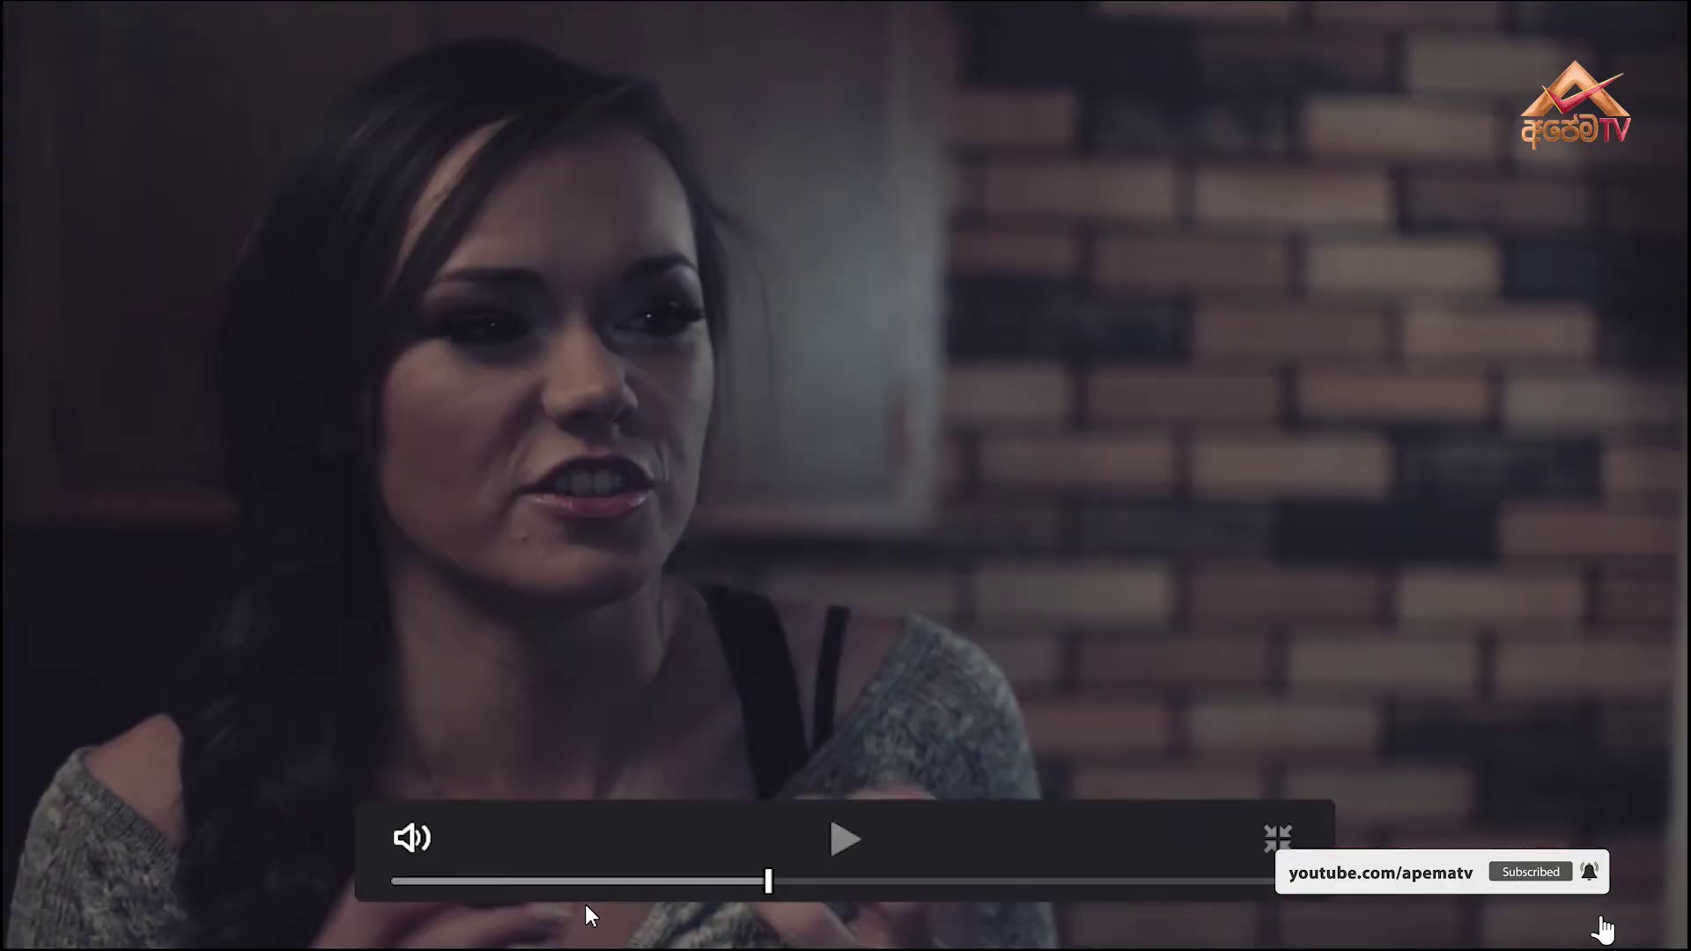
# - On an earlier frame, warm node 02's Offset to 26.29 / 25.79 / 22.14
pyautogui.moveTo(594, 880); pyautogui.dragTo(461, 881)
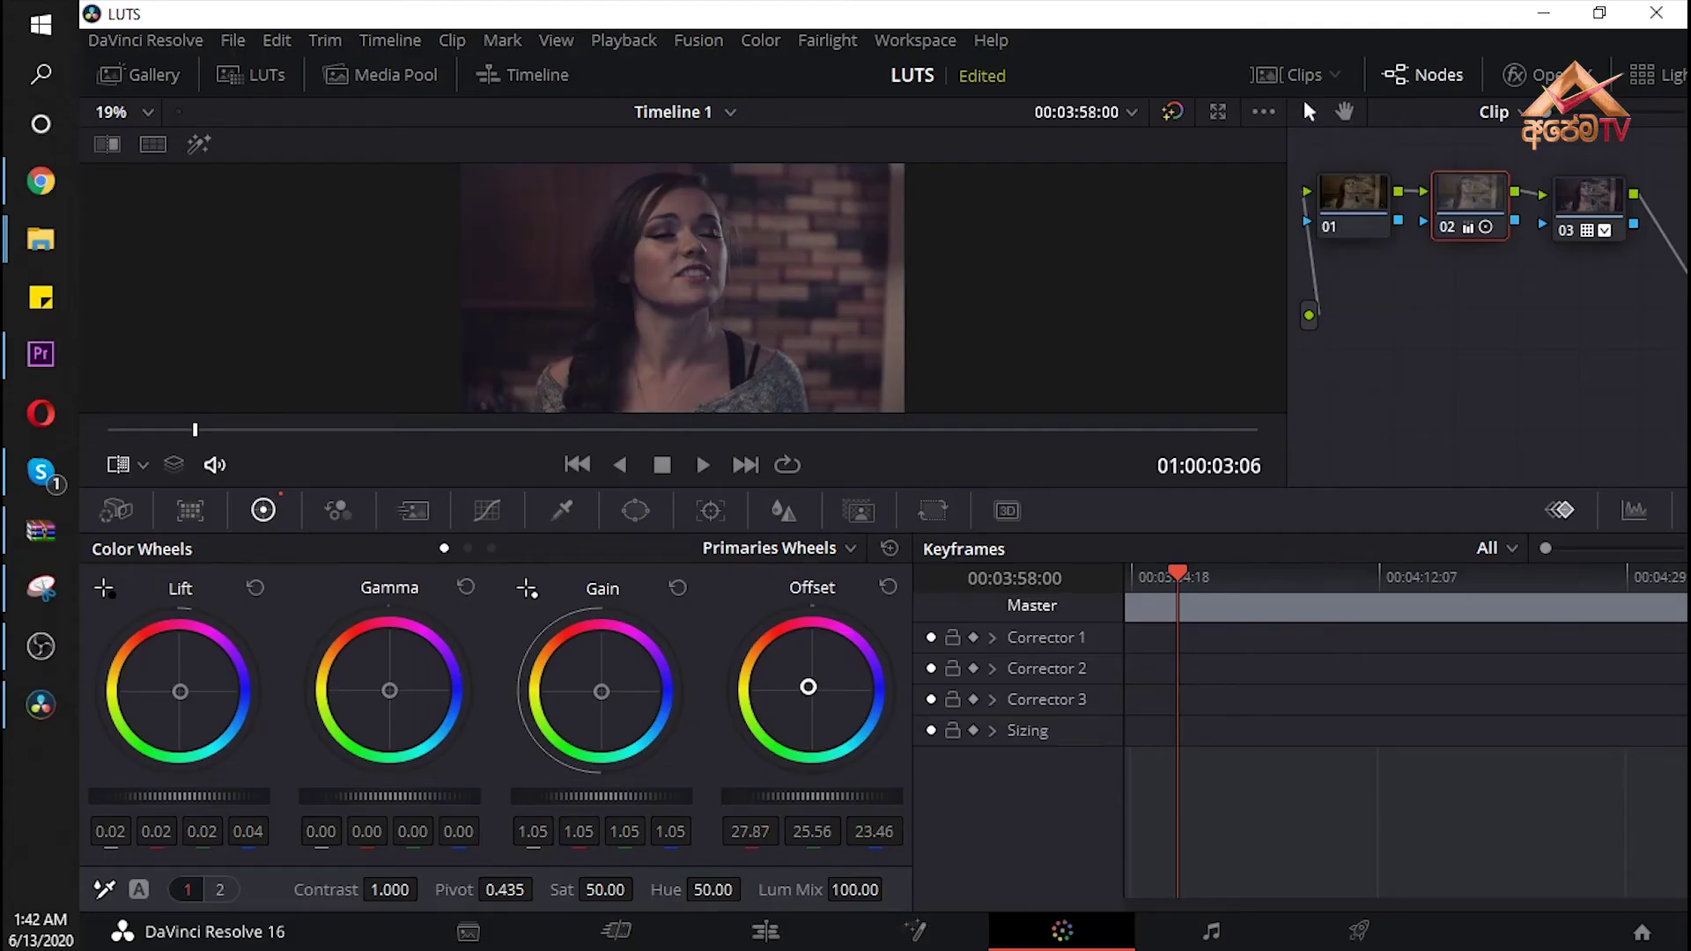
pyautogui.moveTo(808, 686); pyautogui.dragTo(808, 691)
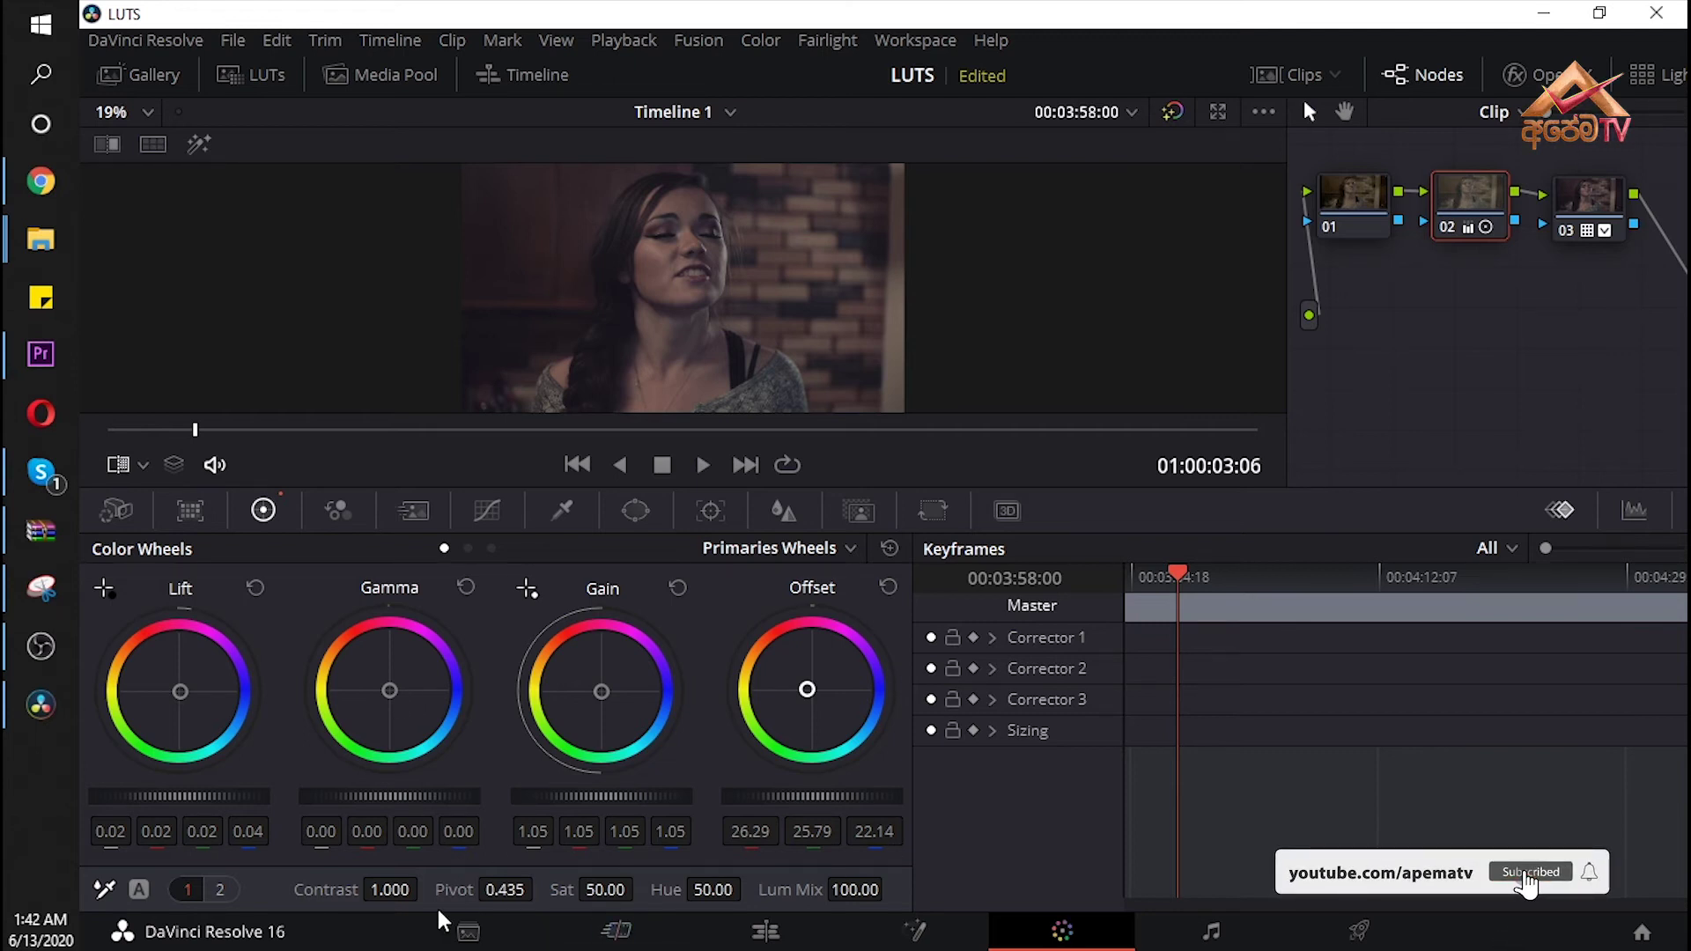
# - Set node 02 Contrast to 0.882 and Sat to 34.00, bypass nodes 02–03 to compare, then resume playback
pyautogui.moveTo(389, 889); pyautogui.dragTo(425, 890)
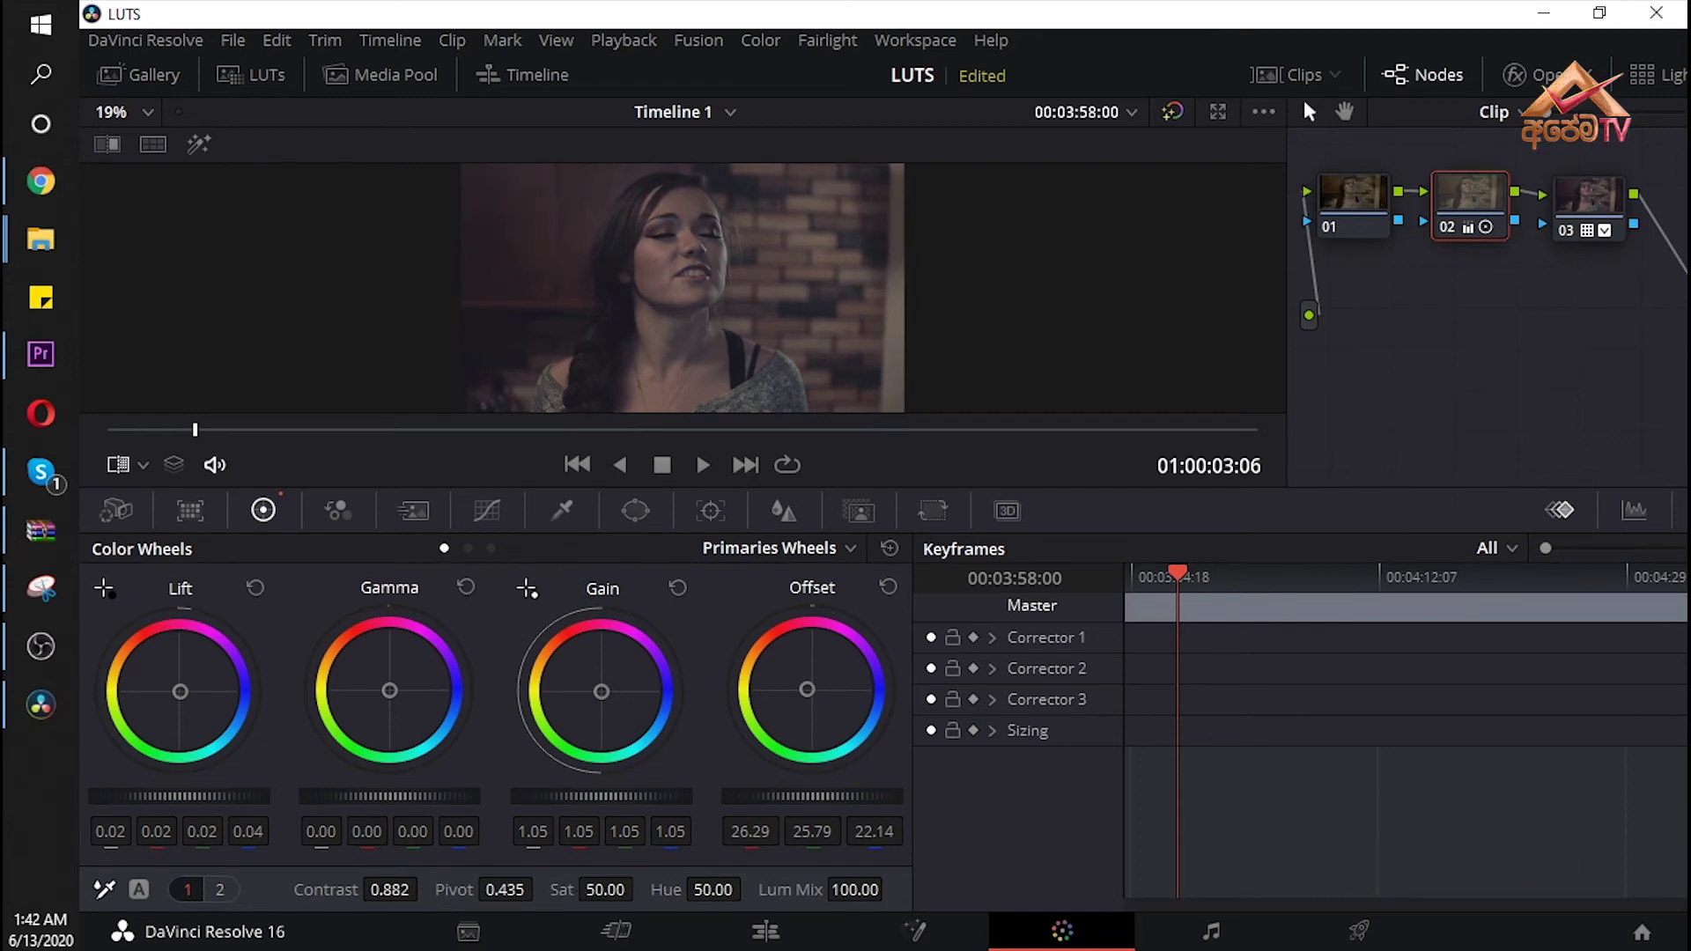
pyautogui.moveTo(605, 890); pyautogui.dragTo(605, 890)
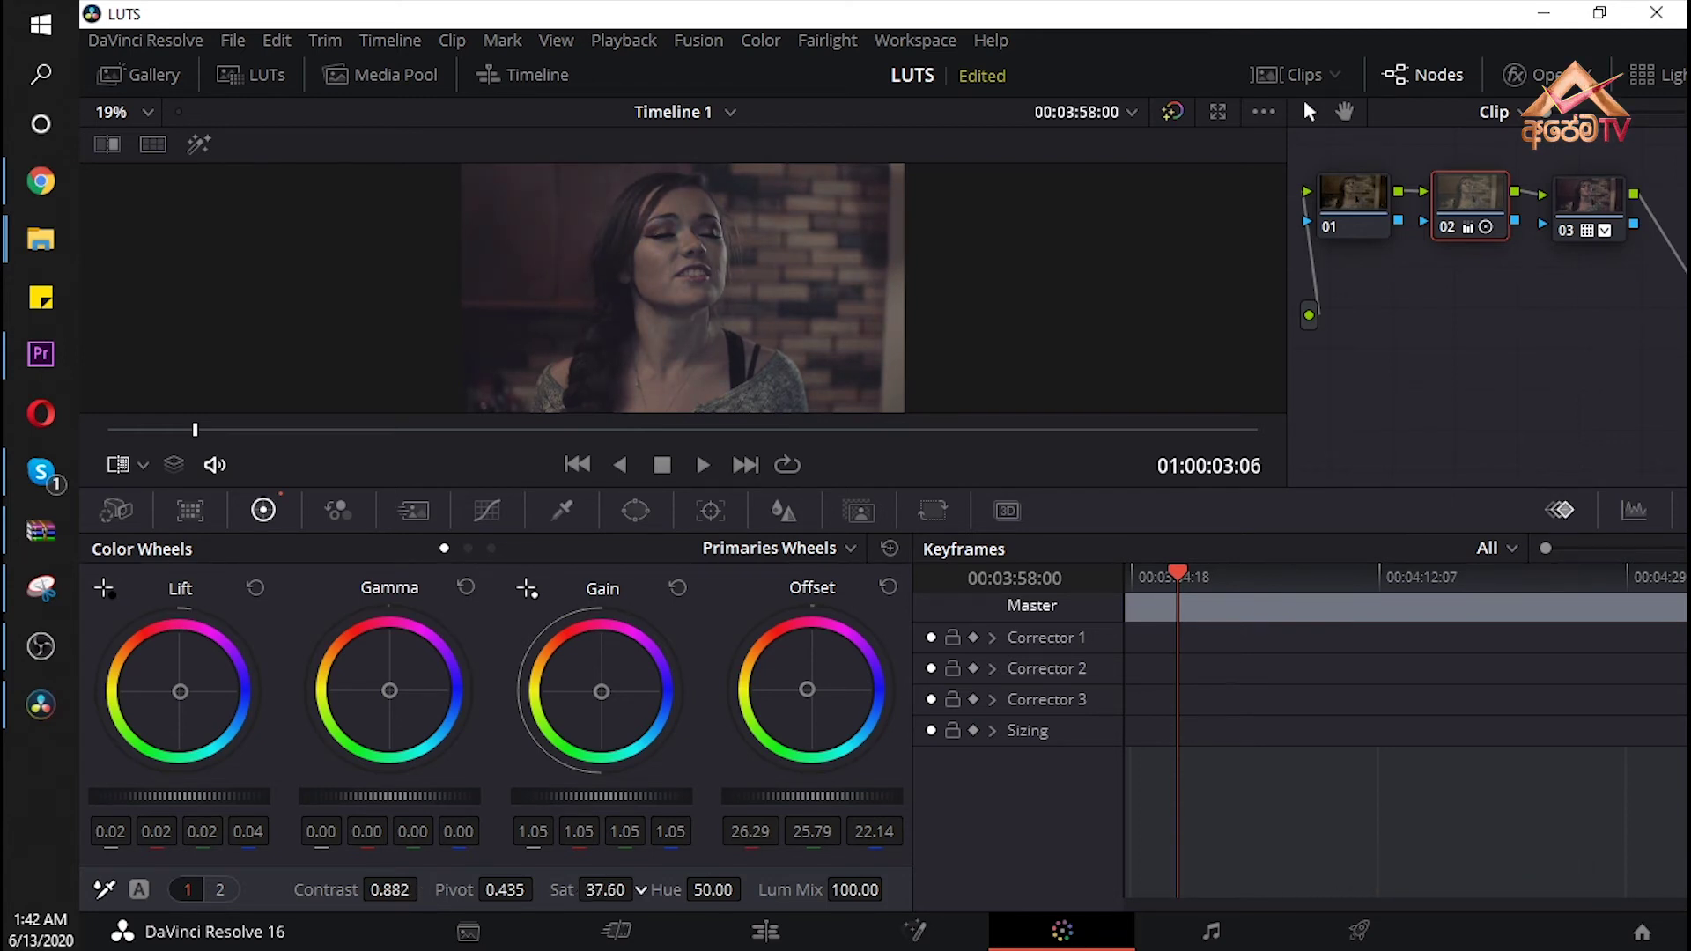
pyautogui.moveTo(1570, 313); pyautogui.dragTo(1550, 202)
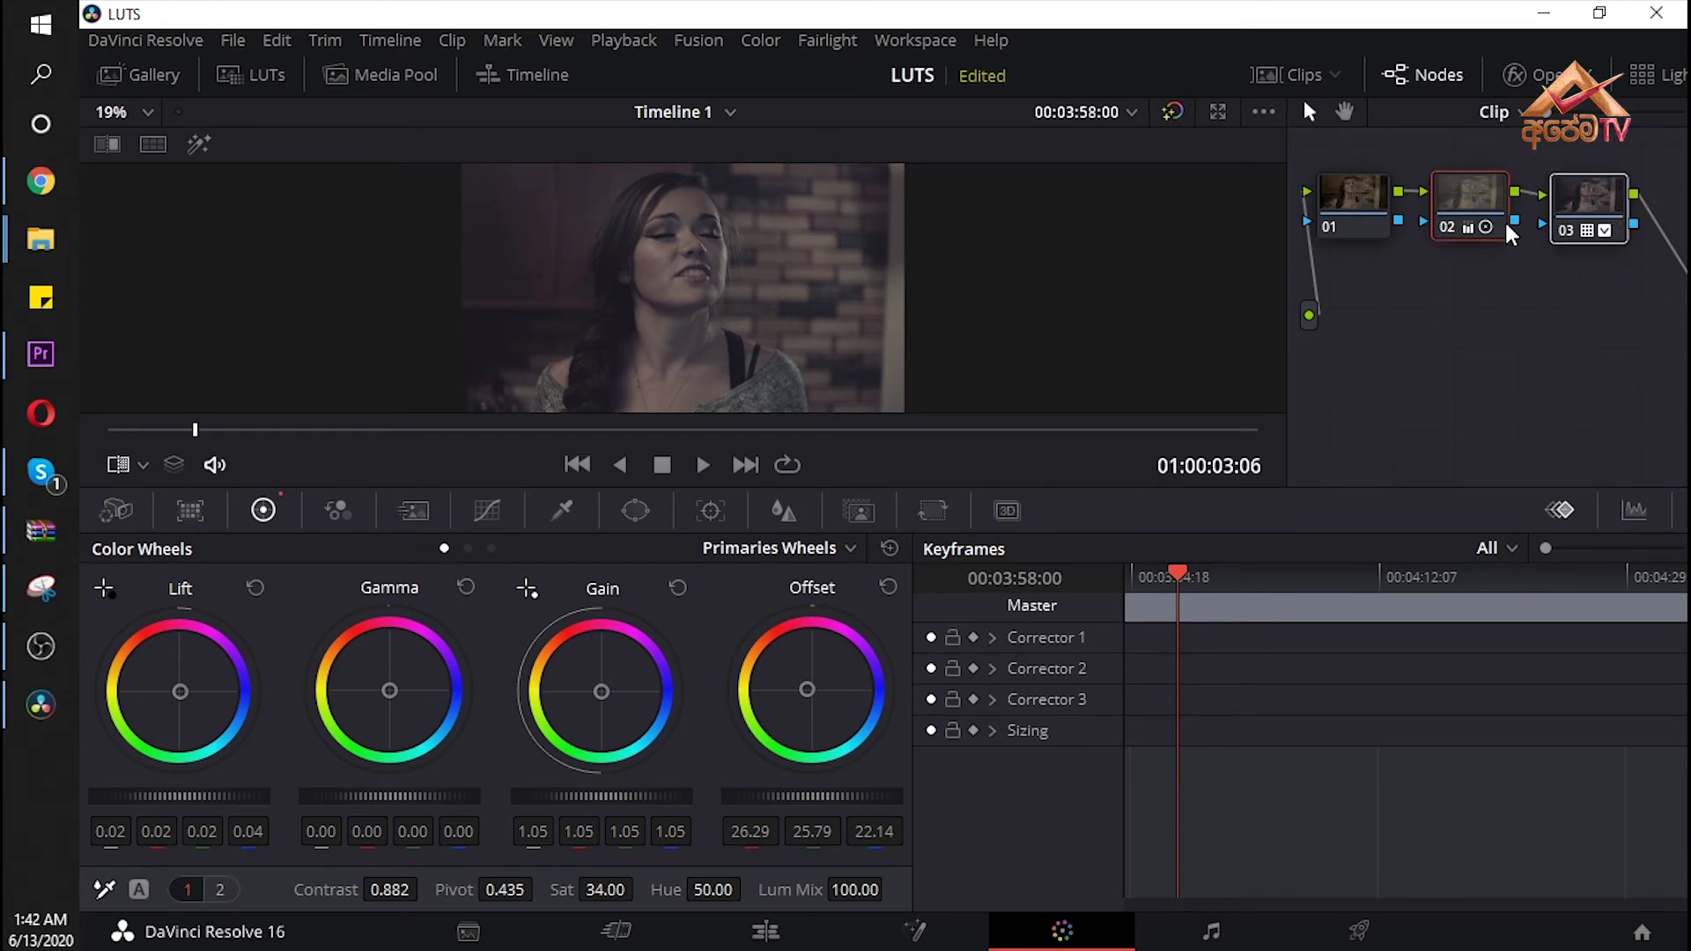
pyautogui.hotkey('ctrl', 'd')
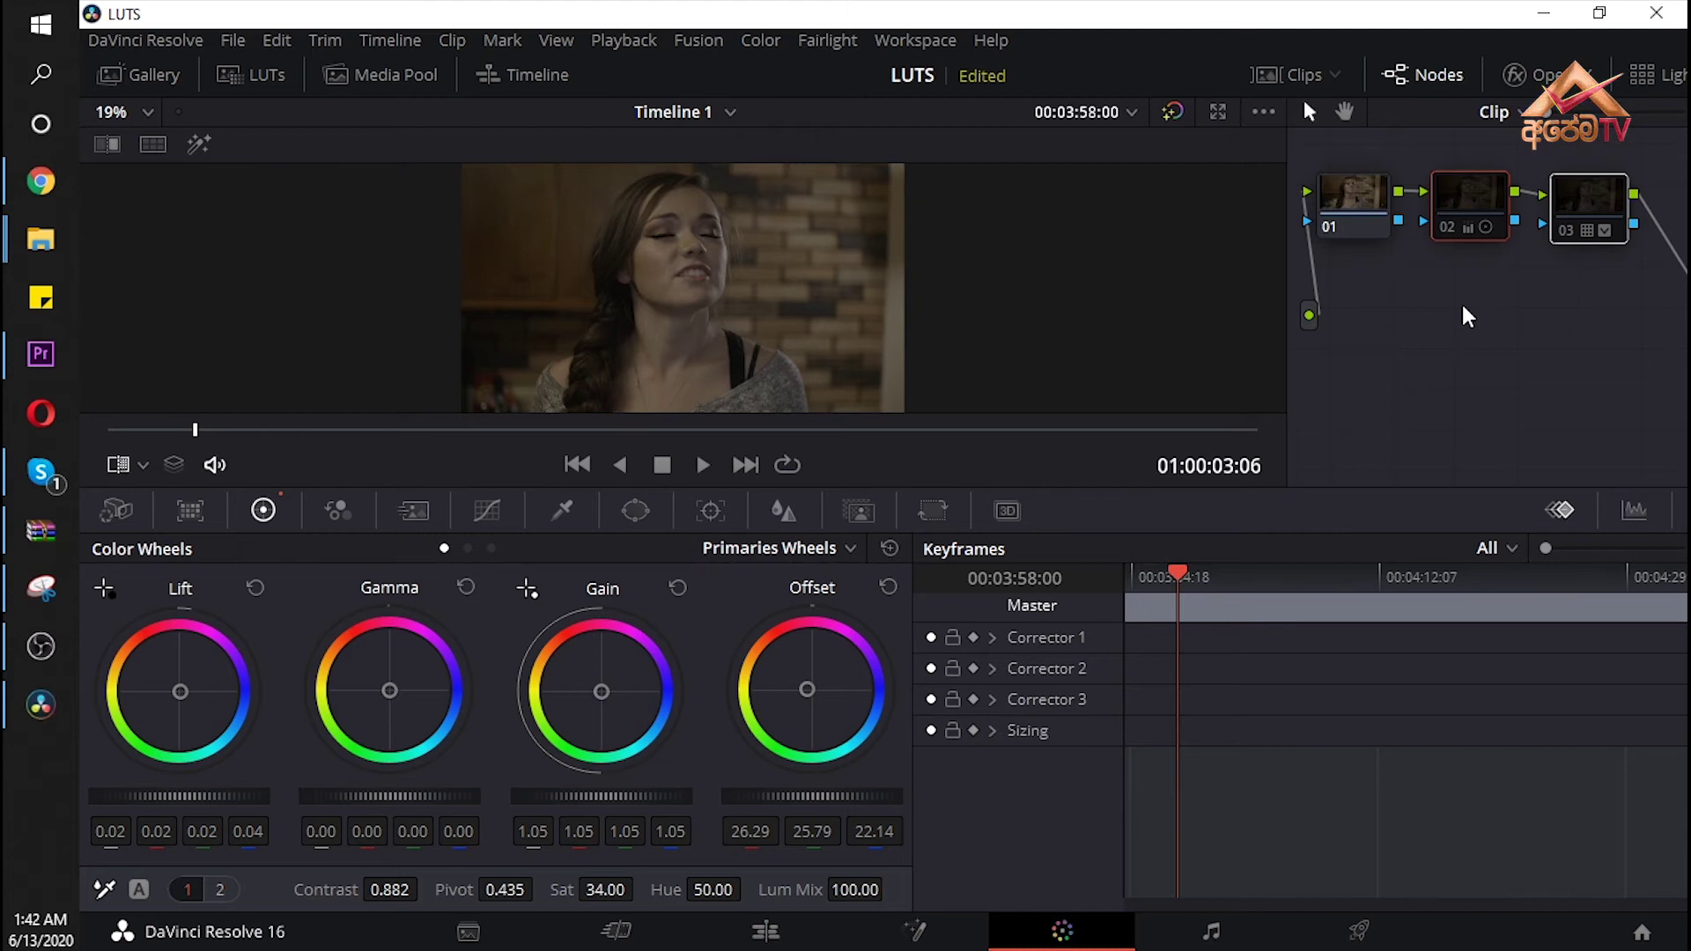
pyautogui.hotkey('ctrl', 'd')
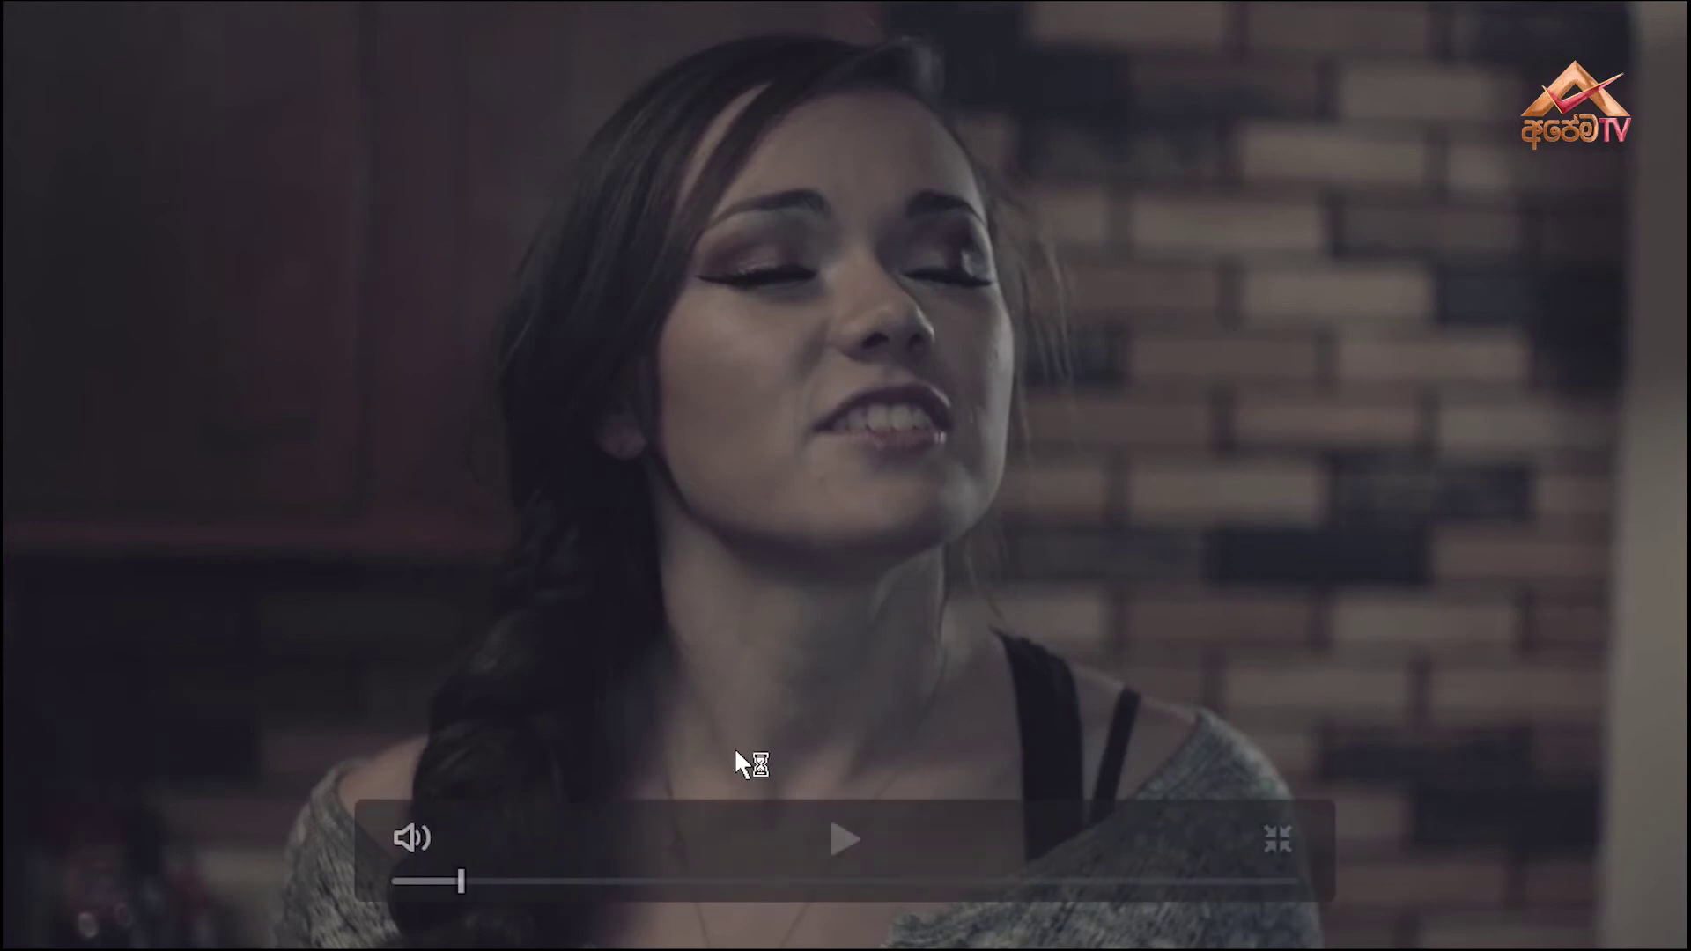
pyautogui.click(646, 796)
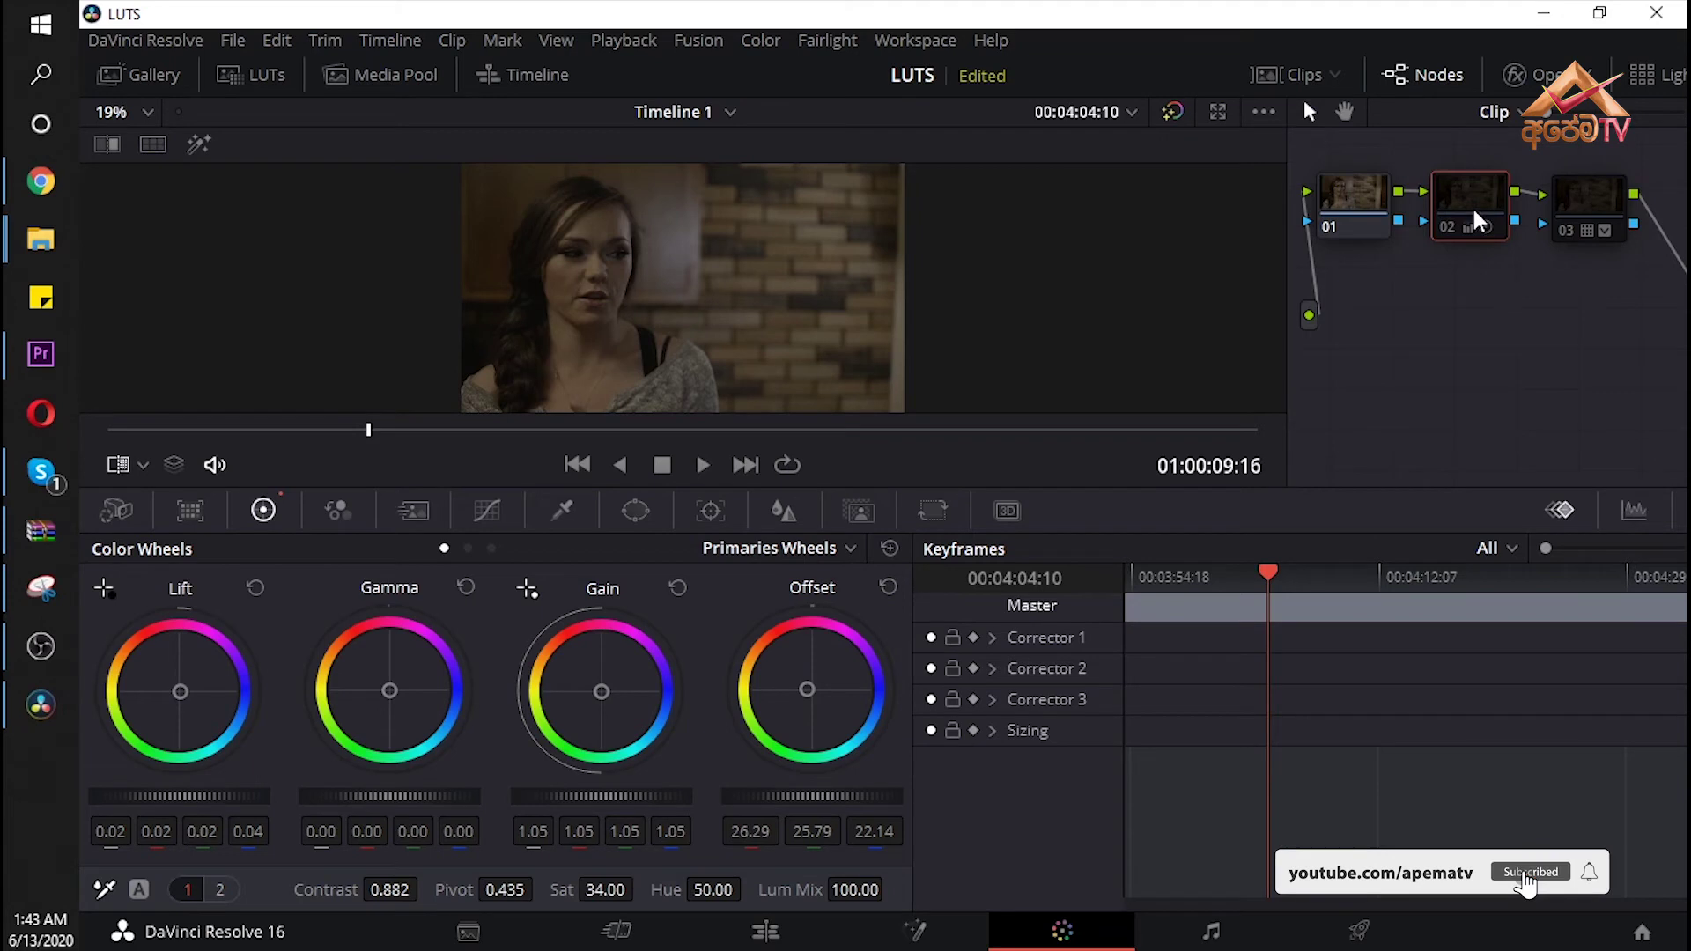
# - Re-enable nodes 02 and 03 with Ctrl+D, ending with node 02 selected
pyautogui.moveTo(1473, 205)
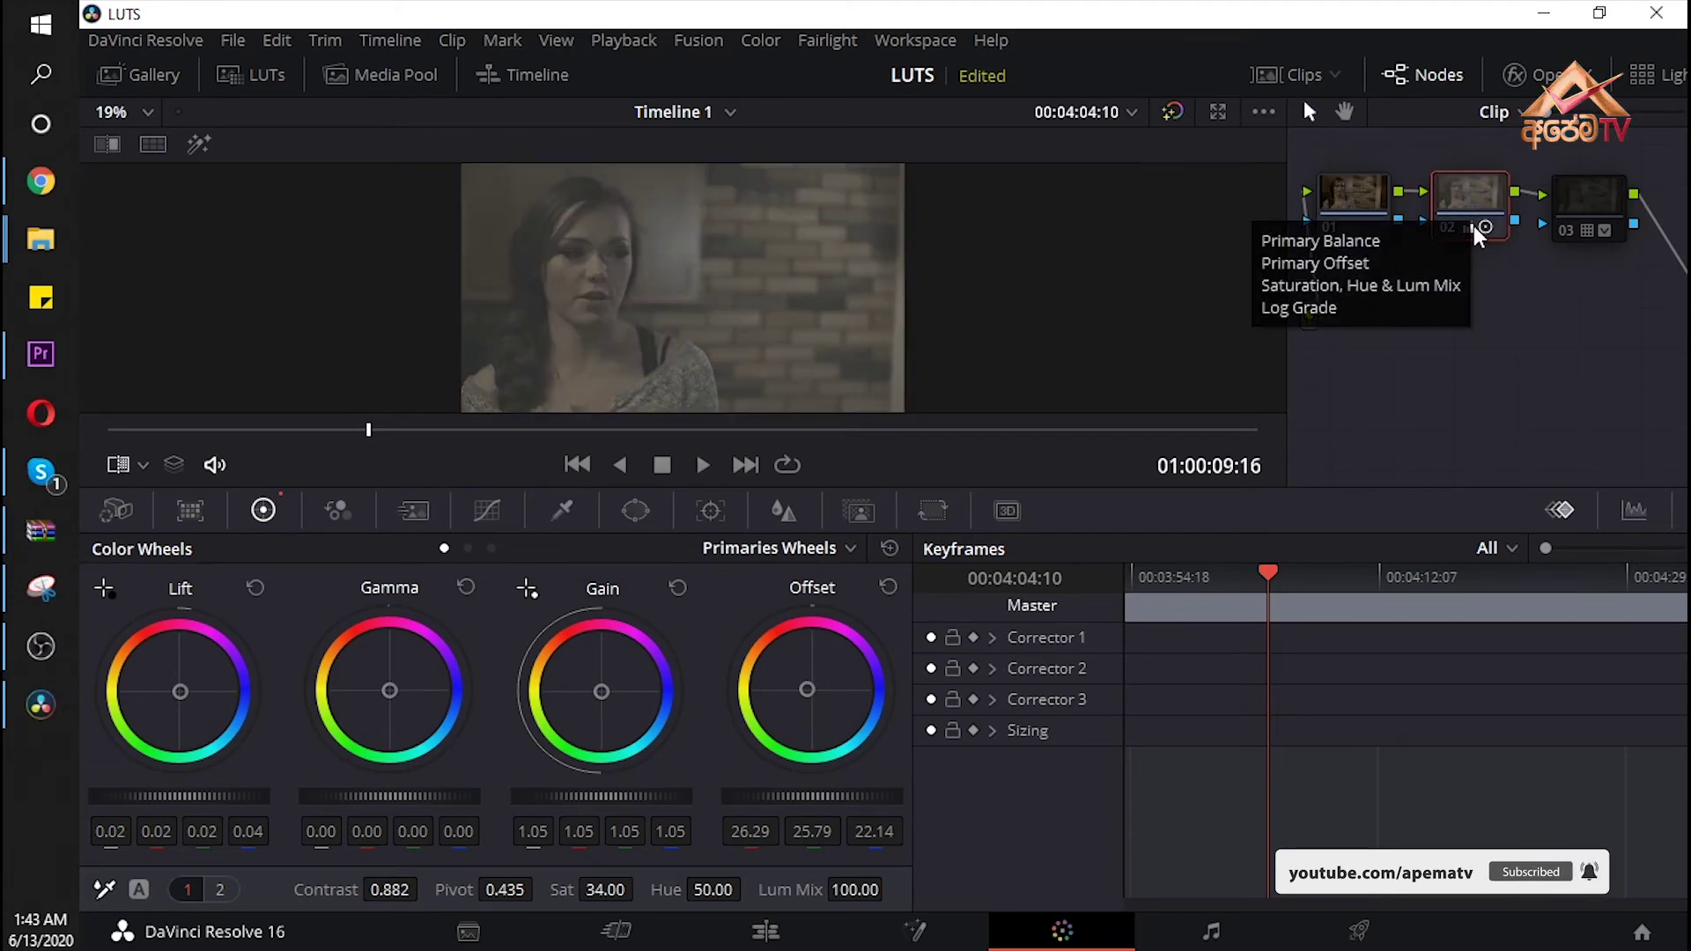
pyautogui.hotkey('ctrl', 'd')
pyautogui.click(1583, 187)
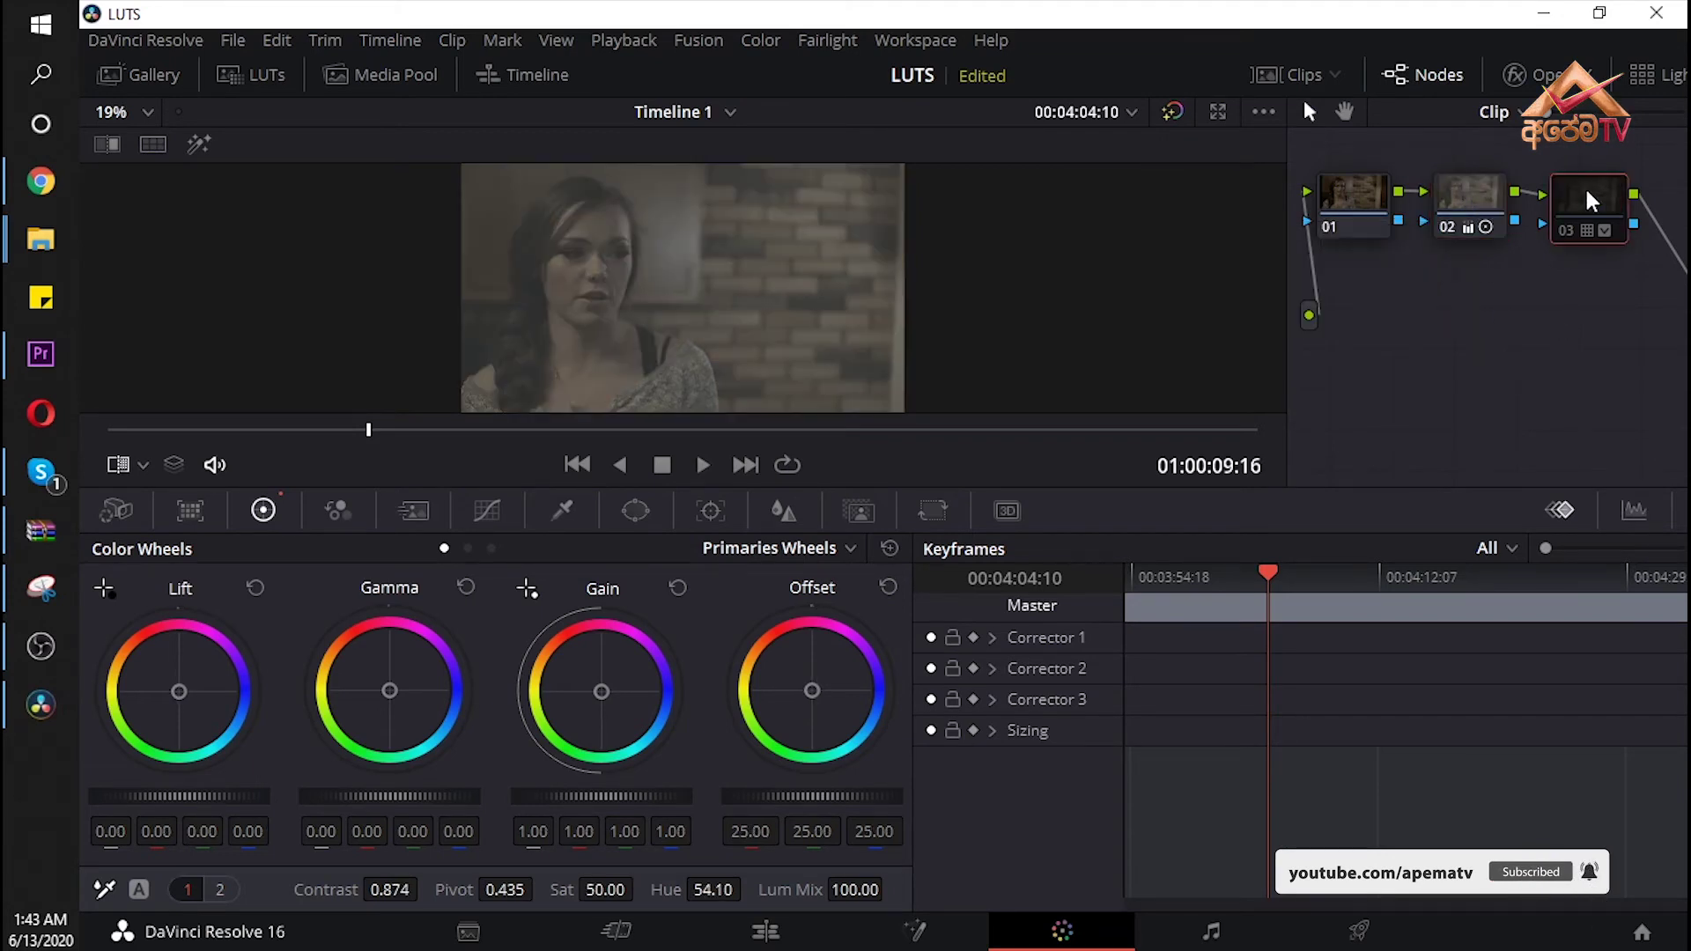
pyautogui.hotkey('ctrl', 'd')
pyautogui.click(1481, 199)
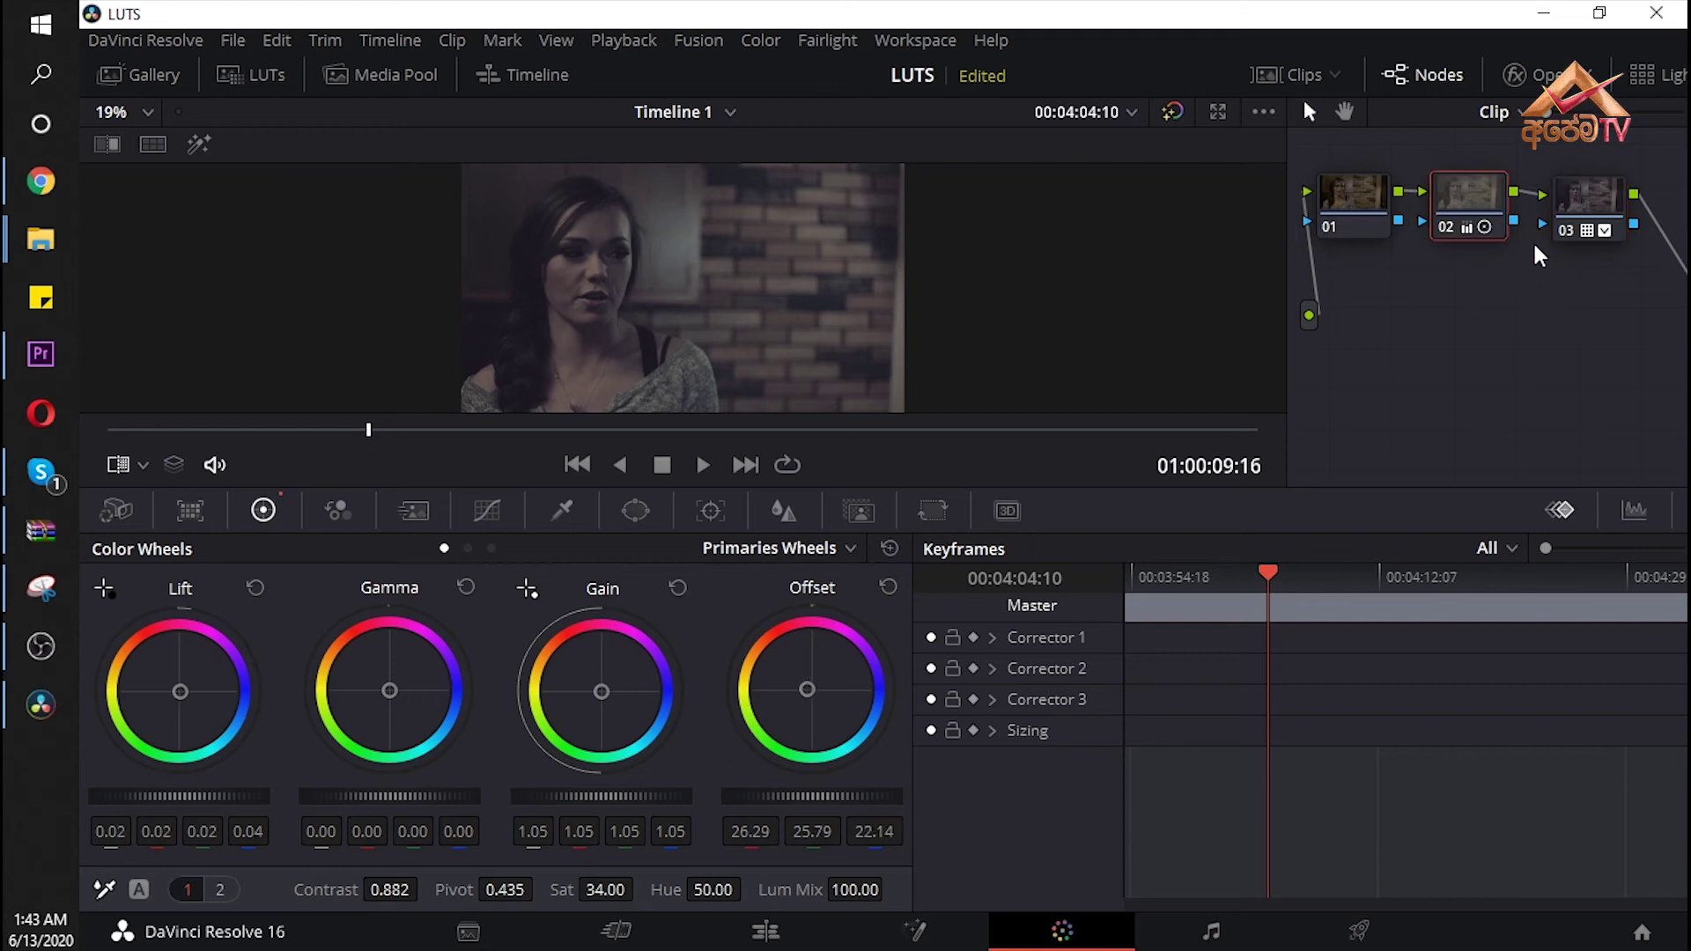
# - Nudge node 02's midtone balance and switch the color wheels to Log mode
pyautogui.moveTo(387, 688); pyautogui.dragTo(390, 691)
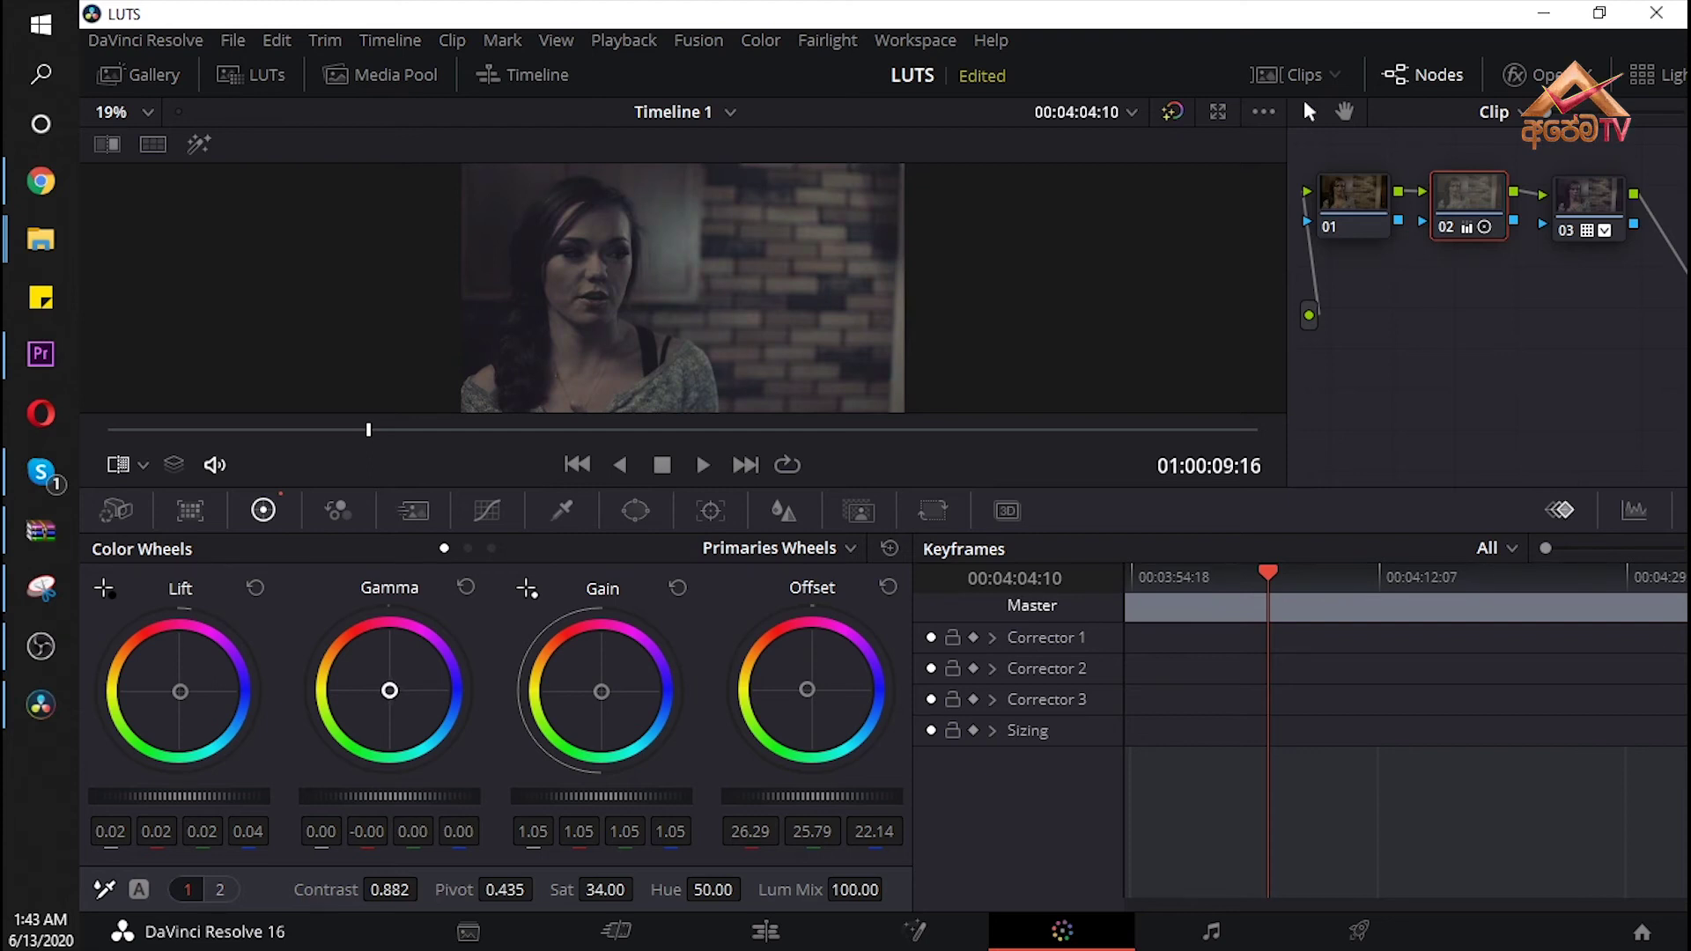
pyautogui.click(847, 546)
pyautogui.click(752, 629)
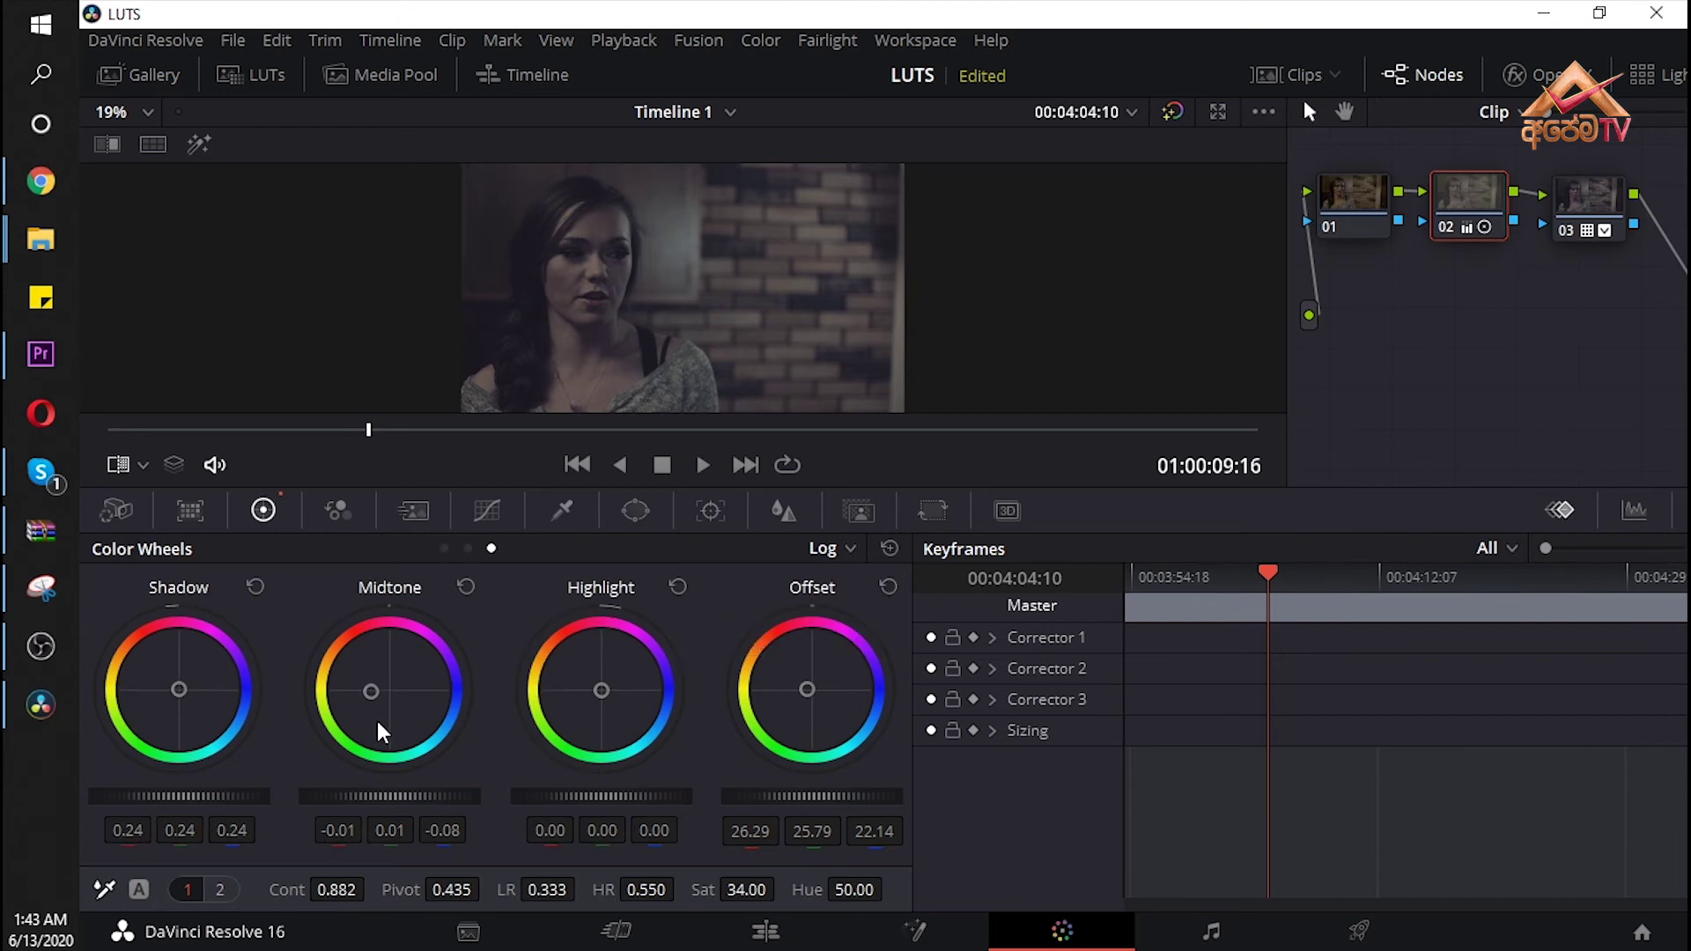
# - Show the Parade and Waveform scopes and move their window off the image
pyautogui.rightClick(790, 301)
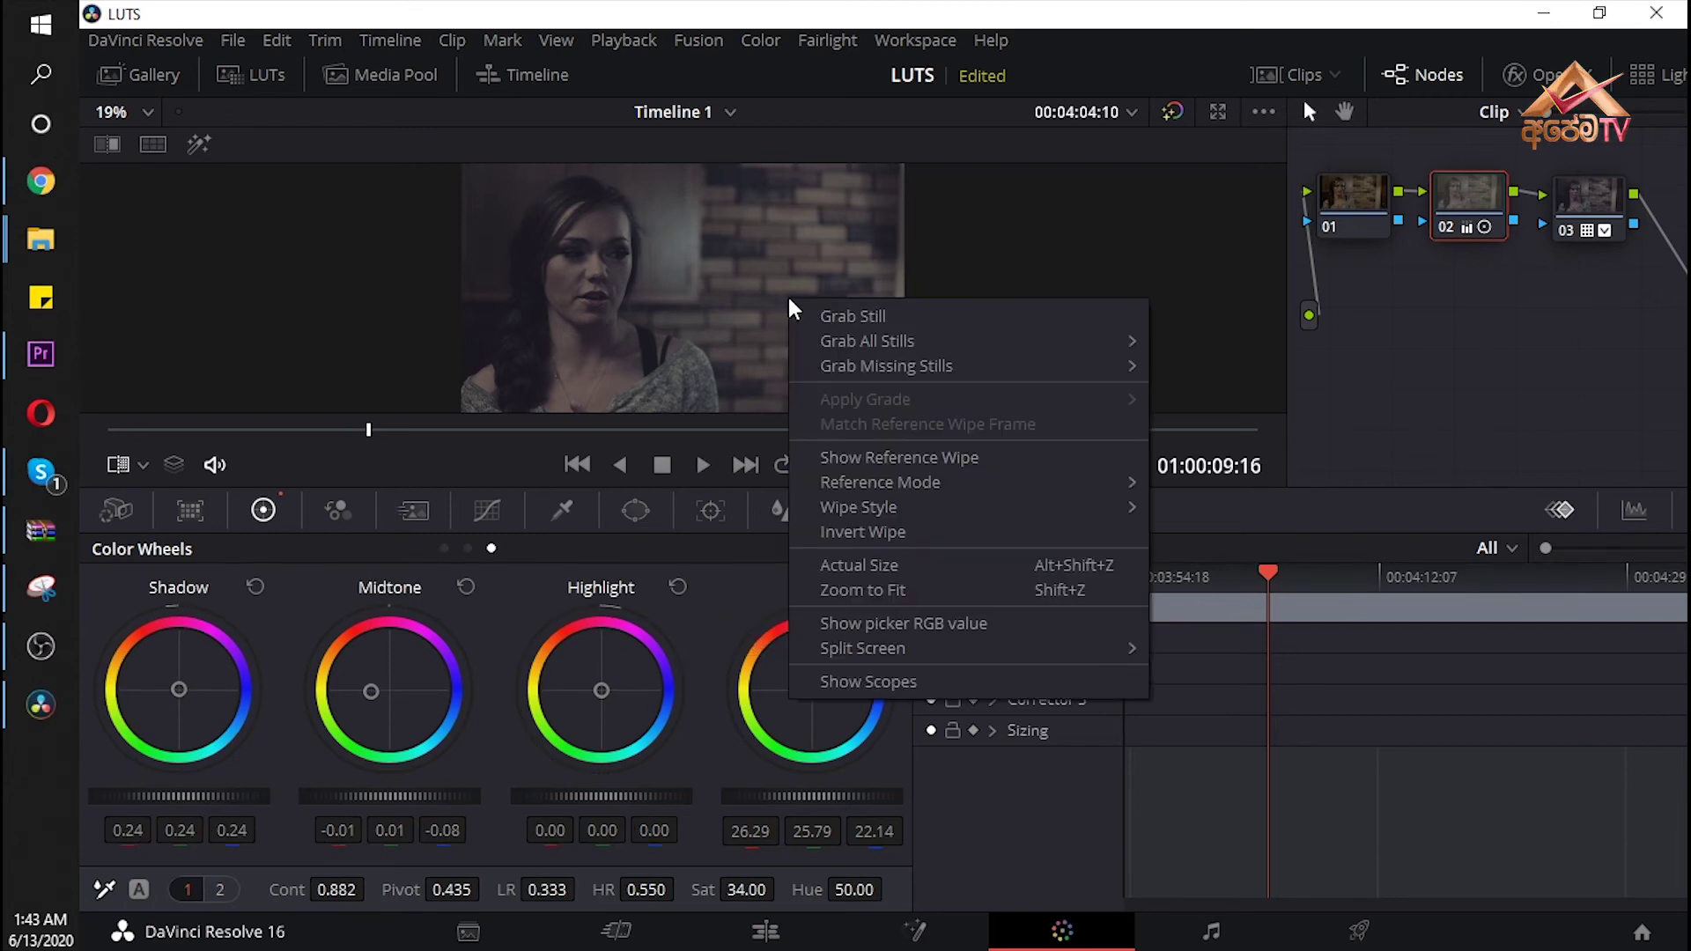
pyautogui.click(849, 679)
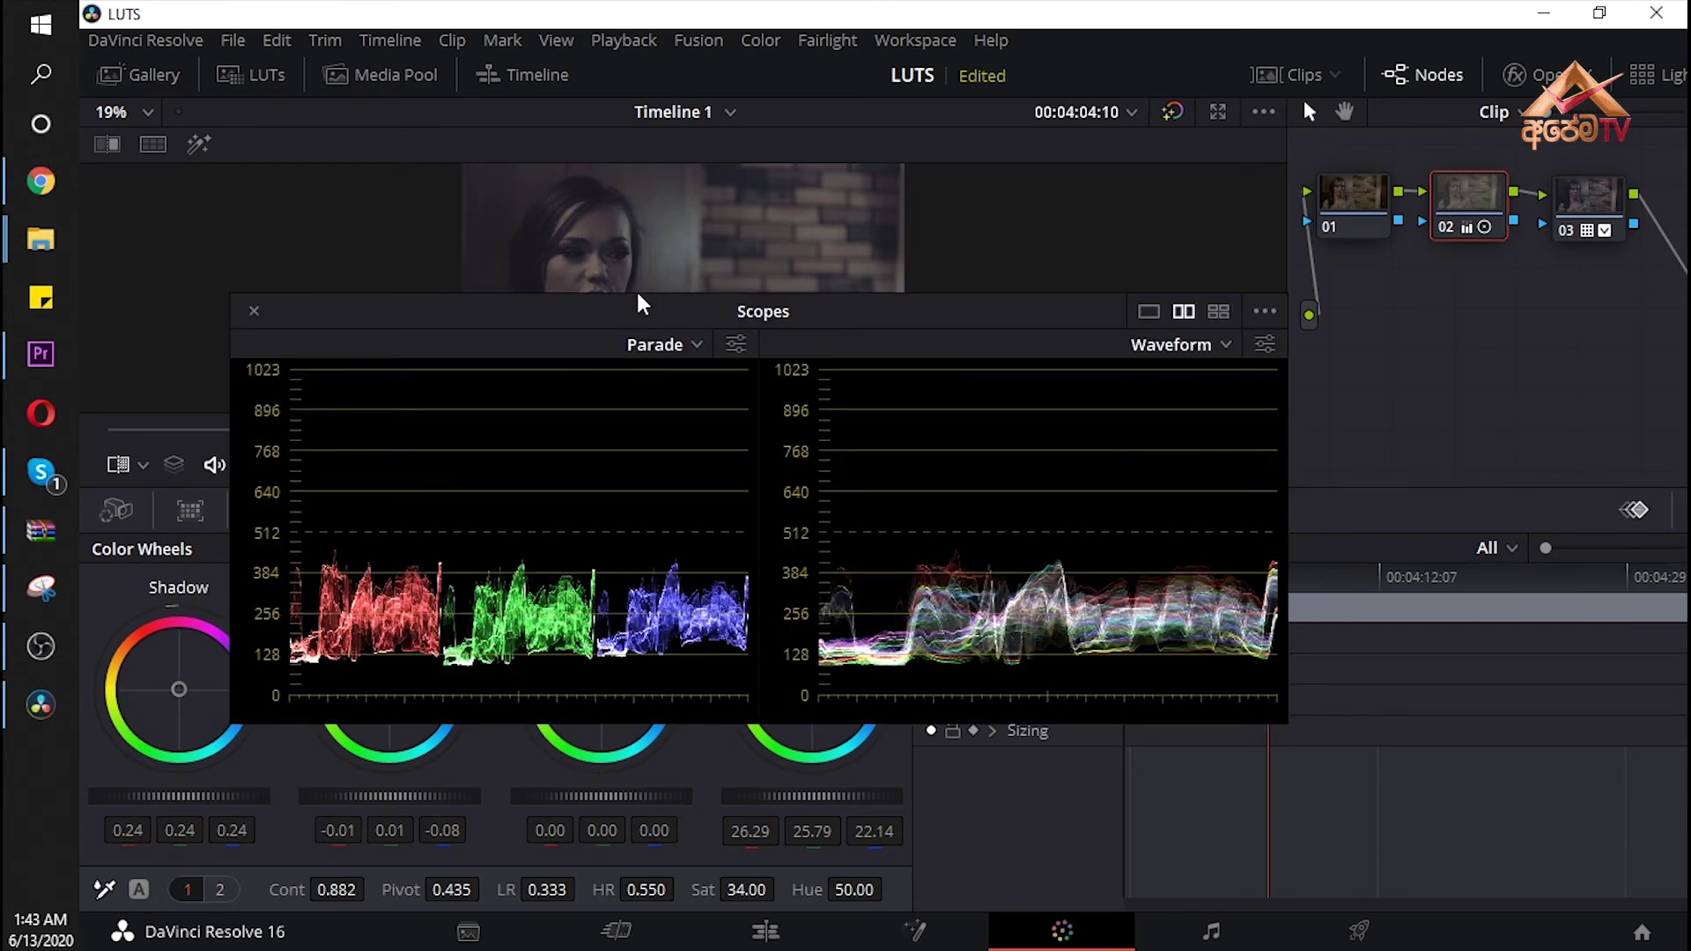
pyautogui.moveTo(638, 304); pyautogui.dragTo(976, 403)
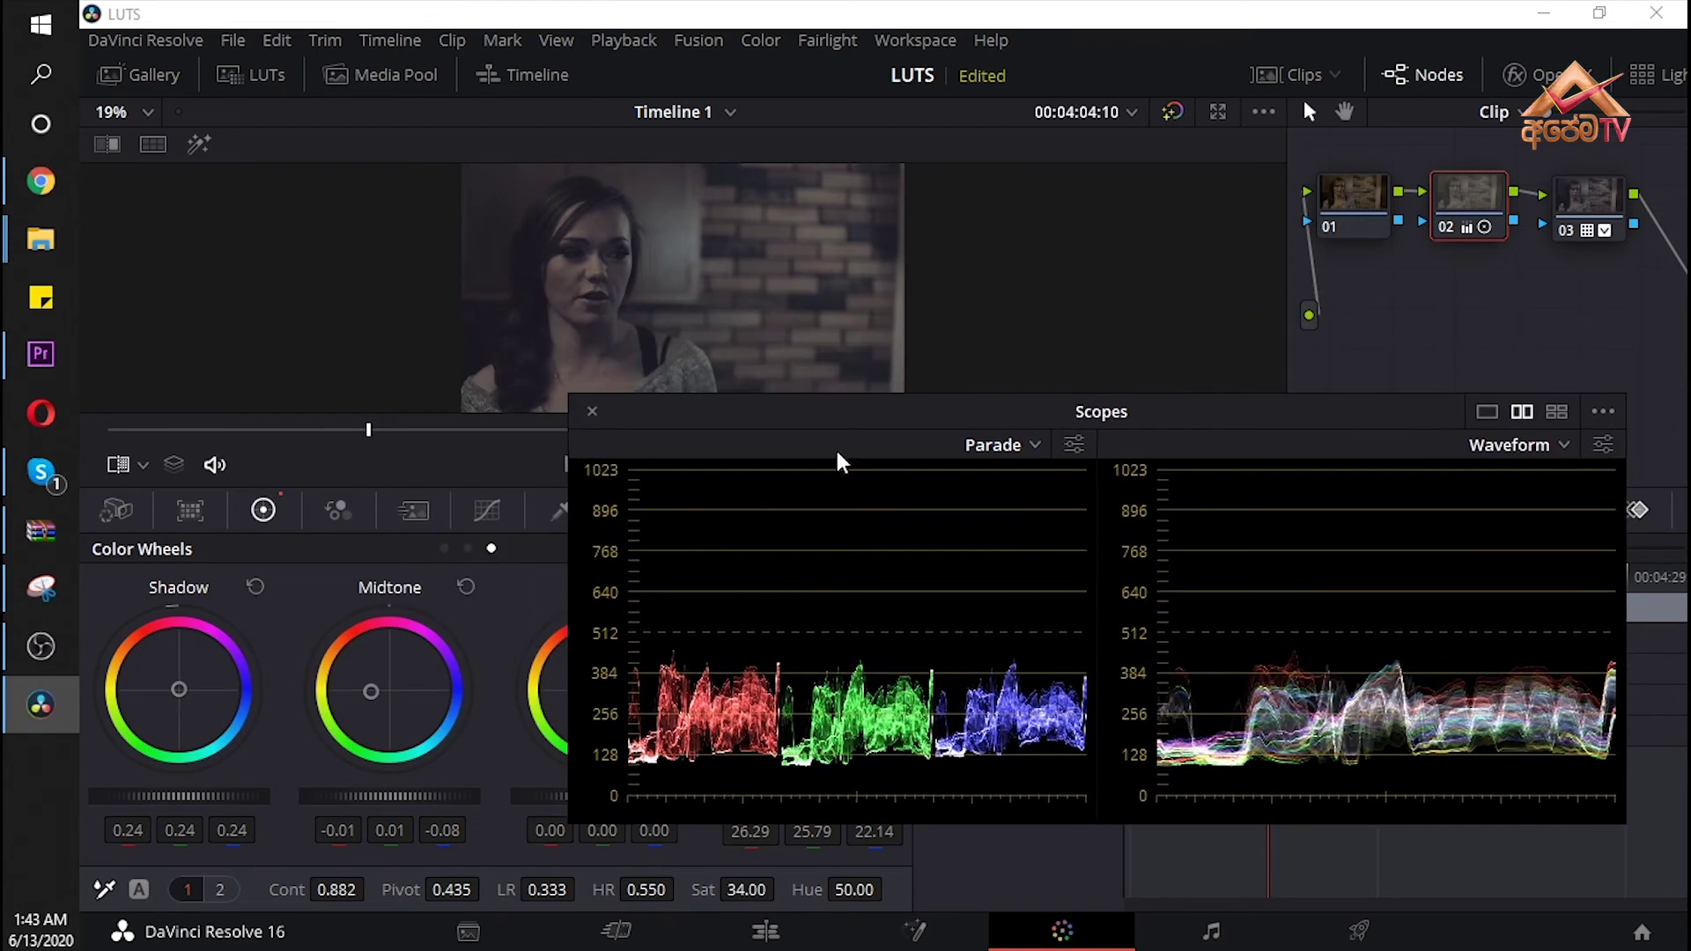
# - Rebalance node 02's Shadow level and set Contrast to 0.928 while watching the scopes
pyautogui.moveTo(179, 796); pyautogui.dragTo(145, 796)
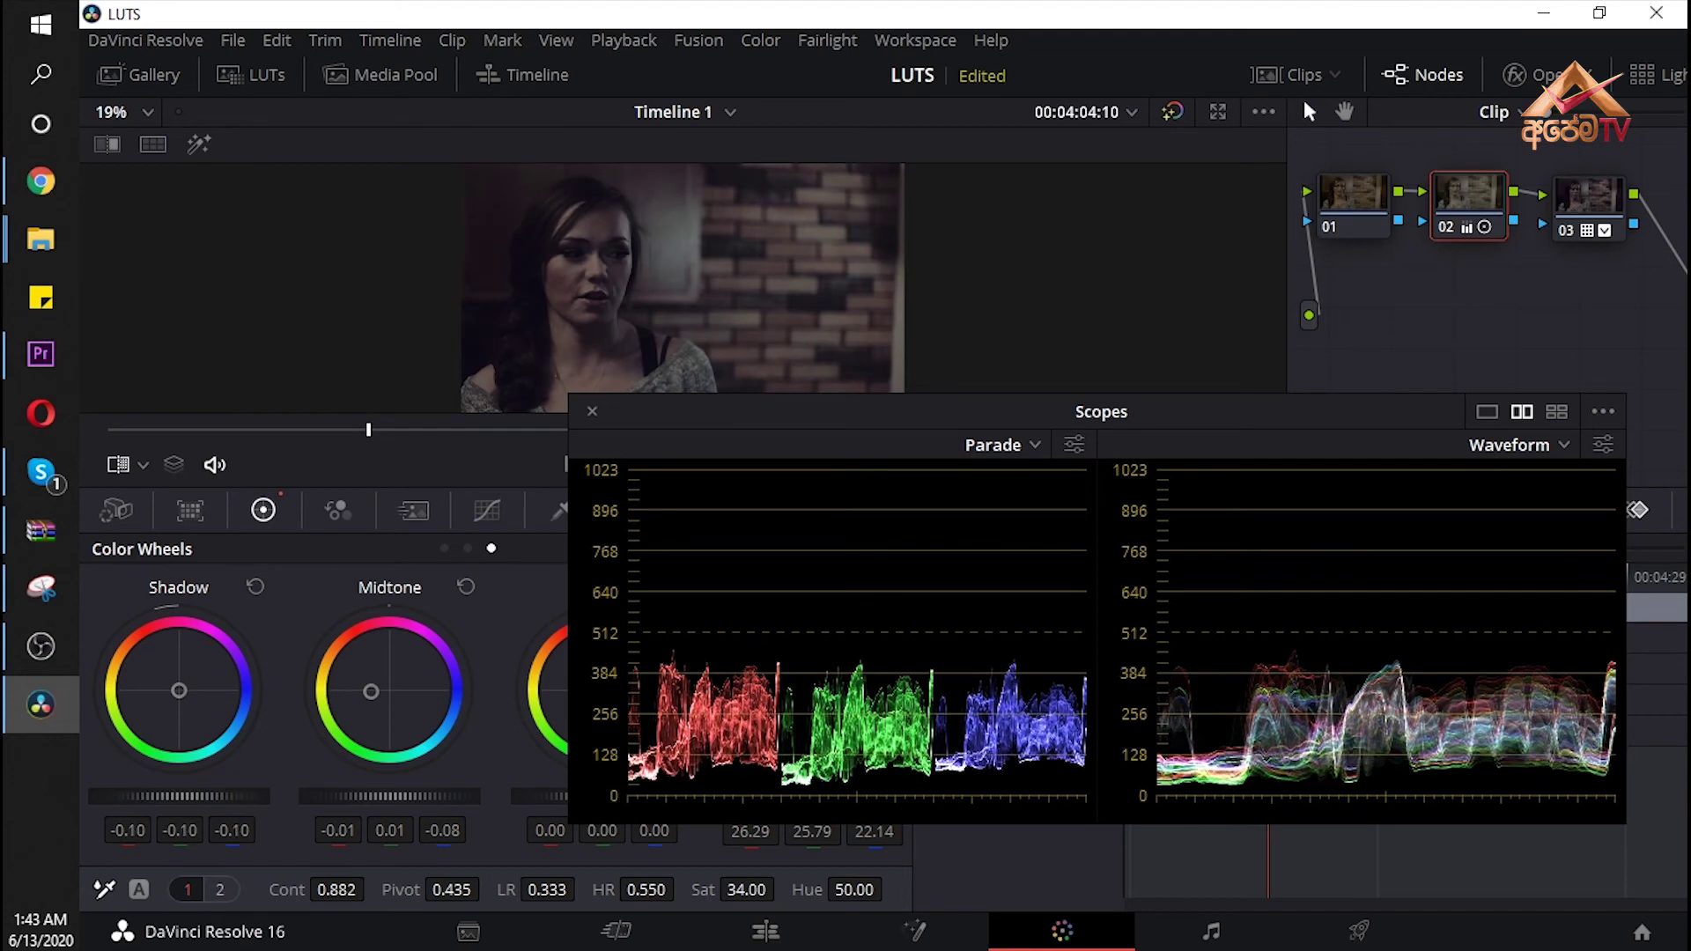
pyautogui.moveTo(437, 887); pyautogui.dragTo(319, 889)
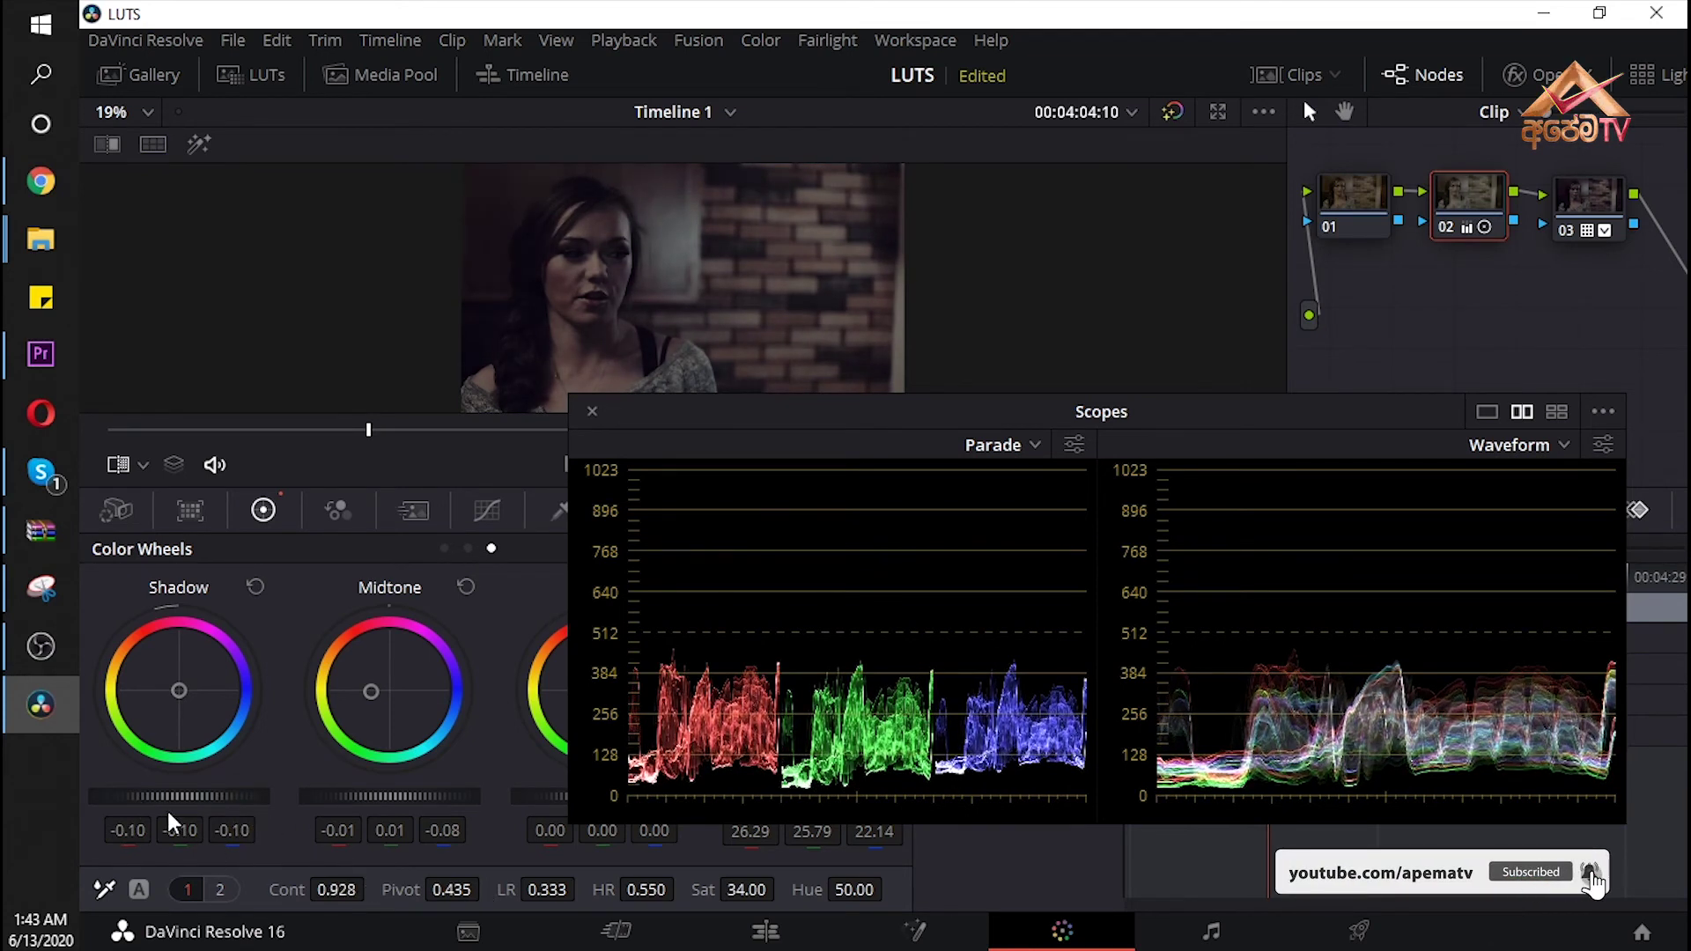
pyautogui.moveTo(150, 796); pyautogui.dragTo(176, 796)
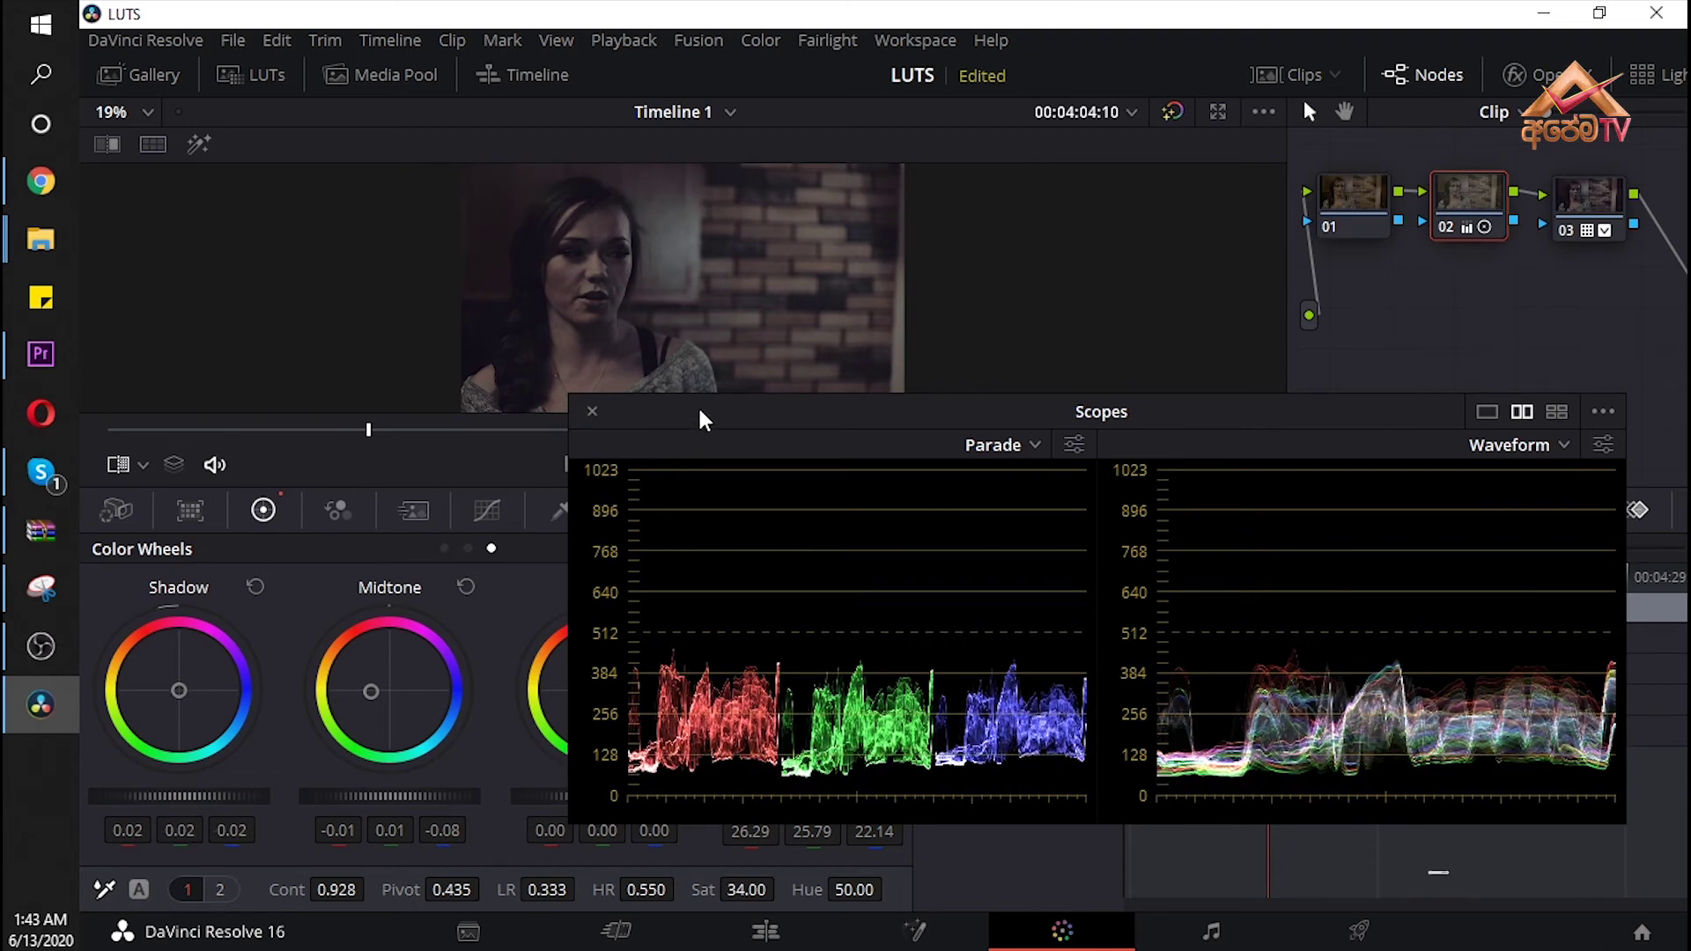
pyautogui.moveTo(698, 415); pyautogui.dragTo(780, 366)
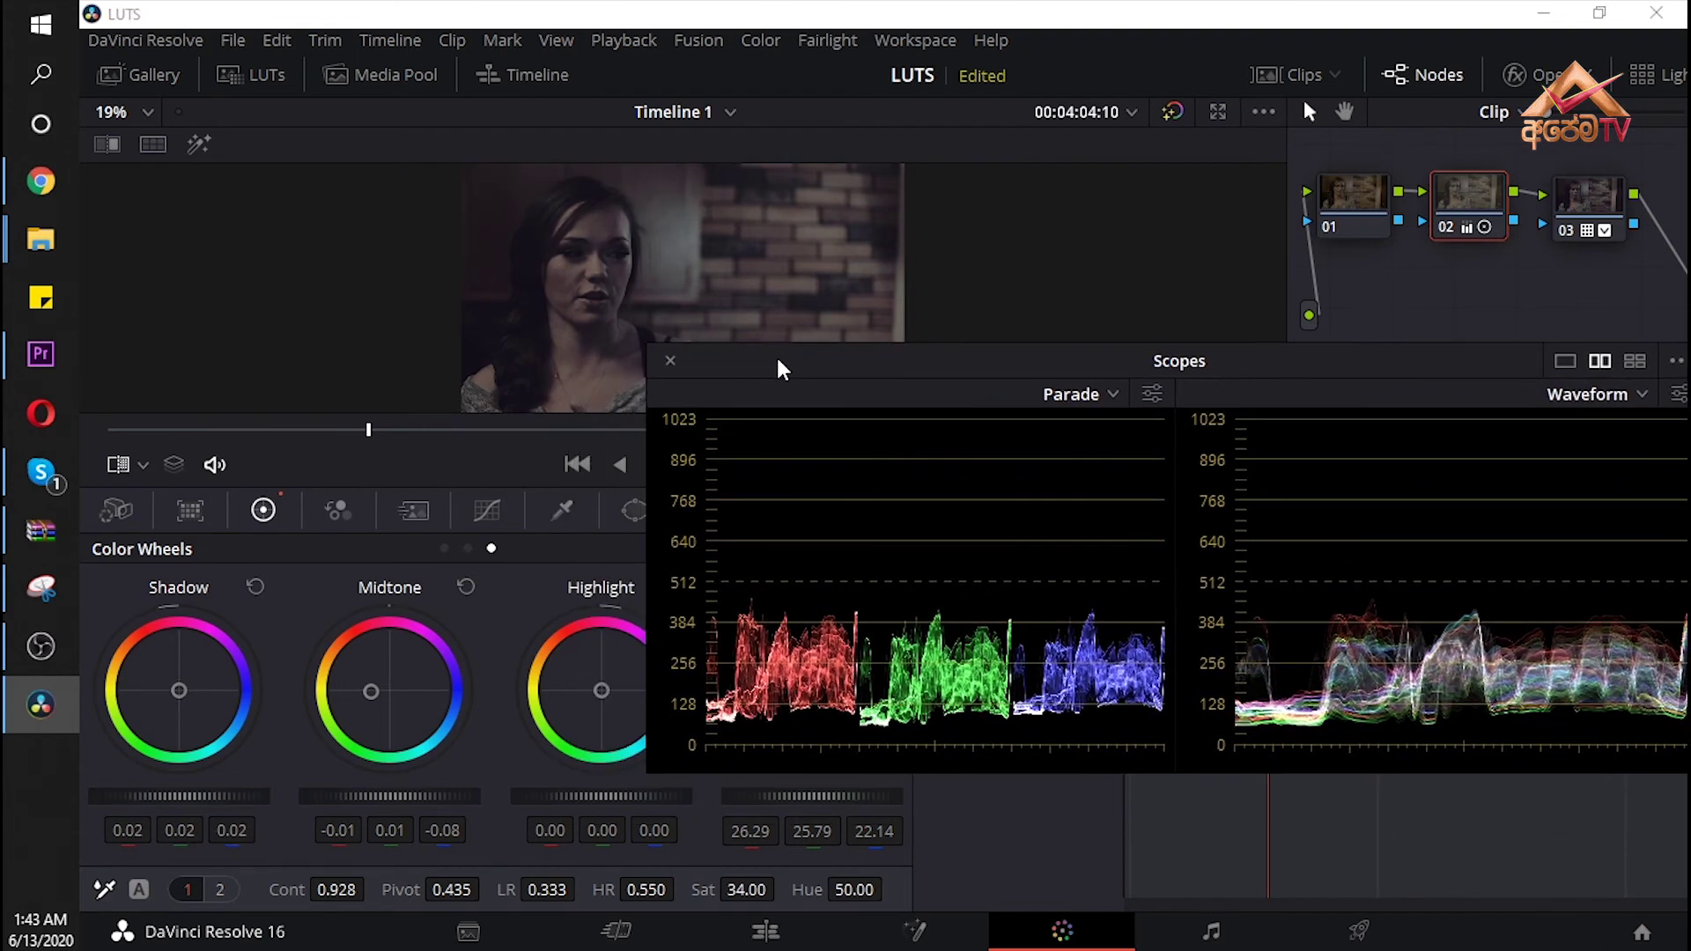
# - On the second primaries page, set node 02's Temp to 480.0 and Shad to 23.50
pyautogui.click(221, 891)
pyautogui.moveTo(349, 893); pyautogui.dragTo(373, 889)
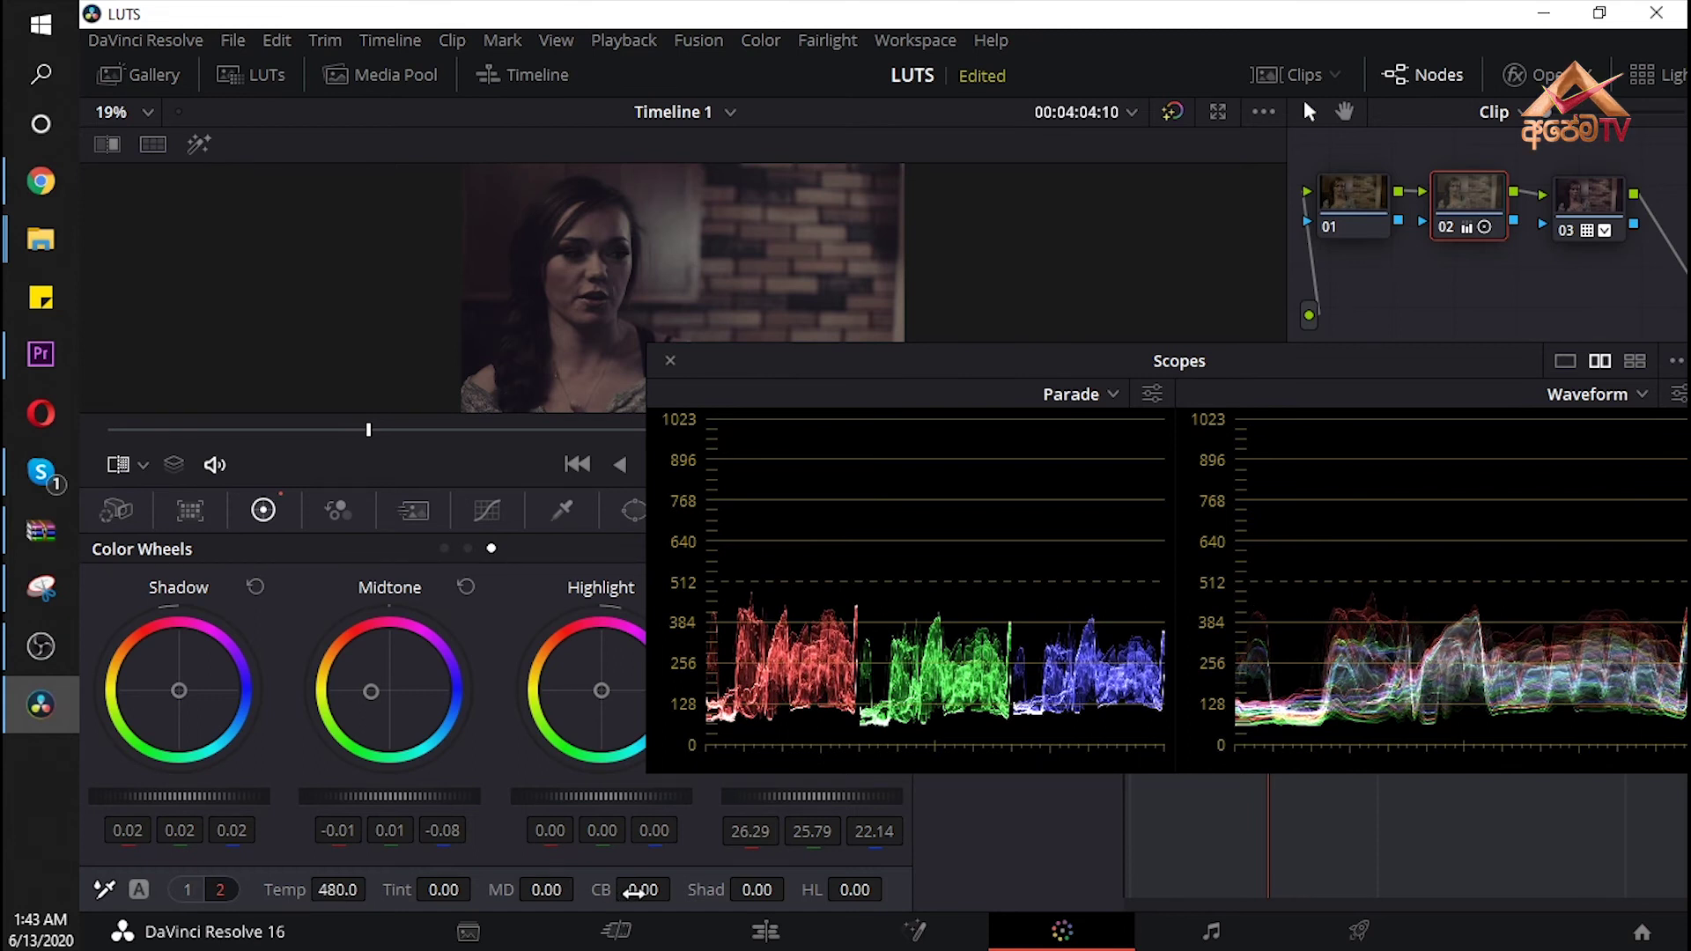
pyautogui.moveTo(757, 889)
pyautogui.mouseDown()
pyautogui.moveTo(792, 890)
pyautogui.moveTo(753, 889)
pyautogui.mouseUp()
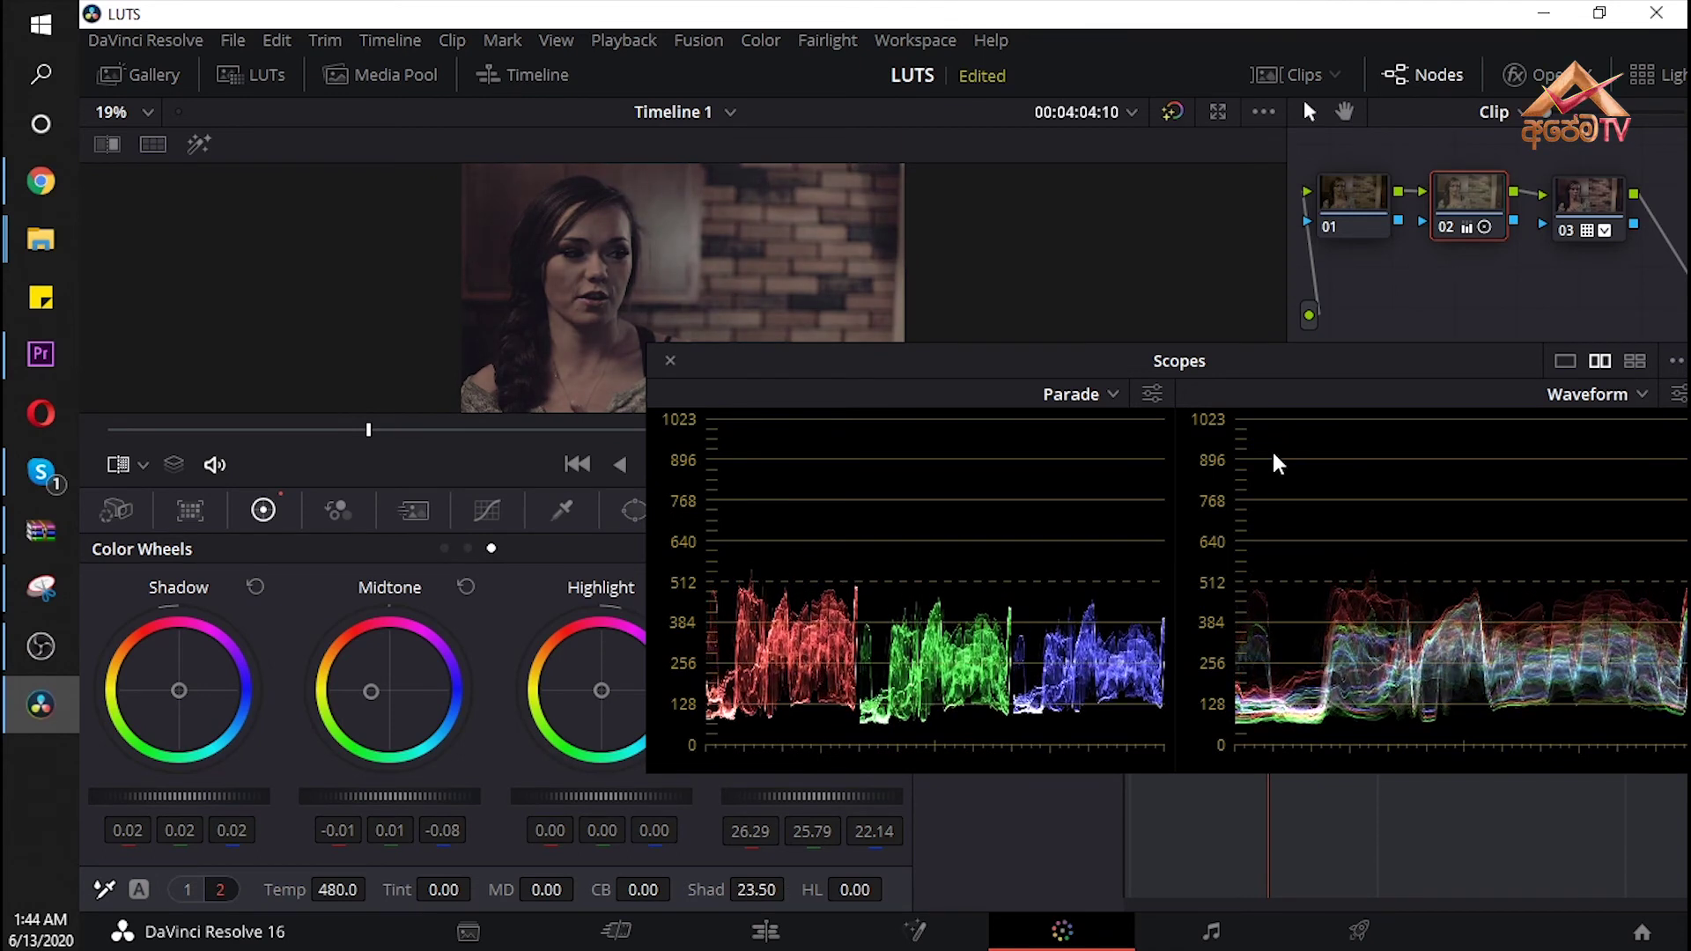
# - Close the scopes and toggle nodes 02 and 03 off and on for a before/after comparison
pyautogui.click(666, 359)
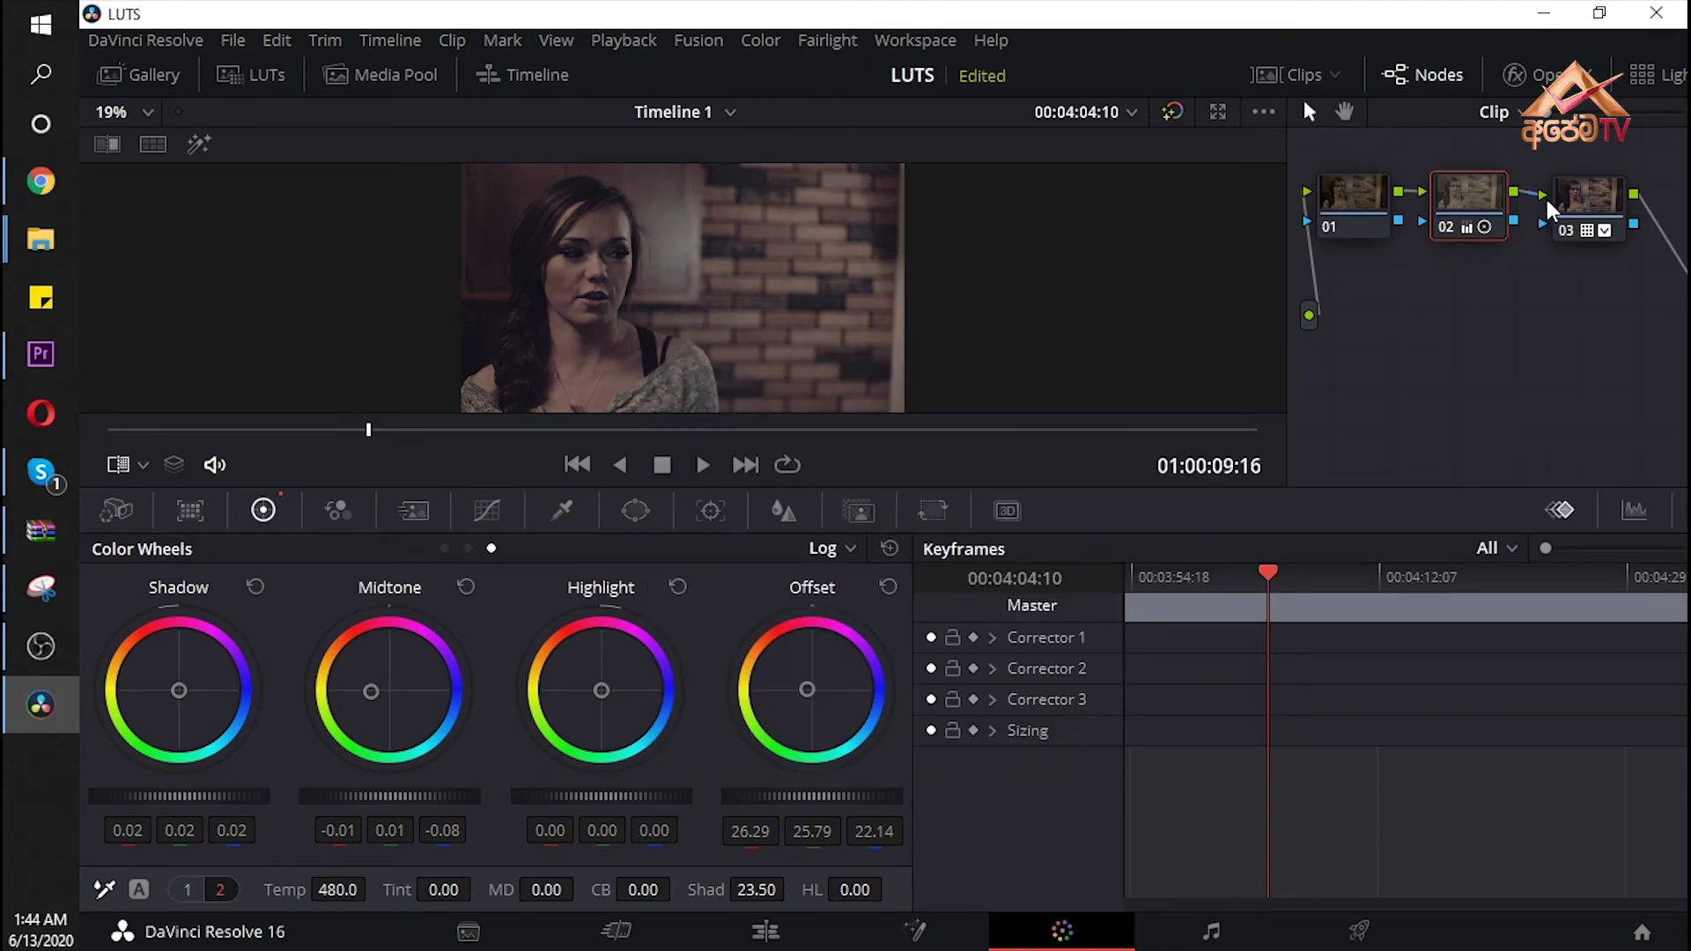
pyautogui.hotkey('ctrl', 'd')
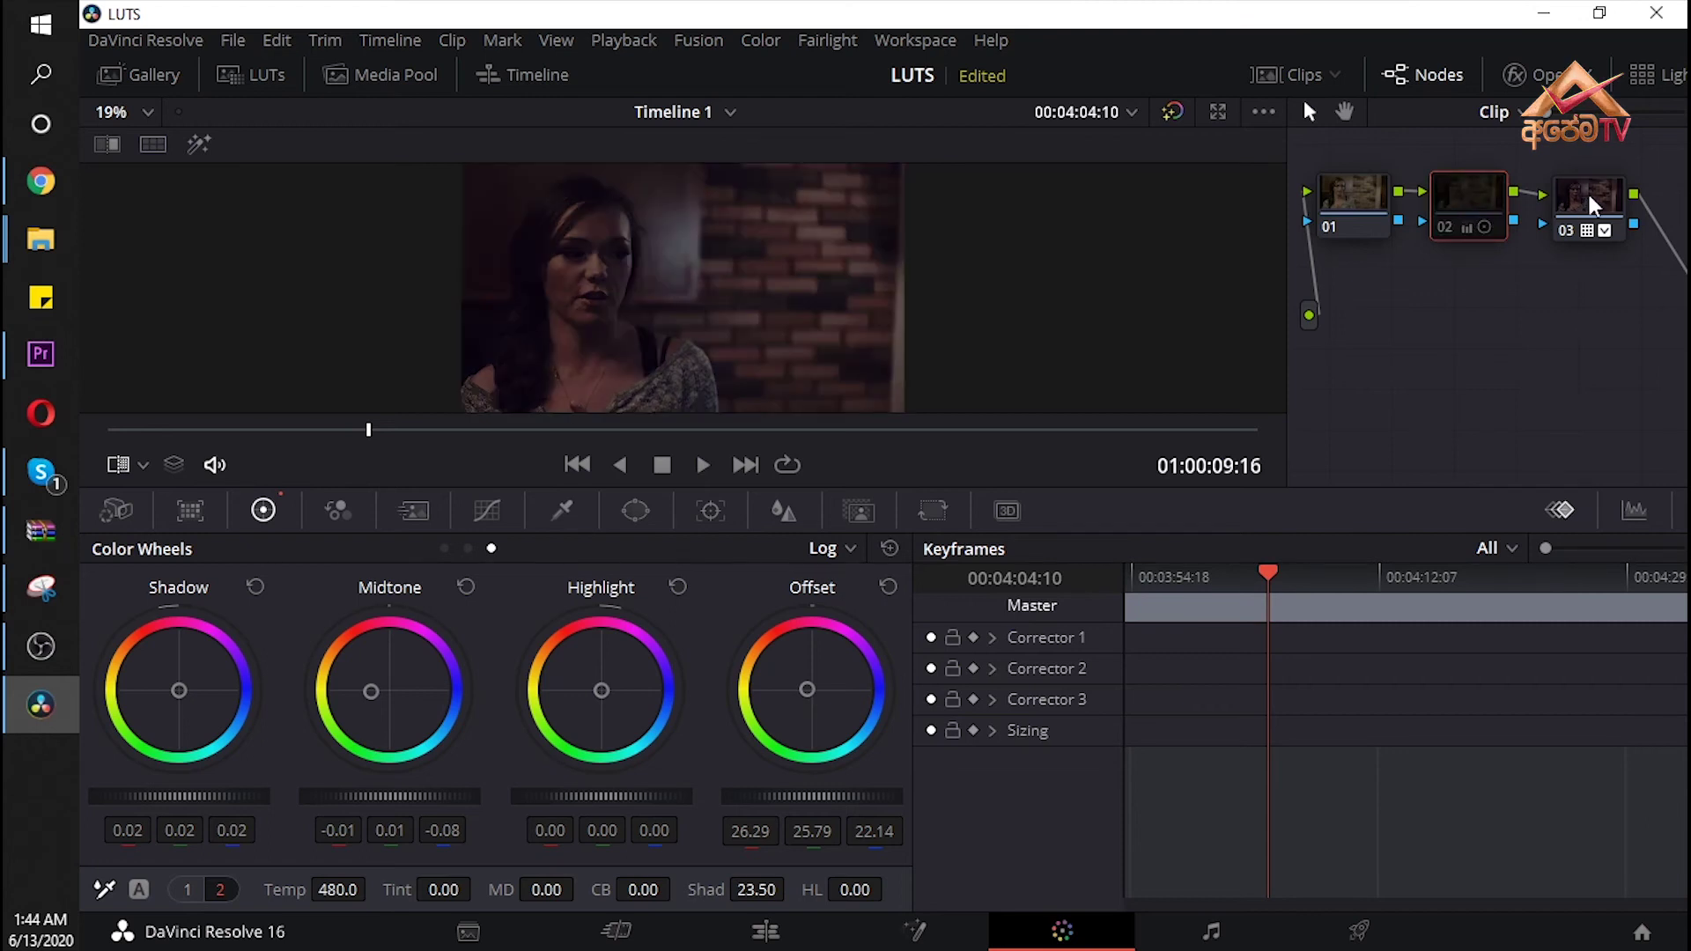
pyautogui.click(1591, 198)
pyautogui.hotkey('ctrl', 'd')
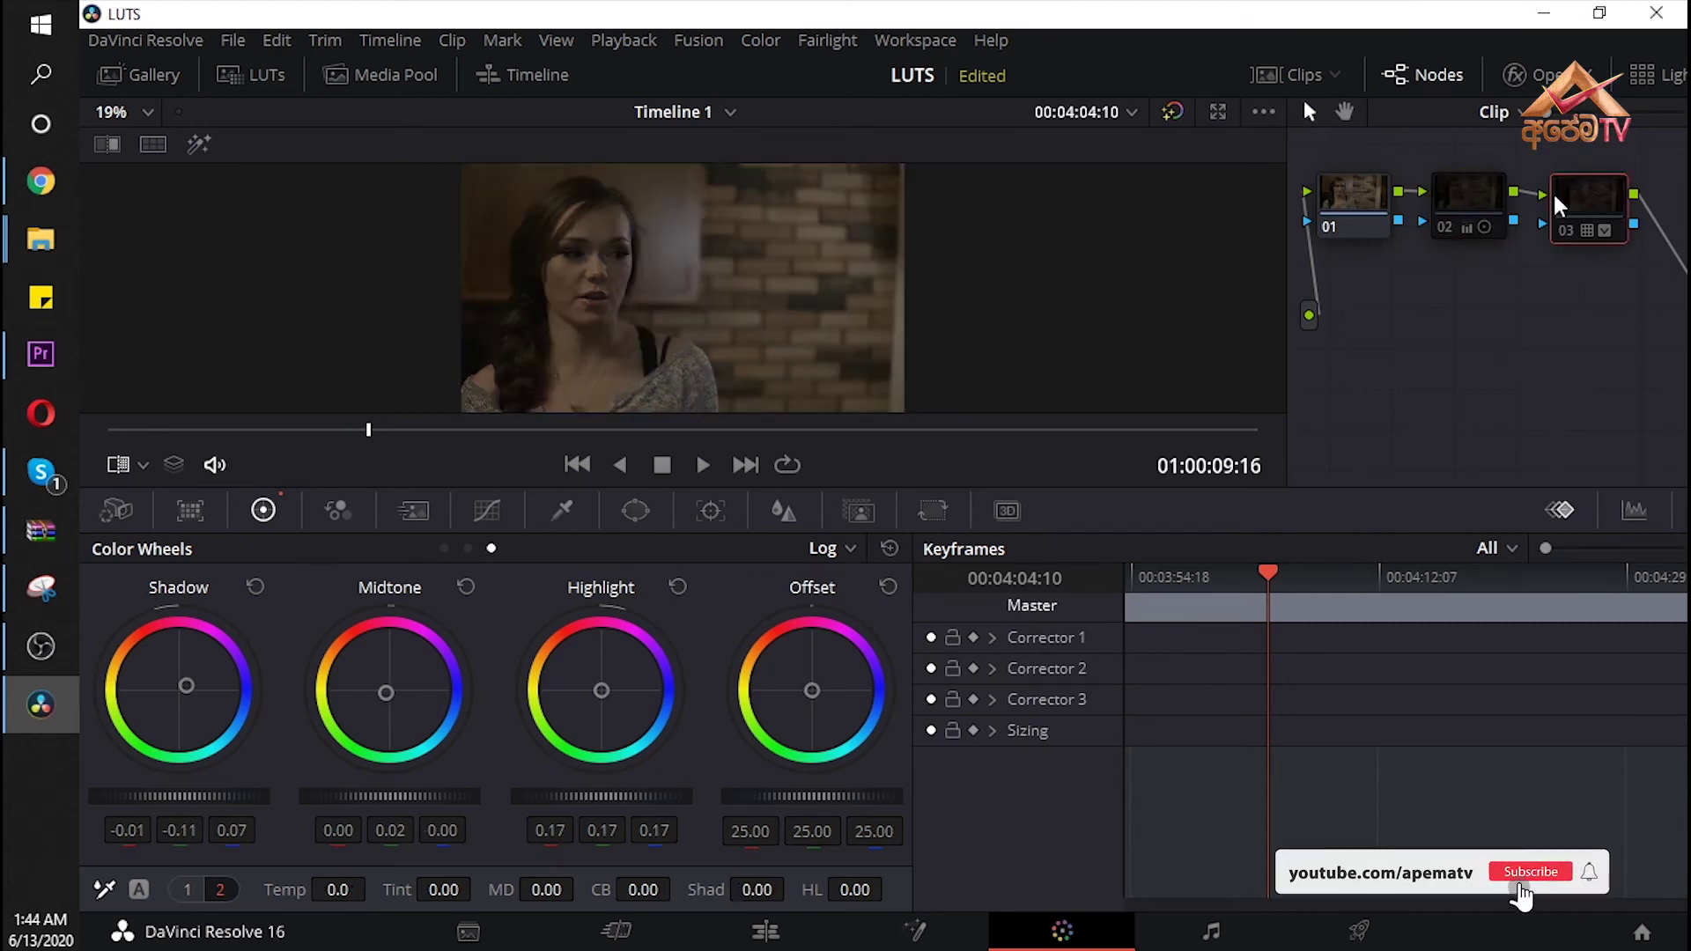
pyautogui.hotkey('alt', 'd')
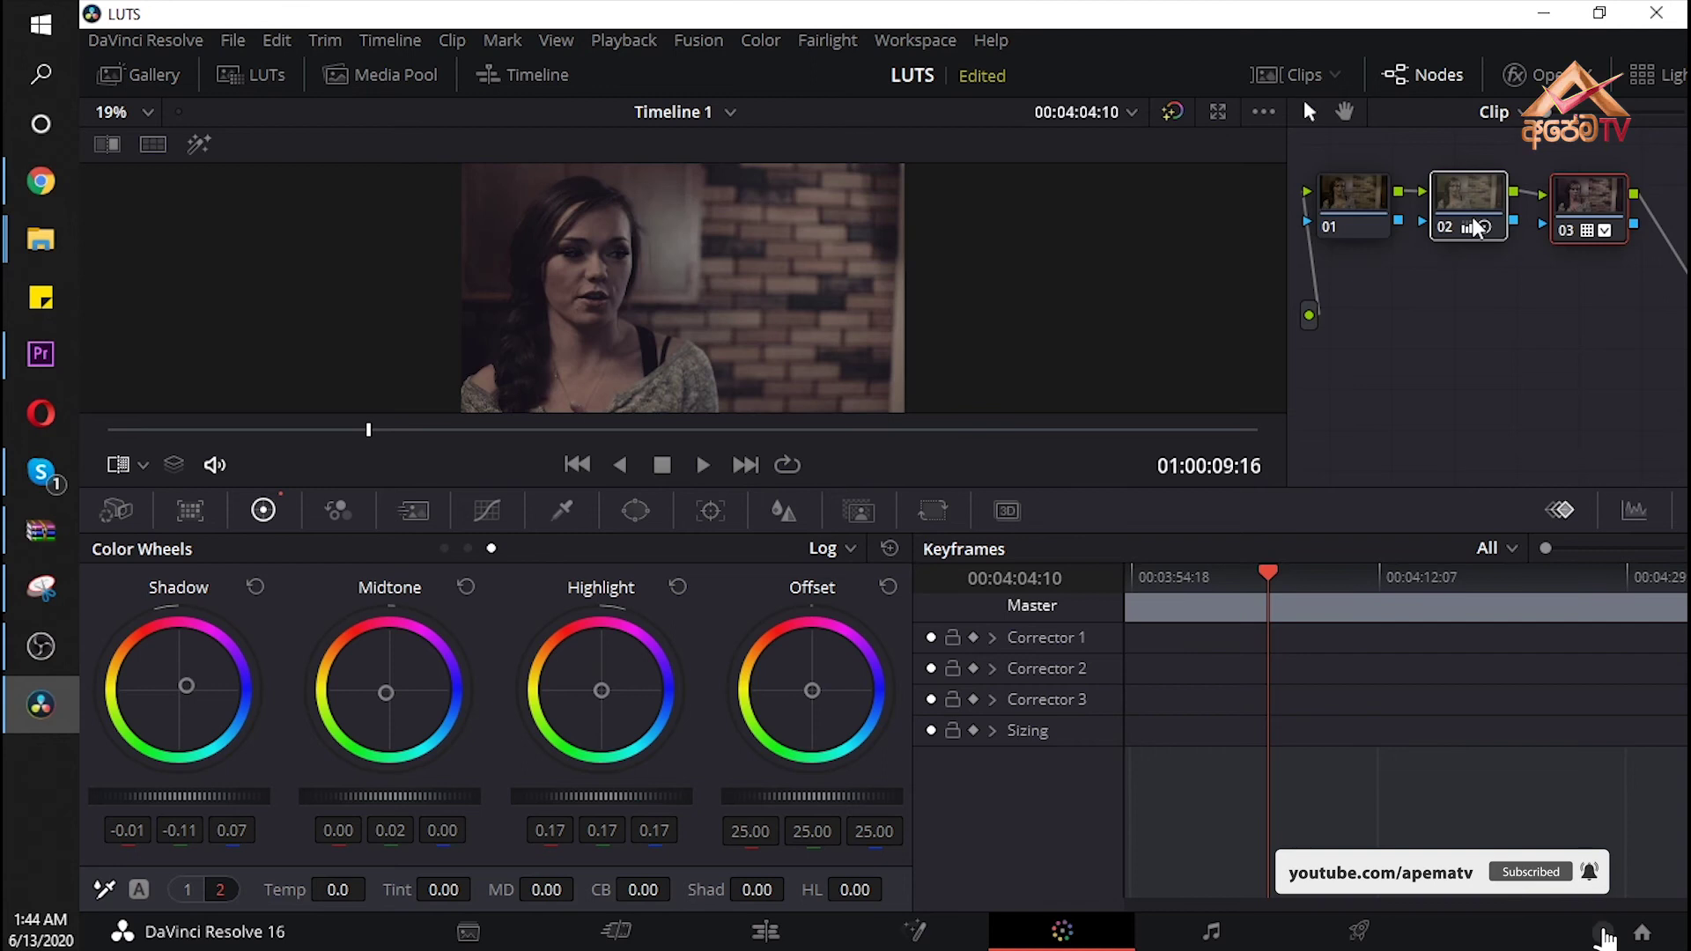
pyautogui.hotkey('ctrl', 'd')
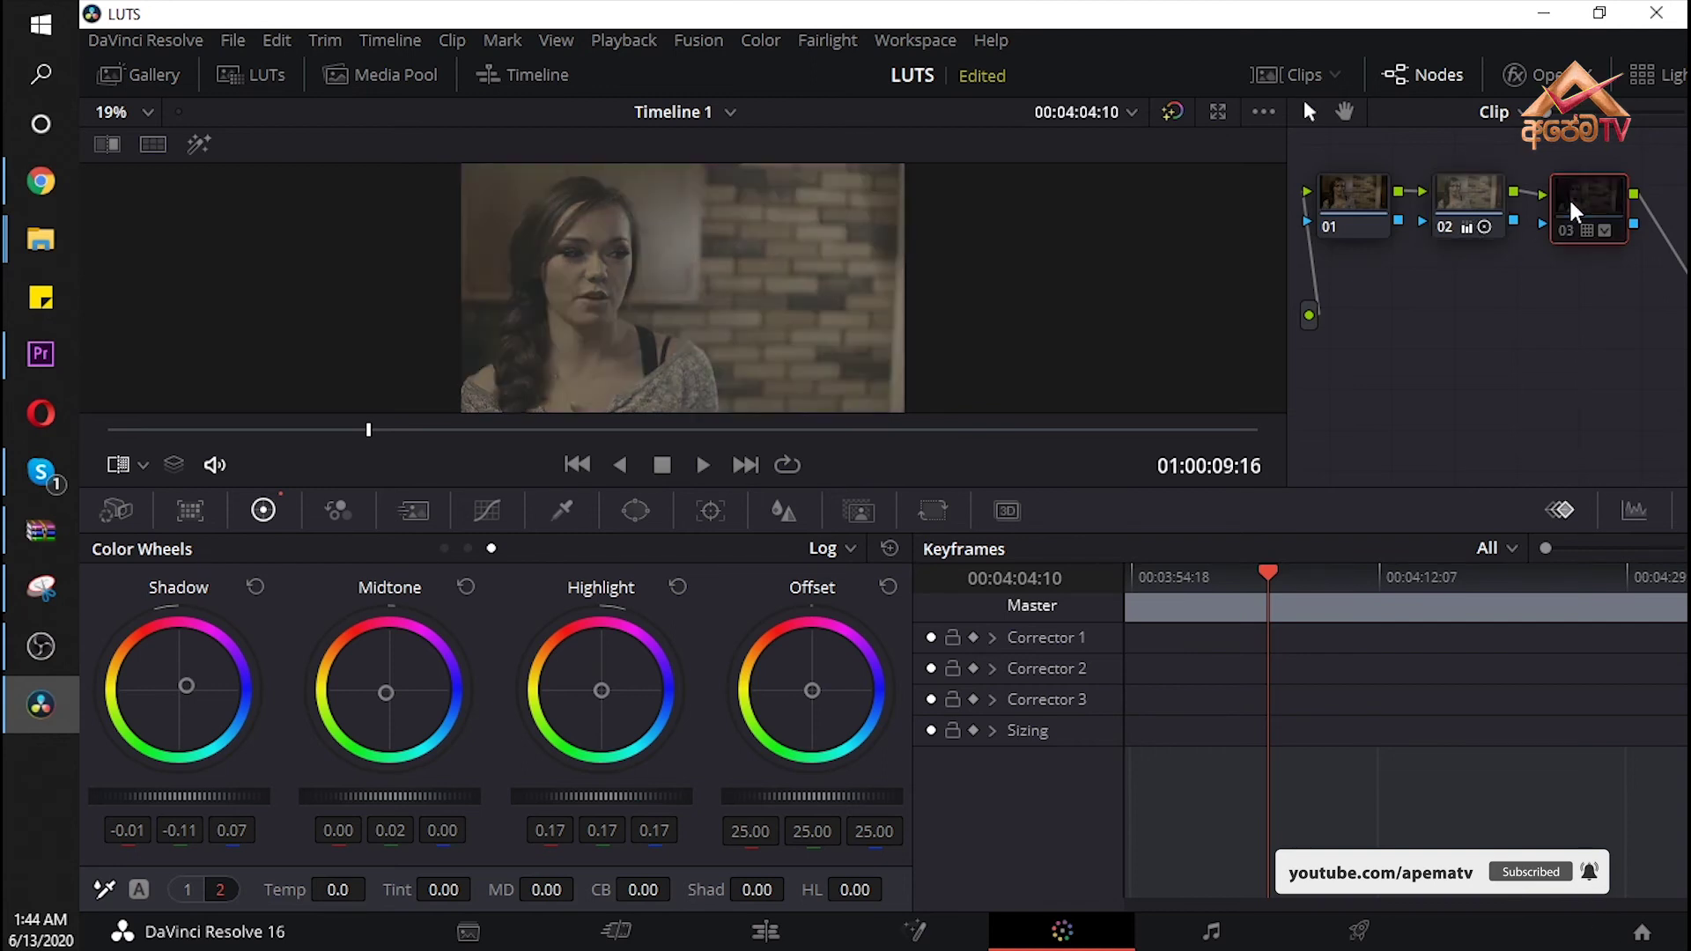
# - Inspect nodes 01, 02 and 03, briefly bypass node 02, and re-enable node 03
pyautogui.click(1365, 213)
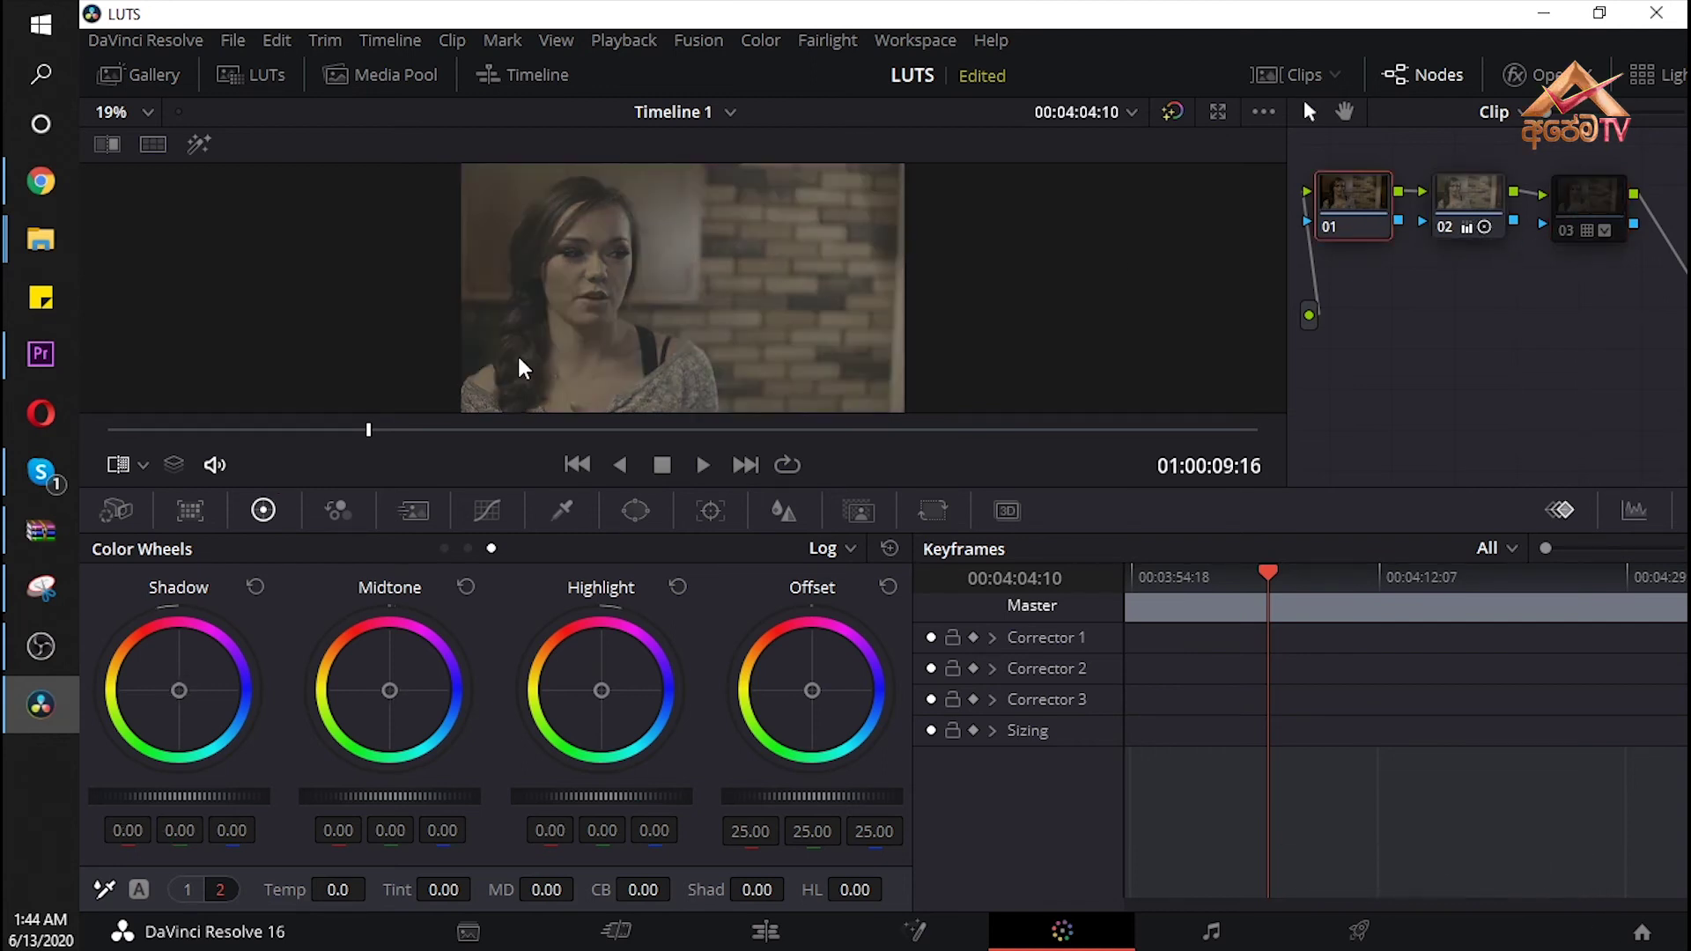
pyautogui.click(1472, 210)
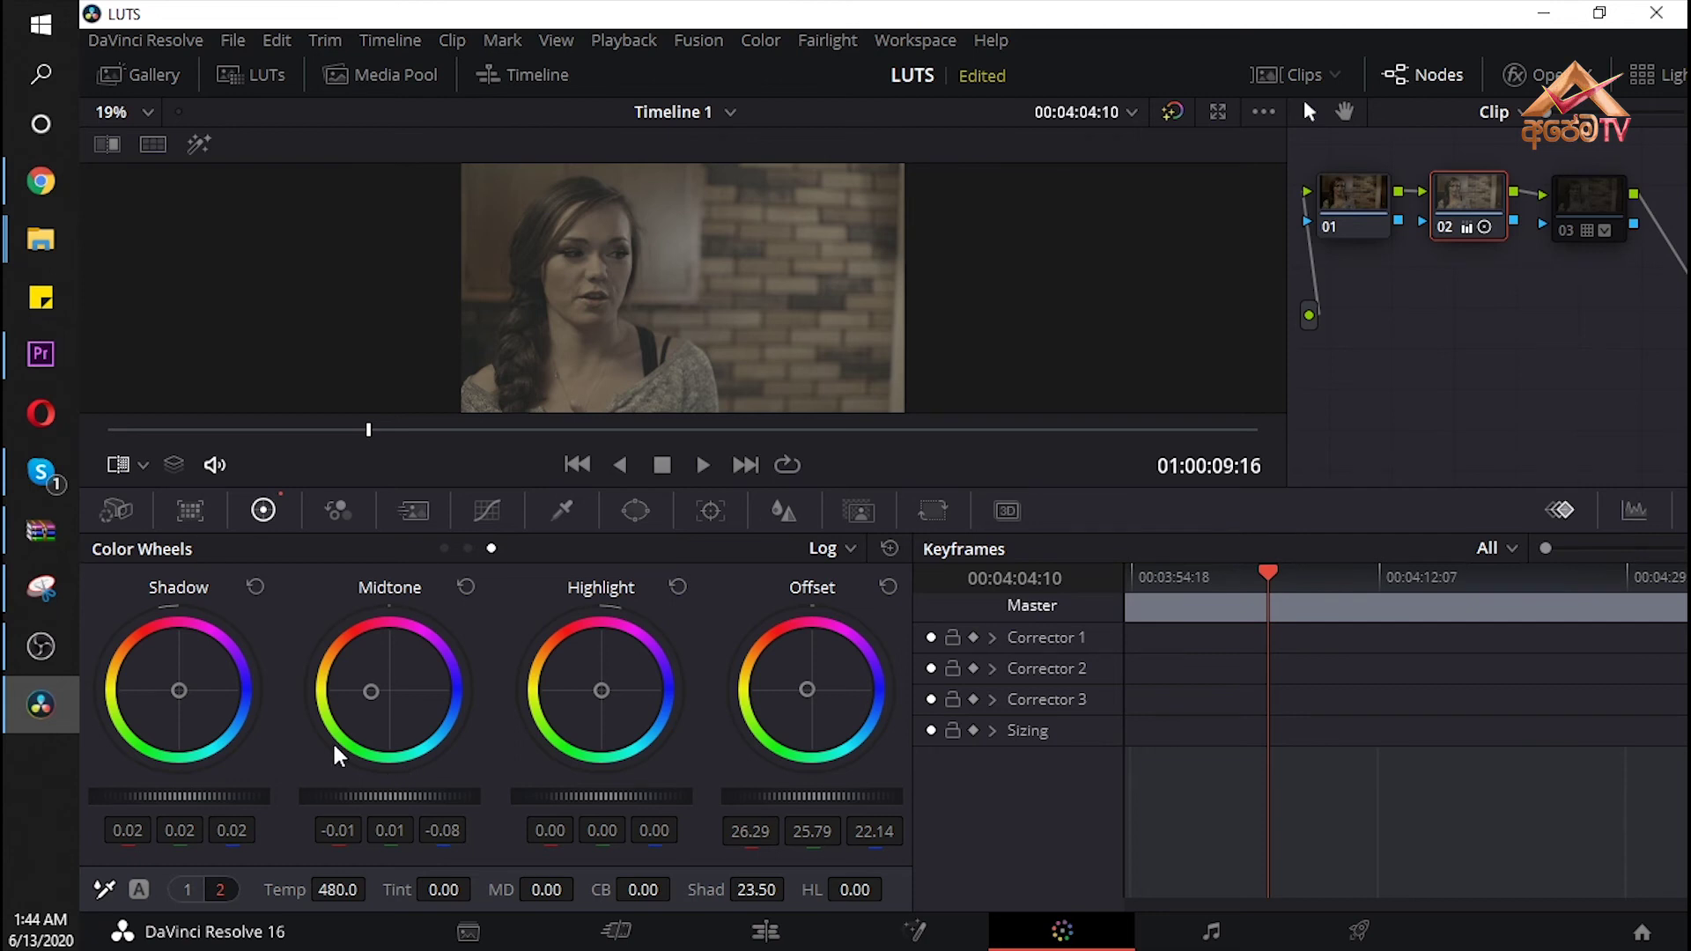
pyautogui.hotkey('ctrl', 'd')
pyautogui.hotkey('ctrl', 'd')
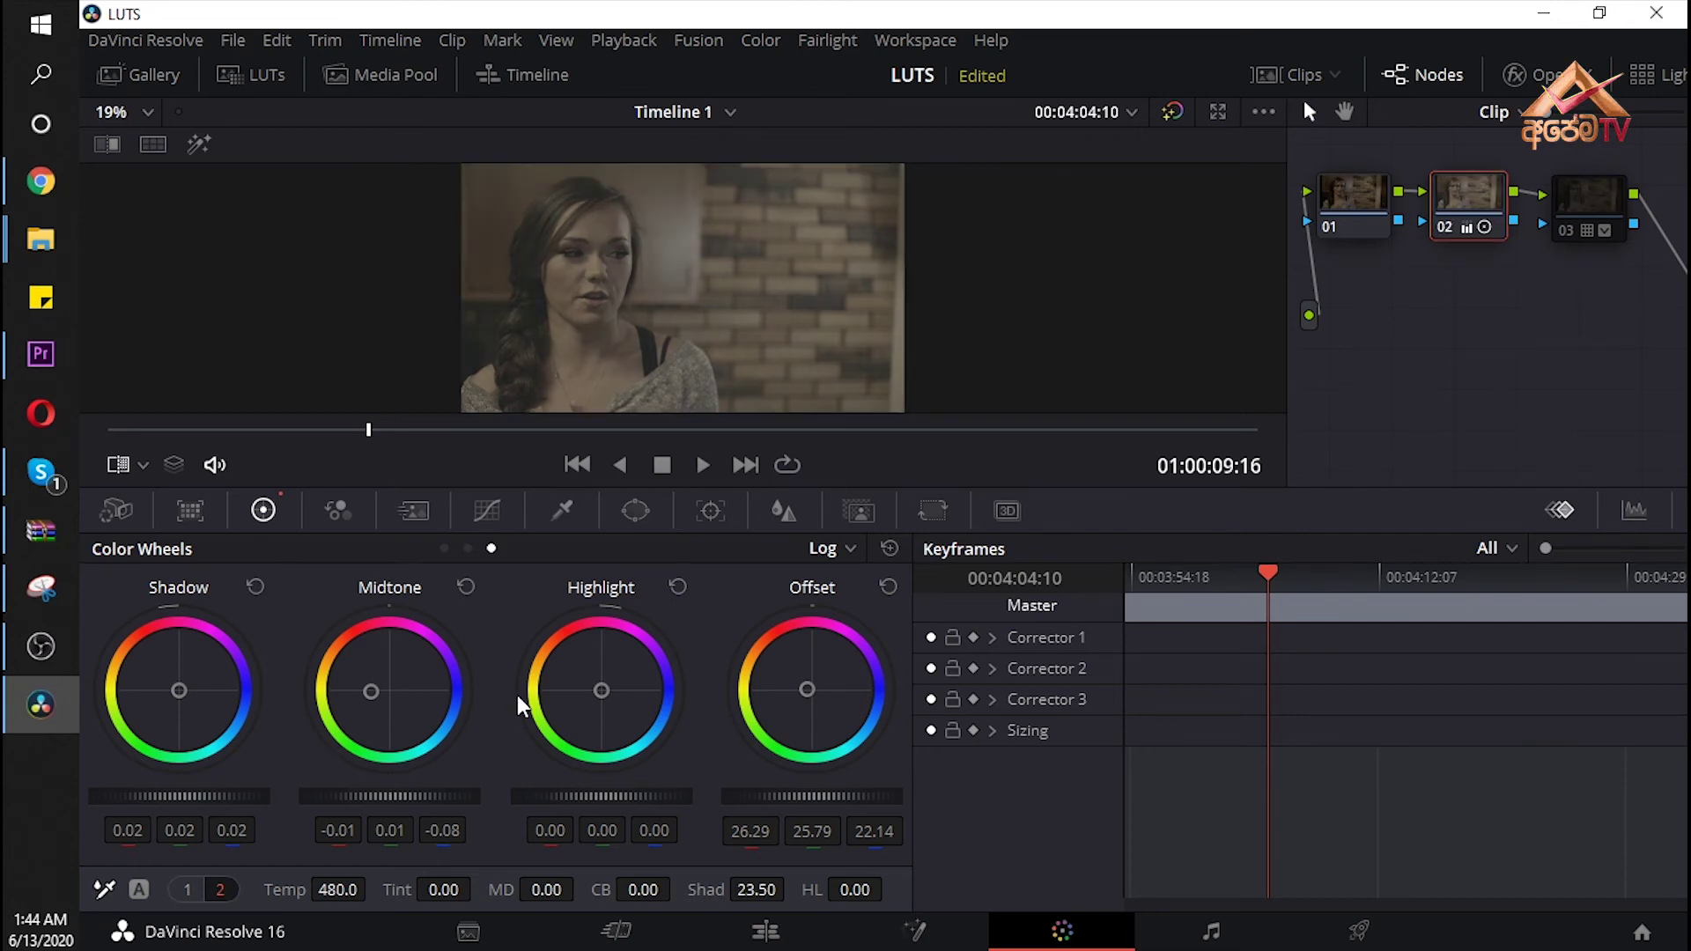
pyautogui.click(1579, 197)
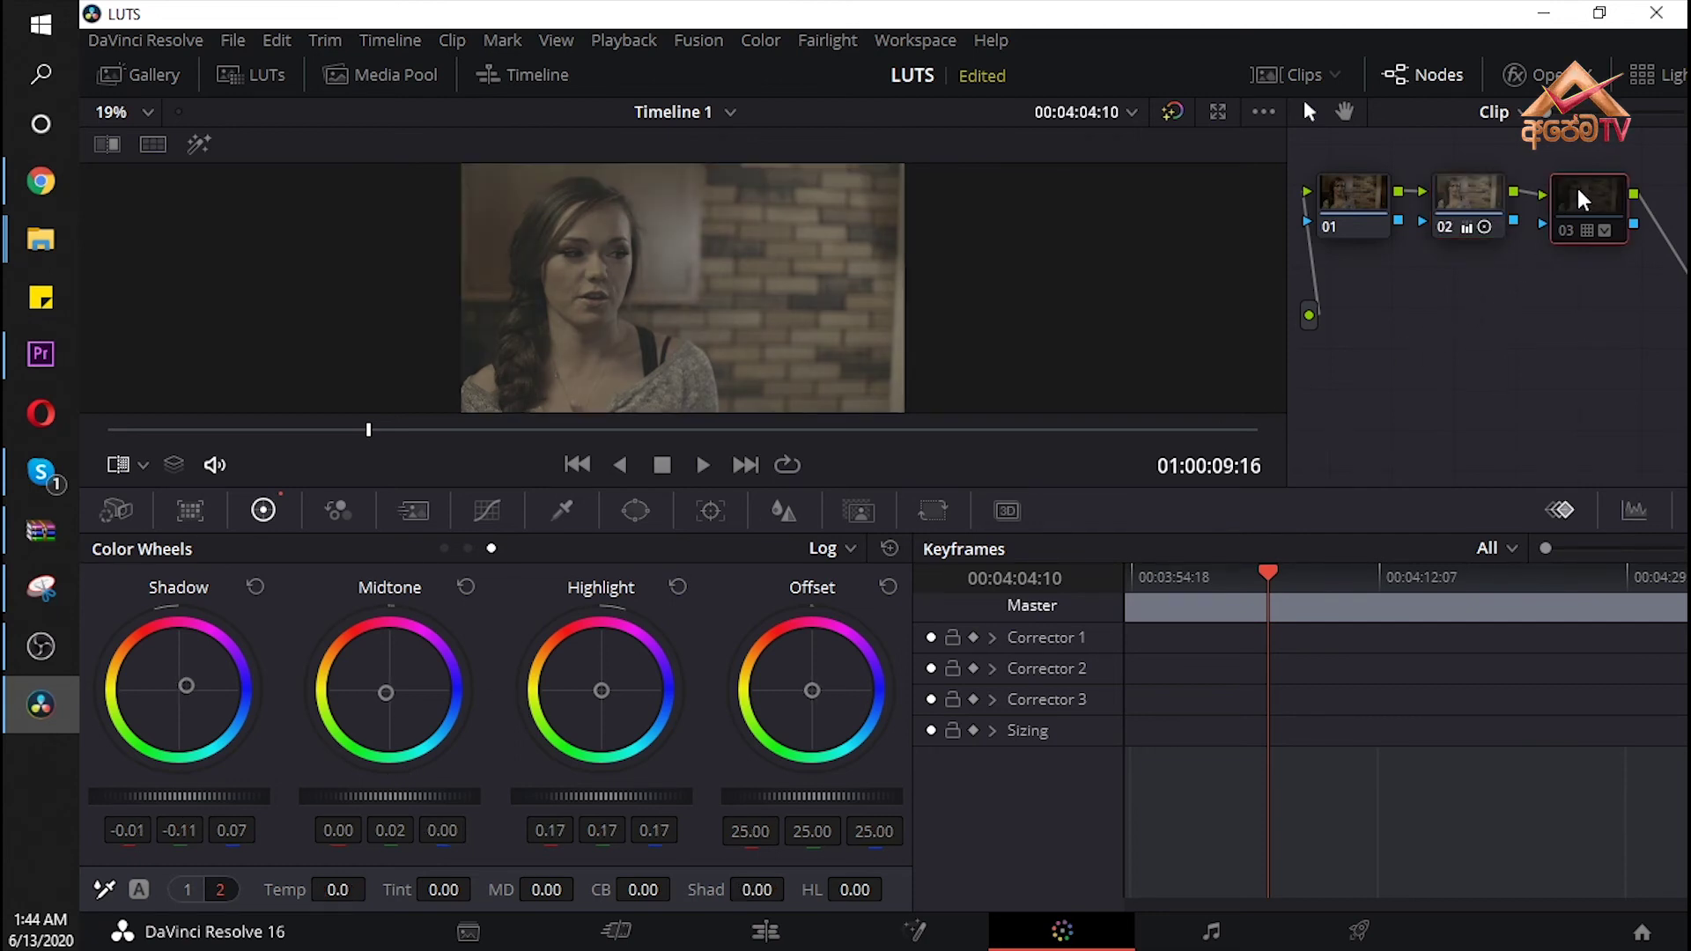
pyautogui.hotkey('ctrl', 'd')
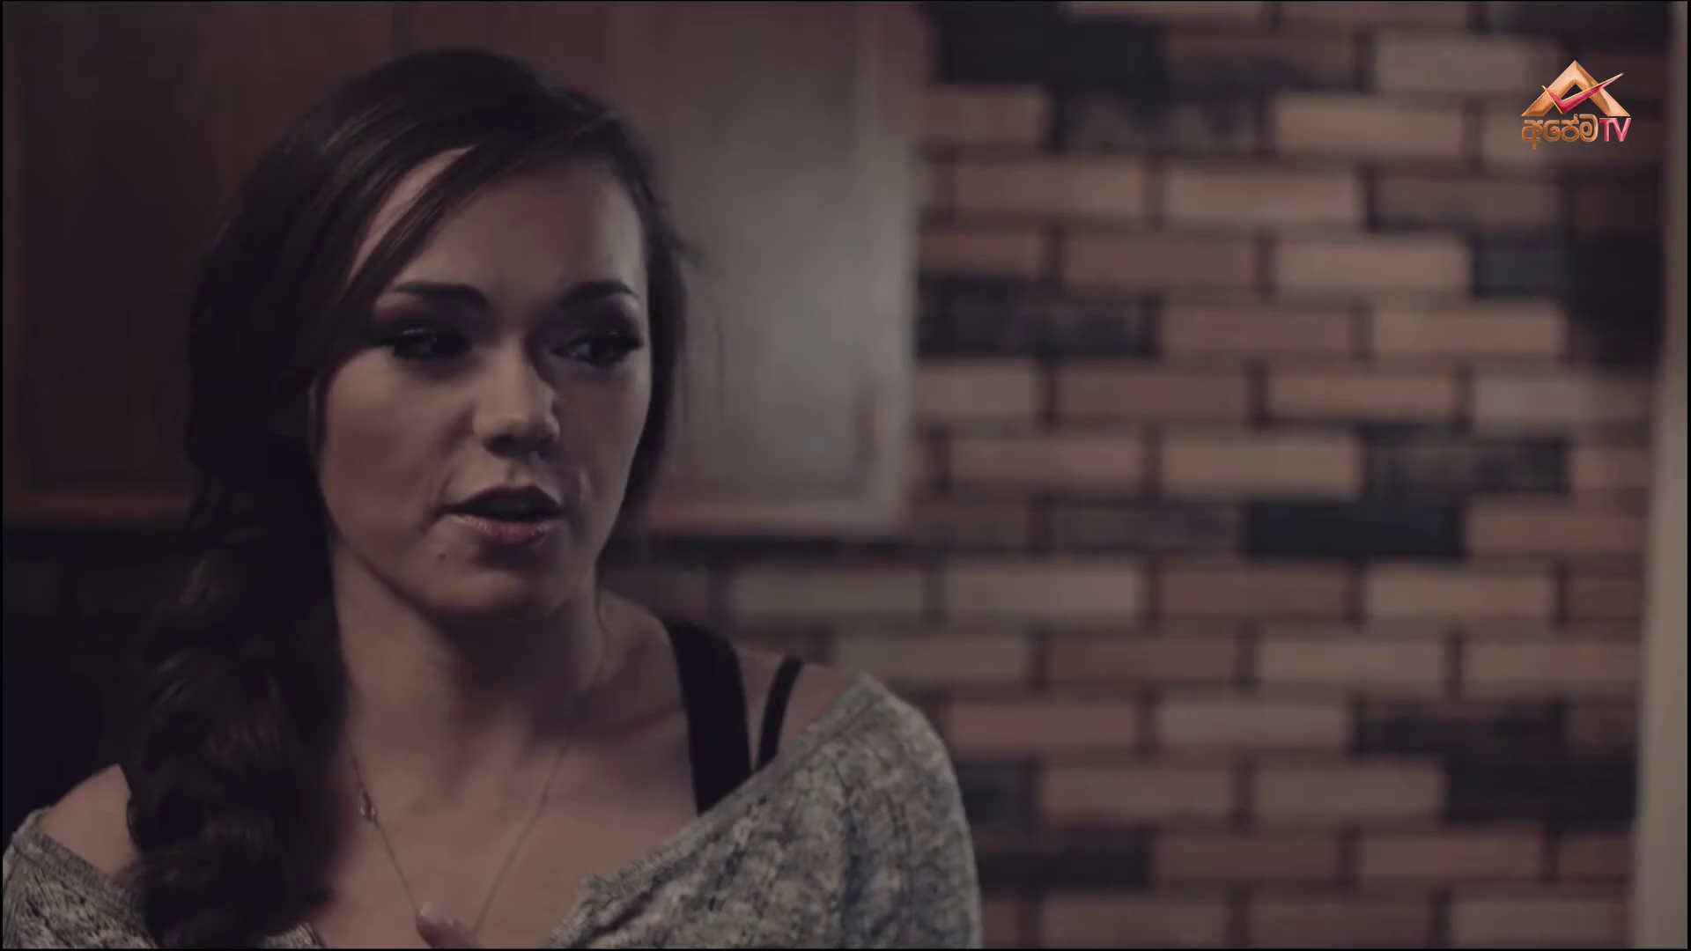
# - Pause full-screen playback, return to the Color page, and scrub to 01:00:18:18
pyautogui.moveTo(574, 780)
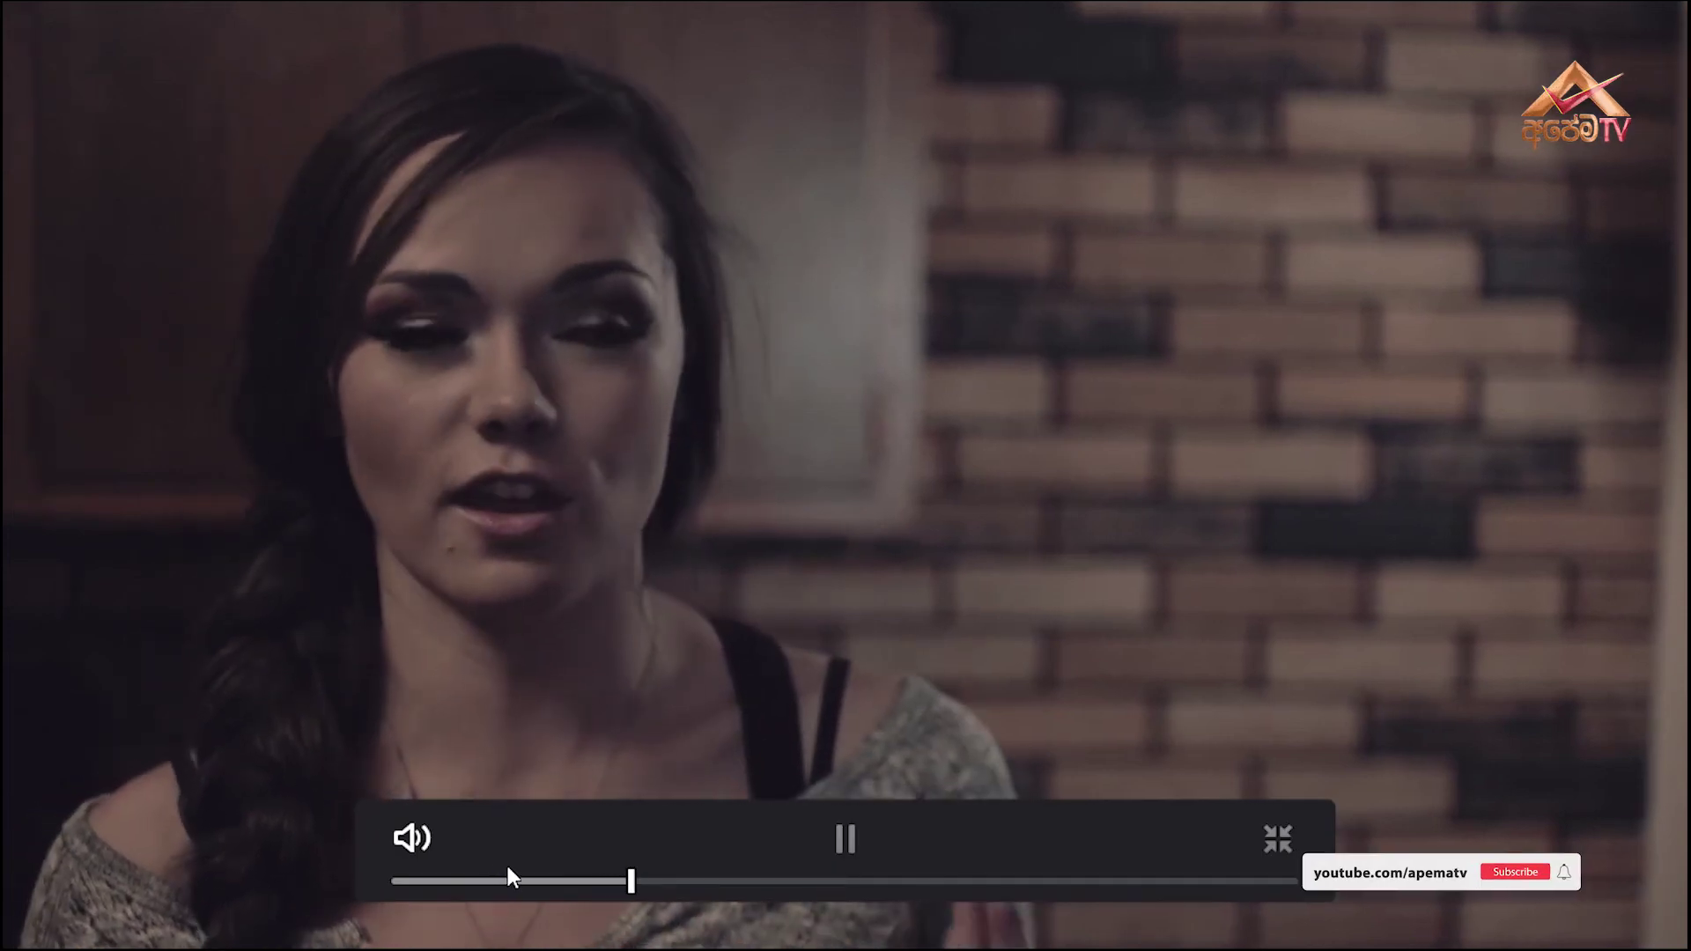
pyautogui.press('space')
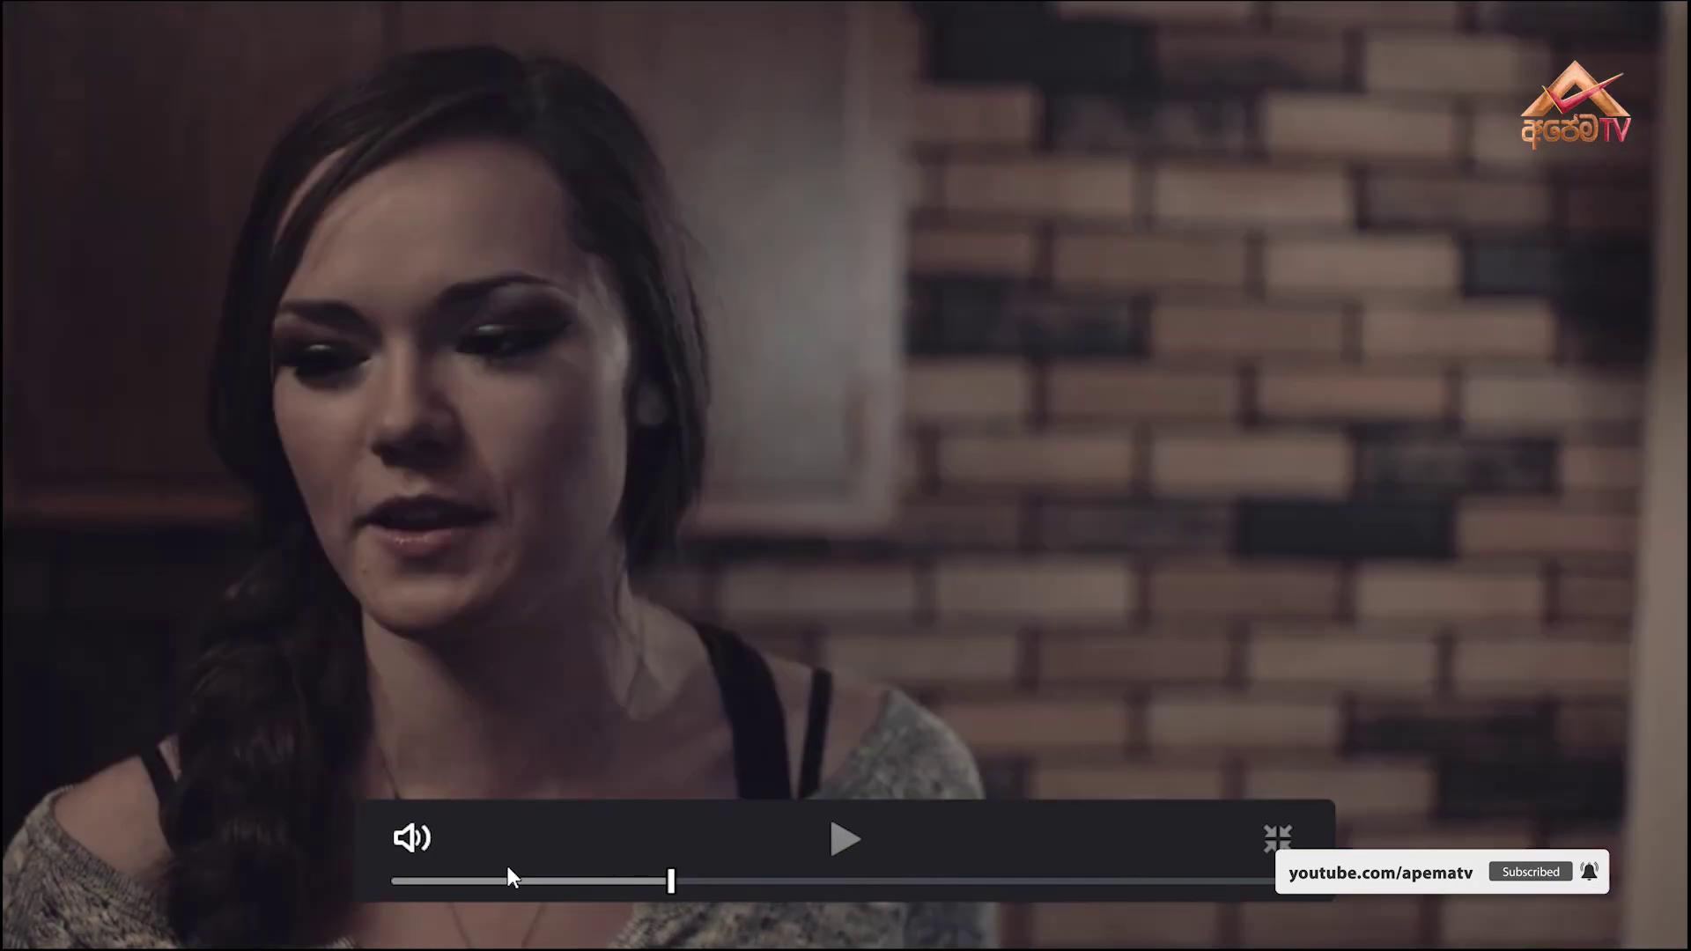
pyautogui.press('Escape')
pyautogui.moveTo(429, 429); pyautogui.dragTo(616, 429)
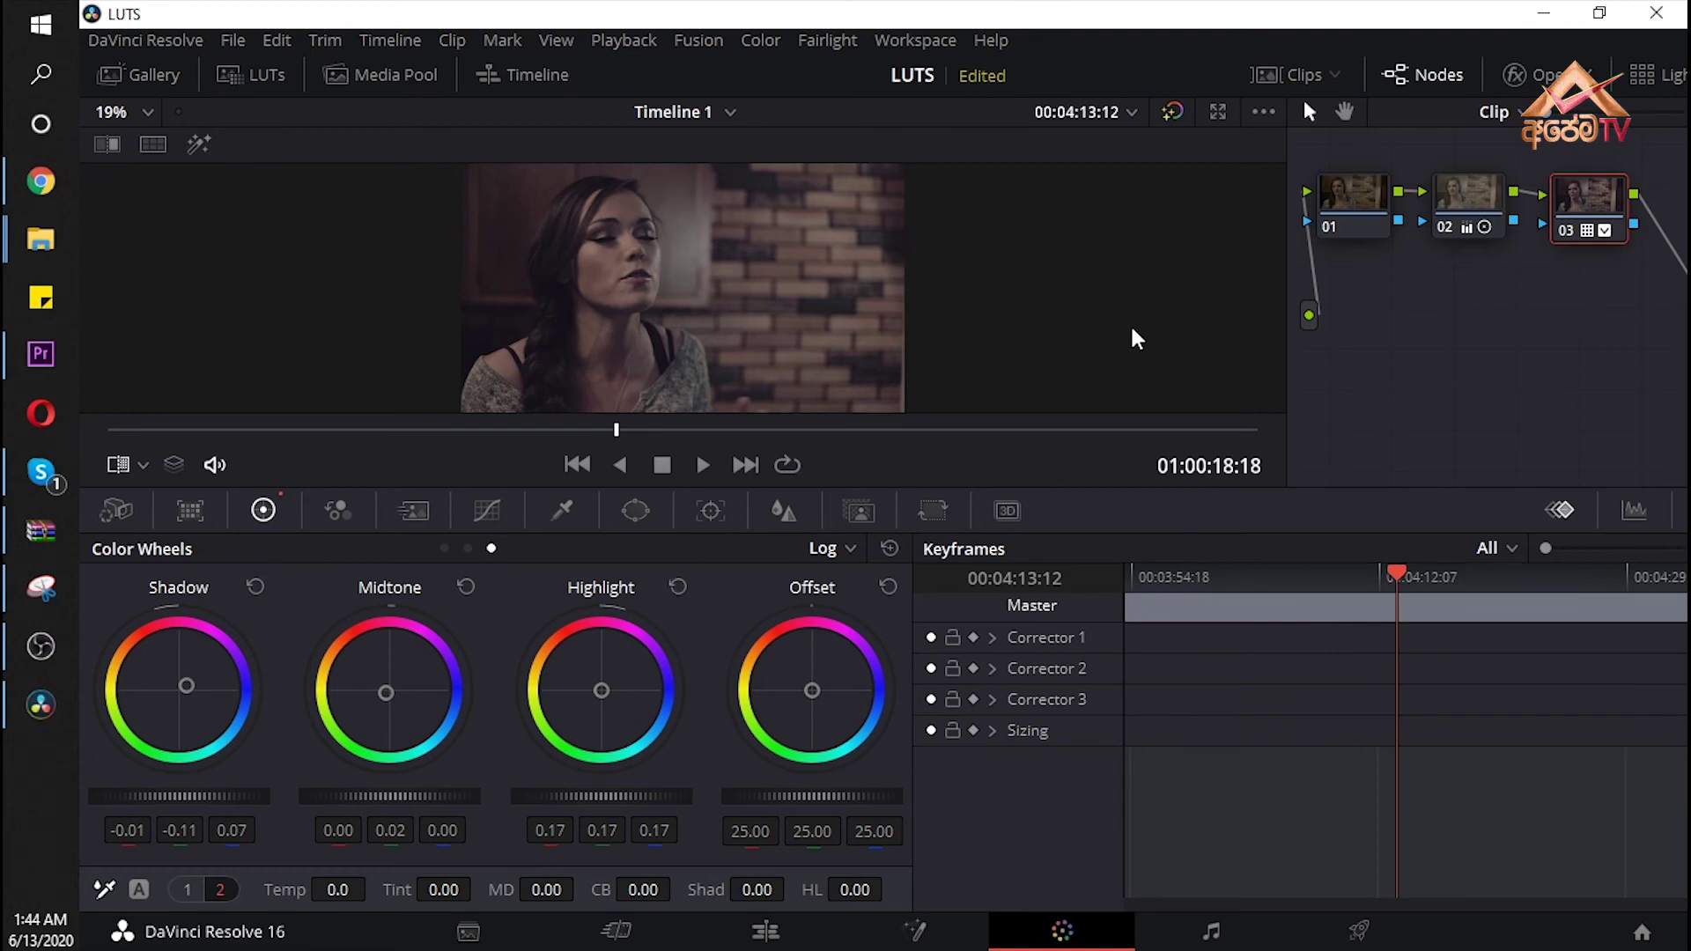
# - Browse node 03's 3D LUT folders without changing it, then select node 02 to load its grade
pyautogui.rightClick(1577, 190)
pyautogui.moveTo(1513, 471)
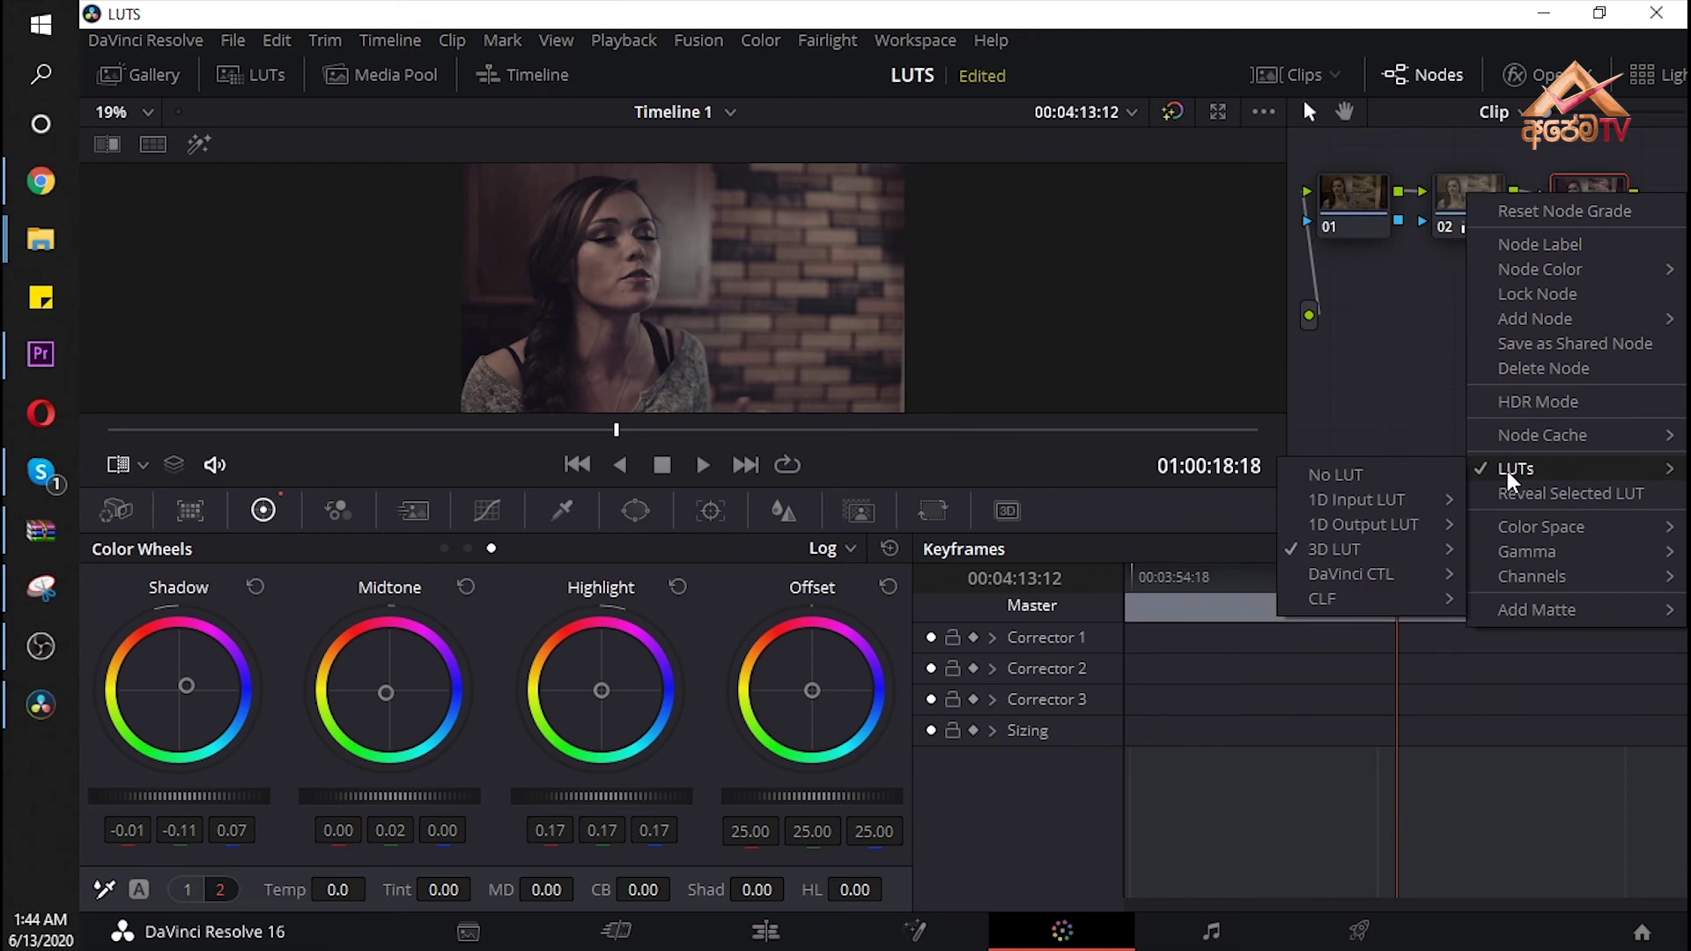
pyautogui.moveTo(1324, 552)
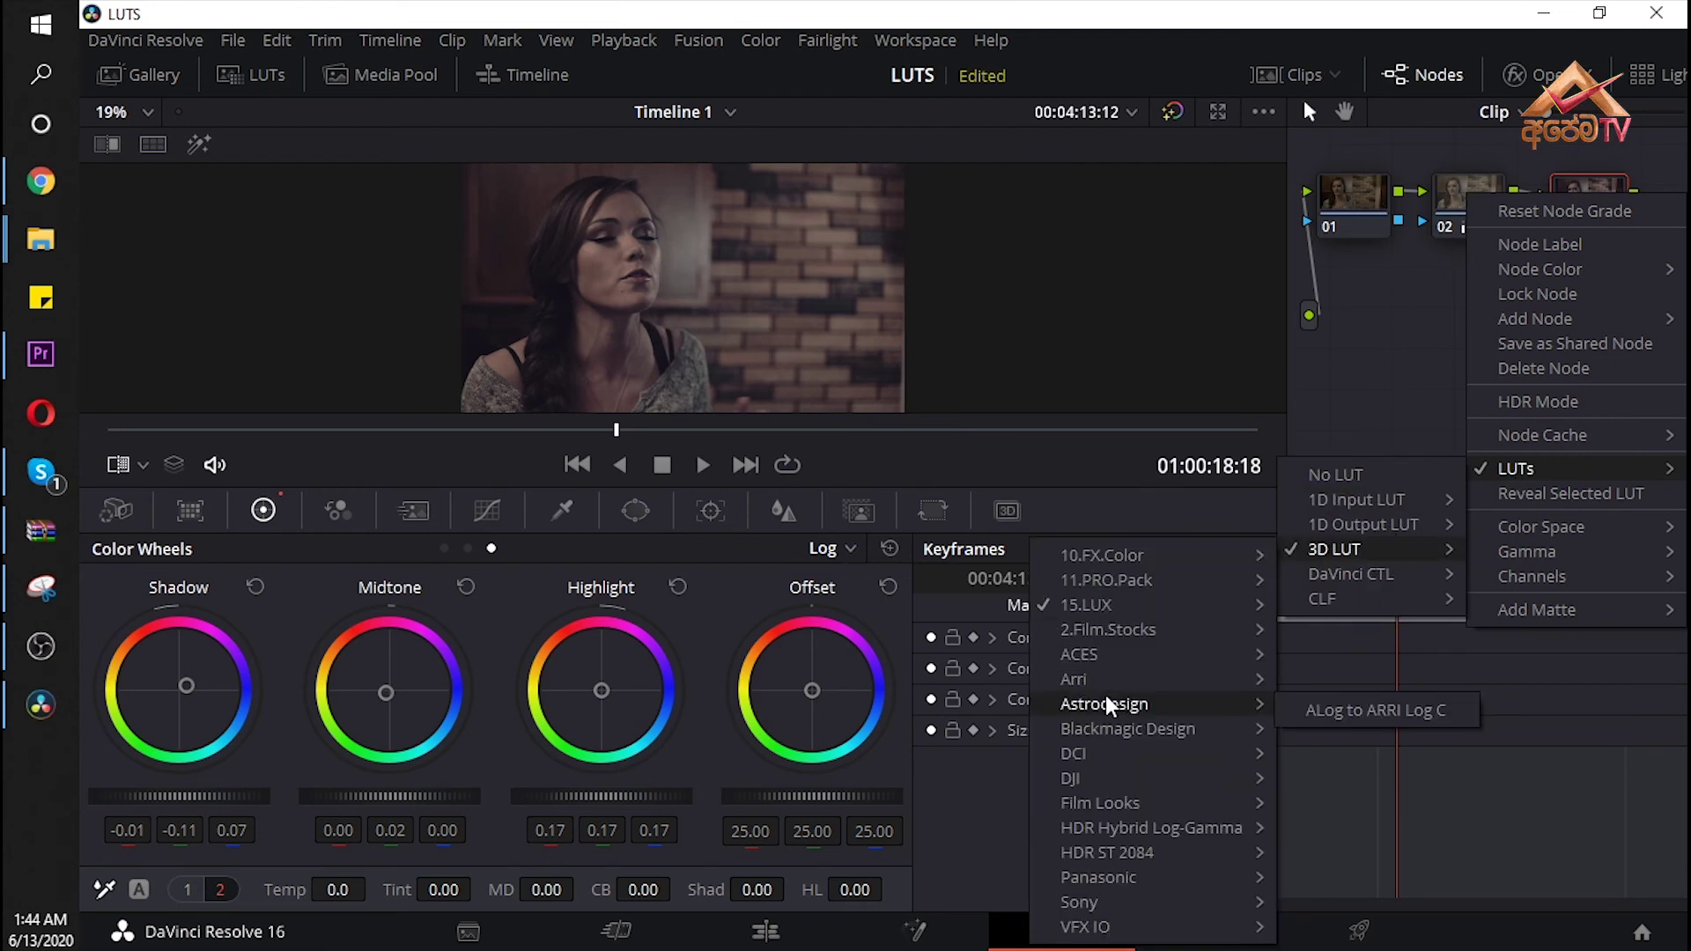
pyautogui.click(1483, 201)
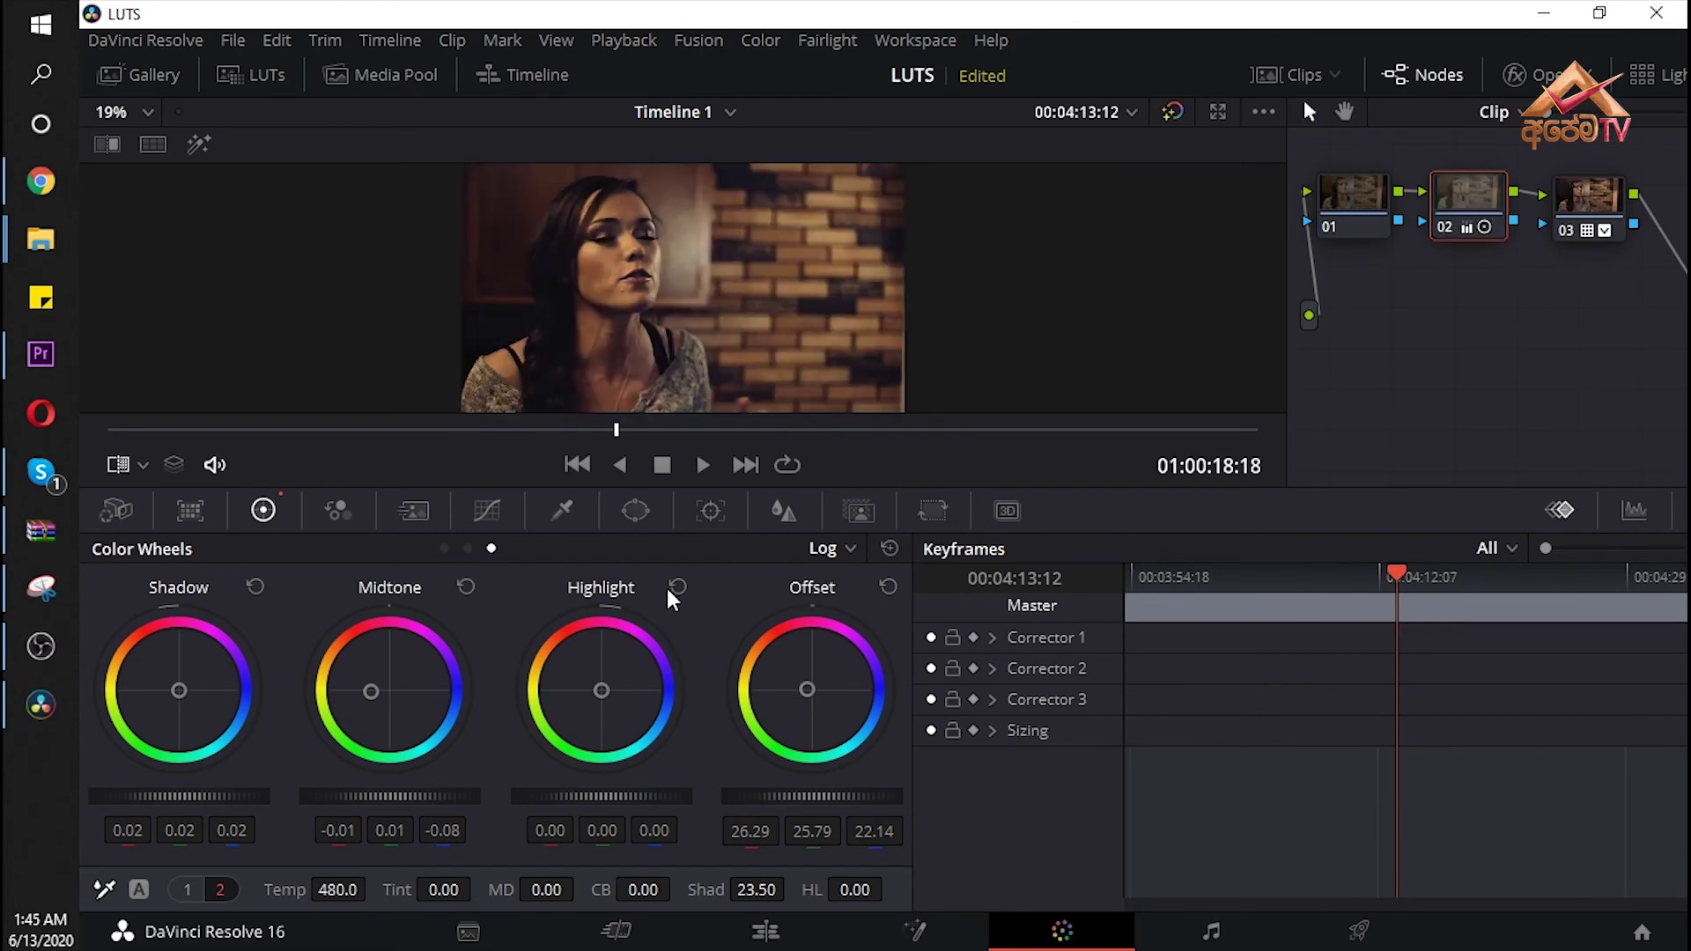
# - Show the video scopes from the viewer's menu and move the Scopes window lower
pyautogui.rightClick(677, 293)
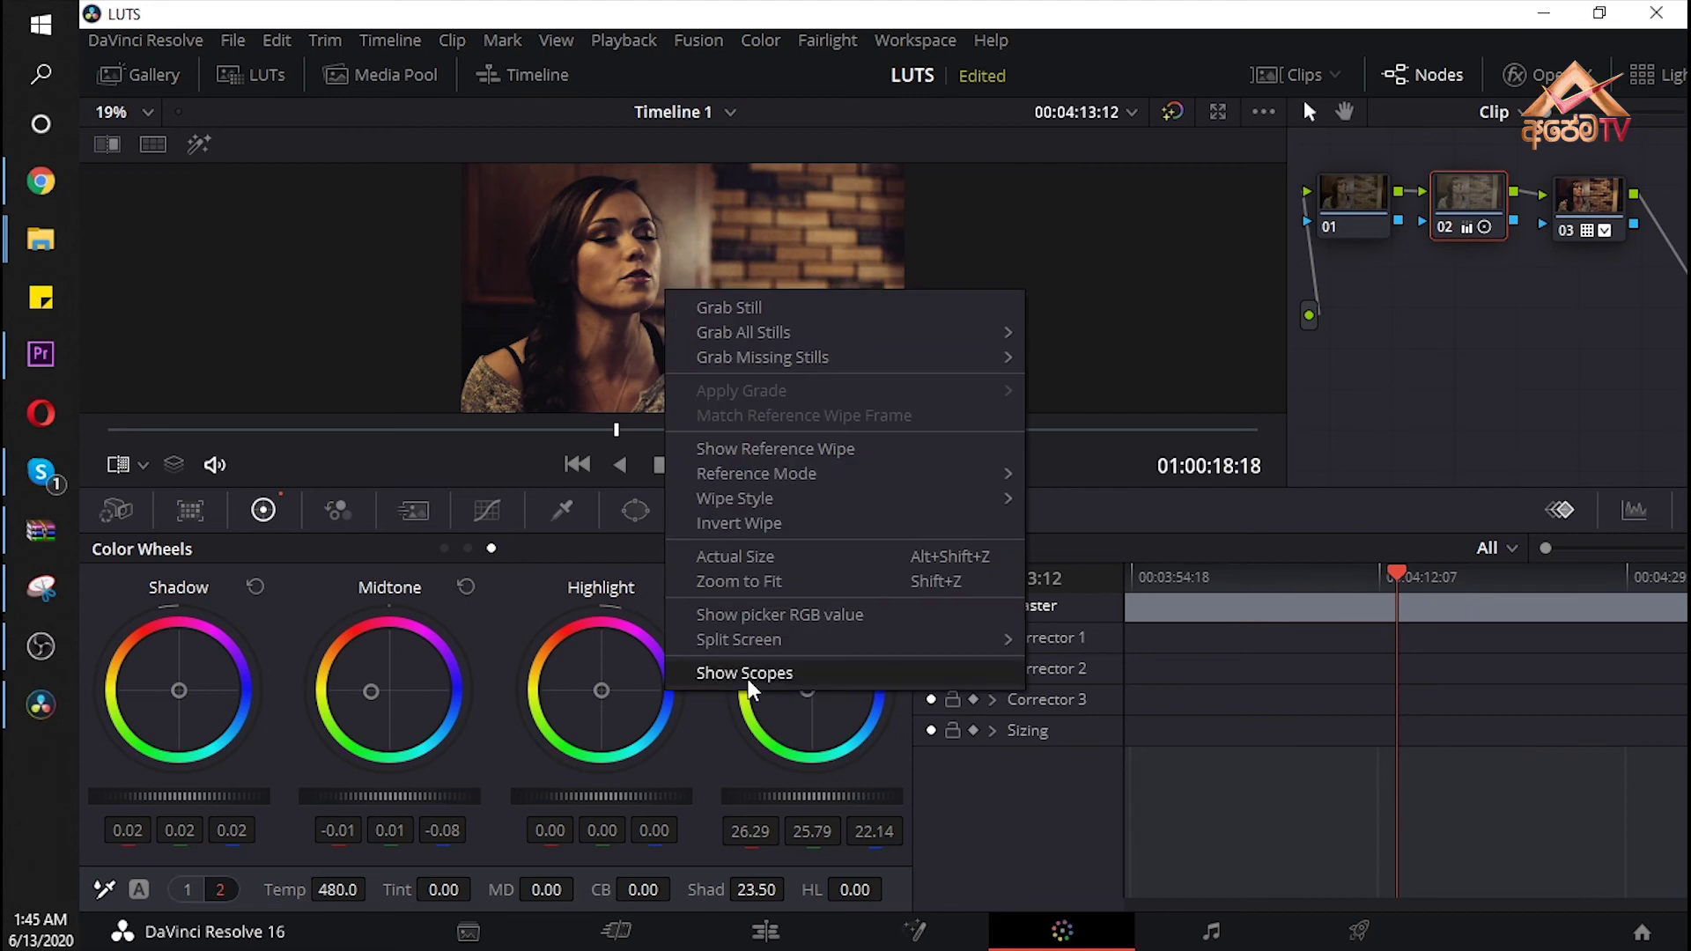
pyautogui.click(747, 679)
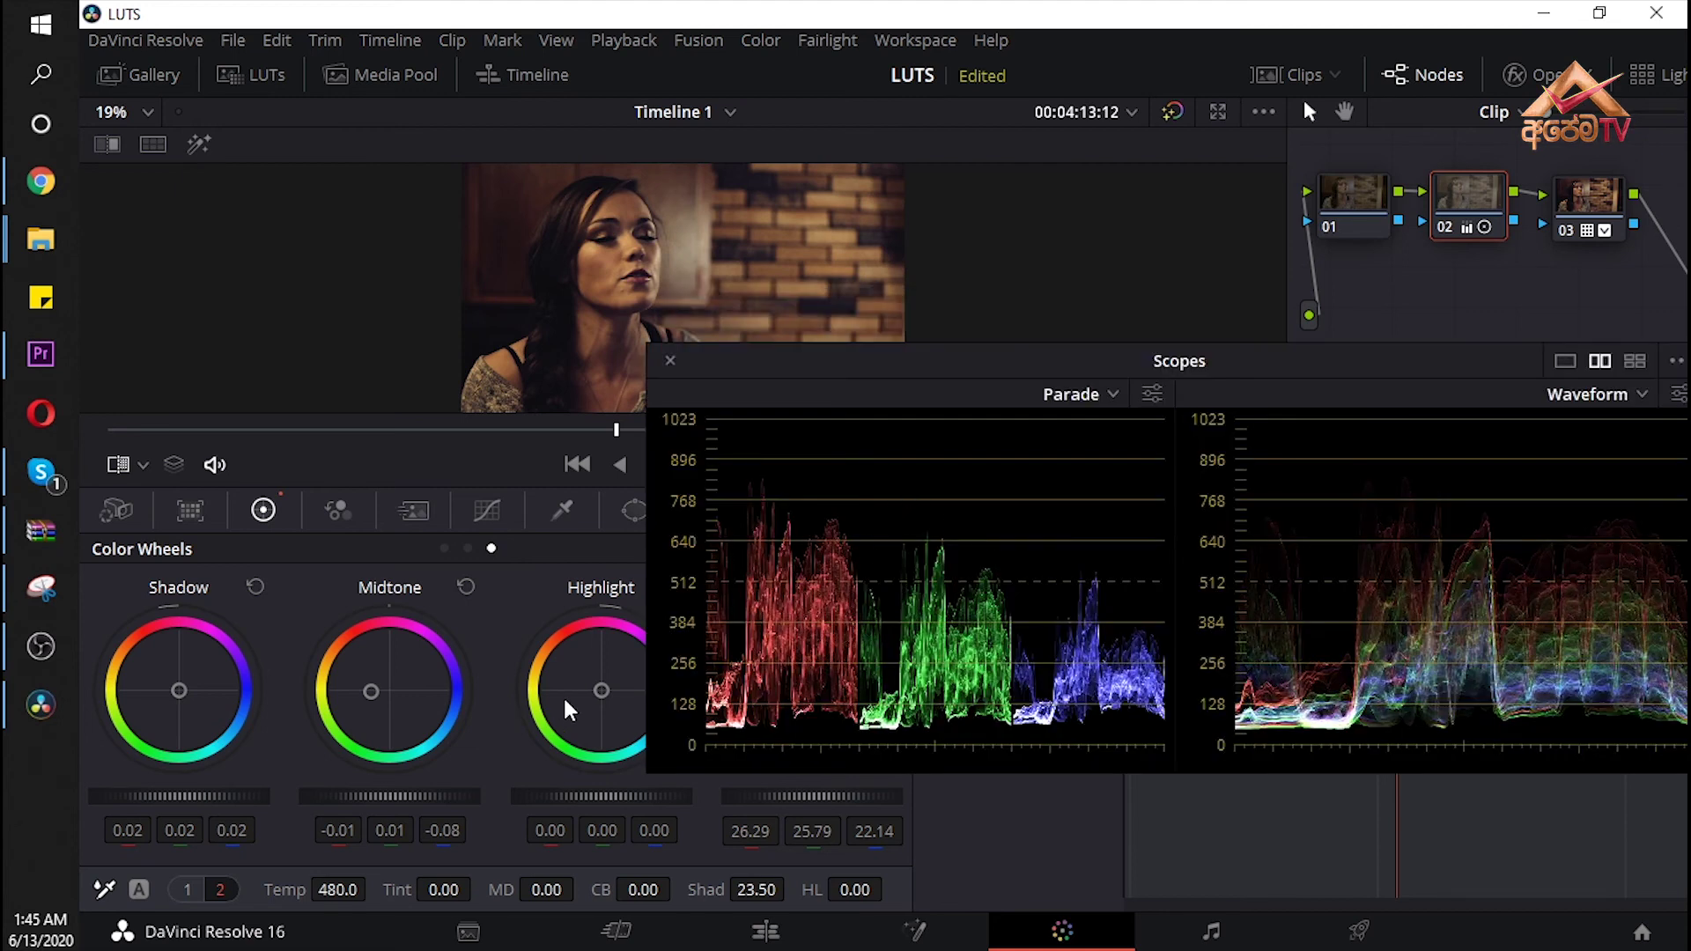
pyautogui.moveTo(898, 369)
pyautogui.mouseDown()
pyautogui.moveTo(910, 495)
pyautogui.moveTo(931, 474)
pyautogui.mouseUp()
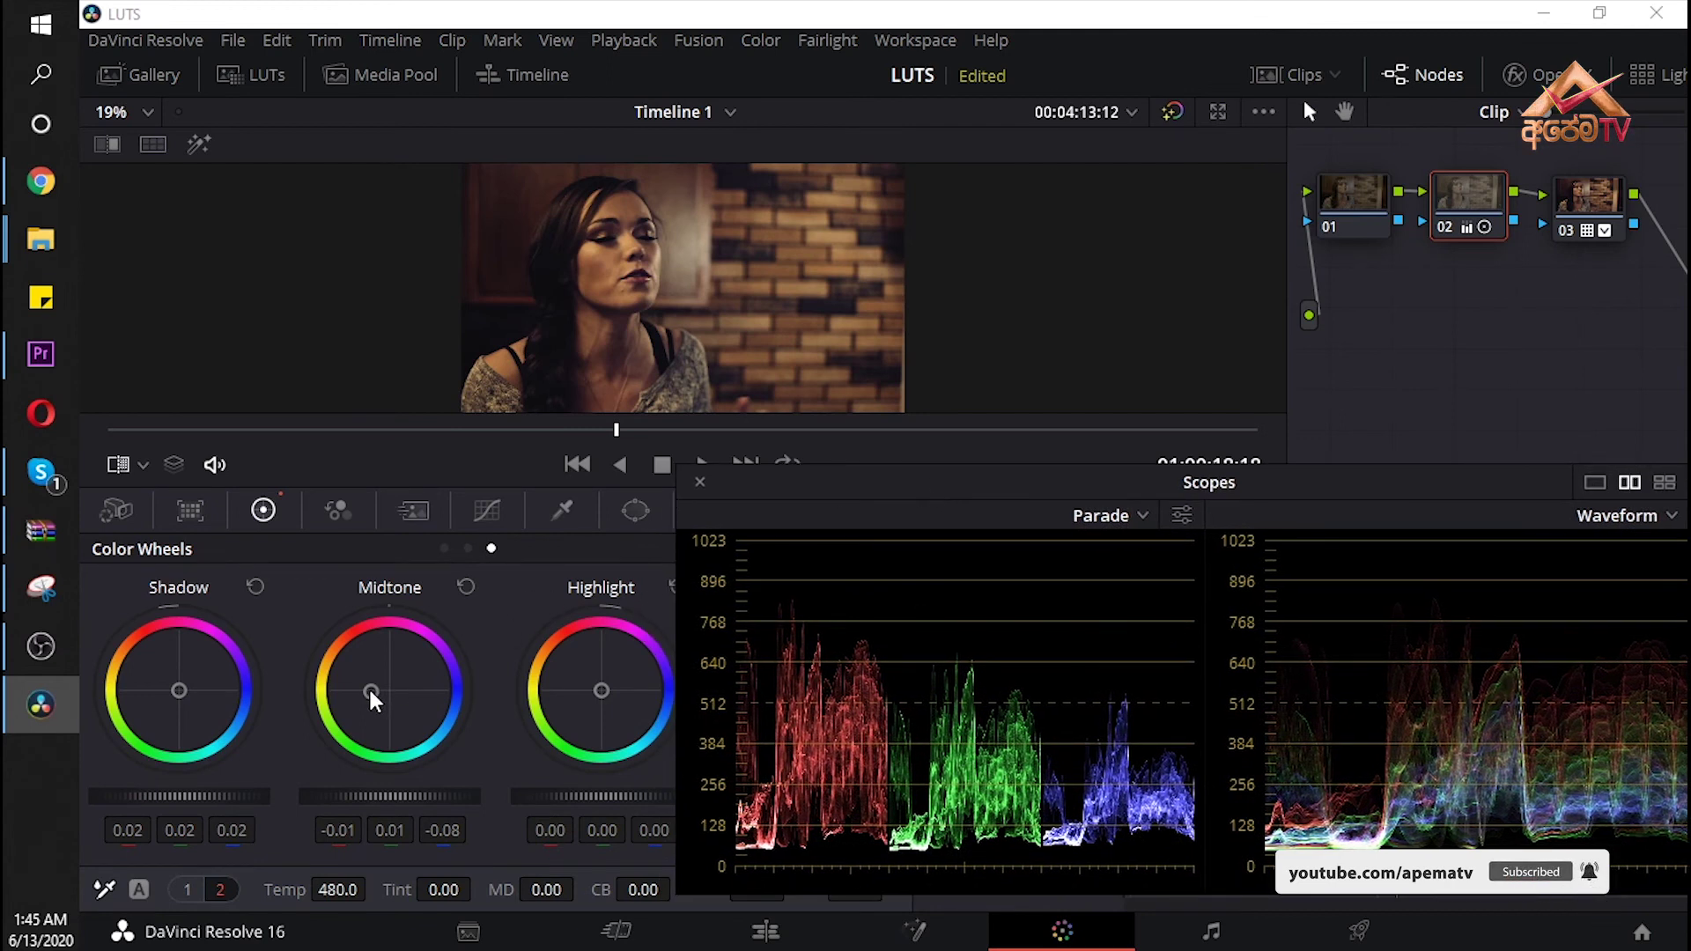
# - Recentre the Midtone wheel, tint shadows slightly blue, clear the scopes off the wheels, and switch to Primaries
pyautogui.moveTo(358, 690); pyautogui.dragTo(376, 687)
pyautogui.moveTo(178, 693); pyautogui.dragTo(188, 697)
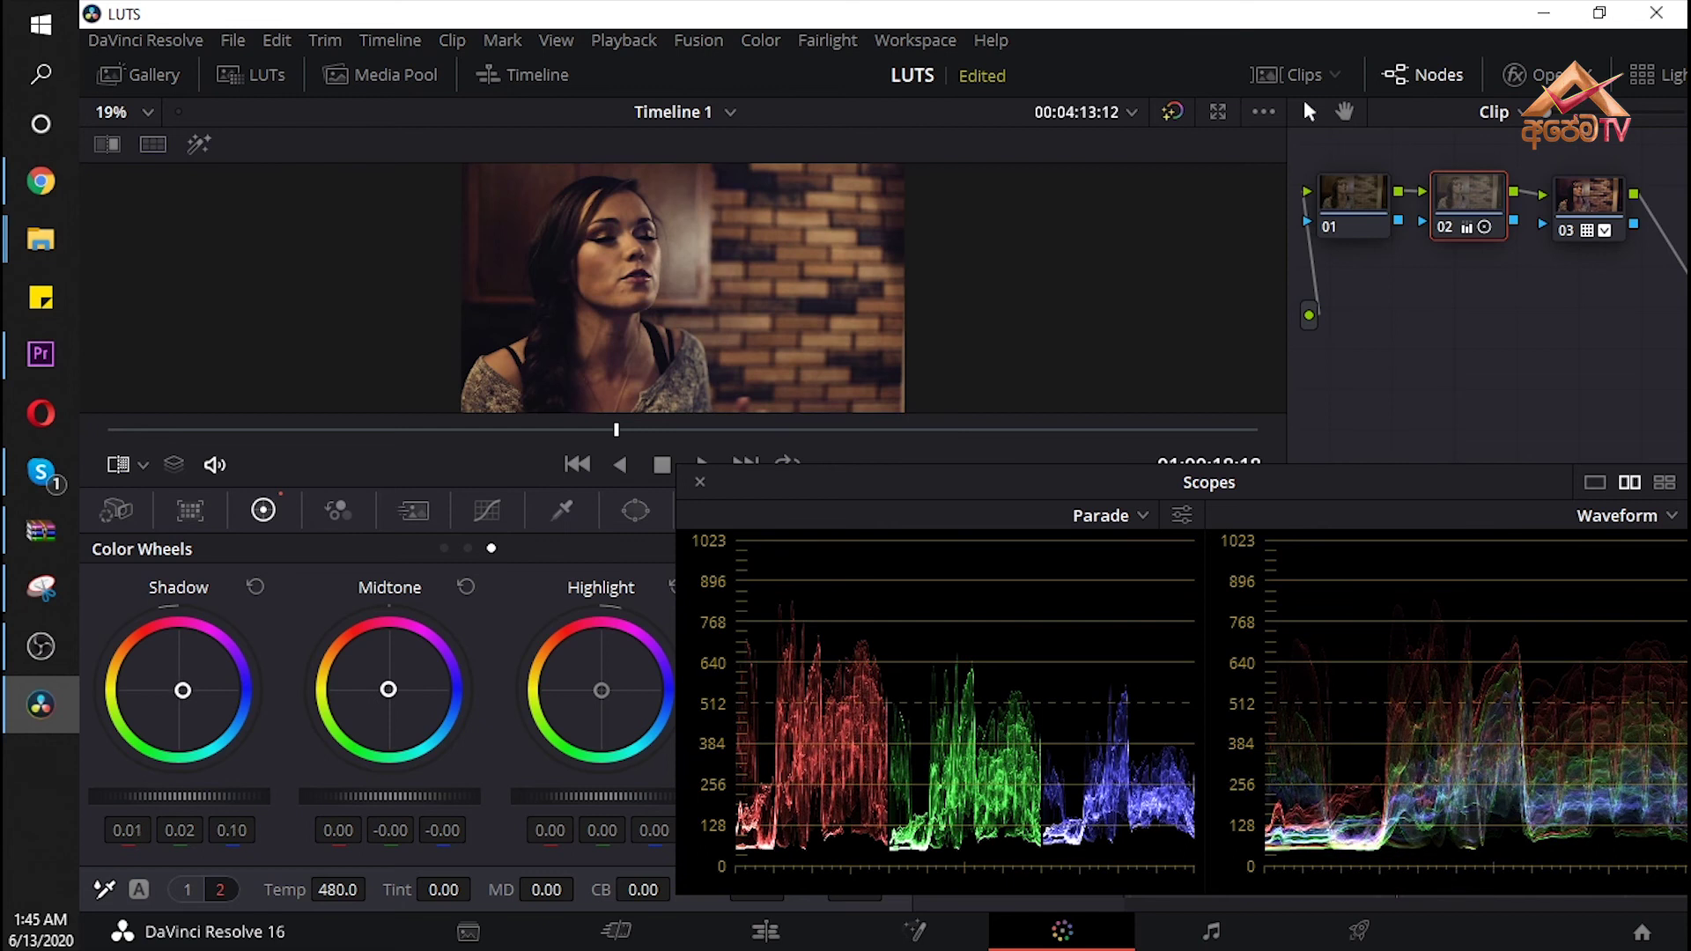
pyautogui.moveTo(974, 481); pyautogui.dragTo(1275, 467)
pyautogui.click(444, 548)
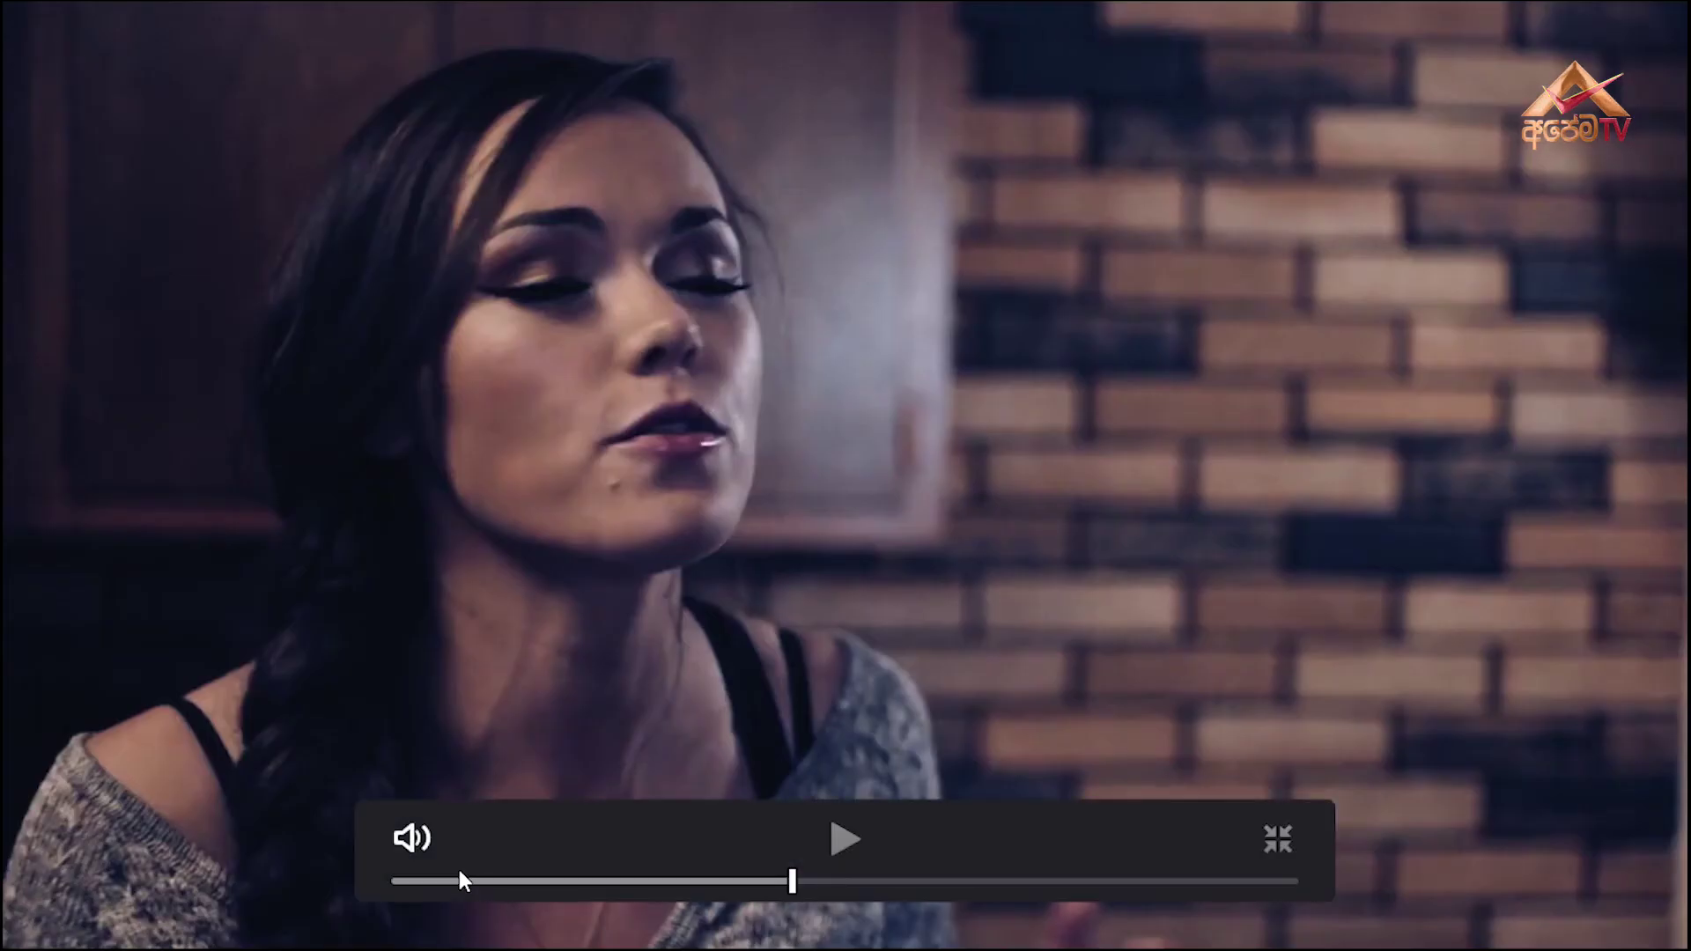
# - Seek back to an earlier point in the full-screen preview and pause playback
pyautogui.click(471, 872)
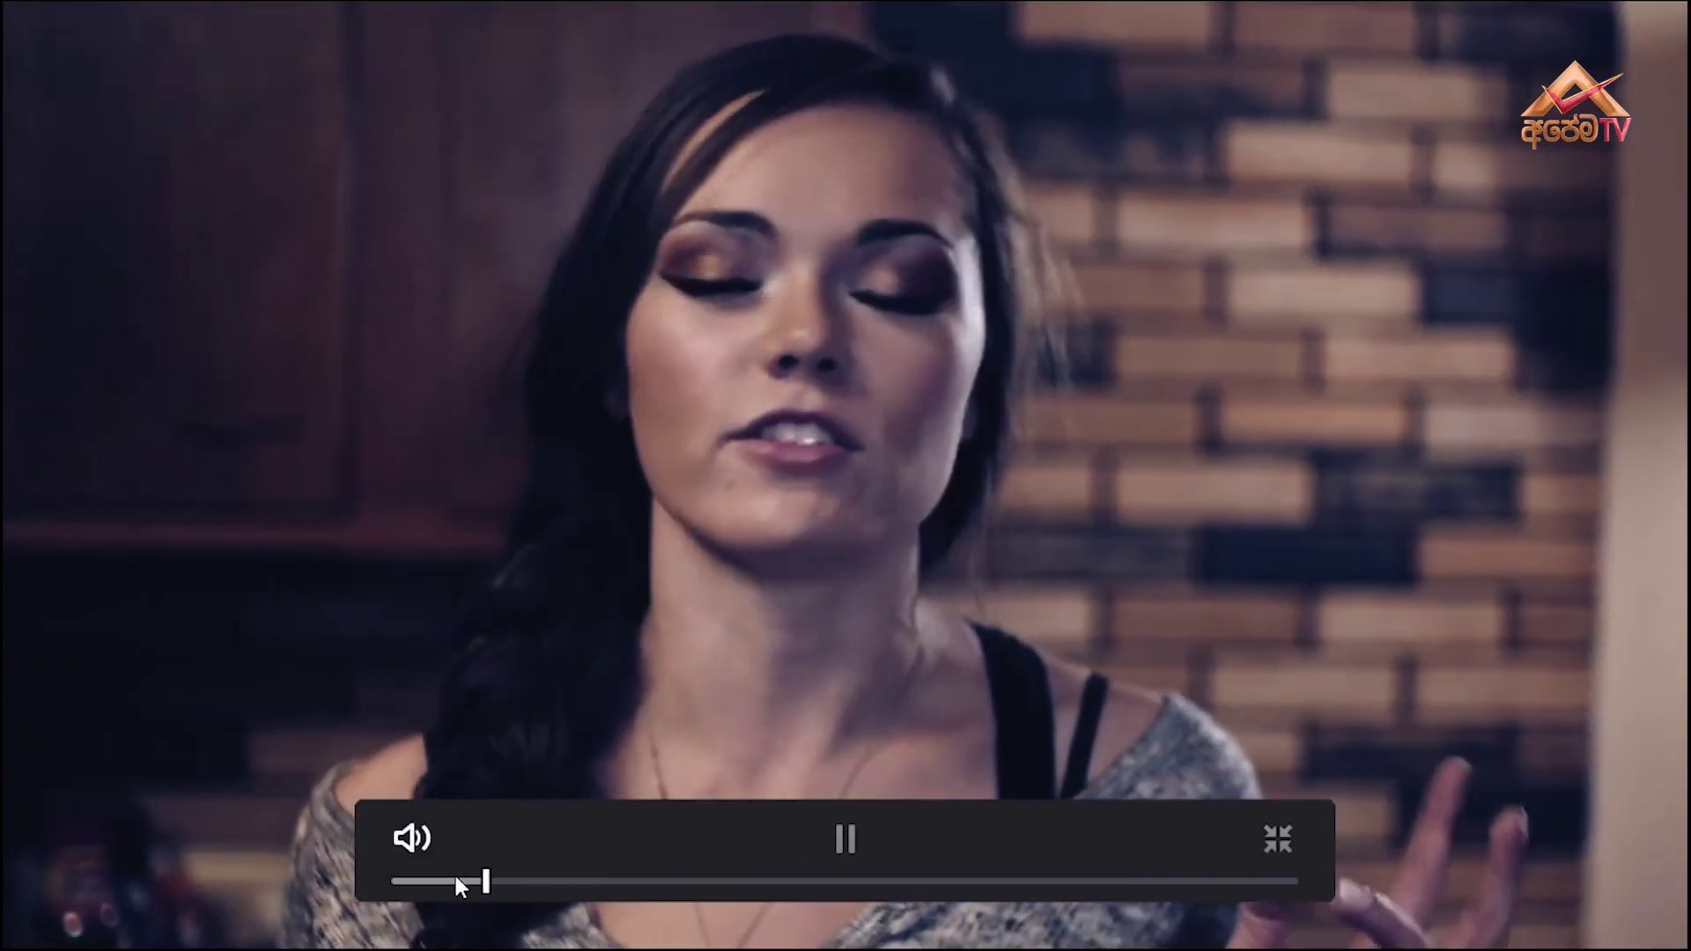
pyautogui.press('space')
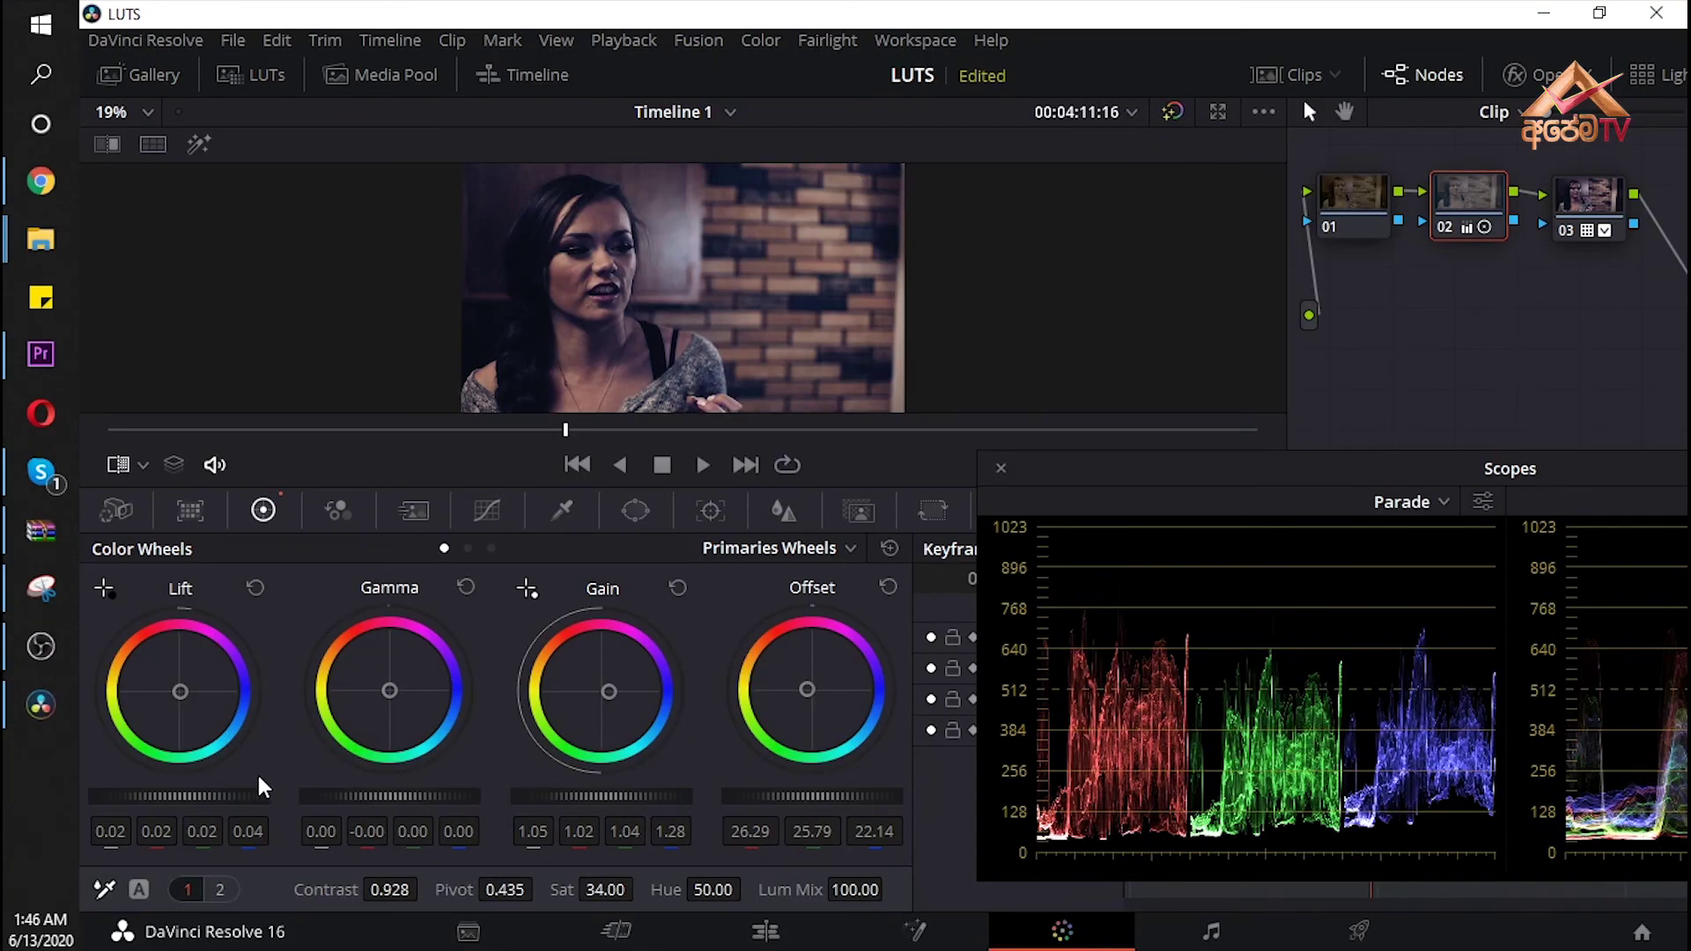
# - Raise node 02's Lift to 0.06/0.05/0.06/0.07, then compare nodes 02 and 03, re-enabling node 02
pyautogui.moveTo(157, 796)
pyautogui.mouseDown()
pyautogui.moveTo(229, 795)
pyautogui.moveTo(204, 796)
pyautogui.mouseUp()
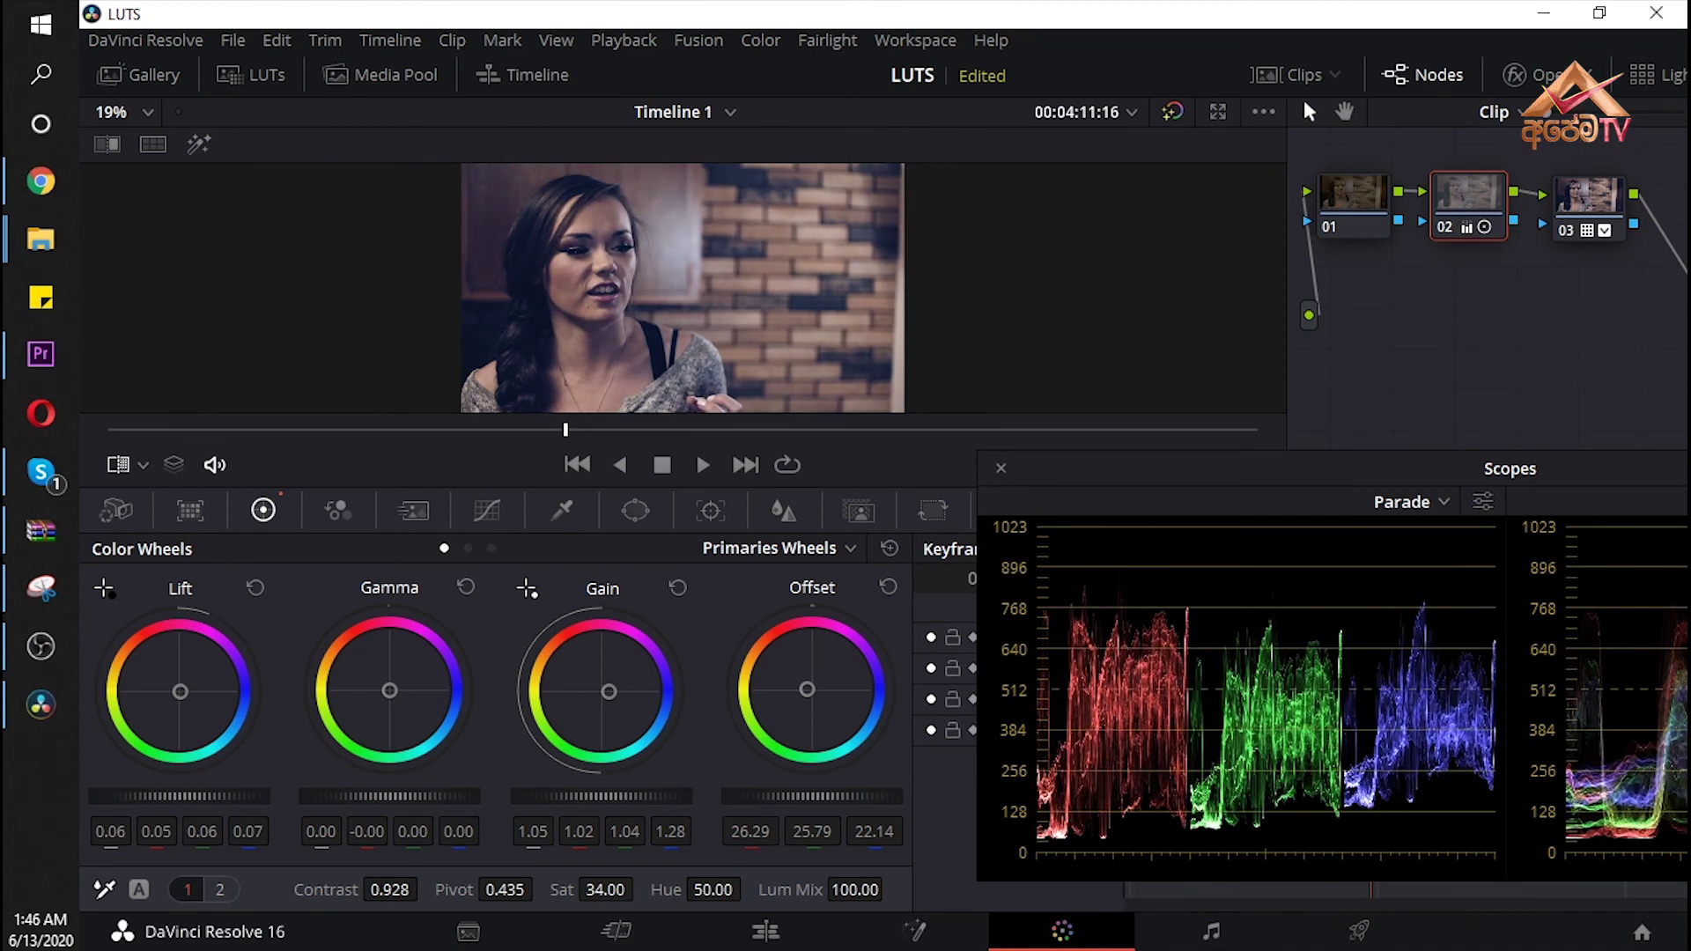
pyautogui.moveTo(518, 441); pyautogui.dragTo(381, 441)
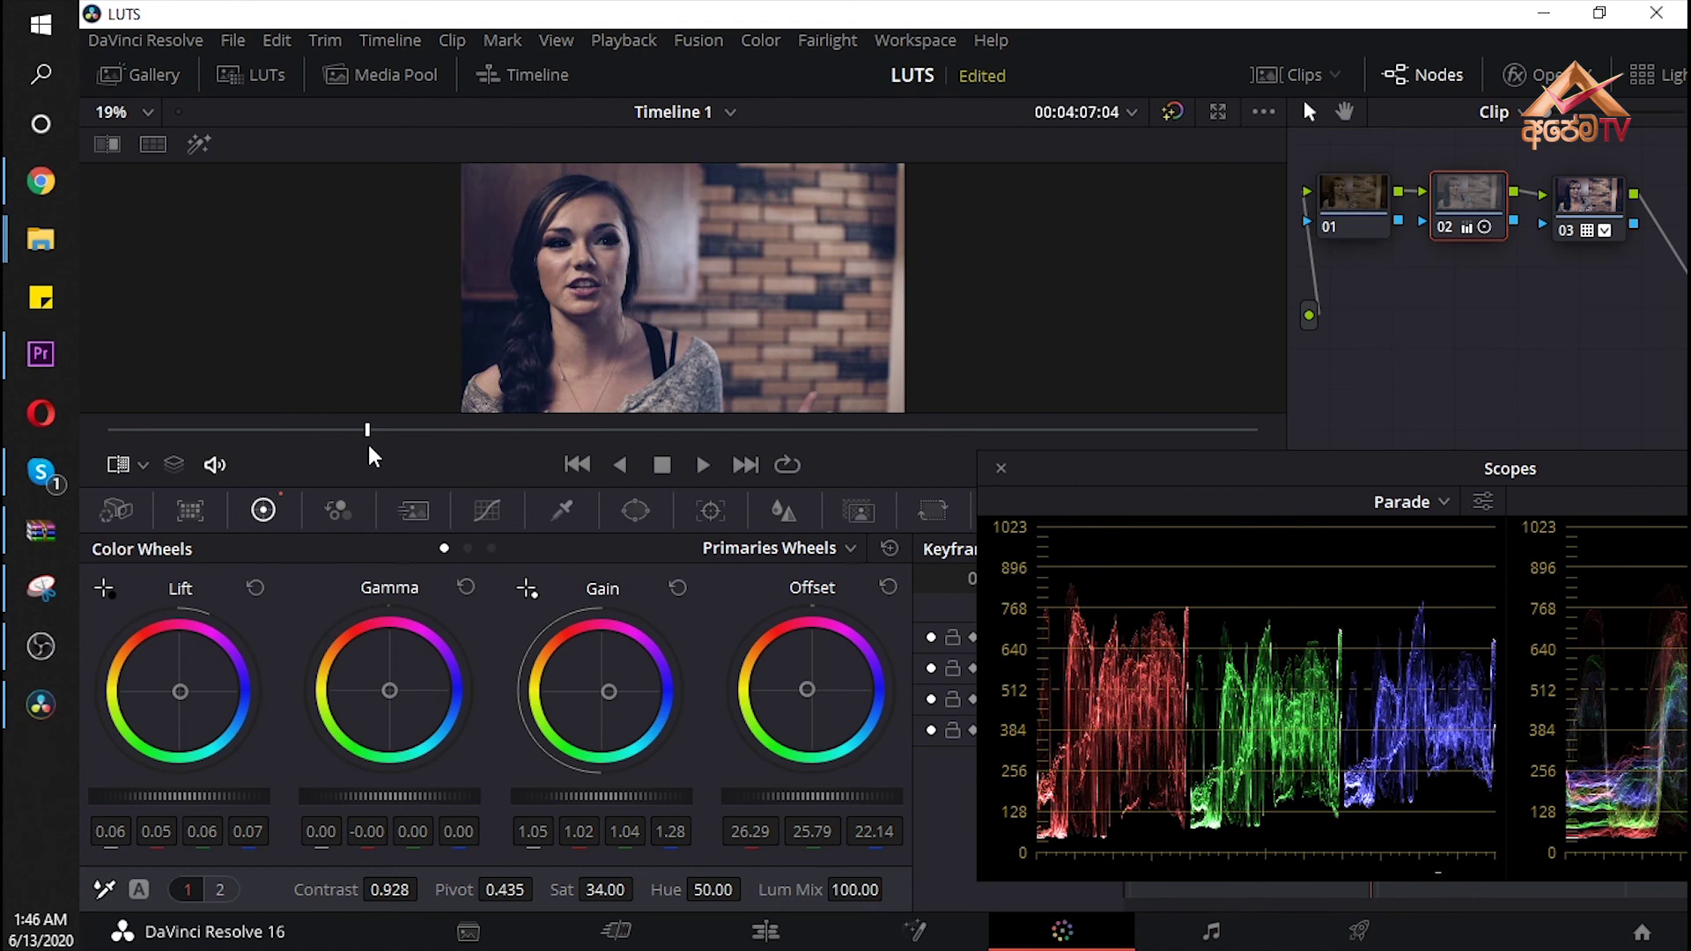
pyautogui.click(1574, 196)
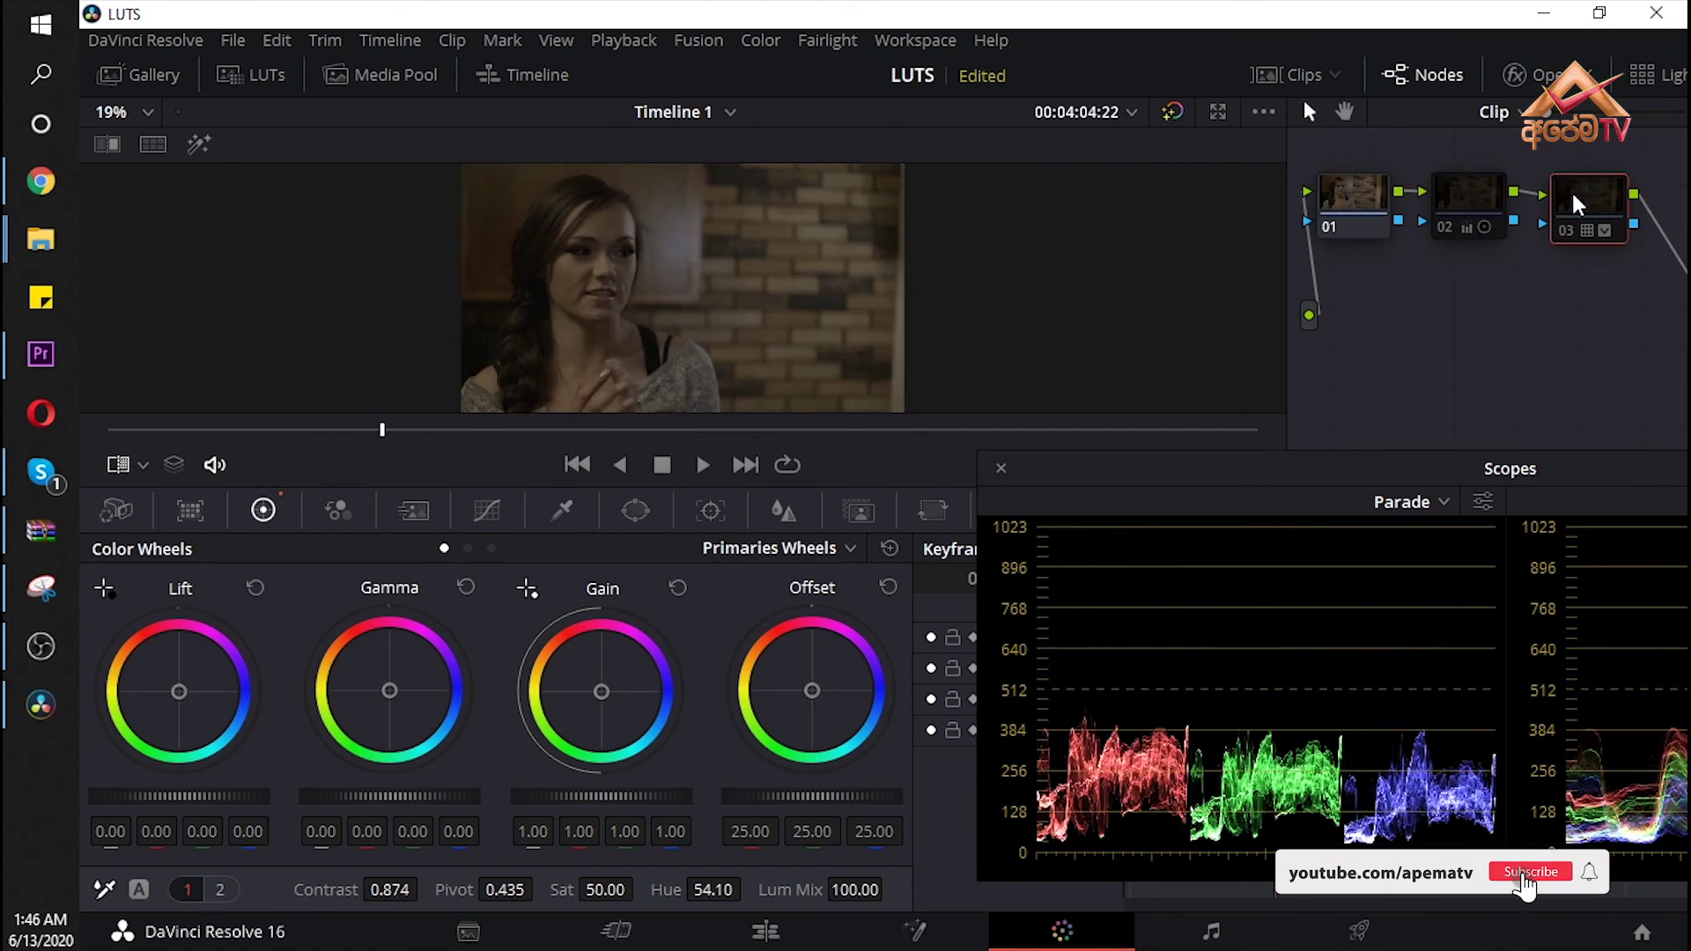
pyautogui.click(1469, 210)
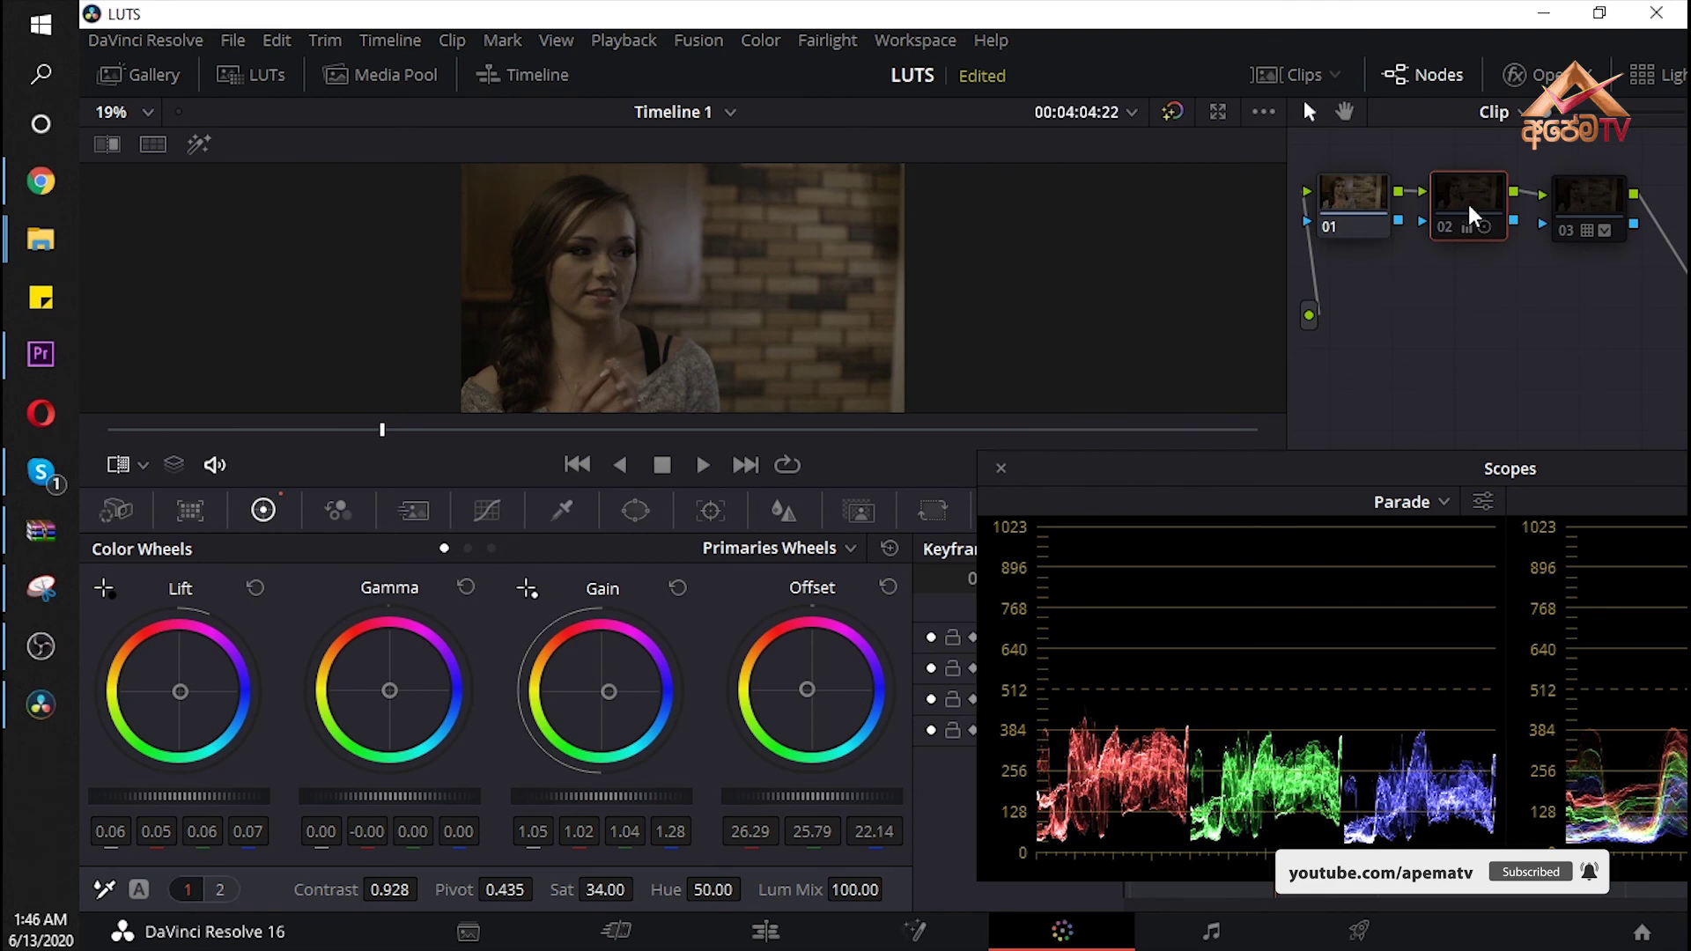
pyautogui.hotkey('ctrl', 'd')
pyautogui.click(1578, 198)
# - Re-enable node 03 and review the cooler teal look full screen, seeking back and pausing
pyautogui.hotkey('ctrl', 'd')
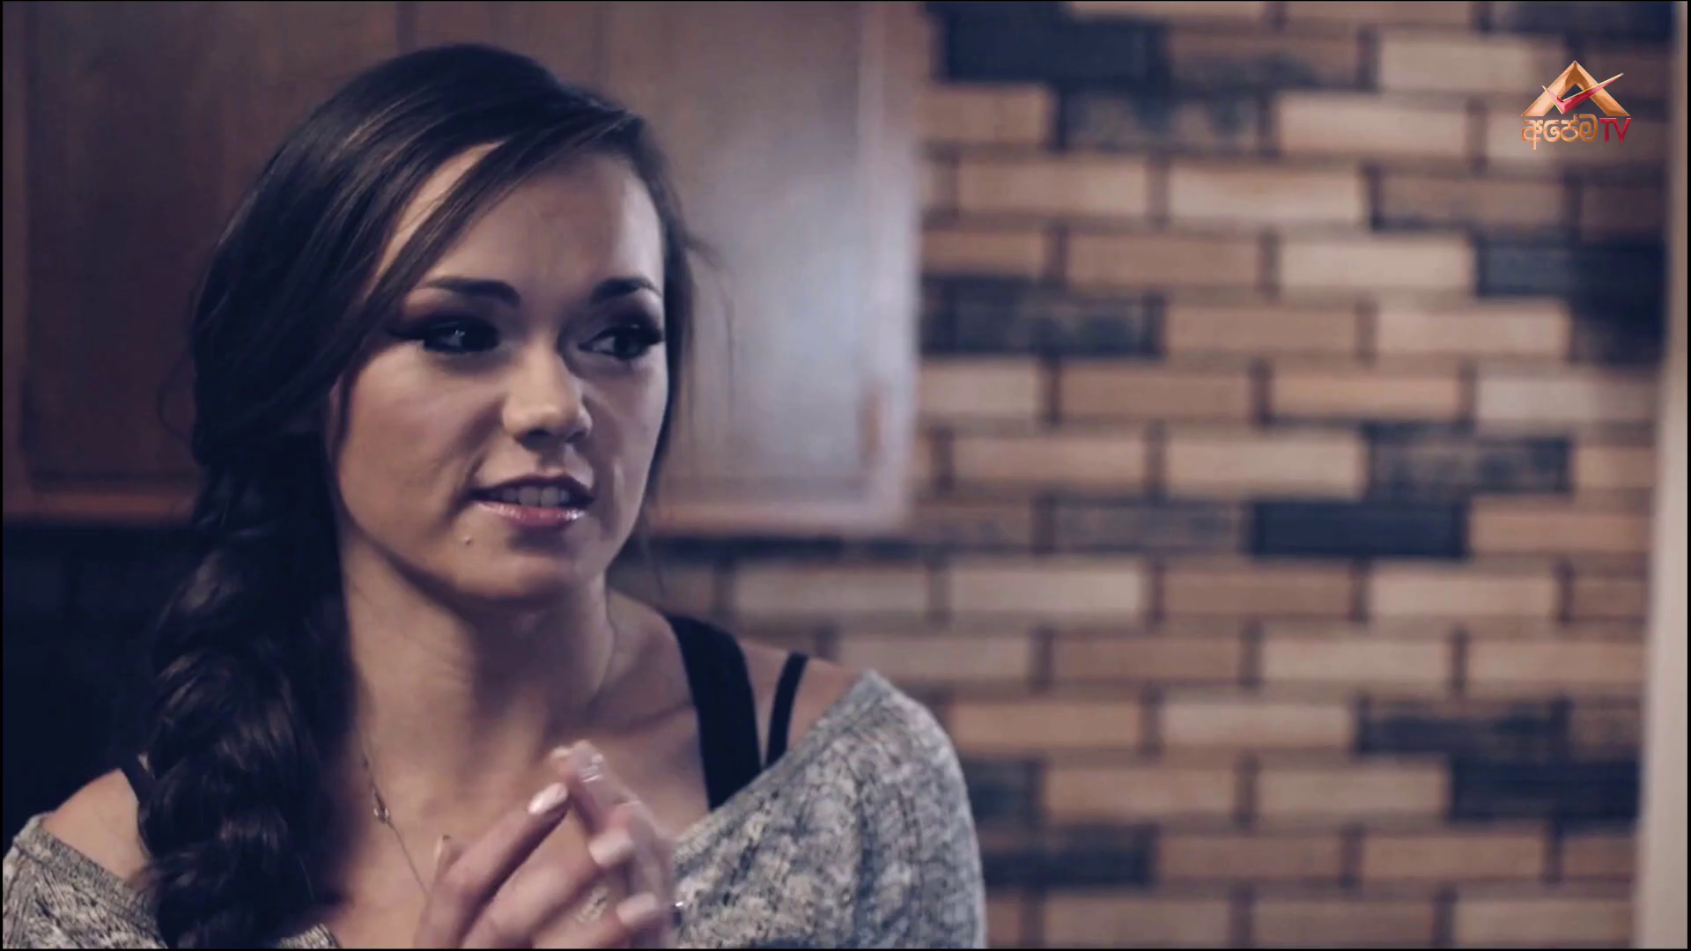
pyautogui.moveTo(466, 881); pyautogui.dragTo(434, 881)
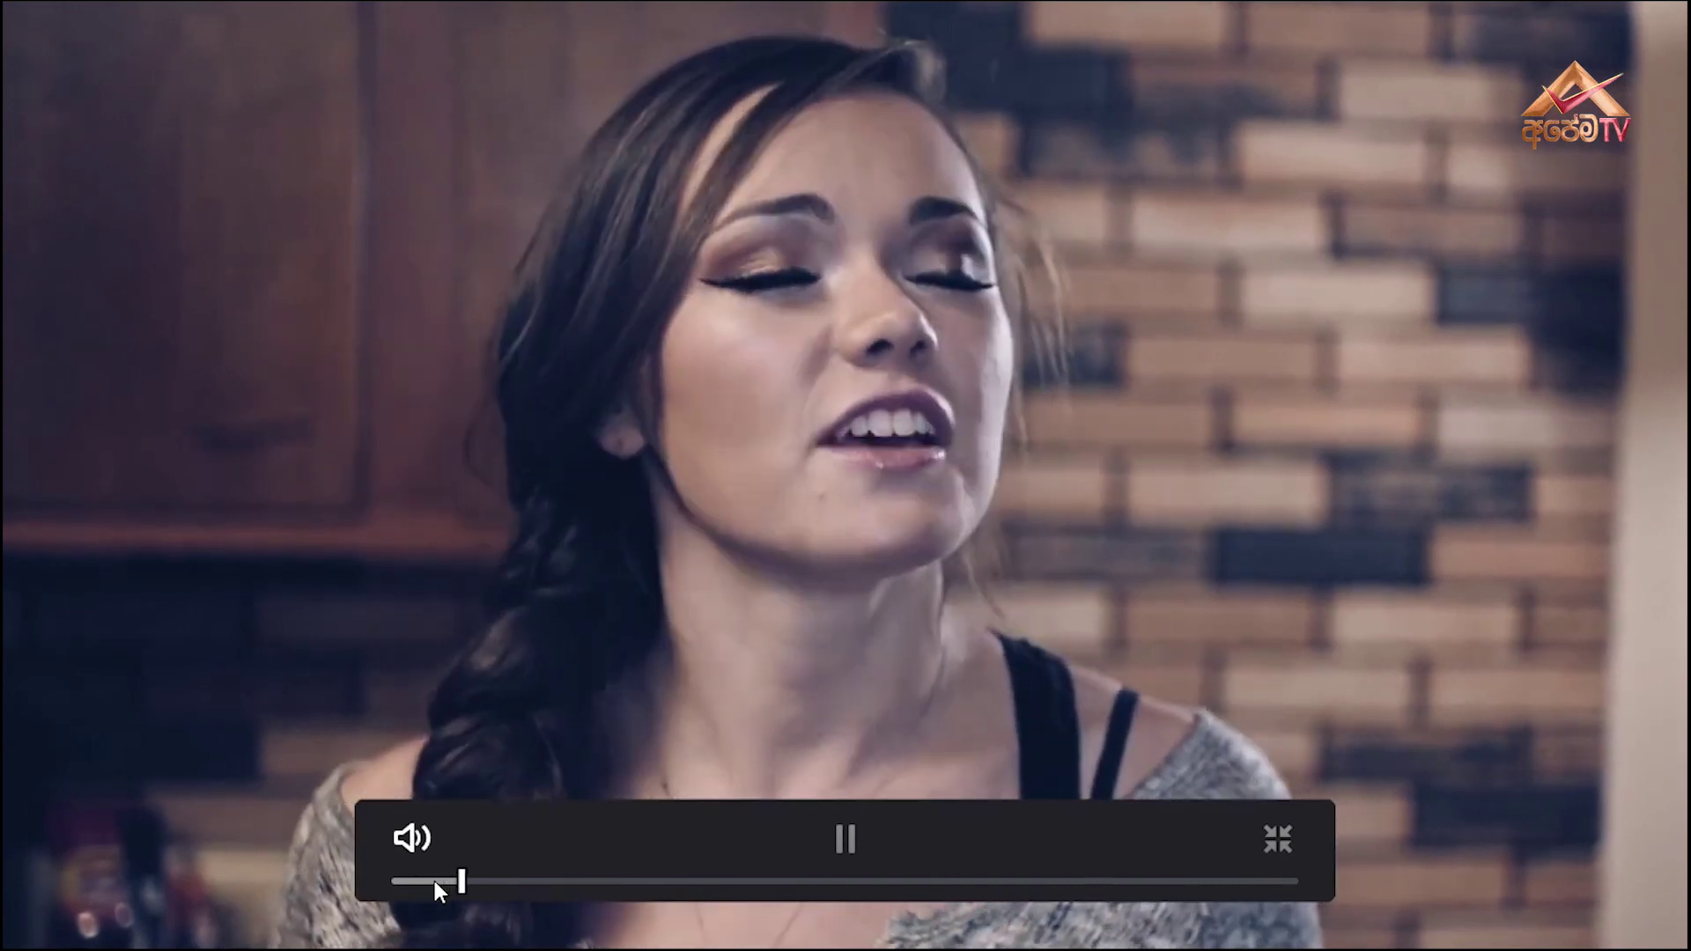
pyautogui.press('space')
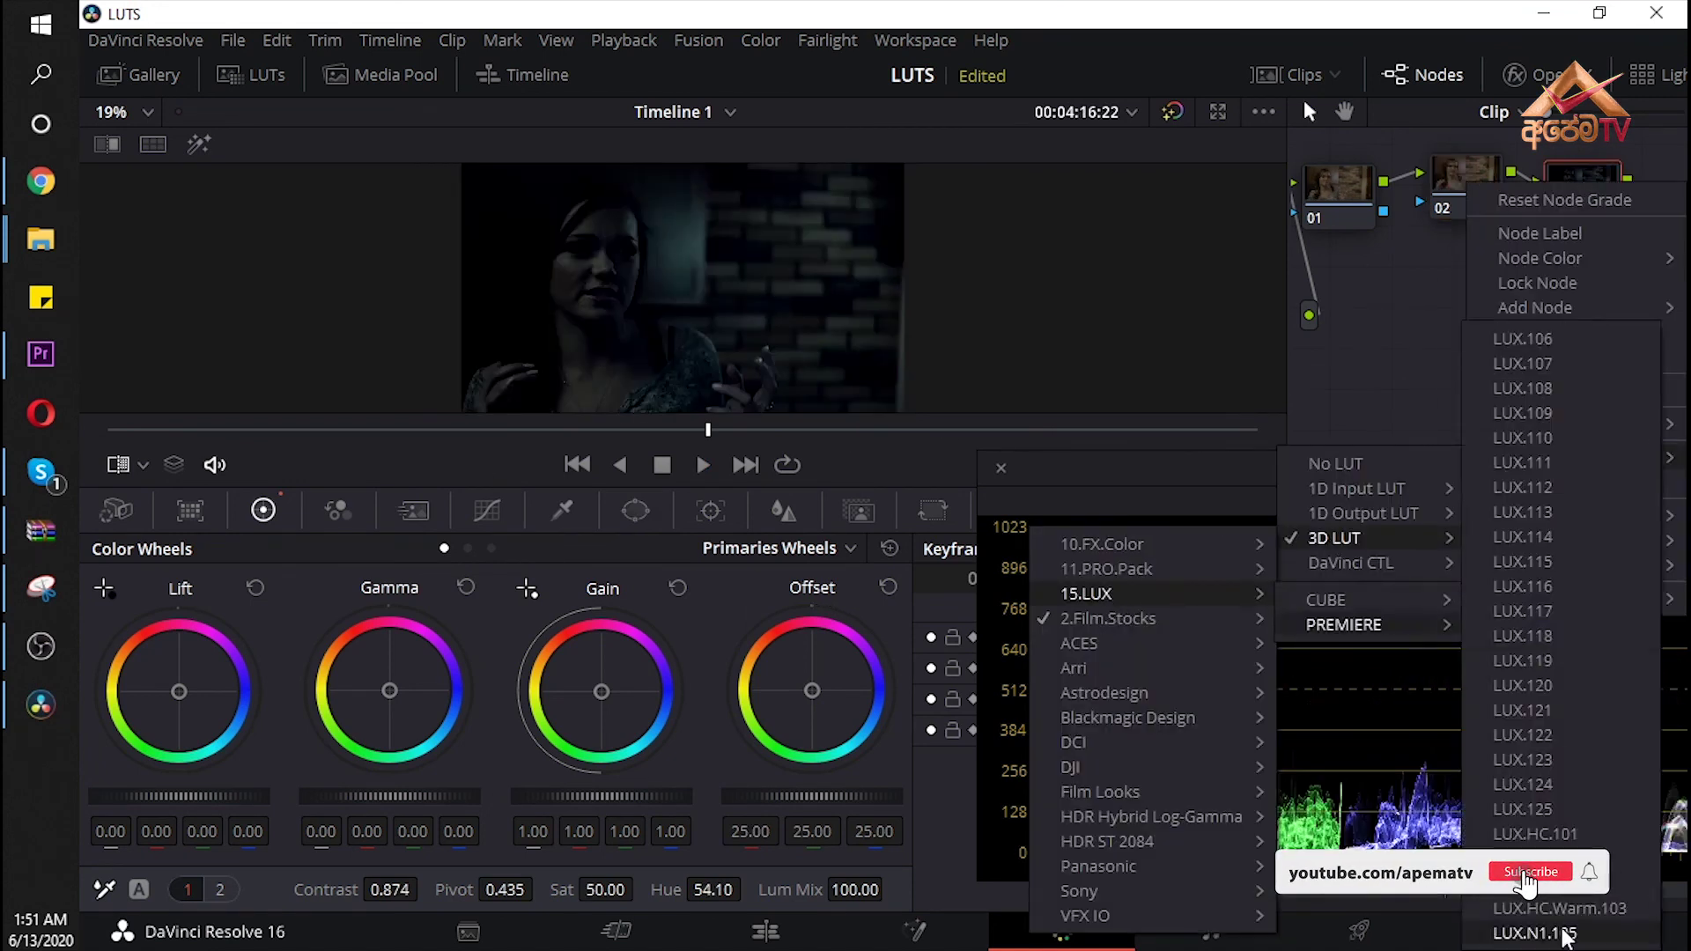
# - Apply a different 3D LUT to the node and replay the clip from an earlier point
pyautogui.click(1048, 634)
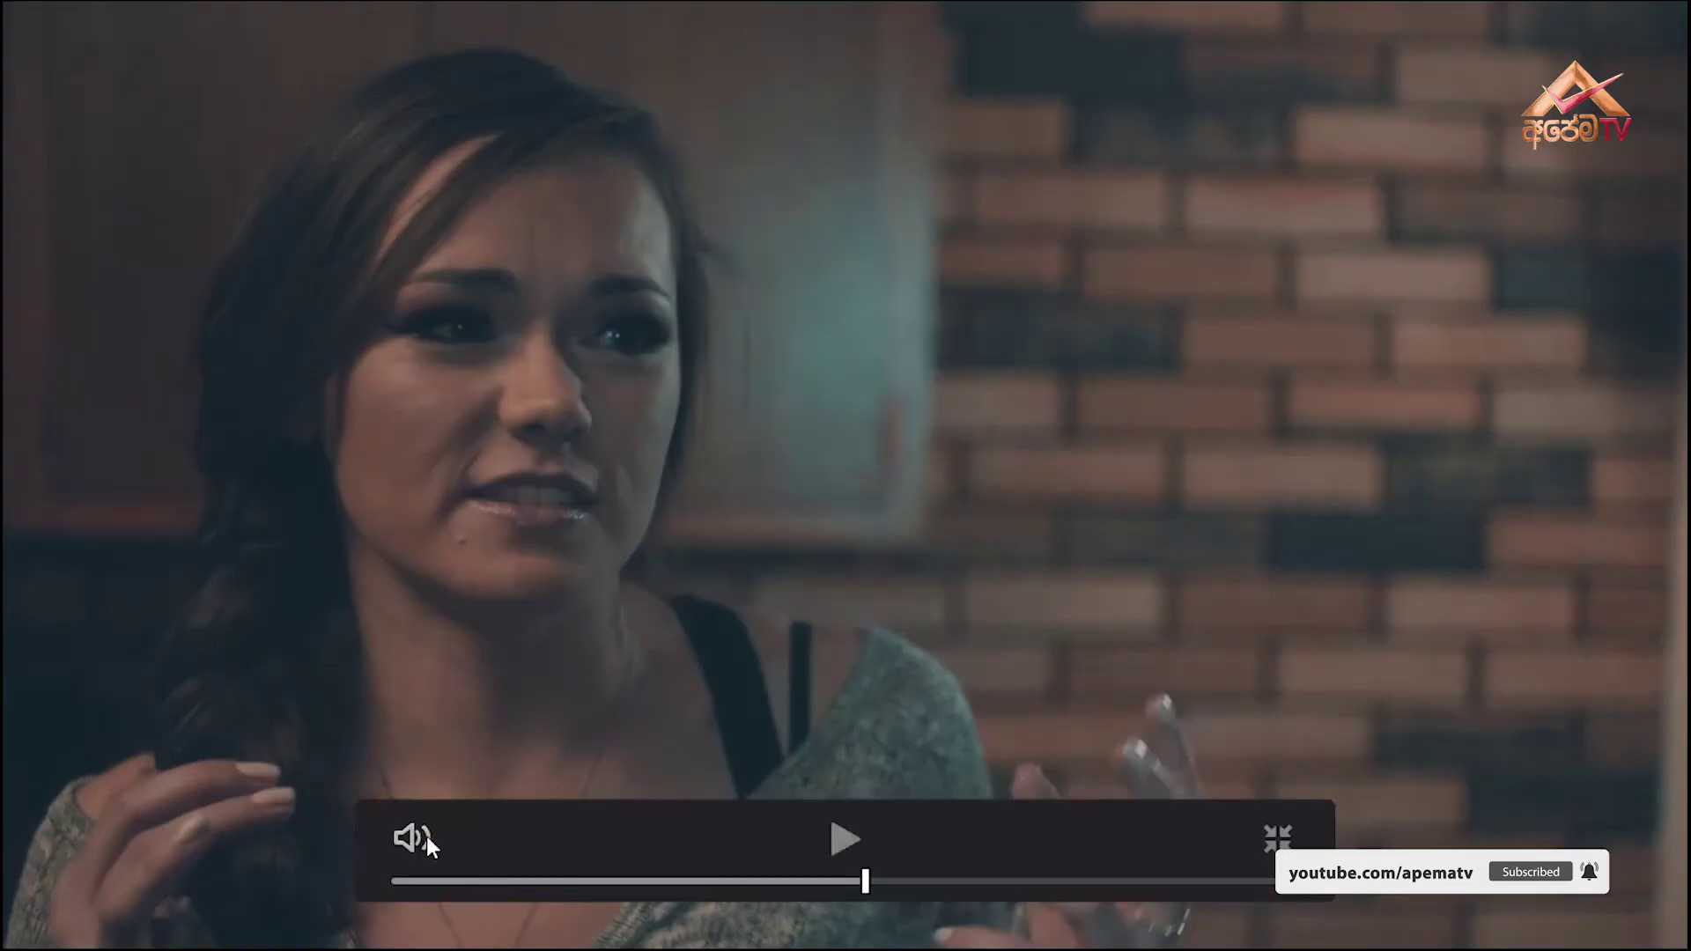
pyautogui.click(467, 879)
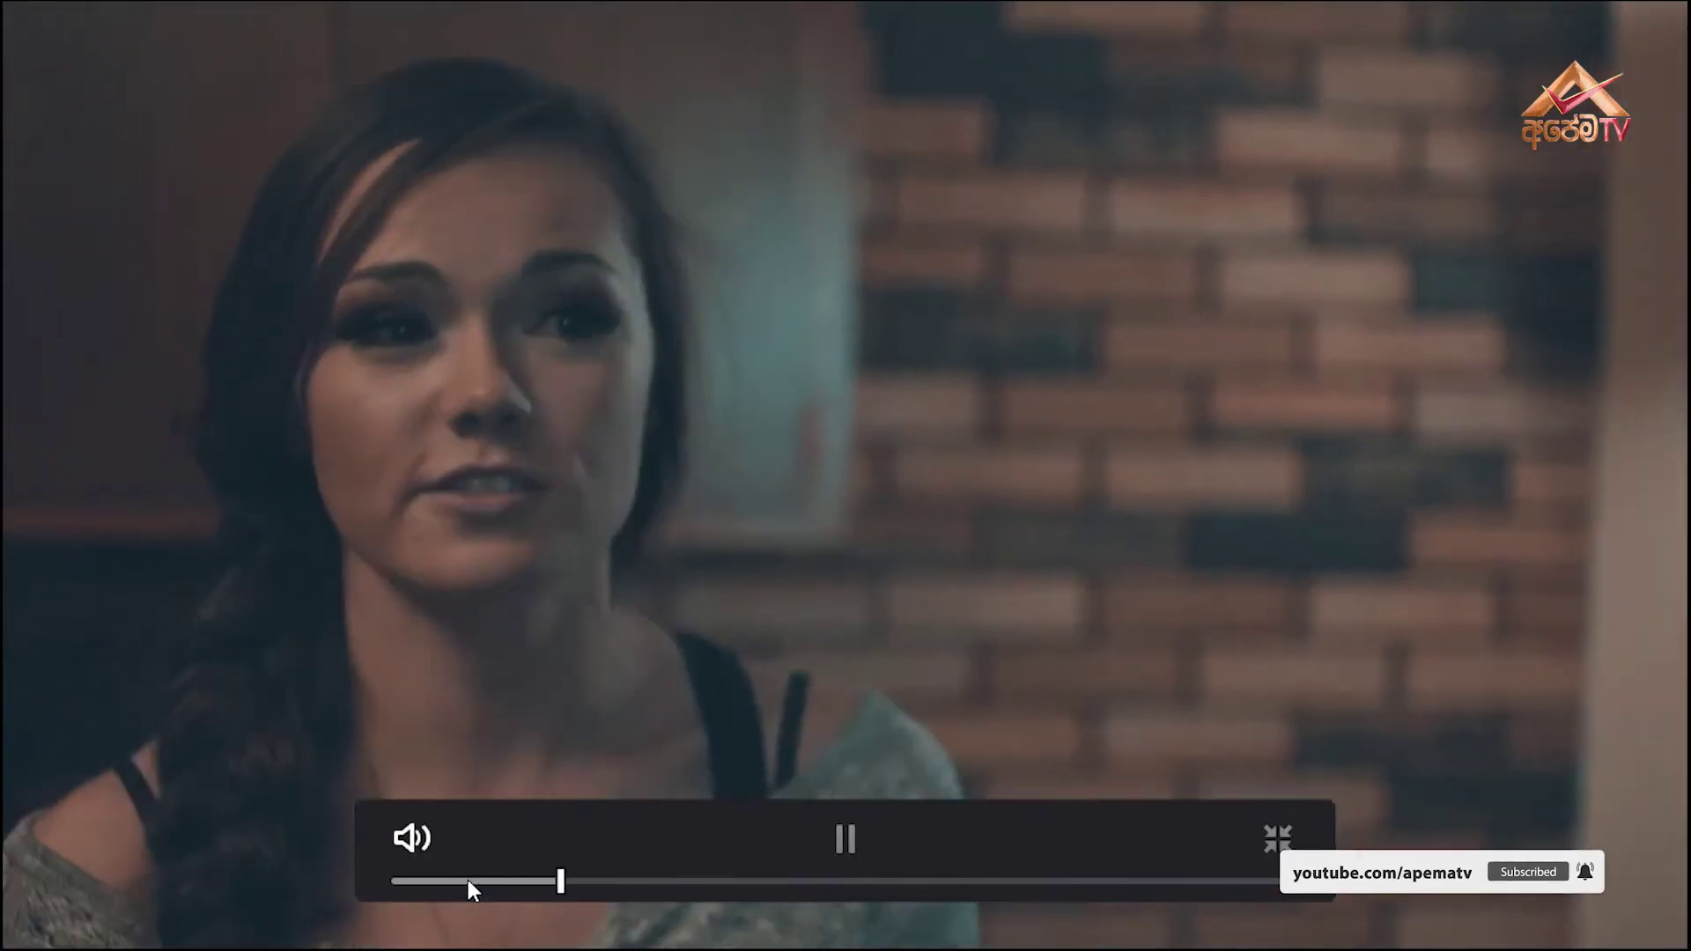